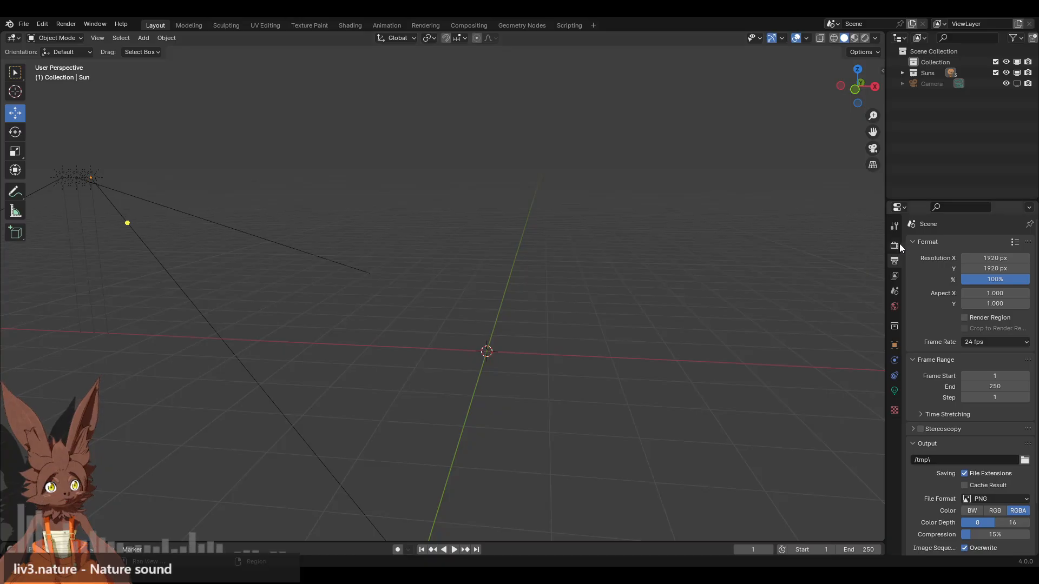
# Add a cube mesh at the scene origin and deselect it
pyautogui.click(140, 39)
pyautogui.moveTo(190, 50)
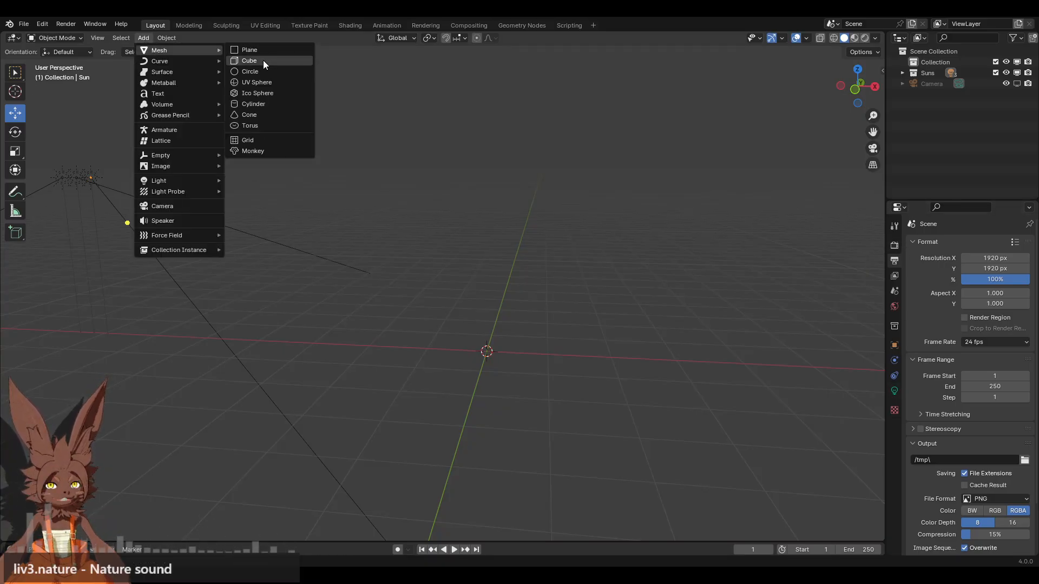
pyautogui.click(263, 60)
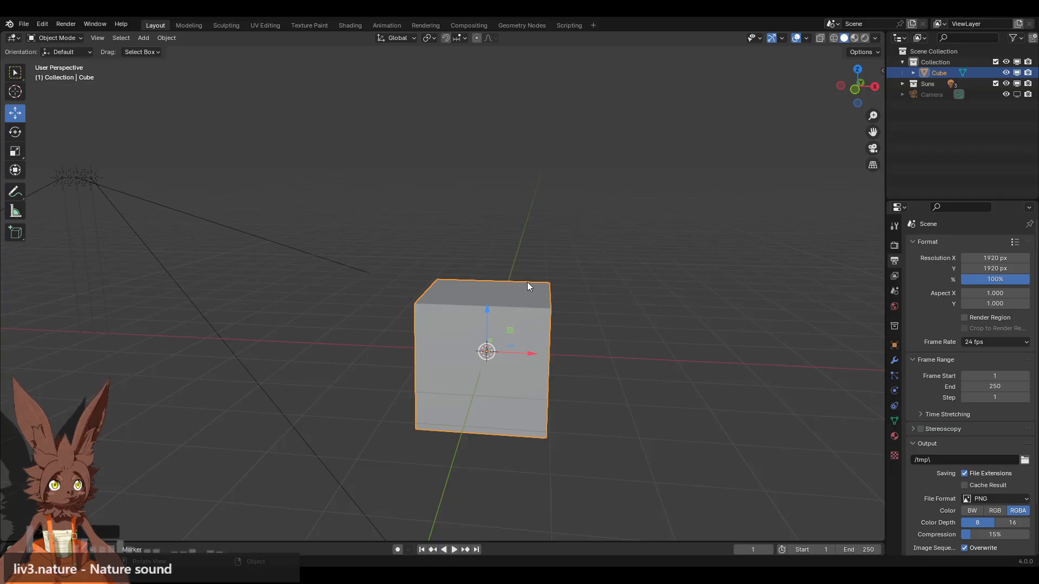
pyautogui.moveTo(489, 311); pyautogui.dragTo(594, 290, button='middle')
pyautogui.click(626, 287)
pyautogui.scroll(1, 626, 287)
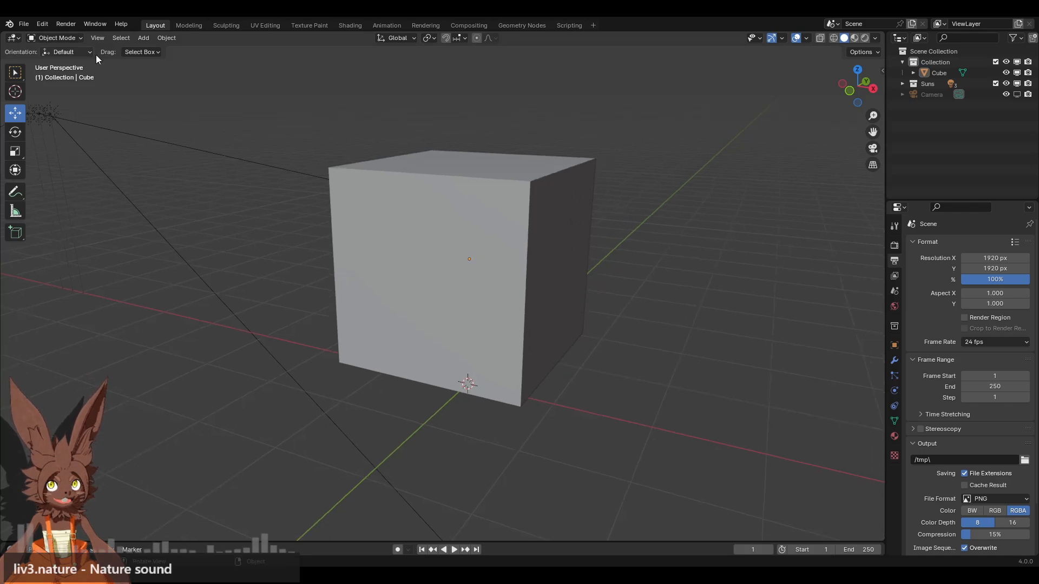
# Select the cube and switch it to Edit Mode
pyautogui.click(432, 212)
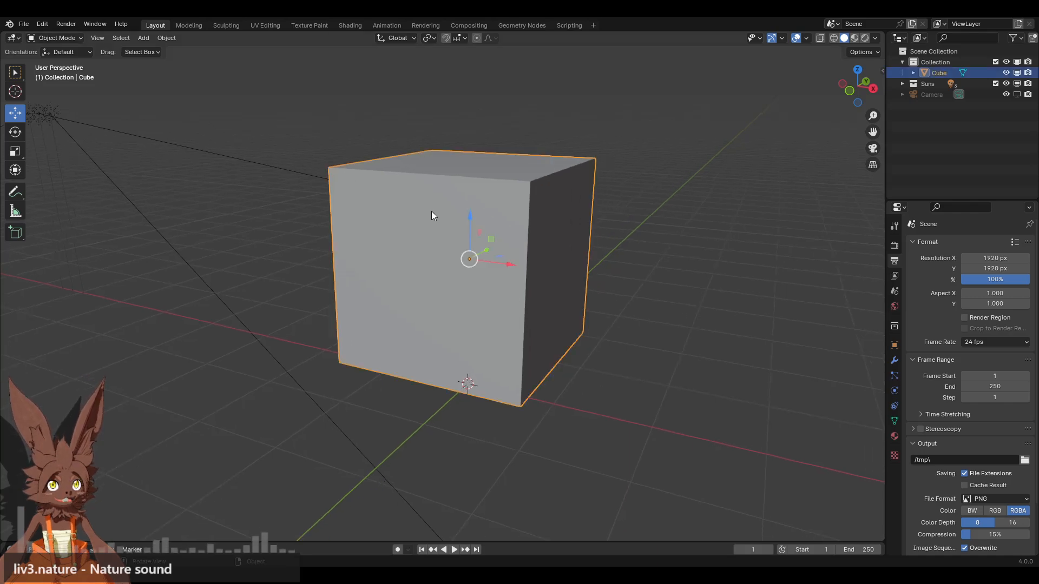
pyautogui.click(60, 40)
pyautogui.click(67, 64)
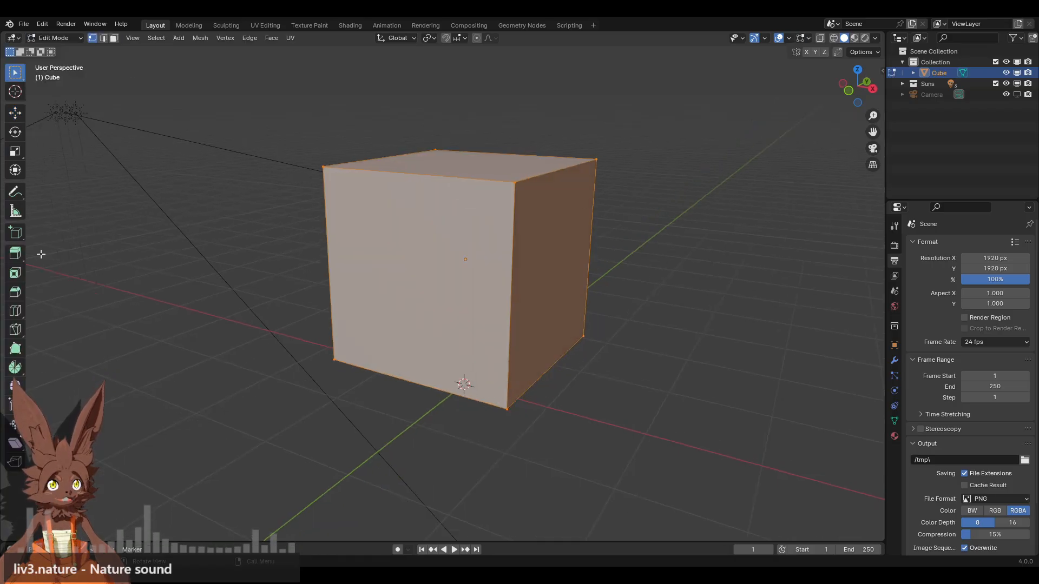
# Try rounding all the cube's edges with a multi-segment Bevel
pyautogui.click(16, 292)
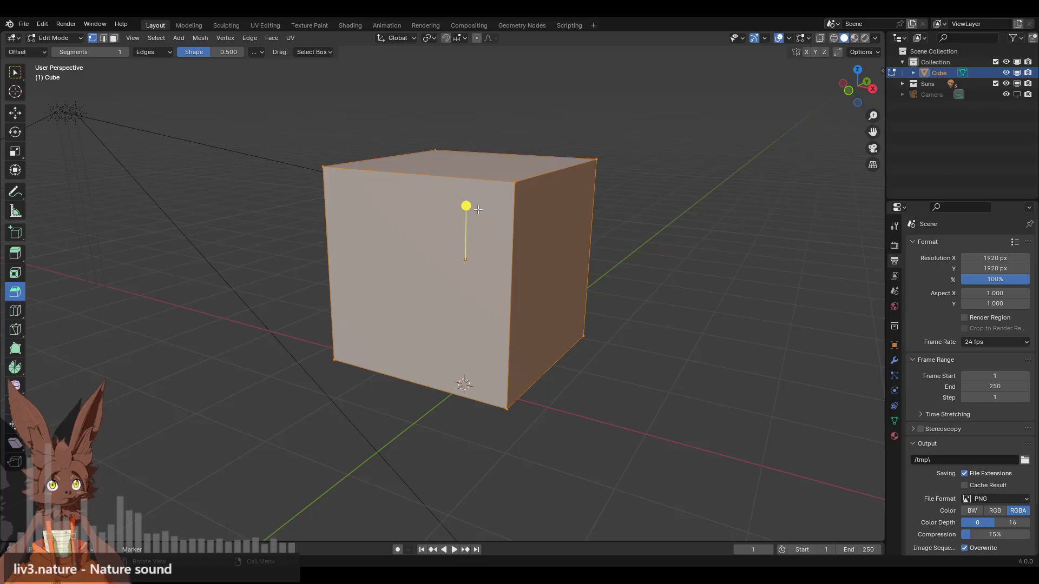
pyautogui.moveTo(478, 210); pyautogui.dragTo(439, 181)
pyautogui.click(642, 266)
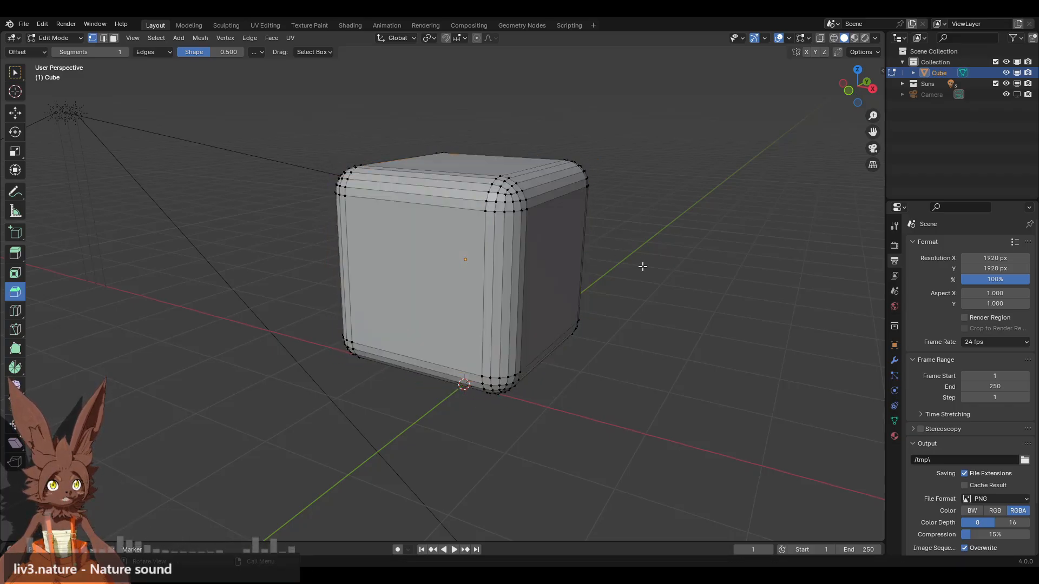
# Return to Object Mode and apply Shade Smooth to the beveled cube
pyautogui.click(70, 41)
pyautogui.click(54, 49)
pyautogui.rightClick(545, 254)
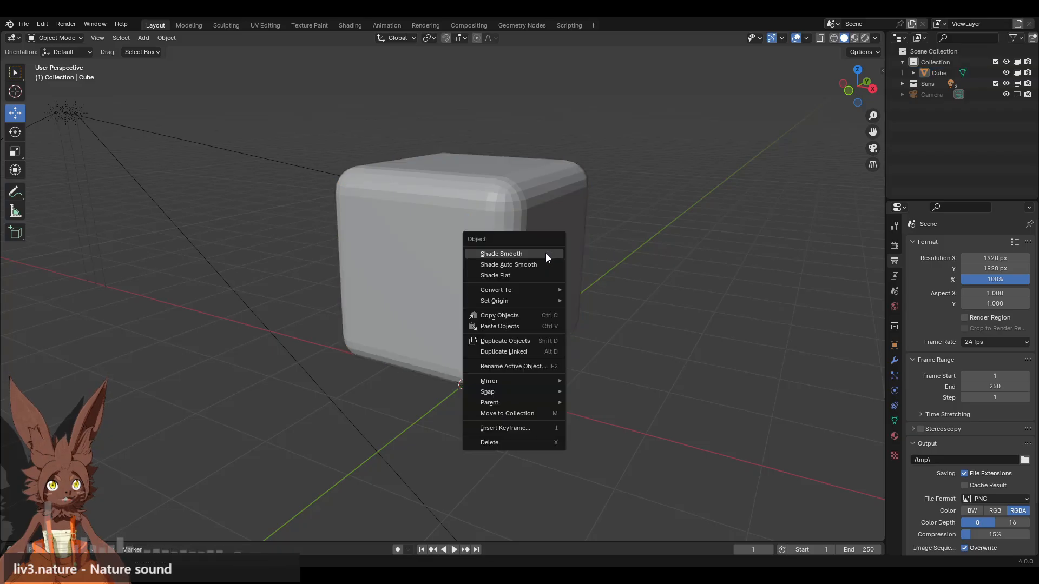
pyautogui.click(545, 253)
pyautogui.click(550, 248)
pyautogui.rightClick(549, 245)
pyautogui.click(547, 245)
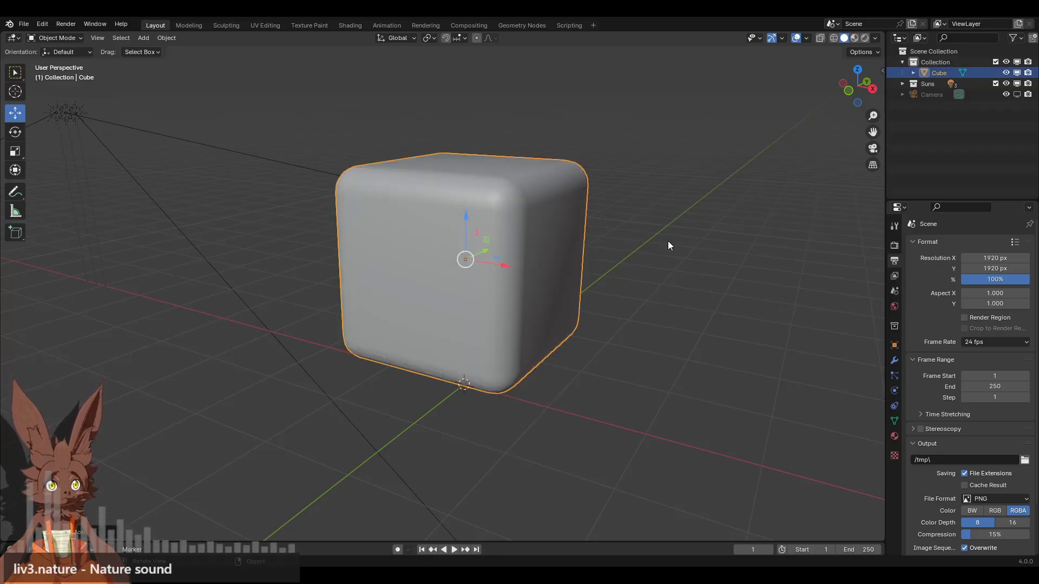
pyautogui.click(668, 242)
pyautogui.moveTo(668, 241); pyautogui.dragTo(580, 270, button='middle')
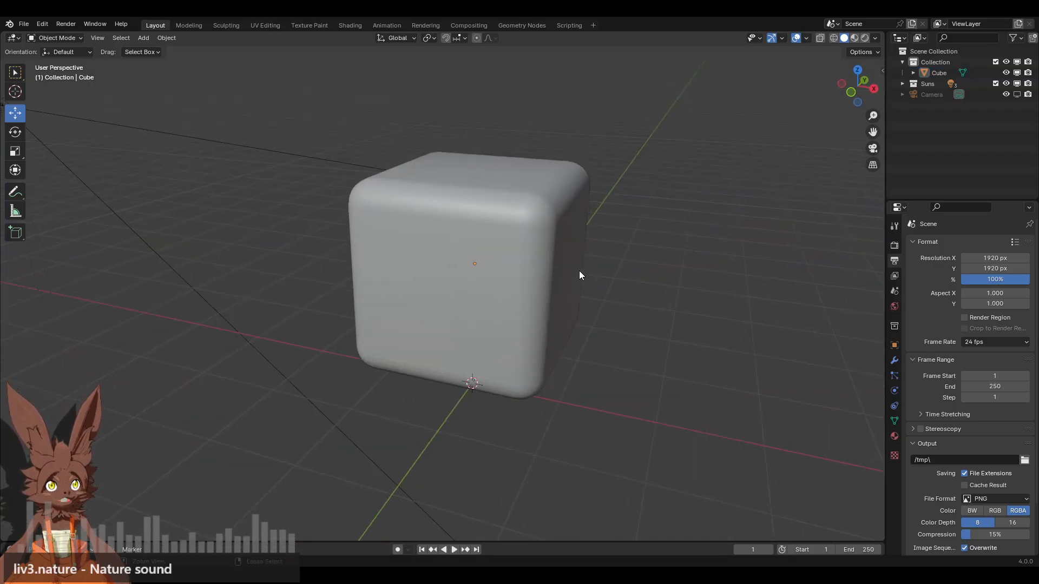
# Undo the smooth shading and the edge bevel to restore the plain cube in Edit Mode
pyautogui.click(578, 271)
pyautogui.hotkey('ctrl', 'z')
pyautogui.hotkey('ctrl', 'z')
pyautogui.hotkey('ctrl', 'z')
pyautogui.hotkey('ctrl', 'z')
pyautogui.hotkey('ctrl', 'z')
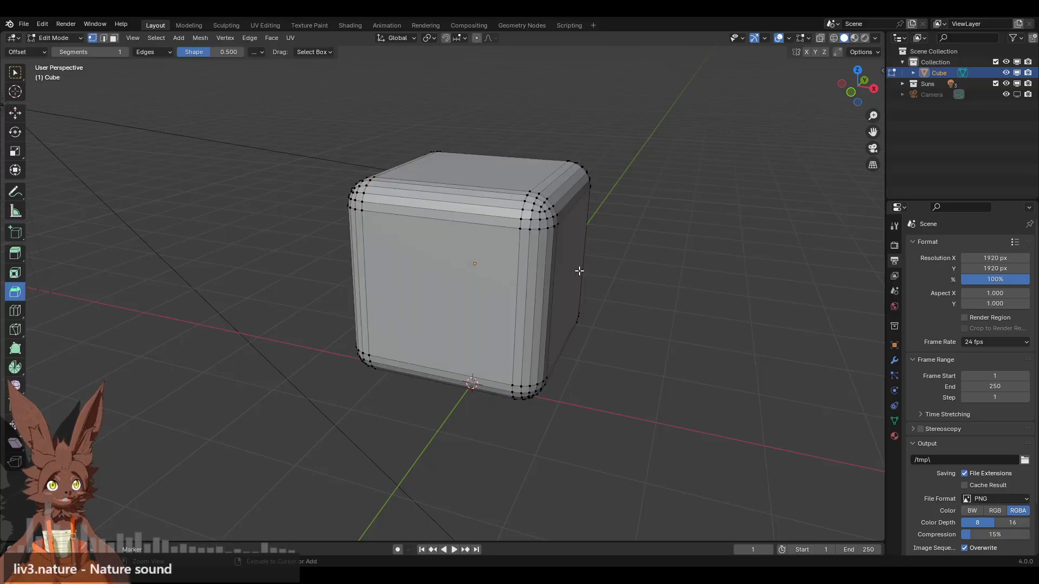
pyautogui.hotkey('ctrl', 'z')
pyautogui.hotkey('ctrl', 'z')
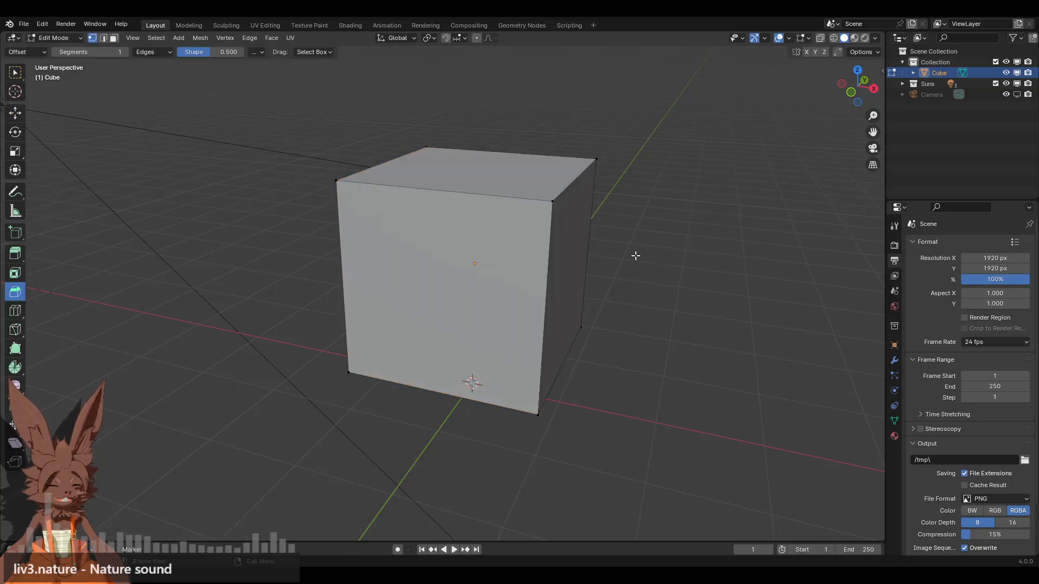
# Select the whole cube and bevel it, affecting Vertices instead of Edges, with a width of about 0.985 m
pyautogui.moveTo(624, 254); pyautogui.dragTo(594, 277, button='middle')
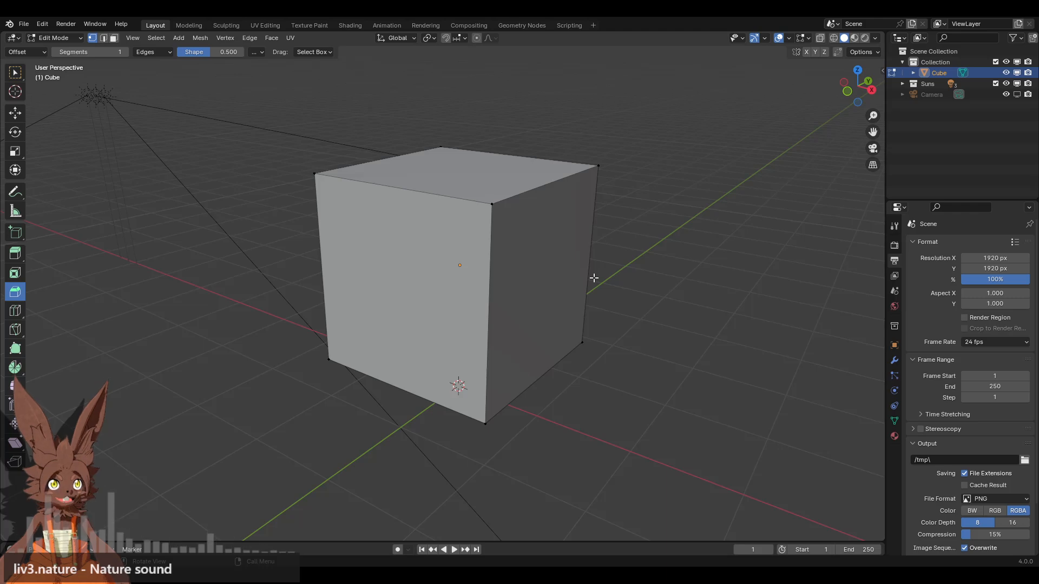
pyautogui.press('a')
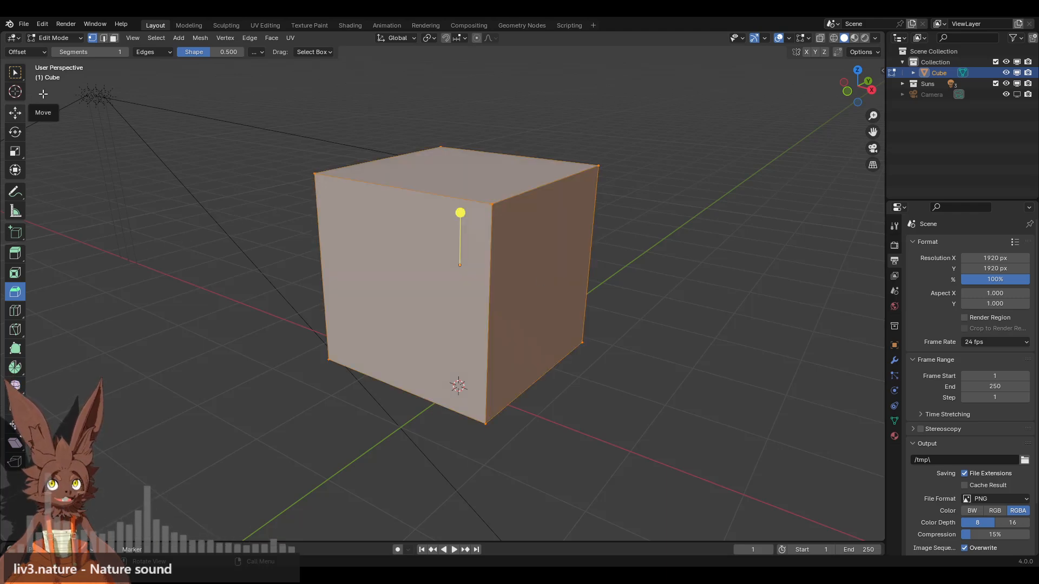
pyautogui.moveTo(460, 213); pyautogui.dragTo(396, 204)
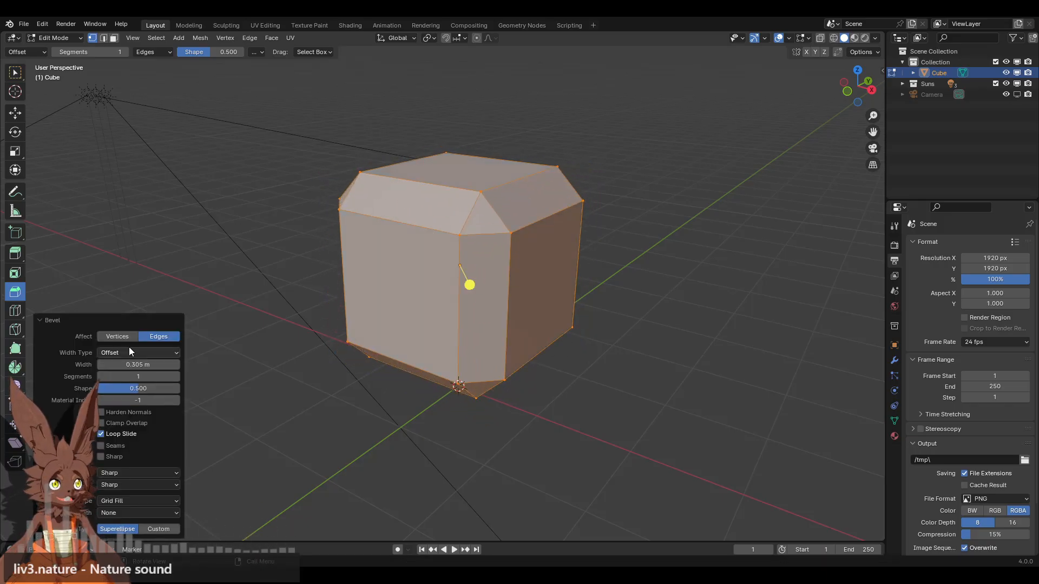
pyautogui.click(124, 335)
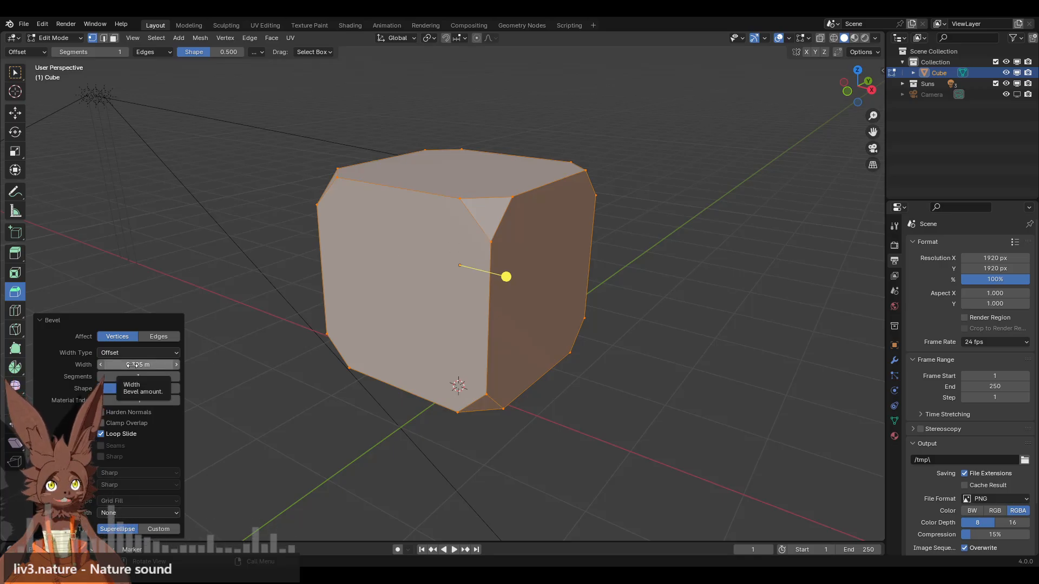
pyautogui.moveTo(131, 365); pyautogui.dragTo(190, 365)
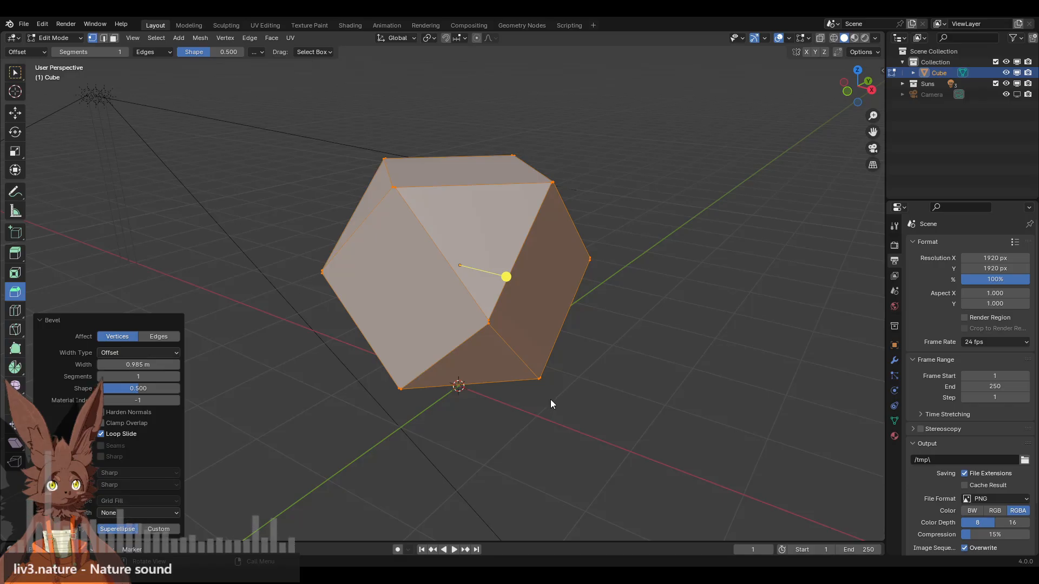
# Try vertex bevel widths of 1 m and 0.995 m, and enter a width of 0.998 m
pyautogui.scroll(2, 565, 392)
pyautogui.scroll(3, 580, 381)
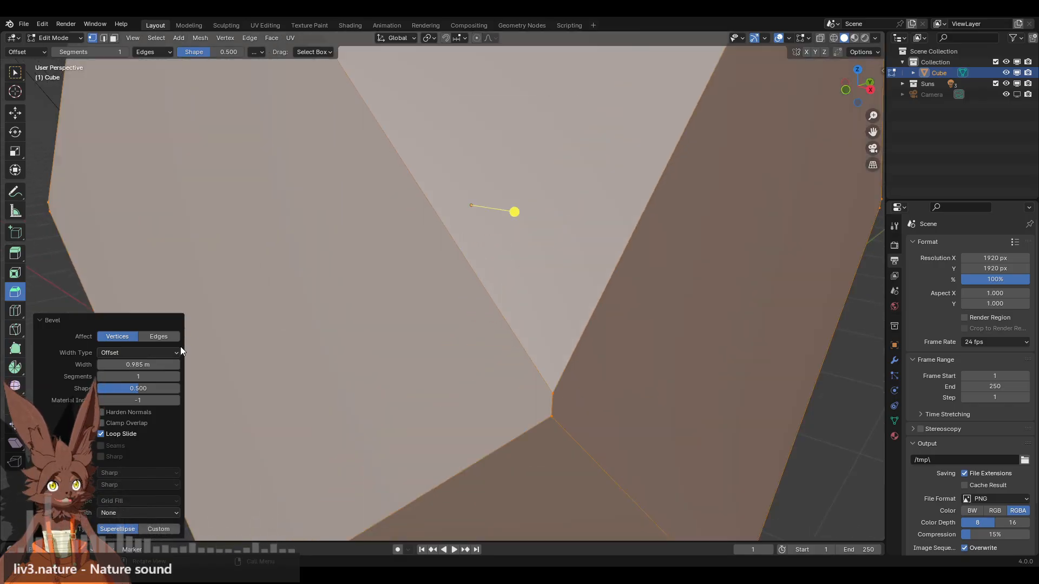
pyautogui.click(177, 365)
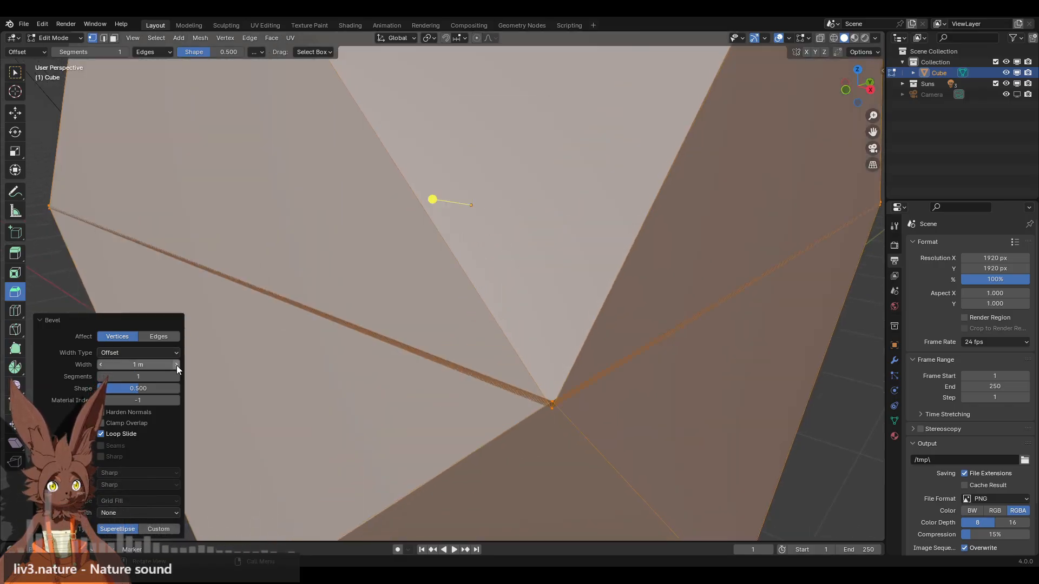
pyautogui.click(100, 366)
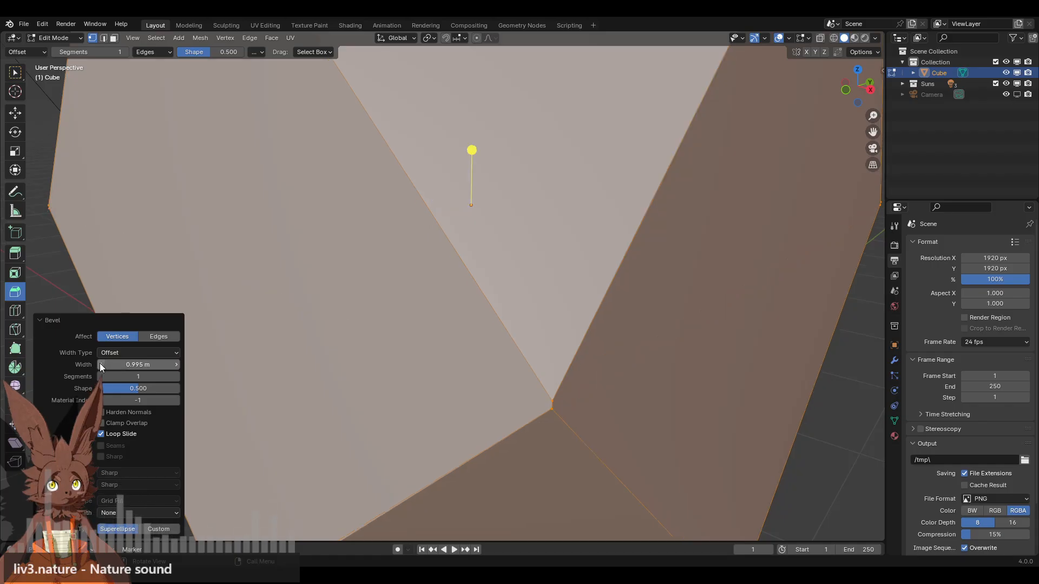
pyautogui.click(177, 365)
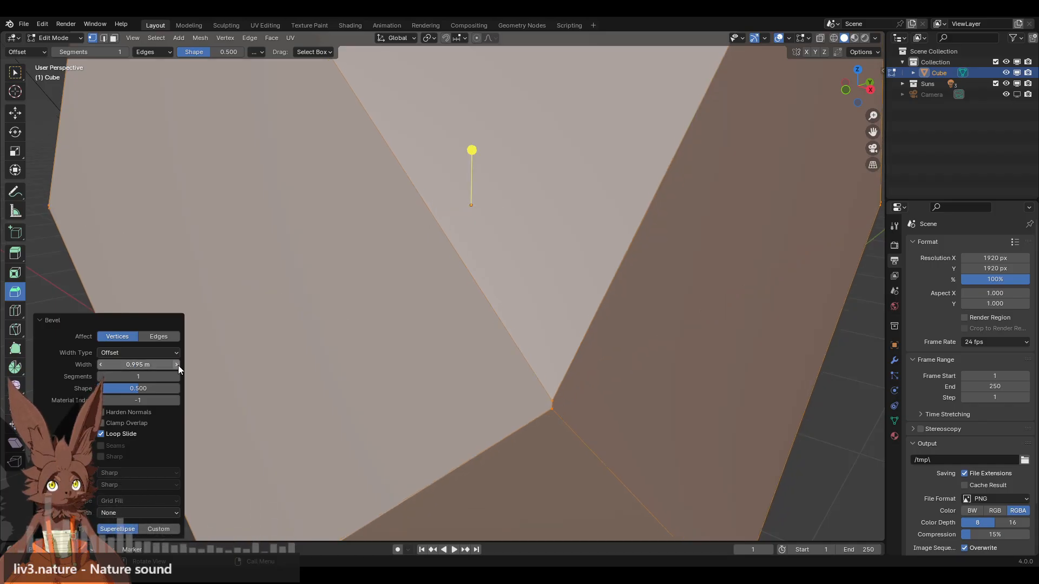
pyautogui.click(138, 365)
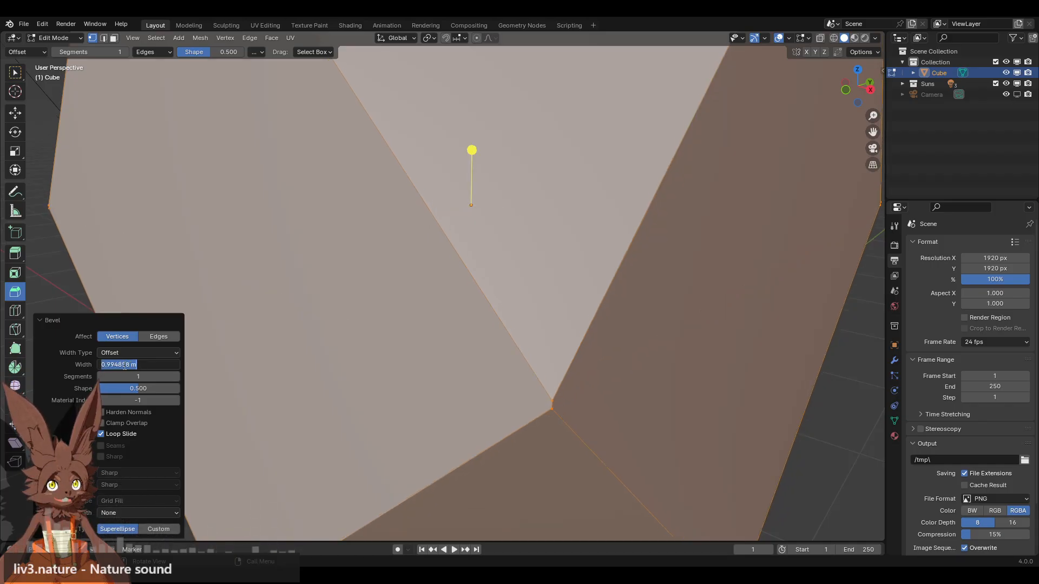
pyautogui.moveTo(114, 366); pyautogui.dragTo(128, 366)
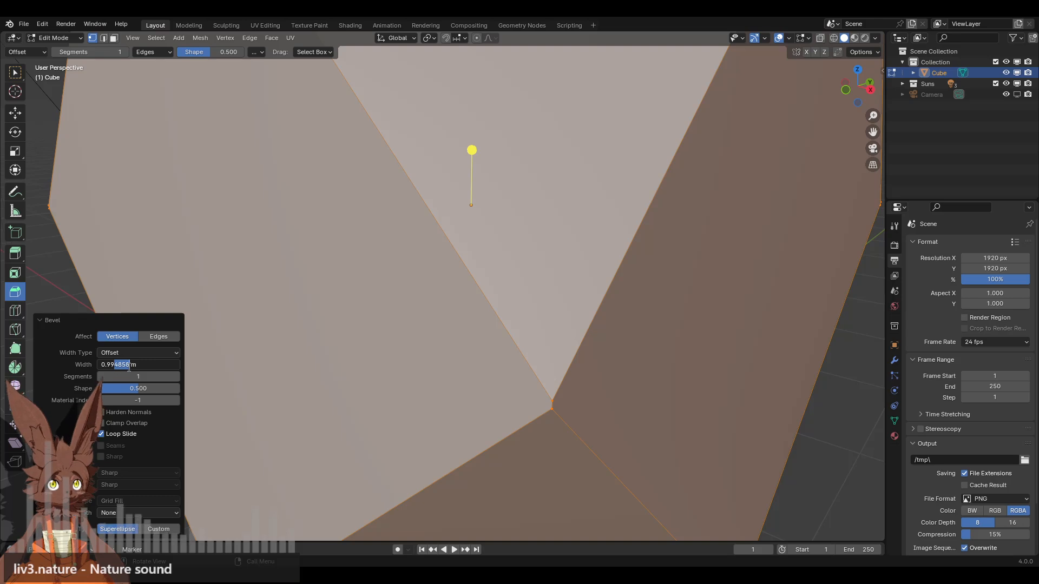
pyautogui.write('8')
pyautogui.press('Return')
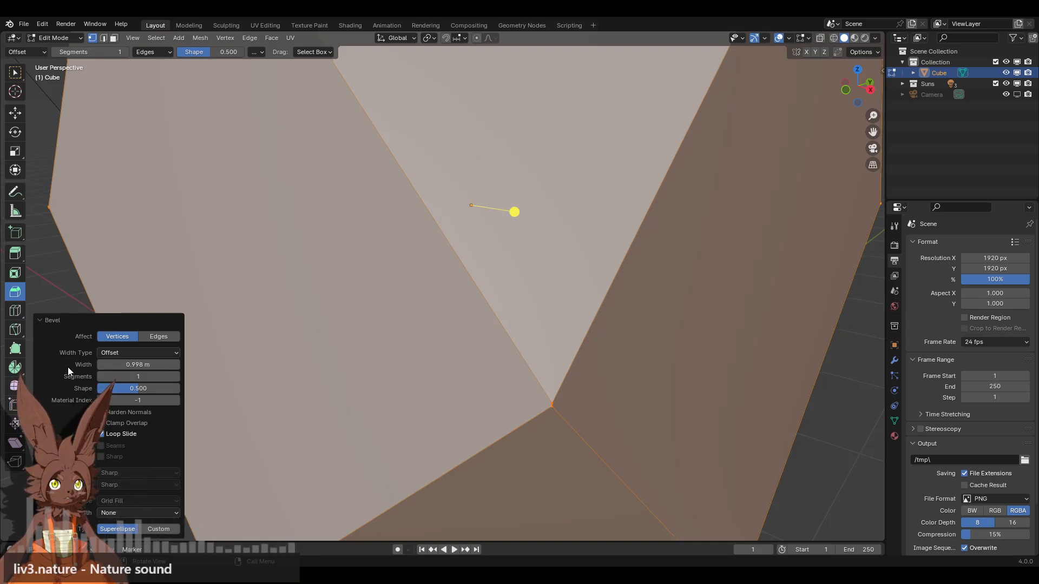
# Set the vertex bevel width to 0.999 m
pyautogui.click(140, 366)
pyautogui.moveTo(114, 365); pyautogui.dragTo(117, 365)
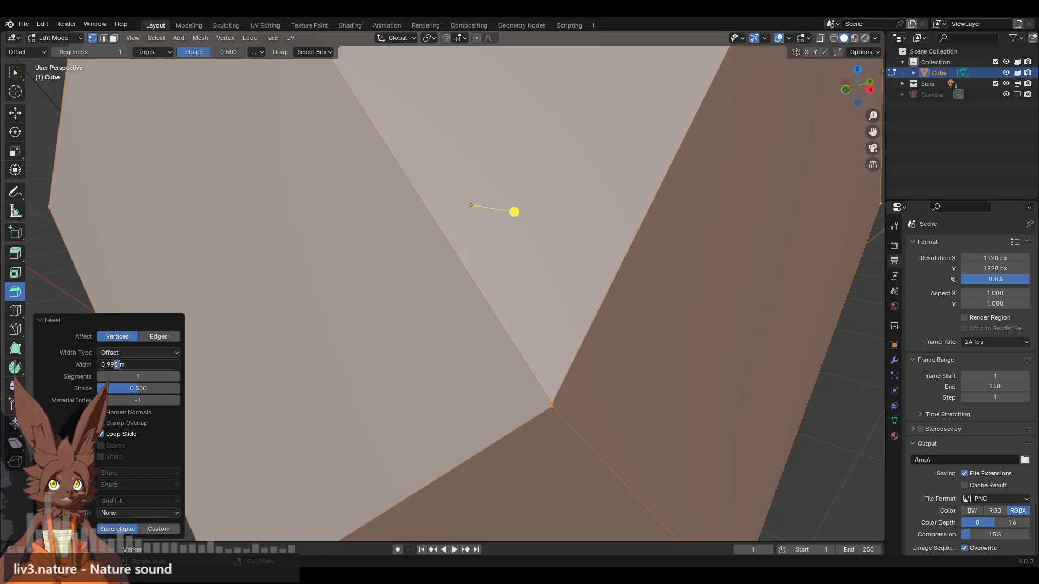
pyautogui.write('9')
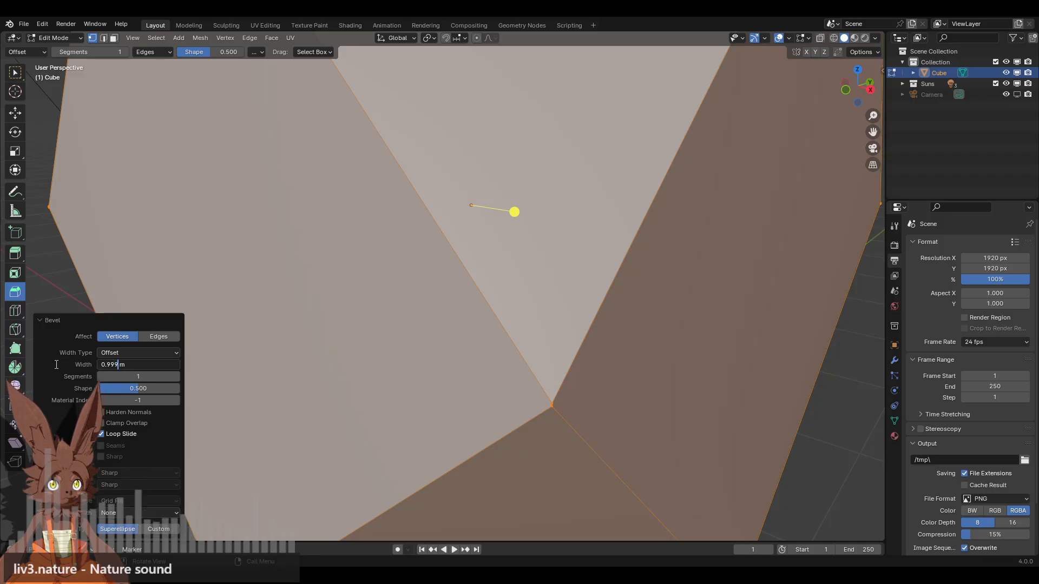
pyautogui.press('Return')
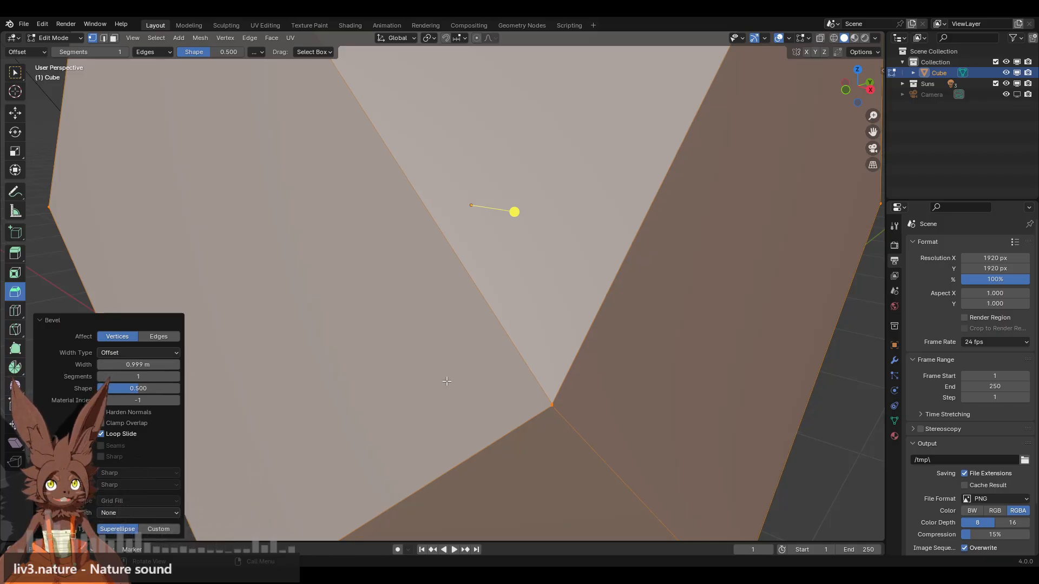
pyautogui.scroll(-6, 516, 388)
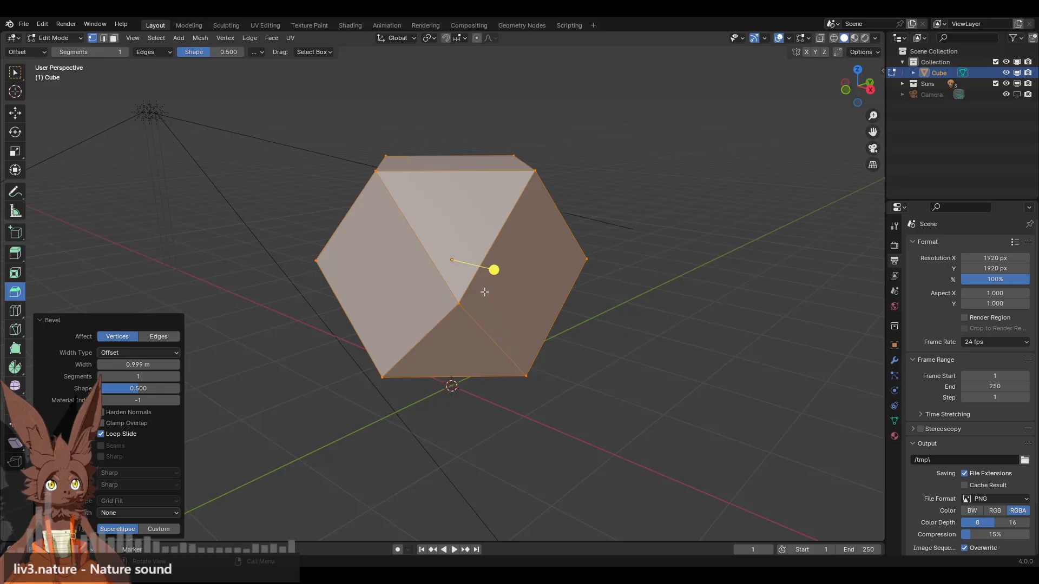
# Increase the vertex bevel to 4 segments so the cube's faces become rounded
pyautogui.moveTo(485, 292); pyautogui.dragTo(433, 281, button='middle')
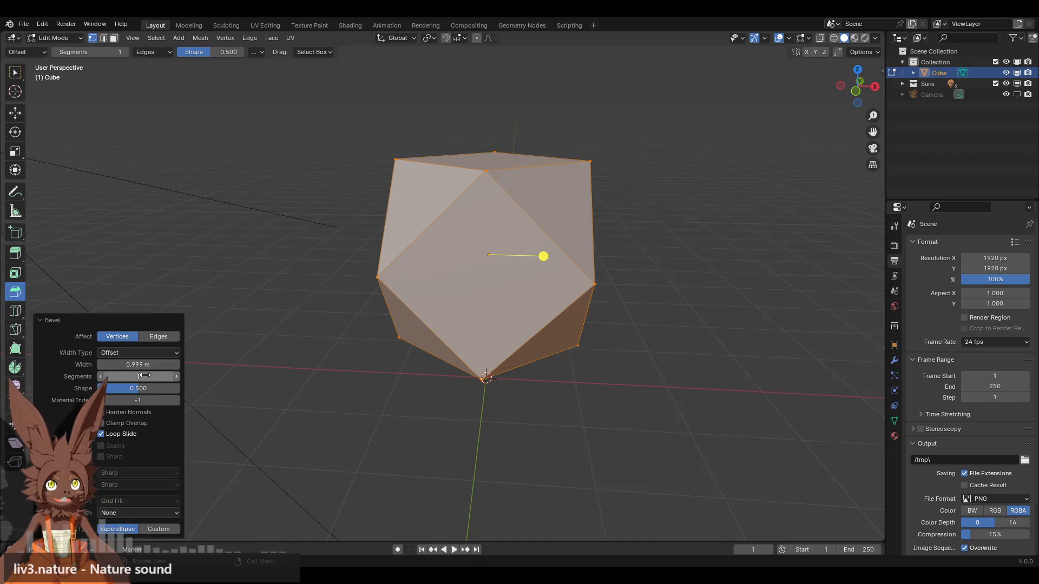
pyautogui.click(176, 377)
pyautogui.click(176, 377)
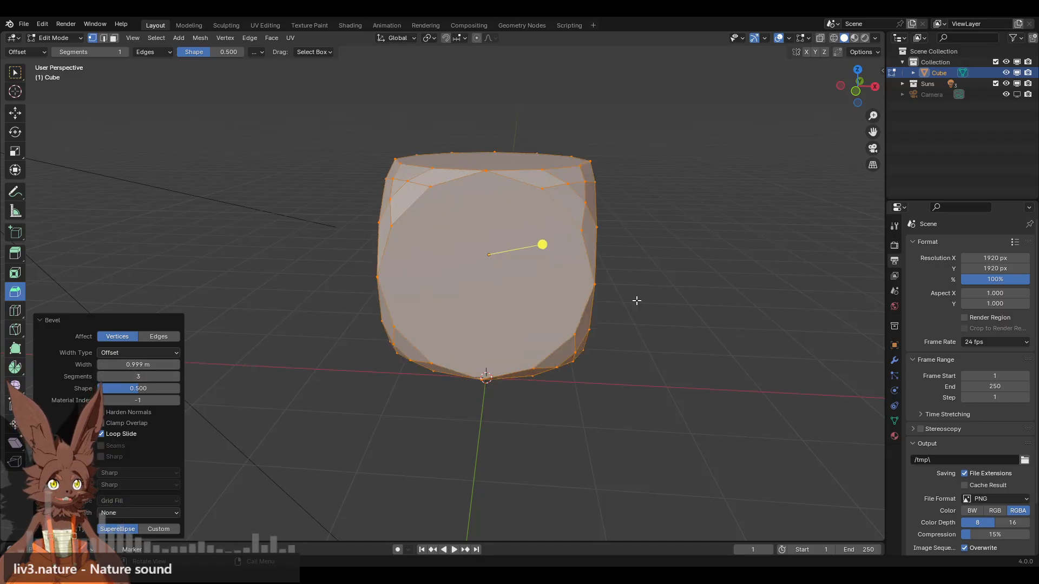
pyautogui.moveTo(622, 292); pyautogui.dragTo(616, 299, button='middle')
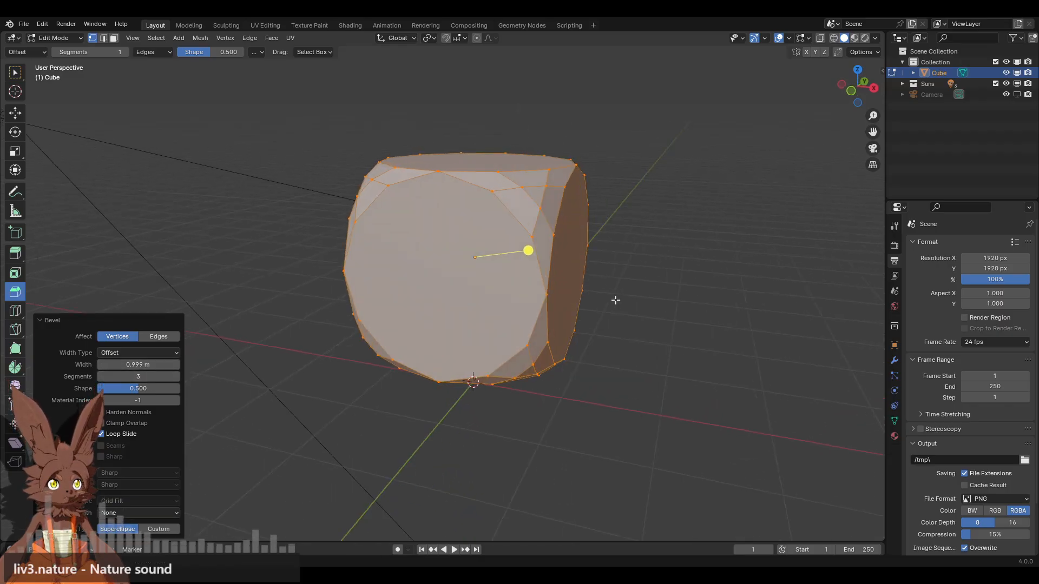
pyautogui.click(176, 376)
pyautogui.moveTo(612, 271); pyautogui.dragTo(452, 270, button='middle')
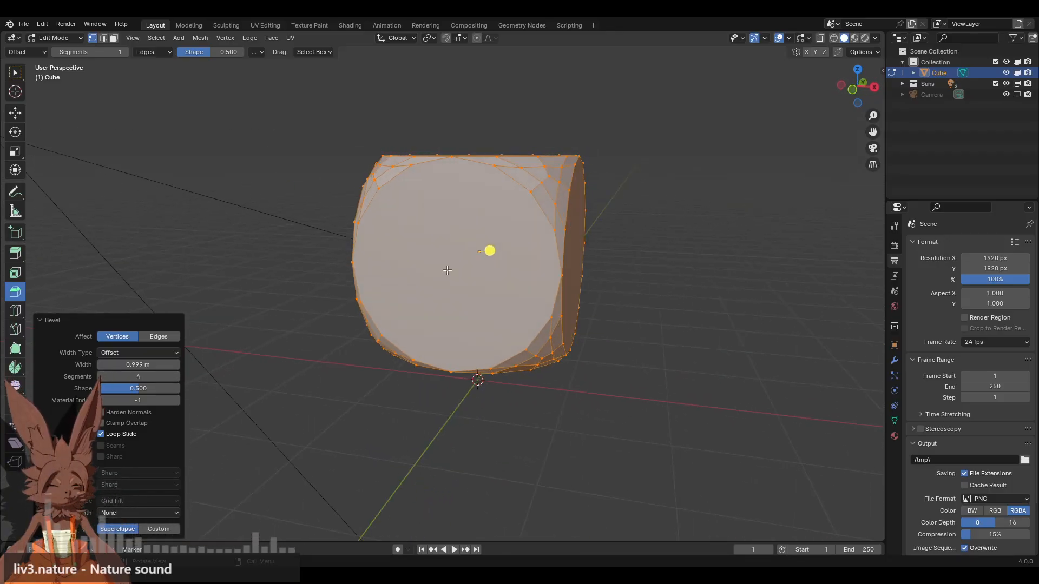
pyautogui.moveTo(594, 291); pyautogui.dragTo(609, 272, button='middle')
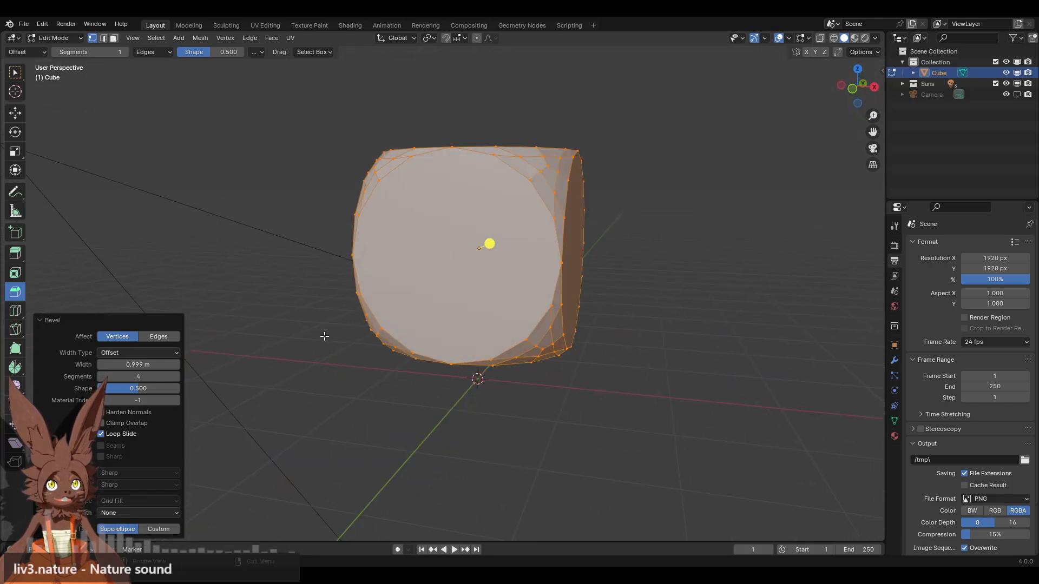
# Select all the beveled cube's vertices and merge them by distance
pyautogui.click(304, 305)
pyautogui.press('a')
pyautogui.moveTo(738, 247); pyautogui.dragTo(689, 269, button='middle')
pyautogui.rightClick(654, 278)
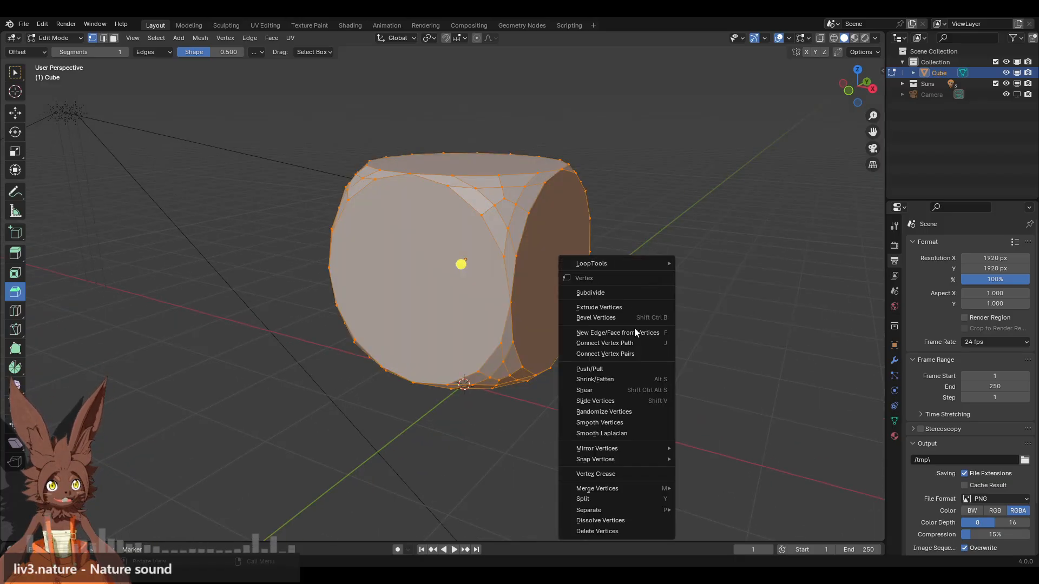
pyautogui.moveTo(633, 488)
pyautogui.click(698, 526)
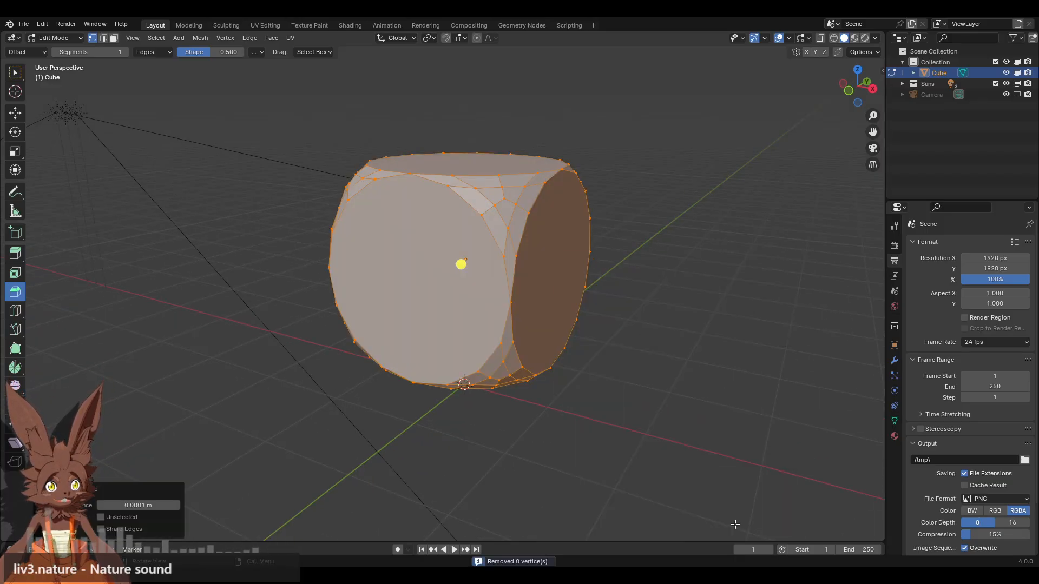
# Raise the merge distance to 0.0101 m for the cube's vertices and clear the selection
pyautogui.click(175, 505)
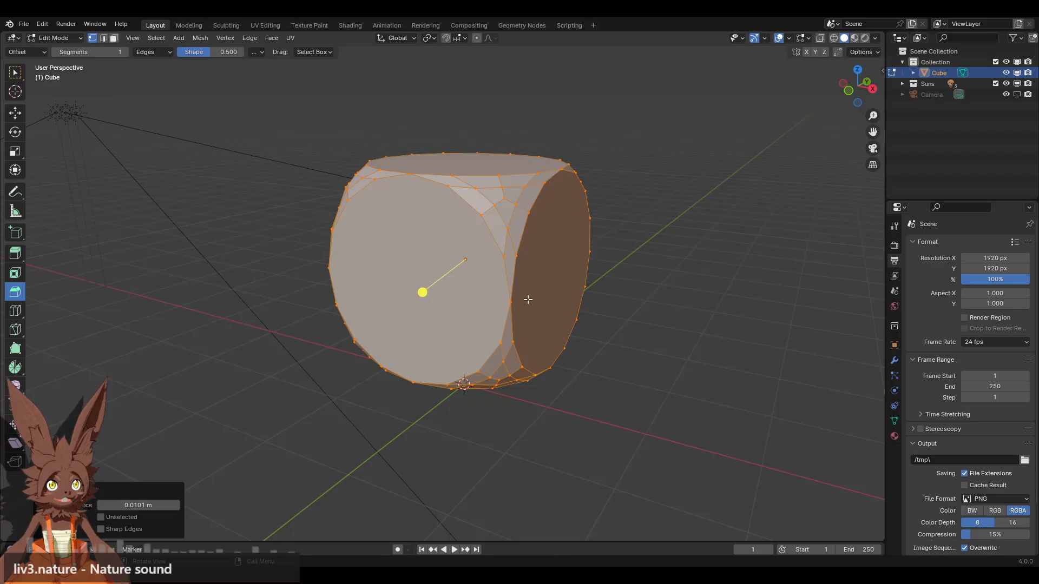
pyautogui.click(658, 328)
pyautogui.moveTo(524, 266); pyautogui.dragTo(489, 269, button='middle')
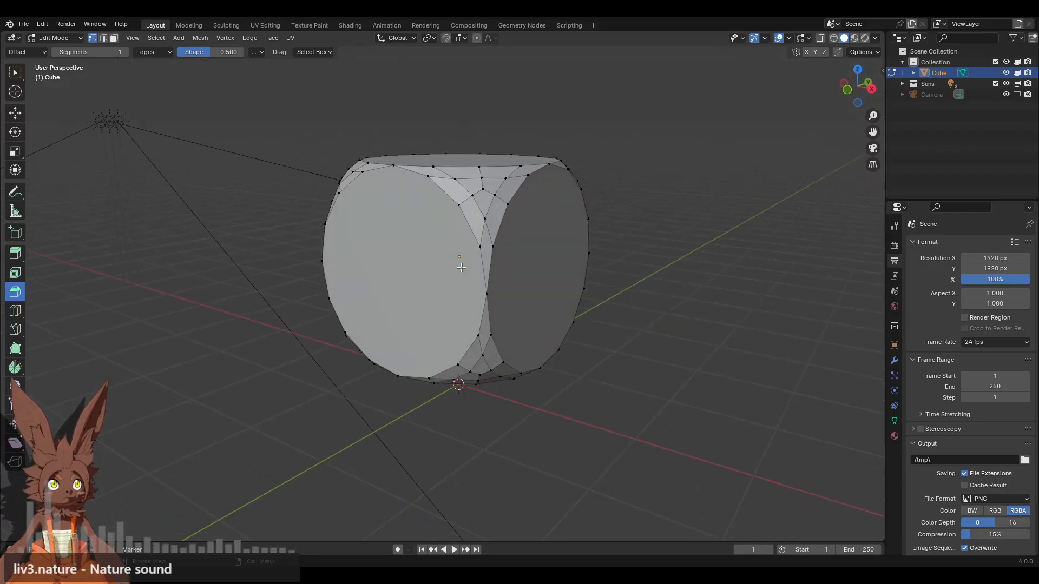
# Select all the large round faces of the cube in face select mode
pyautogui.click(113, 38)
pyautogui.click(425, 308)
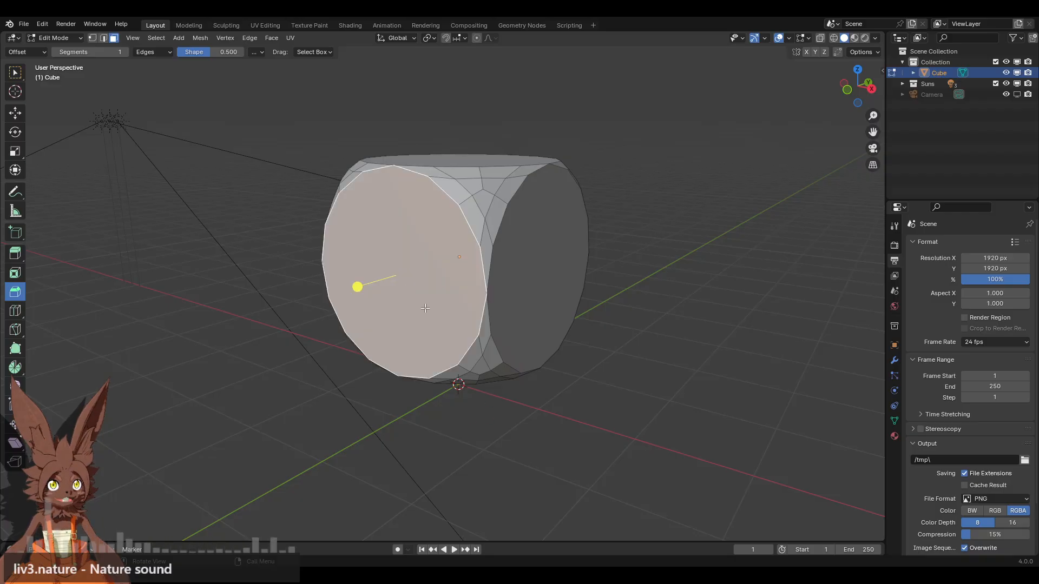
pyautogui.moveTo(425, 308); pyautogui.dragTo(409, 238, button='middle')
pyautogui.keyDown('shift'); pyautogui.click(531, 261); pyautogui.keyUp('shift')
pyautogui.moveTo(530, 262); pyautogui.dragTo(522, 218, button='middle')
pyautogui.keyDown('shift'); pyautogui.click(453, 344); pyautogui.keyUp('shift')
pyautogui.moveTo(601, 303); pyautogui.dragTo(302, 346, button='middle')
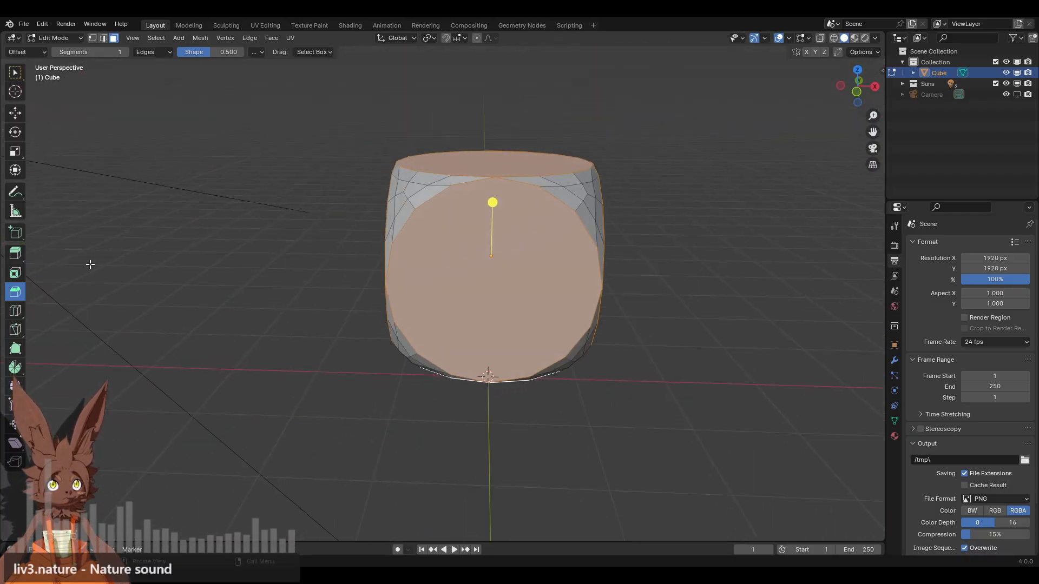
# Inset the selected round faces by about 0.033 m and clear the selection
pyautogui.click(16, 274)
pyautogui.scroll(3, 554, 205)
pyautogui.moveTo(553, 204); pyautogui.dragTo(536, 219, button='middle')
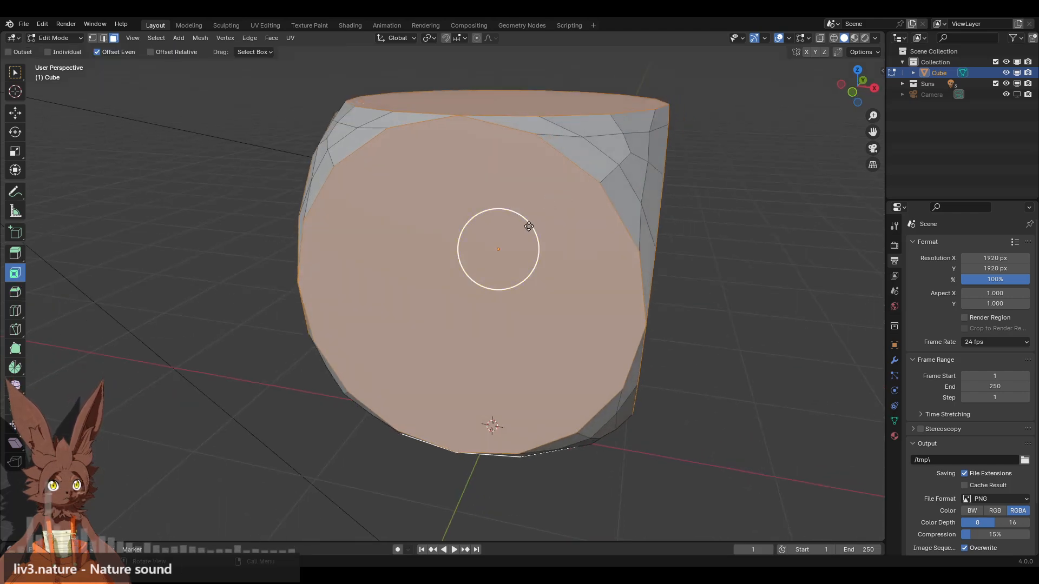
pyautogui.moveTo(532, 228); pyautogui.dragTo(530, 229)
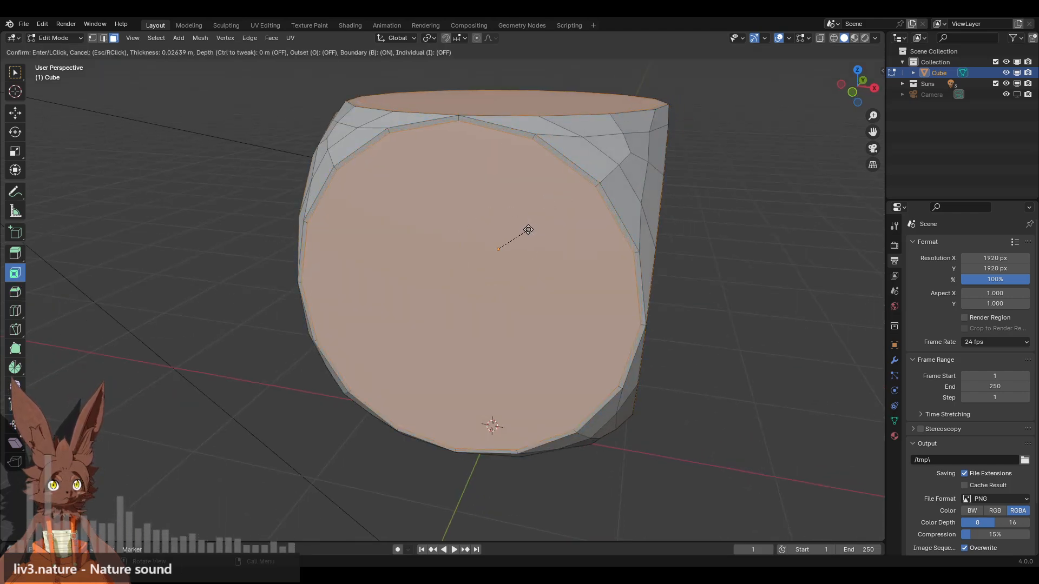
pyautogui.moveTo(528, 230); pyautogui.dragTo(529, 230)
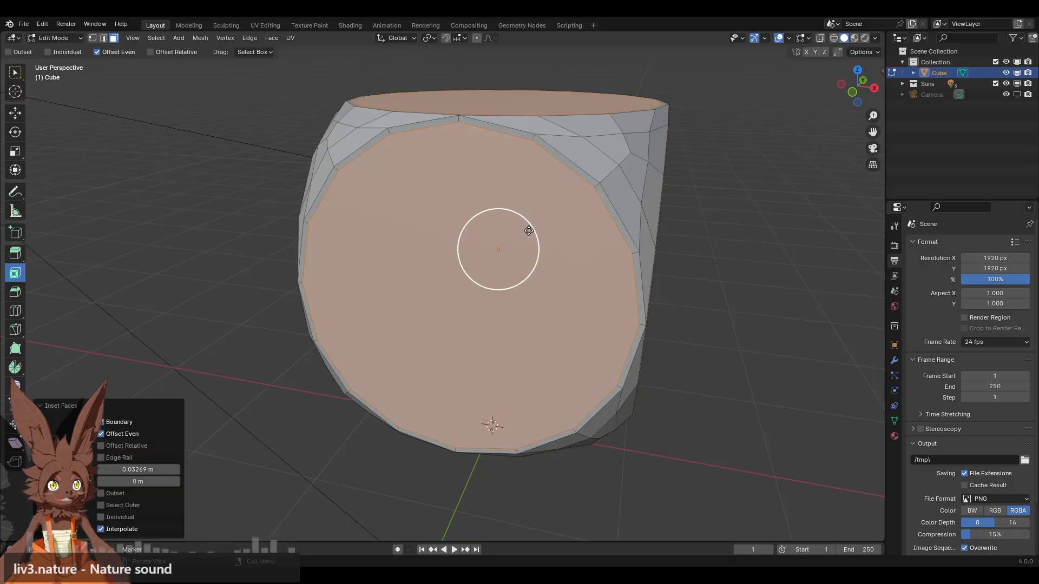
pyautogui.click(700, 273)
# Return to Object Mode and shade the cube smooth
pyautogui.scroll(-4, 649, 257)
pyautogui.moveTo(628, 253); pyautogui.dragTo(613, 250, button='middle')
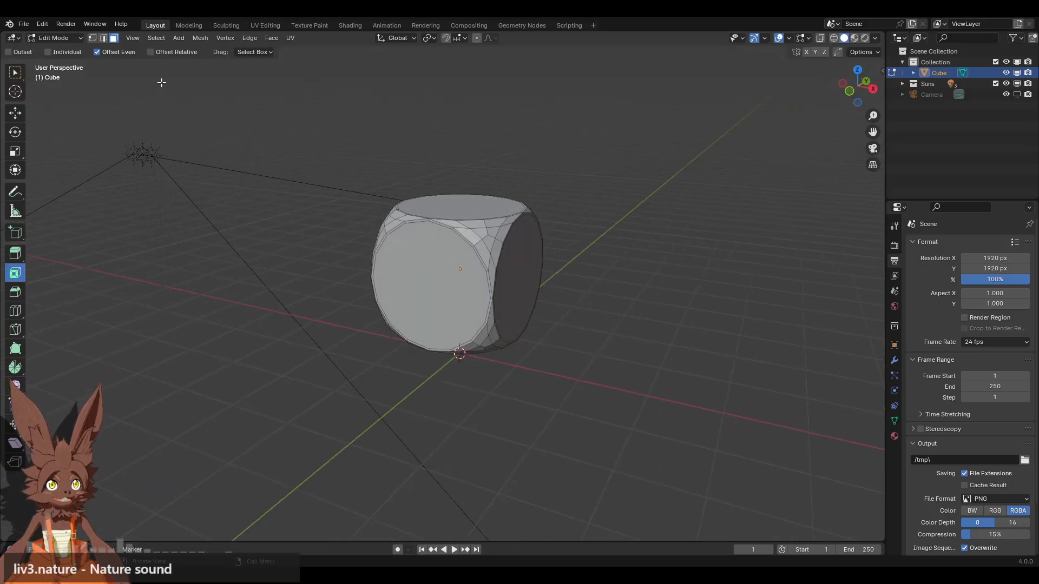
pyautogui.click(64, 38)
pyautogui.click(63, 50)
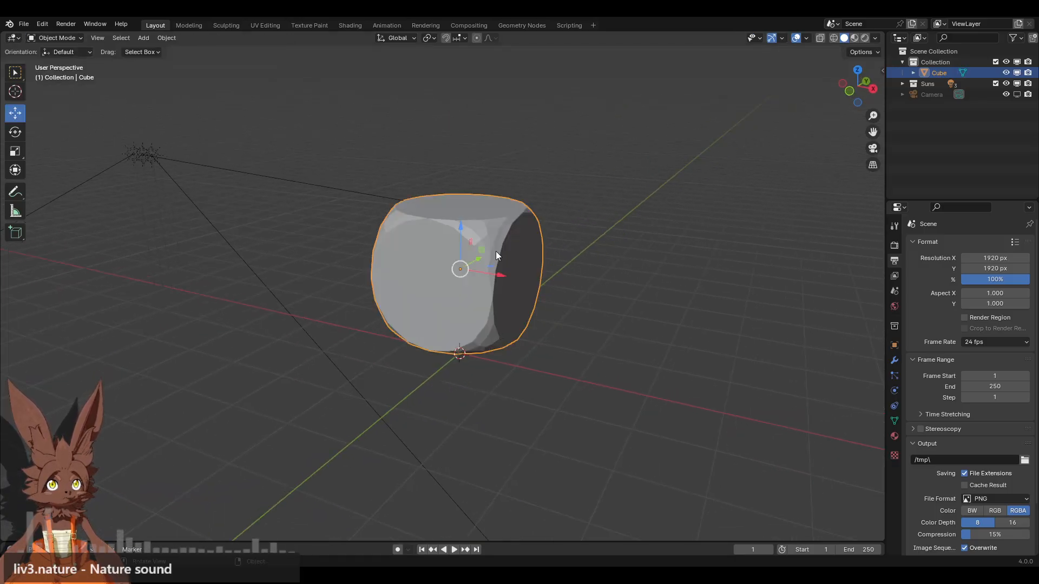
pyautogui.rightClick(495, 251)
pyautogui.click(496, 251)
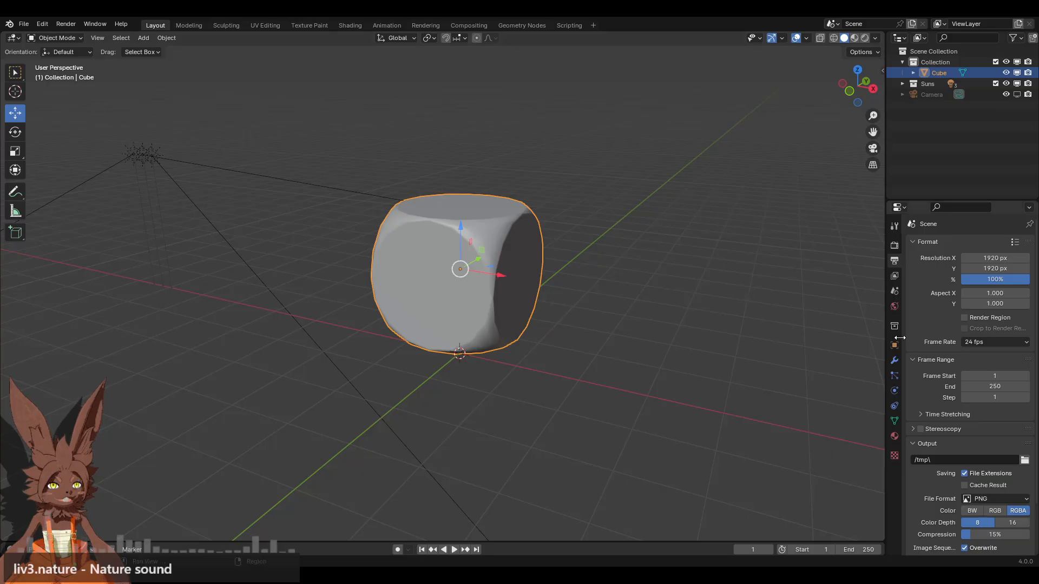
# Add a Subdivision Surface modifier to the cube and set its viewport level to 2
pyautogui.click(894, 362)
pyautogui.click(961, 243)
pyautogui.moveTo(914, 242)
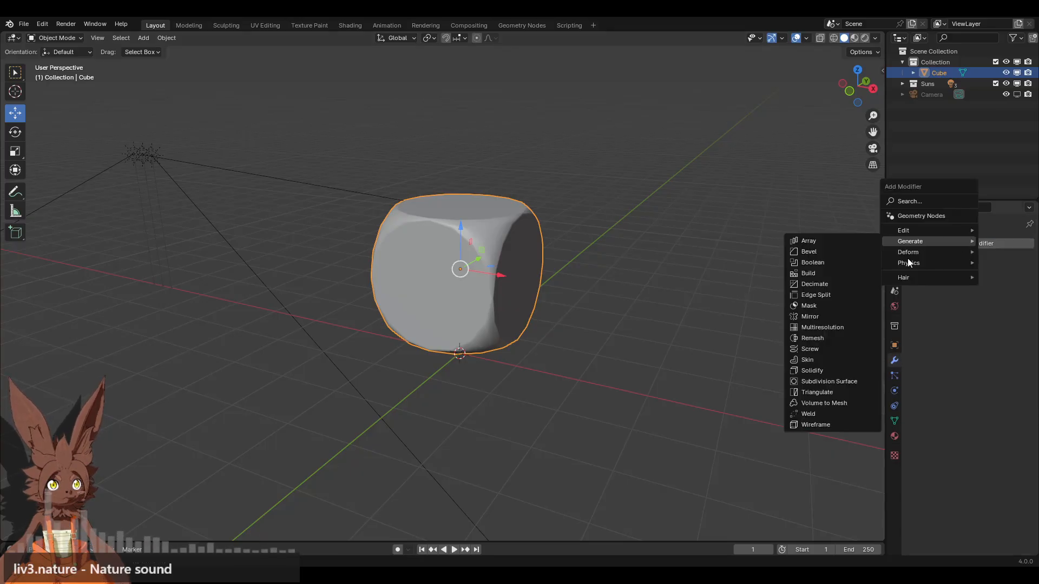
pyautogui.click(838, 381)
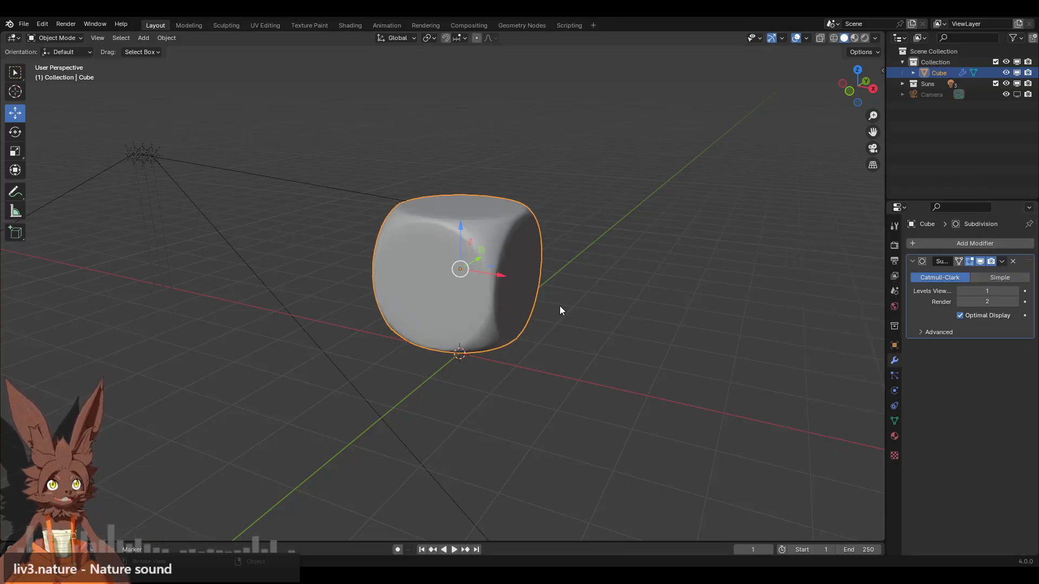
pyautogui.click(1017, 291)
pyautogui.click(621, 342)
# Check the smoothed cube from several angles, select it and enter Edit Mode
pyautogui.scroll(2, 541, 331)
pyautogui.moveTo(449, 320); pyautogui.dragTo(601, 311, button='middle')
pyautogui.scroll(-5, 515, 294)
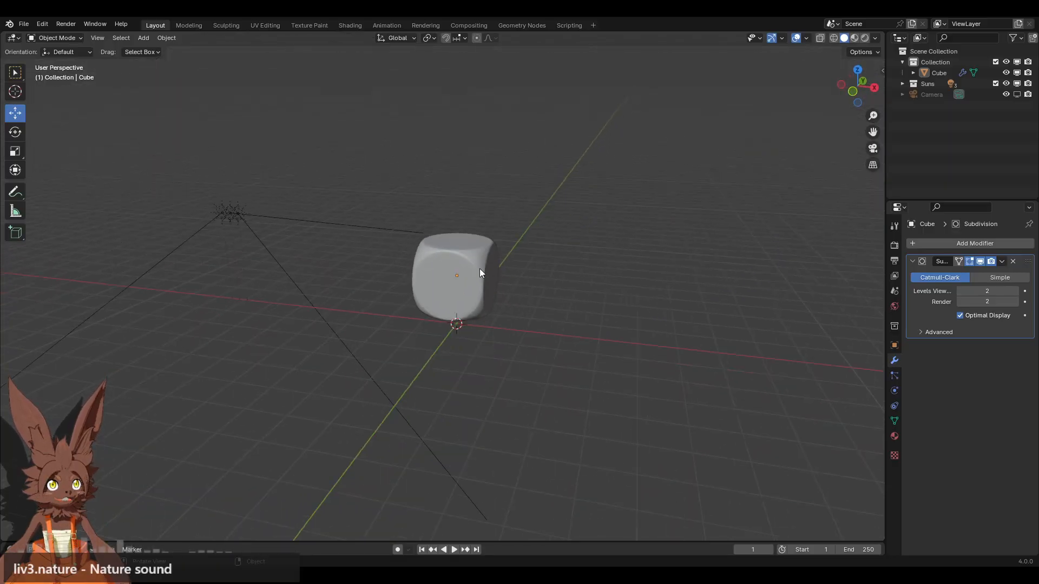
pyautogui.scroll(5, 495, 266)
pyautogui.moveTo(497, 265); pyautogui.dragTo(504, 259, button='middle')
pyautogui.scroll(2, 504, 263)
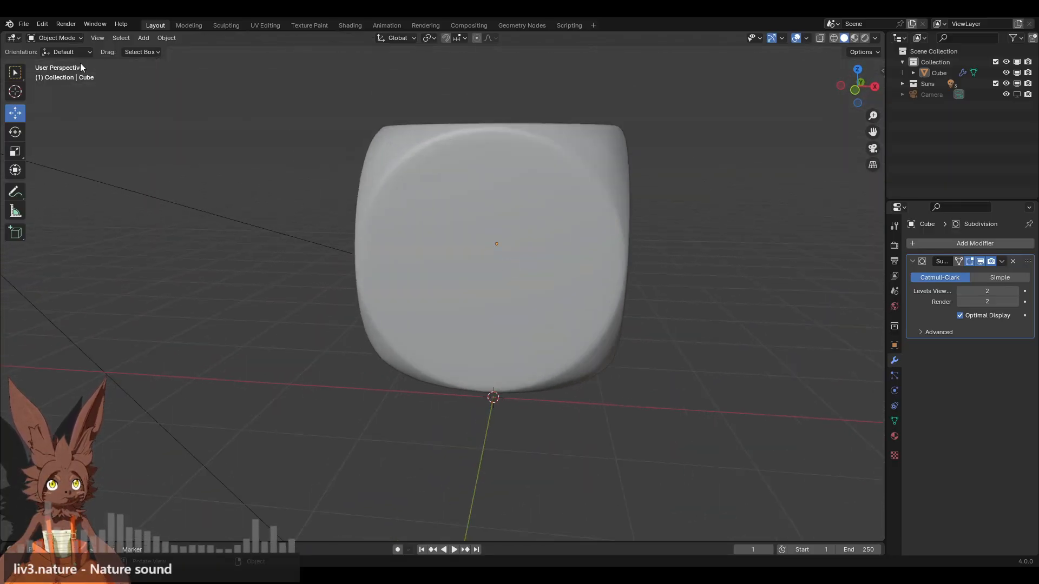
pyautogui.click(55, 38)
pyautogui.press('a')
pyautogui.click(56, 38)
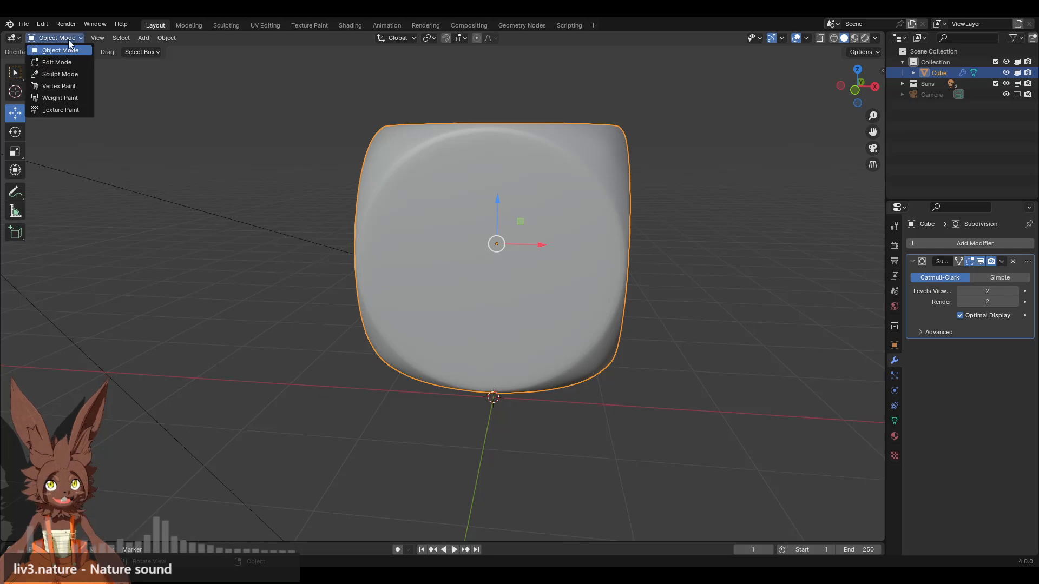
pyautogui.click(48, 62)
# Delete only the front round face of the cube, keeping its surrounding edge loop
pyautogui.click(485, 263)
pyautogui.moveTo(576, 182); pyautogui.dragTo(411, 153, button='middle')
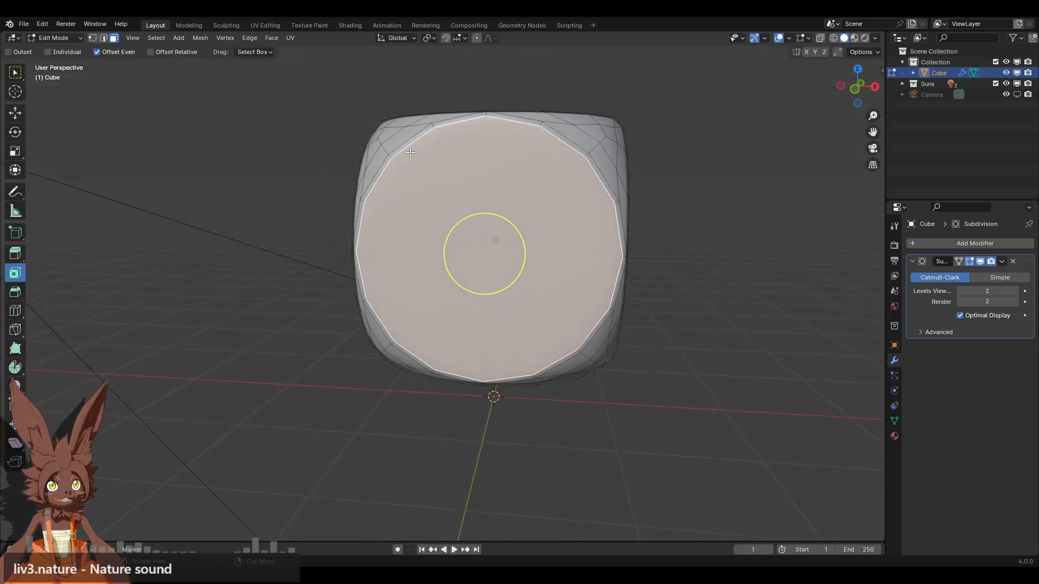
pyautogui.click(225, 38)
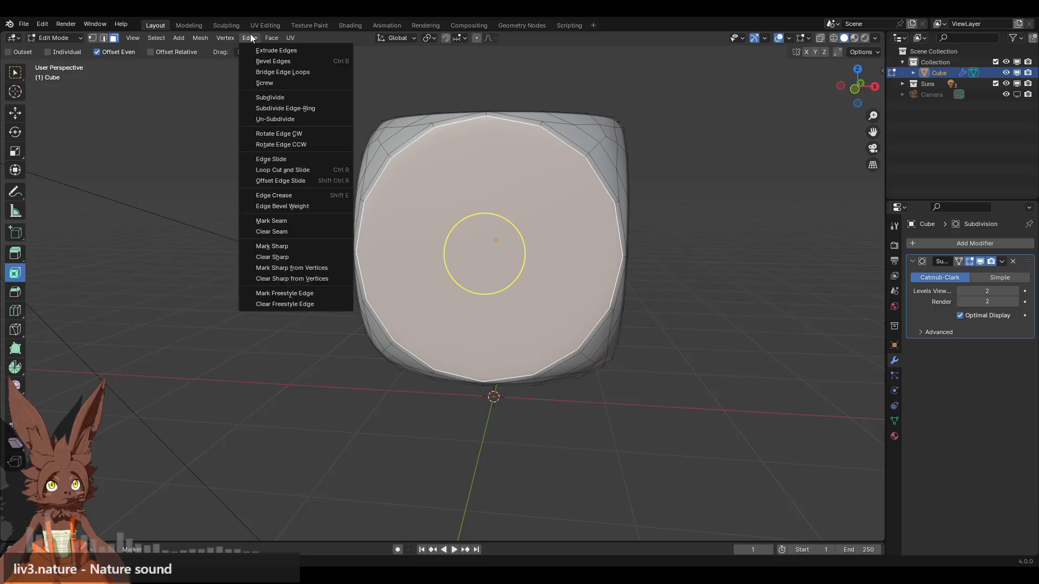
pyautogui.moveTo(274, 37)
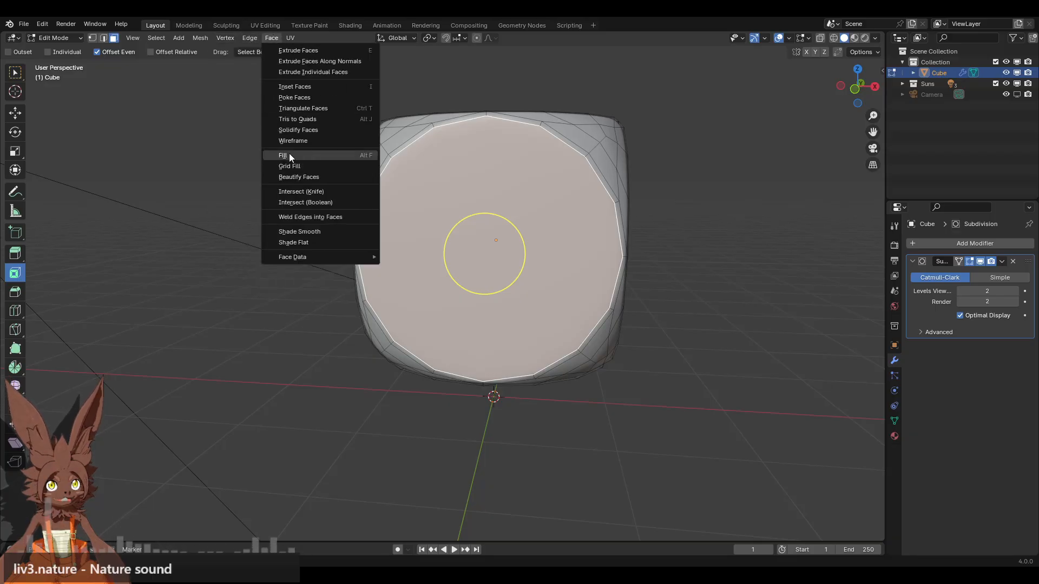
pyautogui.press('x')
pyautogui.click(485, 207)
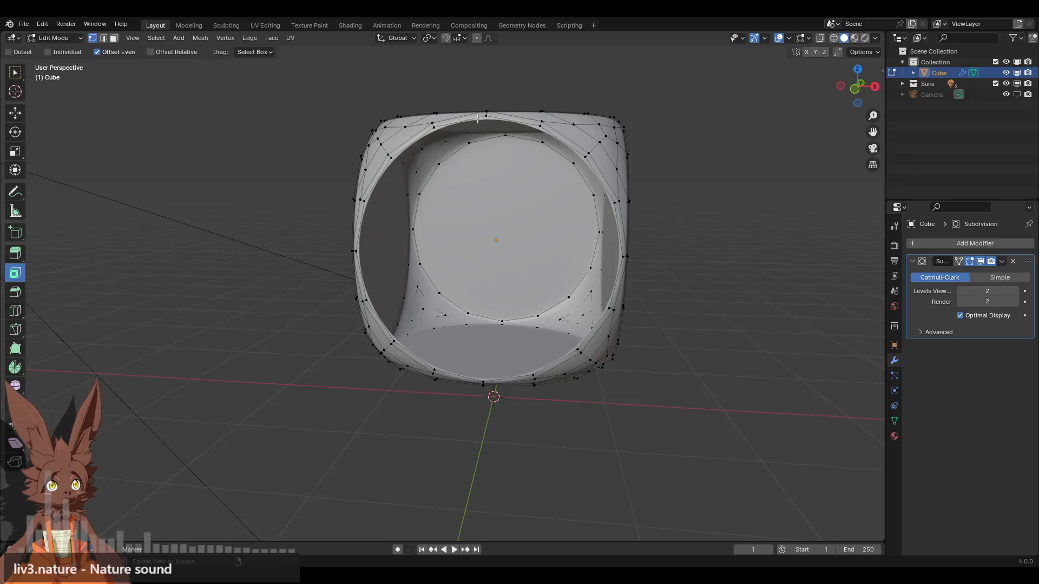
# Hide the subdivision in the viewport and close the open front boundary loop with Grid Fill
pyautogui.moveTo(494, 122); pyautogui.dragTo(470, 142, button='middle')
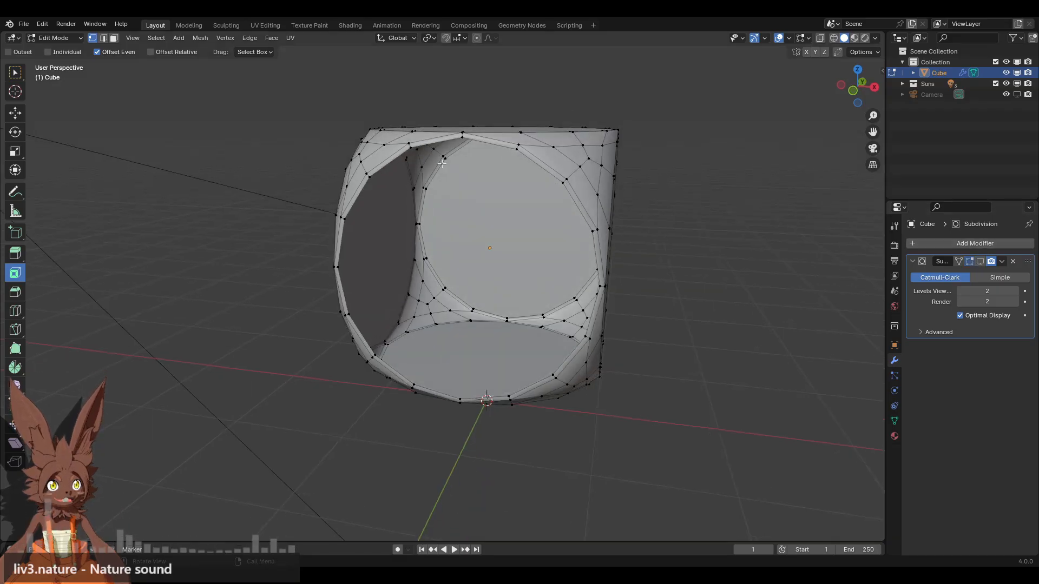
pyautogui.keyDown('alt'); pyautogui.click(470, 142); pyautogui.keyUp('alt')
pyautogui.press('c')
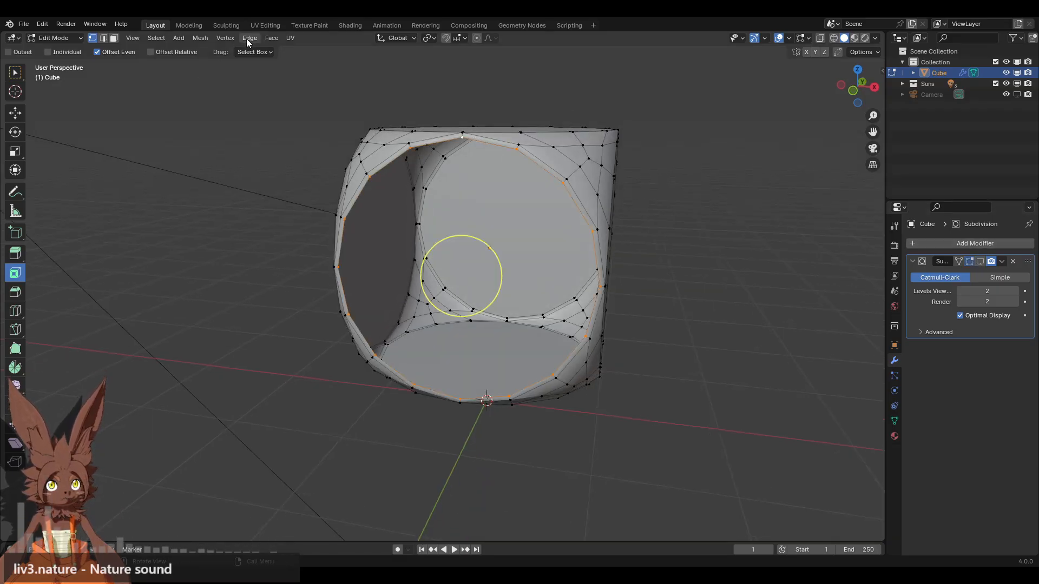
pyautogui.click(271, 38)
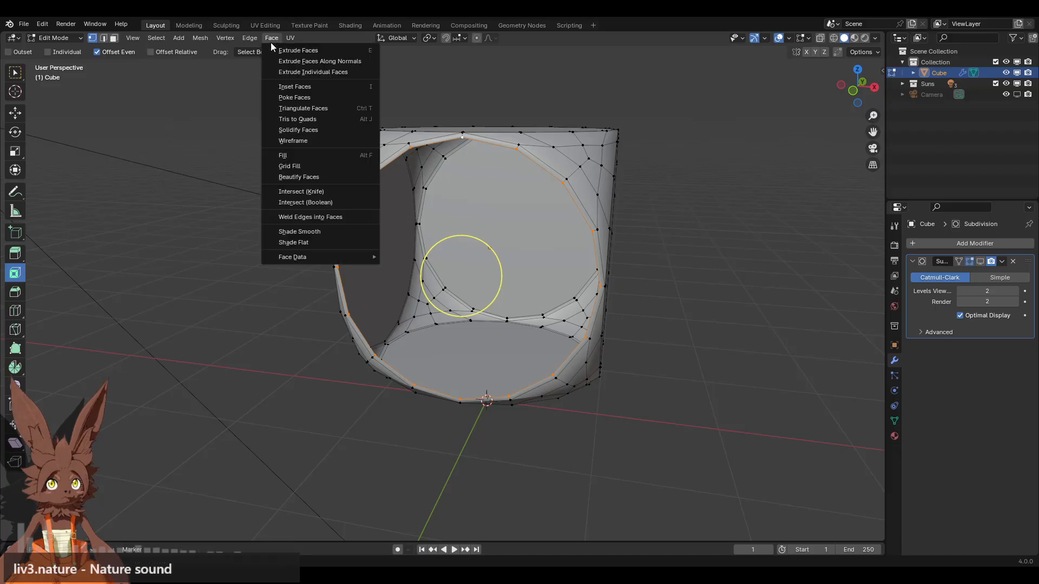
pyautogui.click(303, 163)
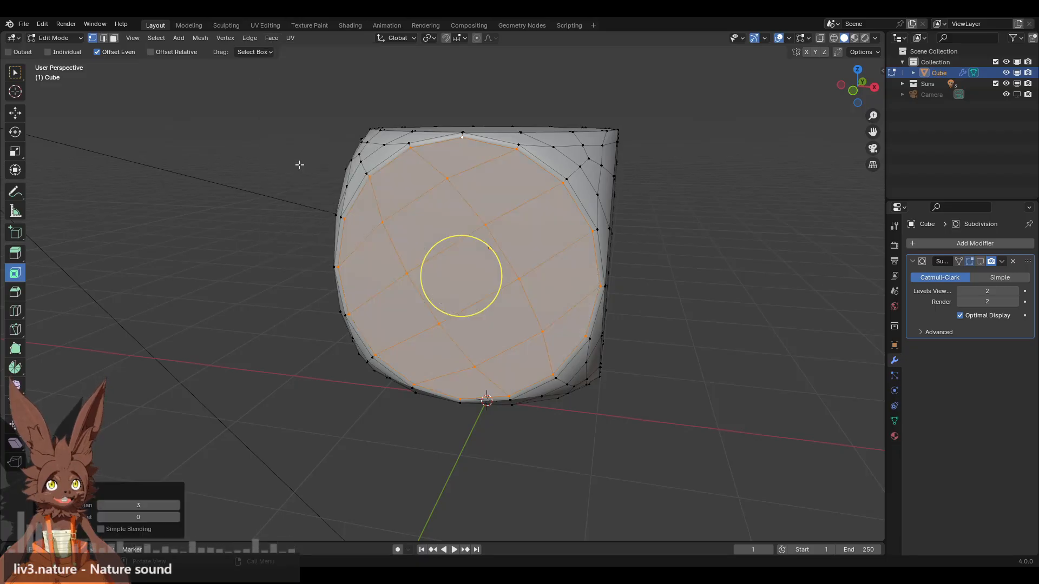
# Set the grid fill's offset to 2 and span to 4, leave Simple Blending off, and clear the selection
pyautogui.scroll(2, 465, 199)
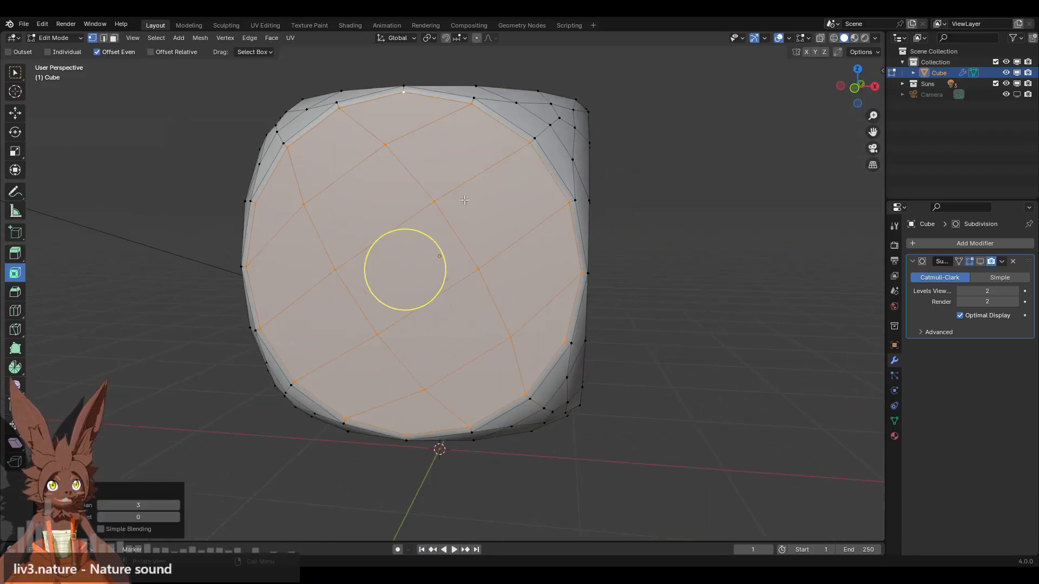
pyautogui.moveTo(477, 200); pyautogui.dragTo(486, 206, button='middle')
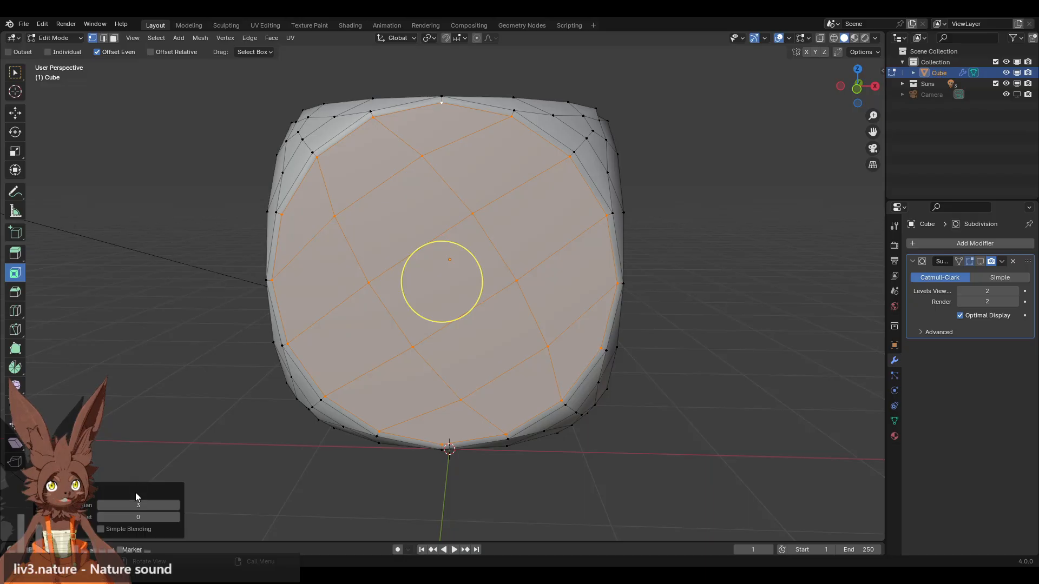
pyautogui.click(176, 517)
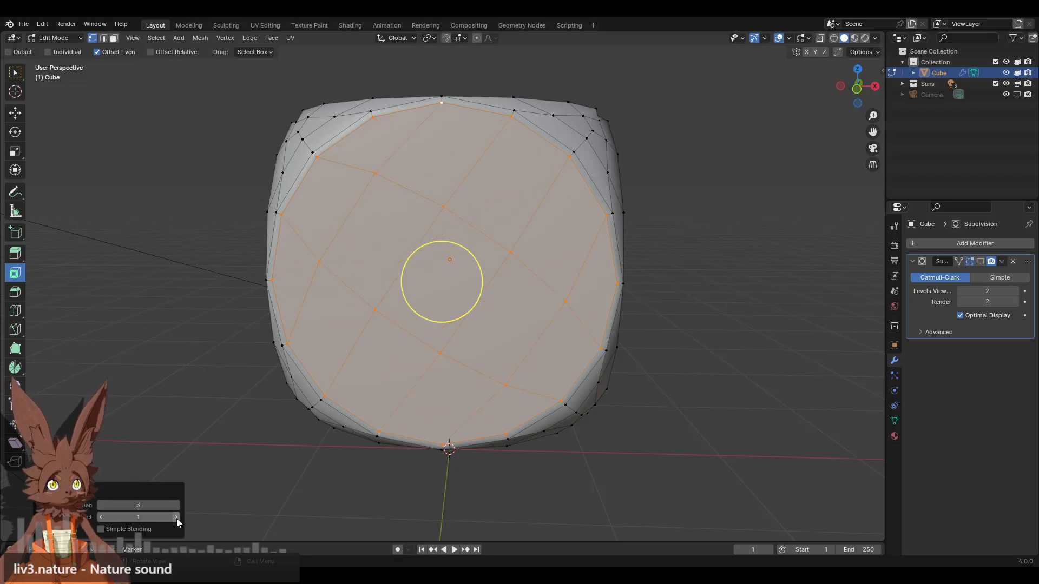
pyautogui.click(176, 519)
pyautogui.click(176, 518)
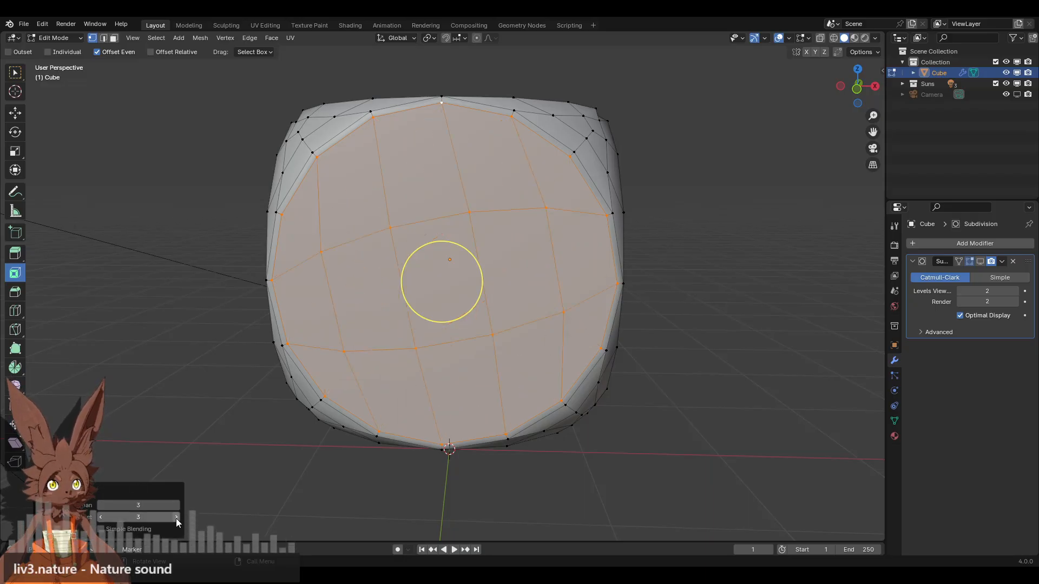
pyautogui.click(101, 517)
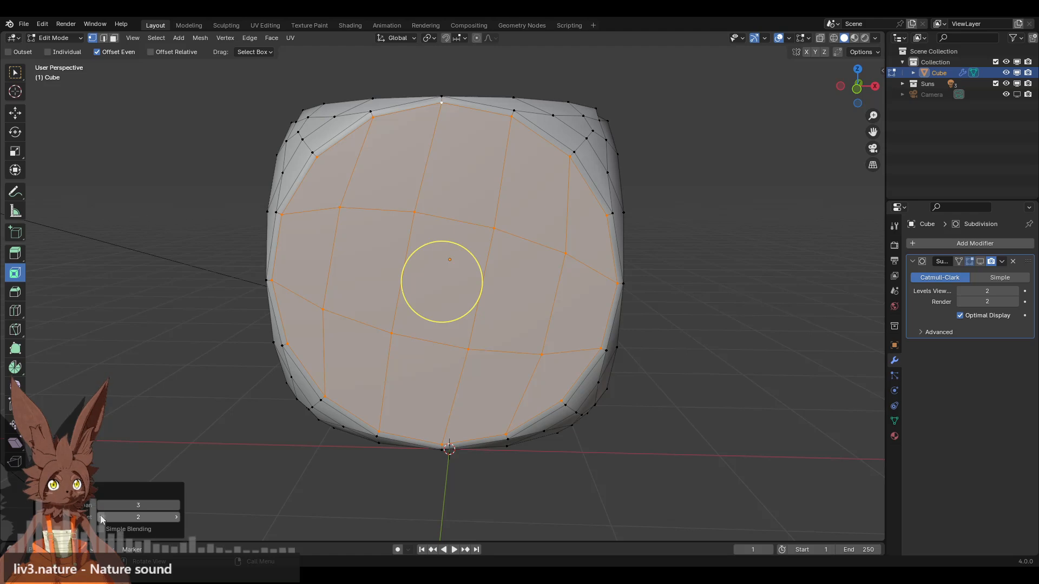
pyautogui.click(176, 505)
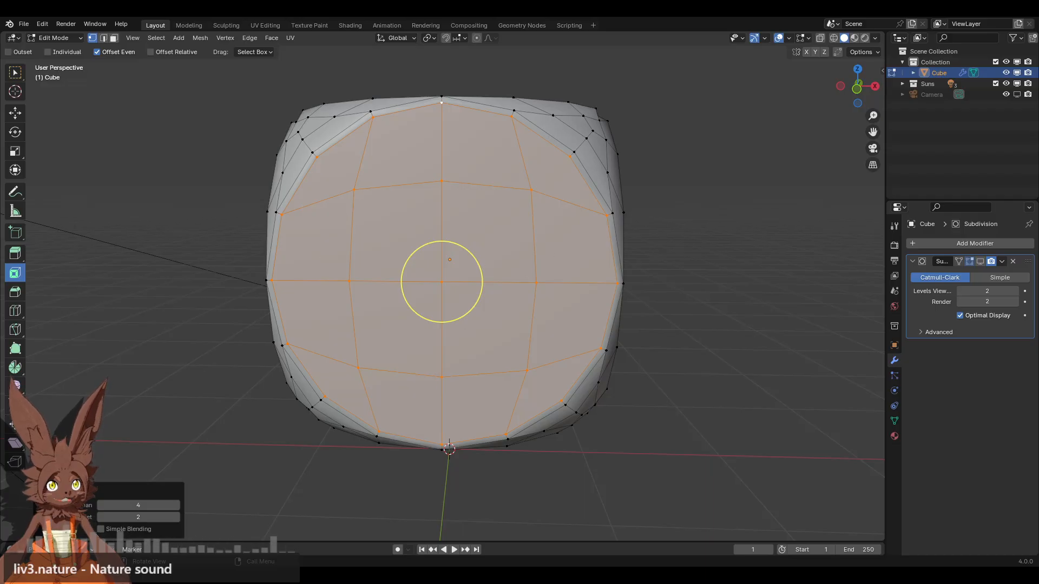
pyautogui.click(101, 530)
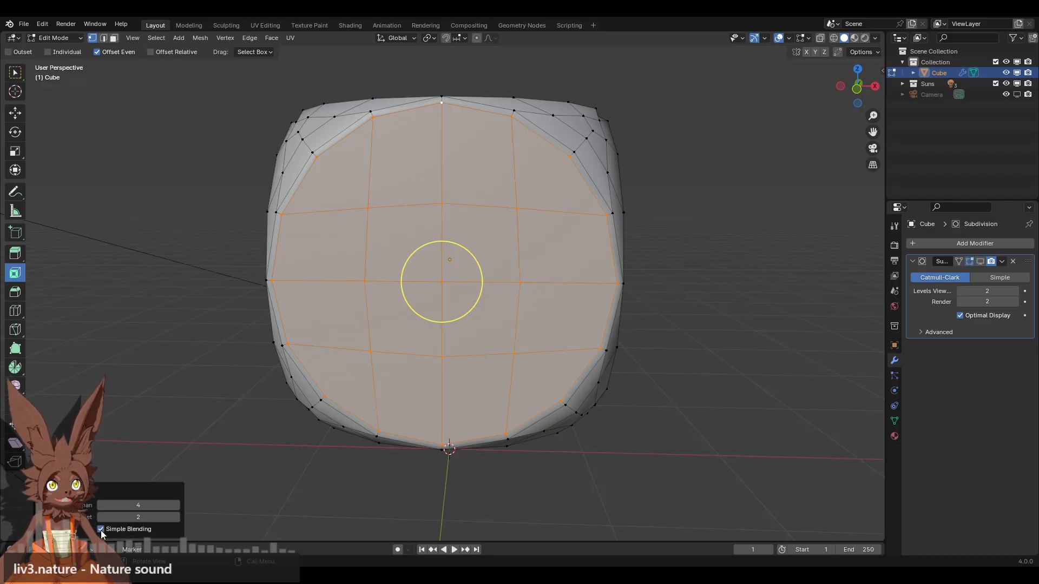
pyautogui.click(101, 529)
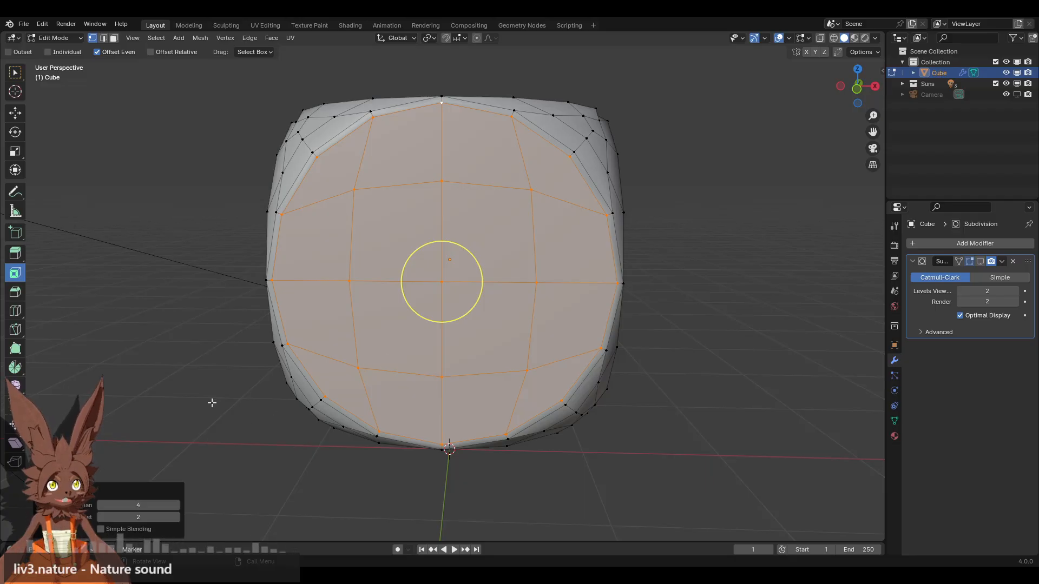
pyautogui.hotkey('alt', 'a')
# Delete the remaining solid round faces on the cube's other five sides, keeping the grid-filled front
pyautogui.scroll(-3, 680, 321)
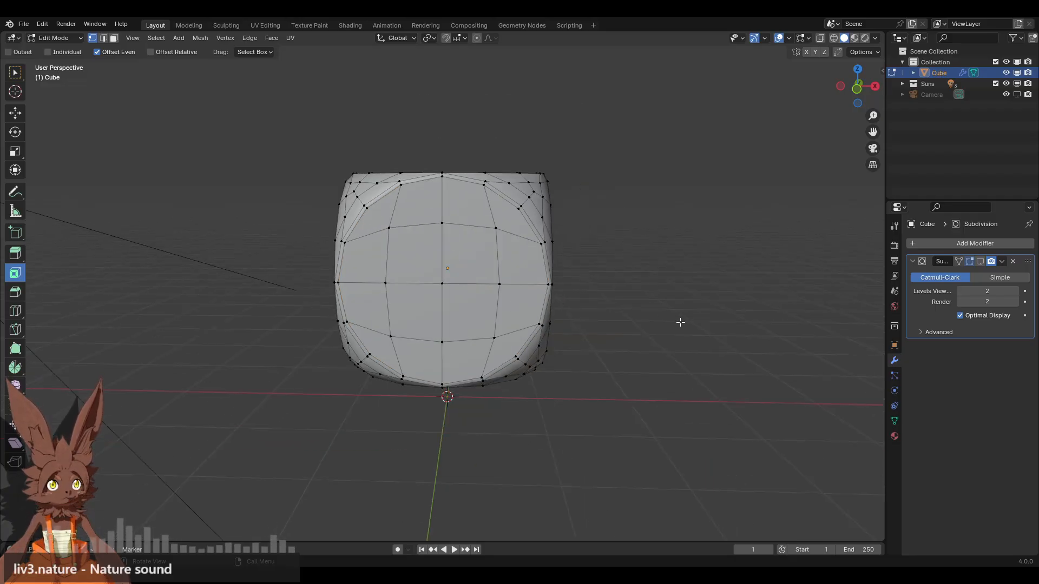
pyautogui.moveTo(679, 322); pyautogui.dragTo(567, 333, button='middle')
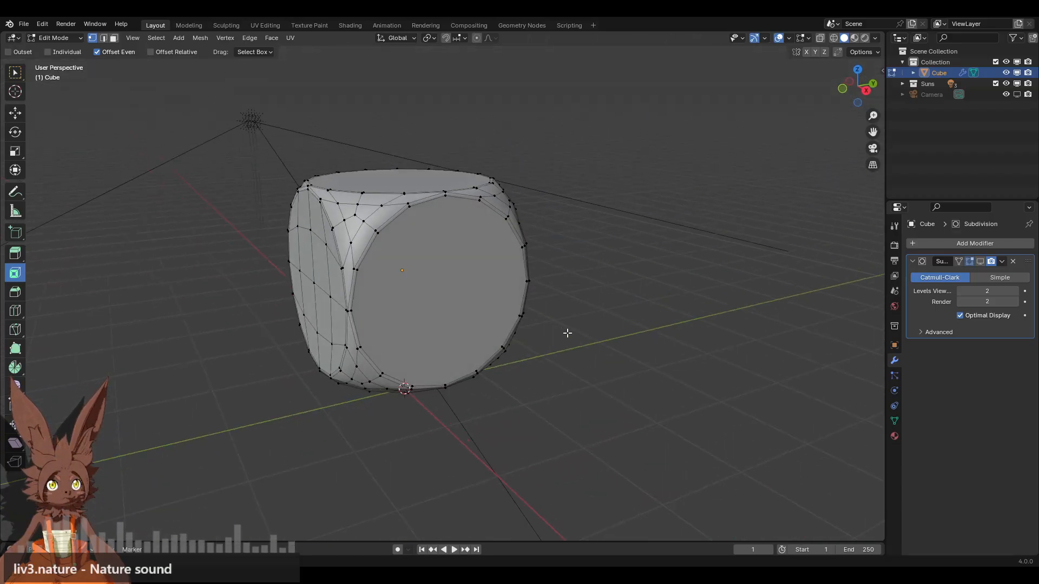
pyautogui.moveTo(603, 267); pyautogui.dragTo(594, 246, button='middle')
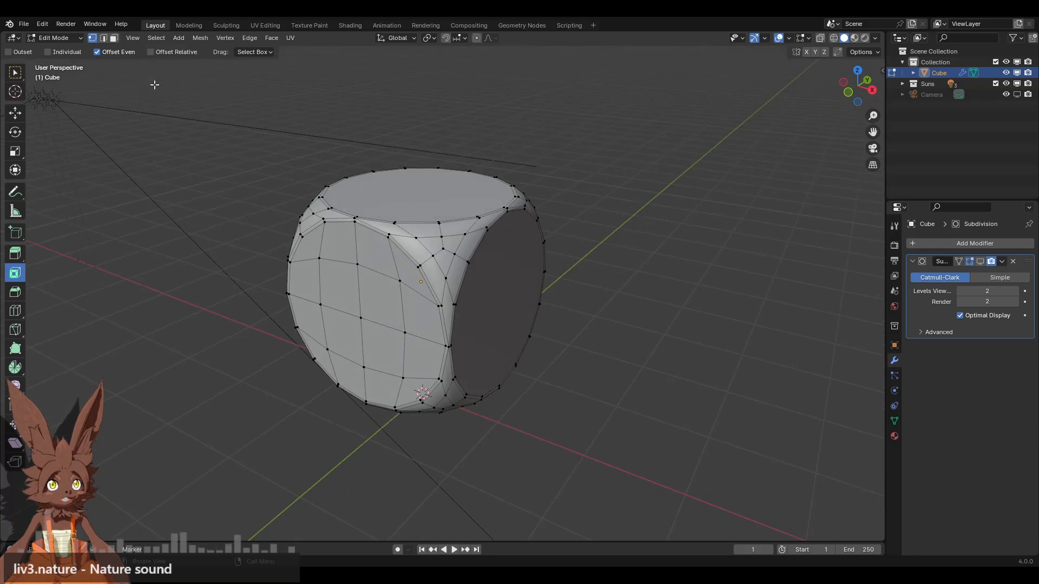
pyautogui.click(425, 189)
pyautogui.moveTo(524, 251); pyautogui.dragTo(371, 245, button='middle')
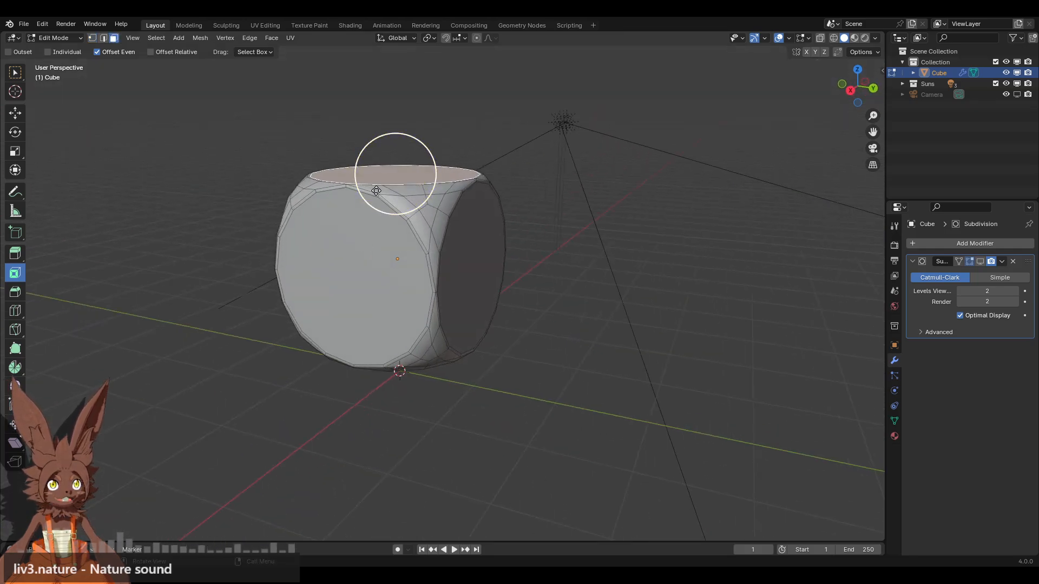
pyautogui.moveTo(376, 191); pyautogui.dragTo(476, 205, button='middle')
pyautogui.keyDown('shift'); pyautogui.click(375, 286); pyautogui.keyUp('shift')
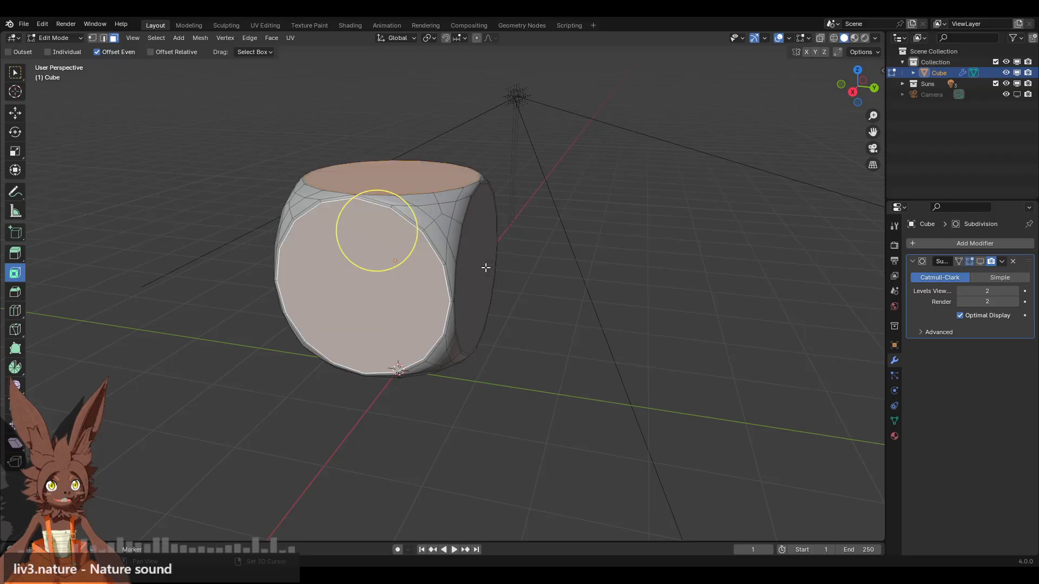
pyautogui.keyDown('shift'); pyautogui.click(485, 267); pyautogui.keyUp('shift')
pyautogui.moveTo(480, 274); pyautogui.dragTo(429, 249, button='middle')
pyautogui.press('x')
pyautogui.click(524, 258)
# Select all sixteen faces of the grid-filled front circle
pyautogui.click(383, 211)
pyautogui.keyDown('shift'); pyautogui.click(424, 202); pyautogui.keyUp('shift')
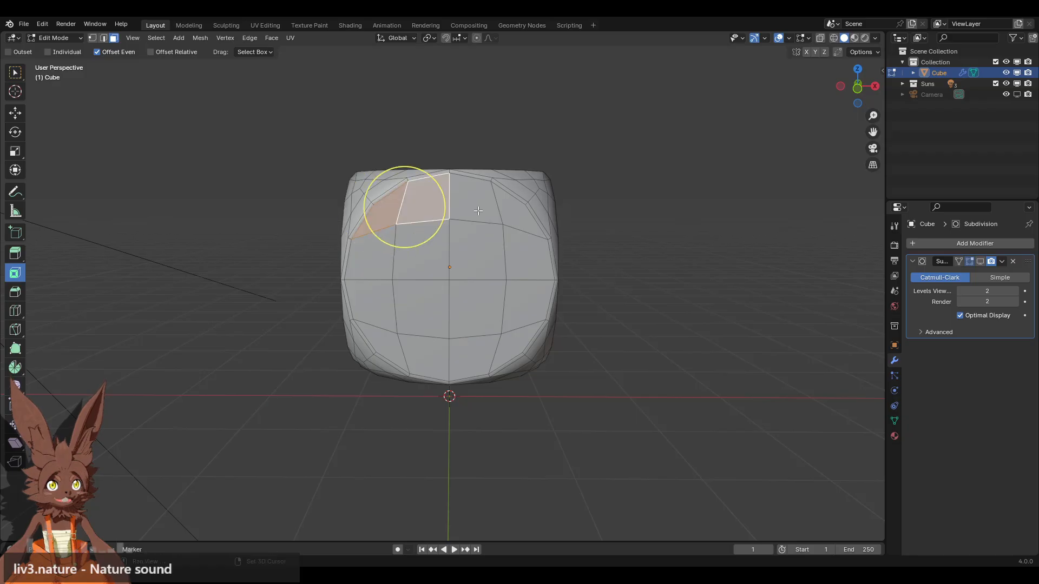
pyautogui.keyDown('shift'); pyautogui.click(474, 203); pyautogui.keyUp('shift')
pyautogui.keyDown('shift'); pyautogui.click(513, 214); pyautogui.keyUp('shift')
pyautogui.keyDown('shift'); pyautogui.click(523, 253); pyautogui.keyUp('shift')
pyautogui.keyDown('shift'); pyautogui.click(478, 252); pyautogui.keyUp('shift')
pyautogui.keyDown('shift'); pyautogui.click(426, 253); pyautogui.keyUp('shift')
pyautogui.keyDown('shift'); pyautogui.click(380, 258); pyautogui.keyUp('shift')
pyautogui.keyDown('shift'); pyautogui.click(367, 307); pyautogui.keyUp('shift')
pyautogui.keyDown('shift'); pyautogui.click(422, 307); pyautogui.keyUp('shift')
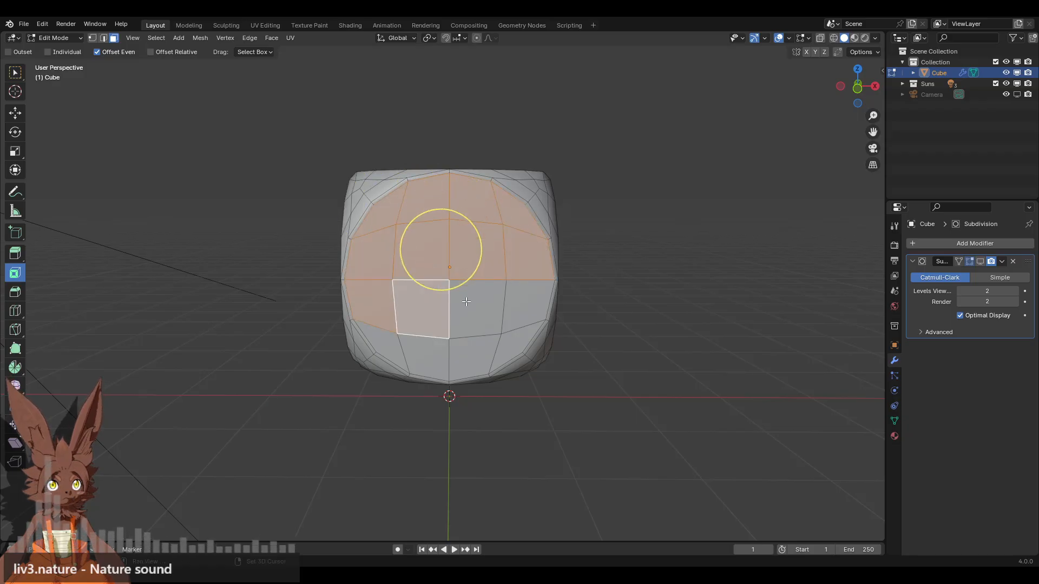
pyautogui.keyDown('shift'); pyautogui.click(476, 308); pyautogui.keyUp('shift')
pyautogui.keyDown('shift'); pyautogui.click(529, 302); pyautogui.keyUp('shift')
pyautogui.keyDown('shift'); pyautogui.click(509, 329); pyautogui.keyUp('shift')
pyautogui.keyDown('shift'); pyautogui.click(500, 347); pyautogui.keyUp('shift')
pyautogui.keyDown('shift'); pyautogui.click(514, 317); pyautogui.keyUp('shift')
pyautogui.keyDown('shift'); pyautogui.click(475, 351); pyautogui.keyUp('shift')
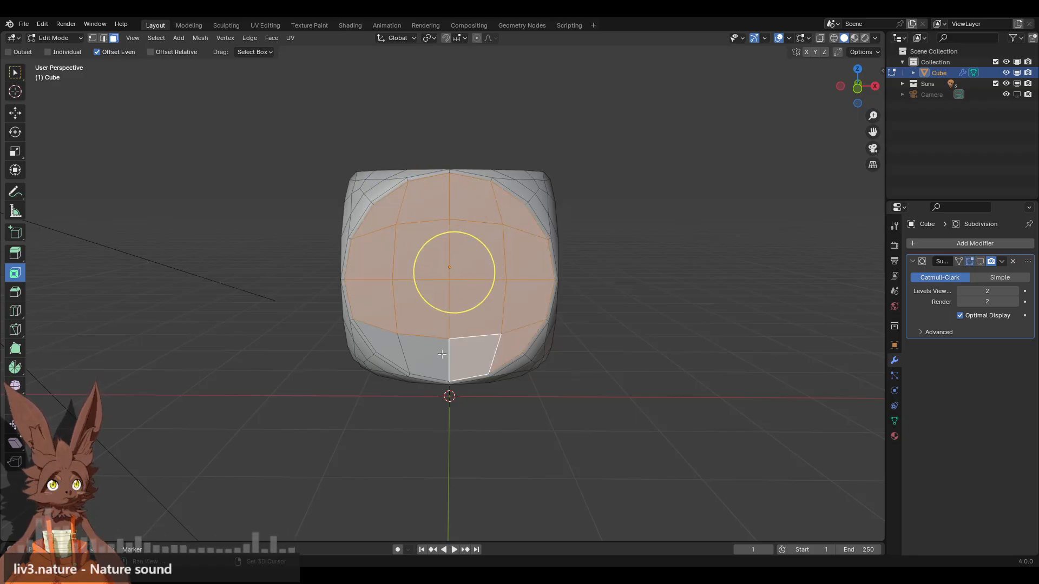
pyautogui.keyDown('shift'); pyautogui.click(428, 351); pyautogui.keyUp('shift')
pyautogui.keyDown('shift'); pyautogui.click(387, 344); pyautogui.keyUp('shift')
# Duplicate the selected front grid patch in place, without moving the copy
pyautogui.moveTo(554, 240); pyautogui.dragTo(477, 260, button='middle')
pyautogui.hotkey('shift', 'd')
pyautogui.rightClick(480, 254)
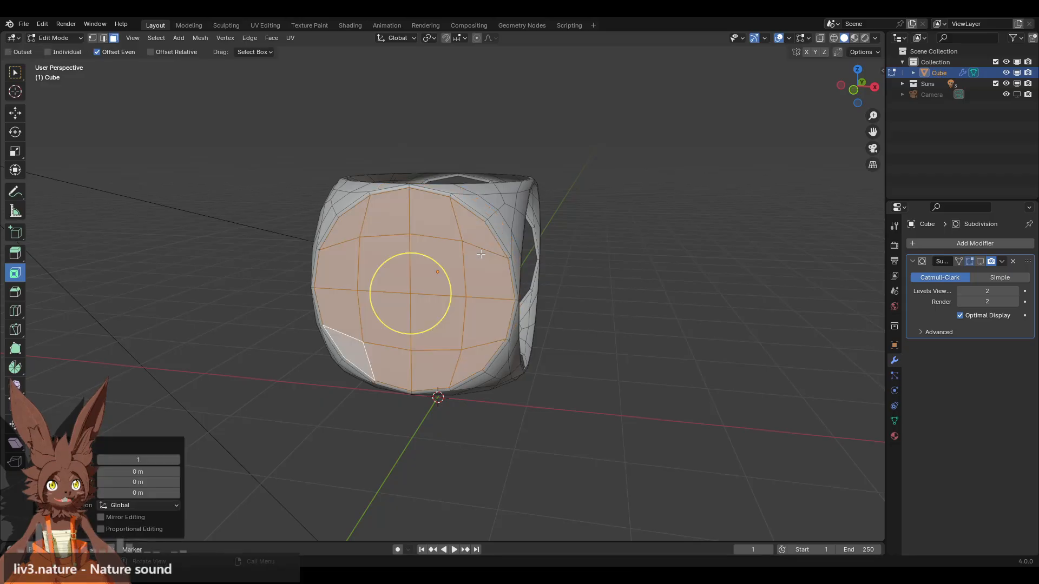
pyautogui.moveTo(574, 213); pyautogui.dragTo(556, 246, button='middle')
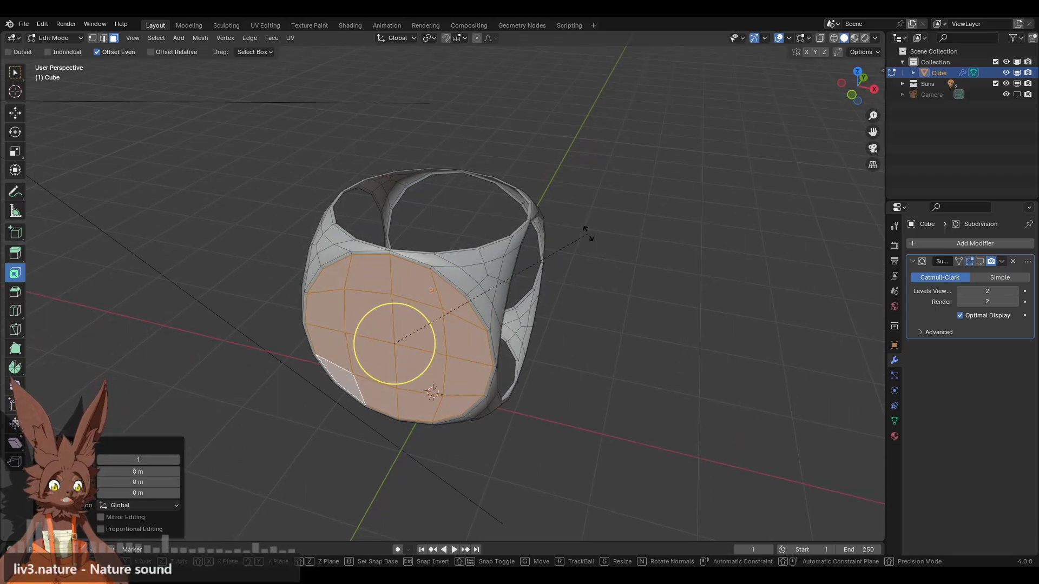
pyautogui.press('r')
pyautogui.press('z')
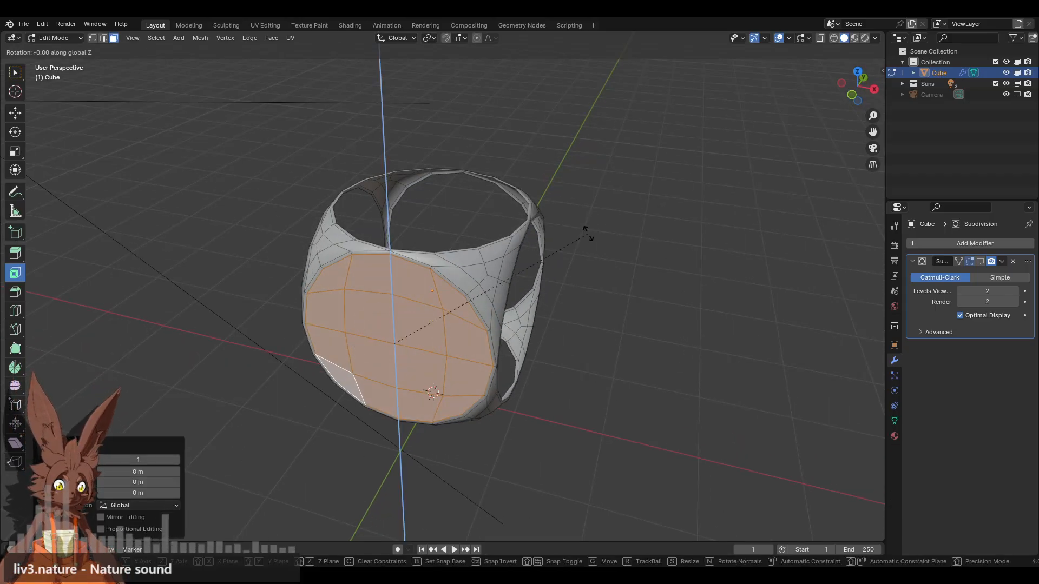
pyautogui.write('90')
pyautogui.press('Escape')
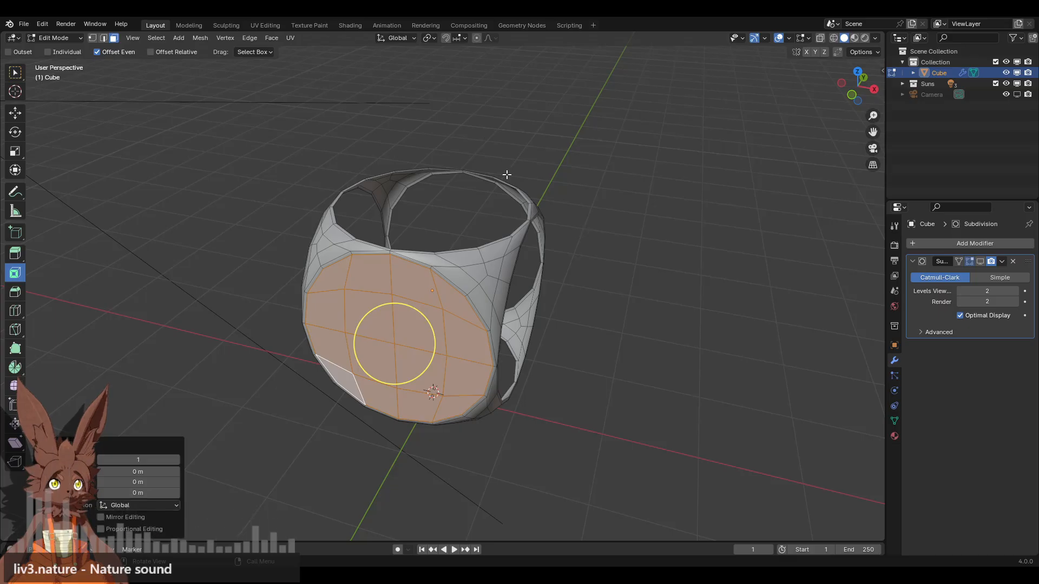
# Set the transform pivot point to 3D Cursor and rotate the duplicated patch 90° about the global Z axis onto the +X side
pyautogui.click(430, 37)
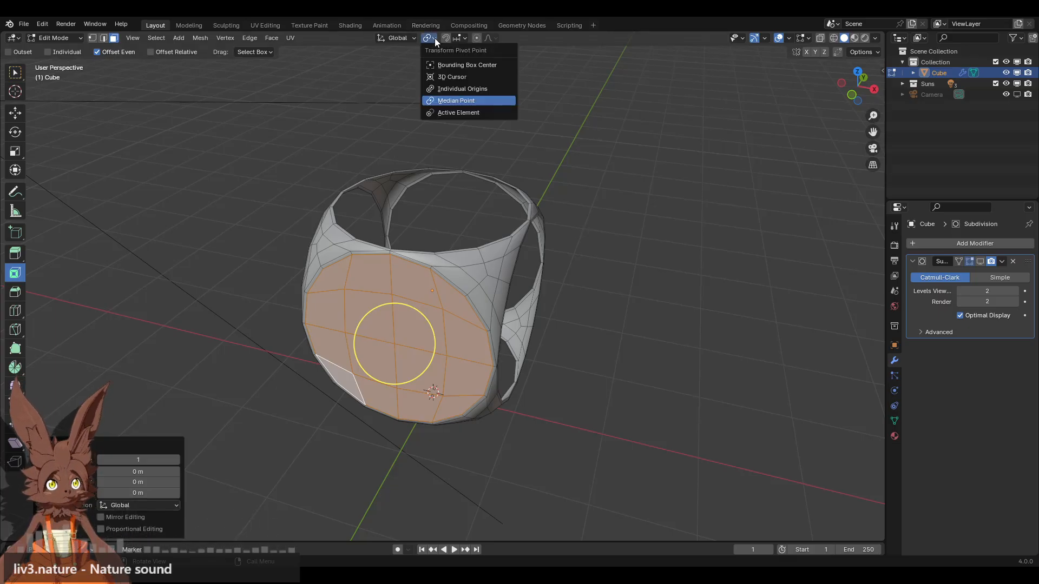
pyautogui.click(451, 78)
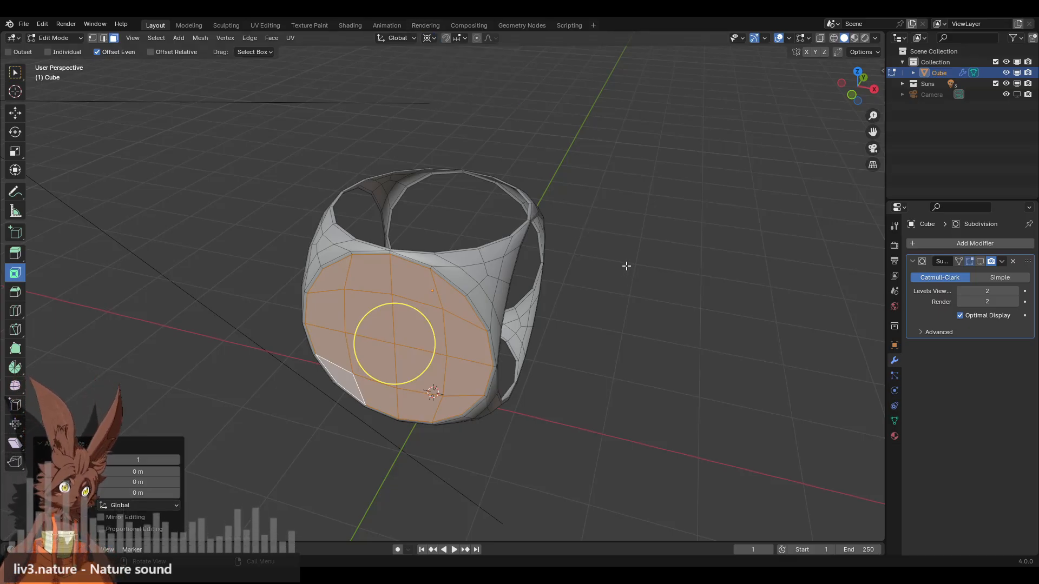
pyautogui.press('r')
pyautogui.write('z')
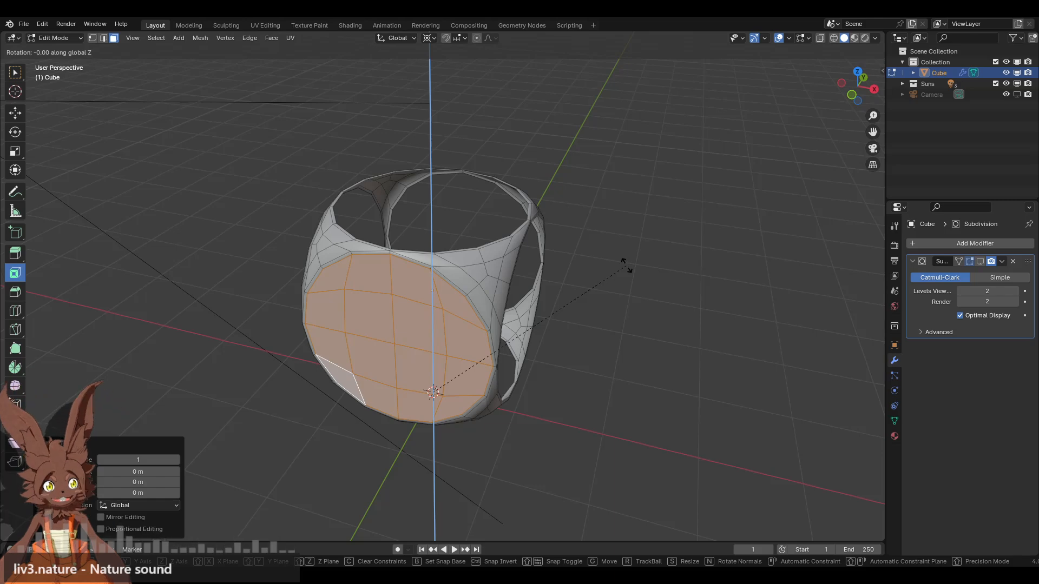
pyautogui.write('90')
pyautogui.press('Return')
# Duplicate the +X side patch in place and rotate the copy 90° about global Z to fill the back opening
pyautogui.moveTo(623, 266); pyautogui.dragTo(495, 236, button='middle')
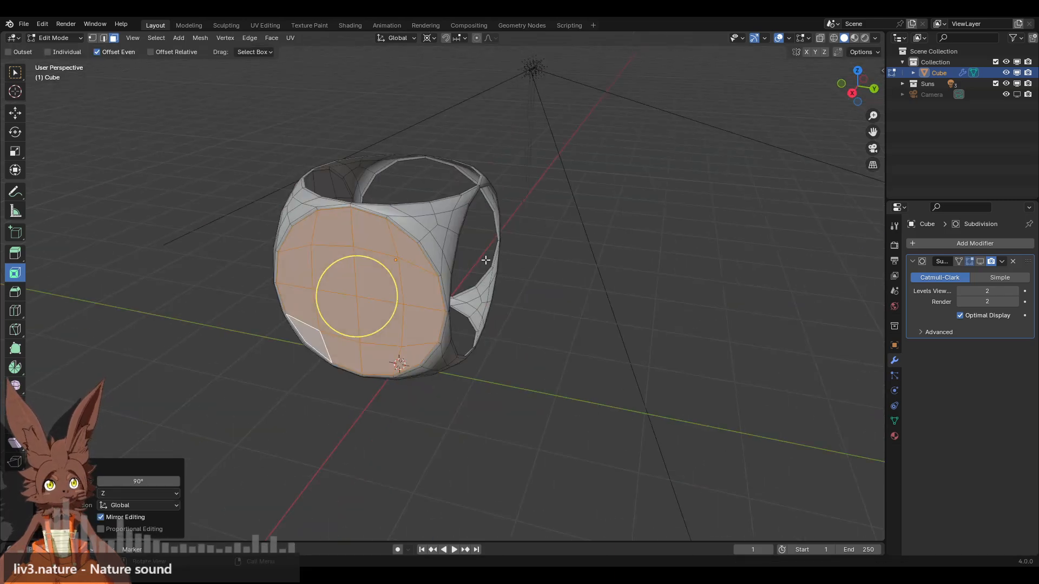
pyautogui.hotkey('shift', 'd')
pyautogui.rightClick(510, 258)
pyautogui.write('rz')
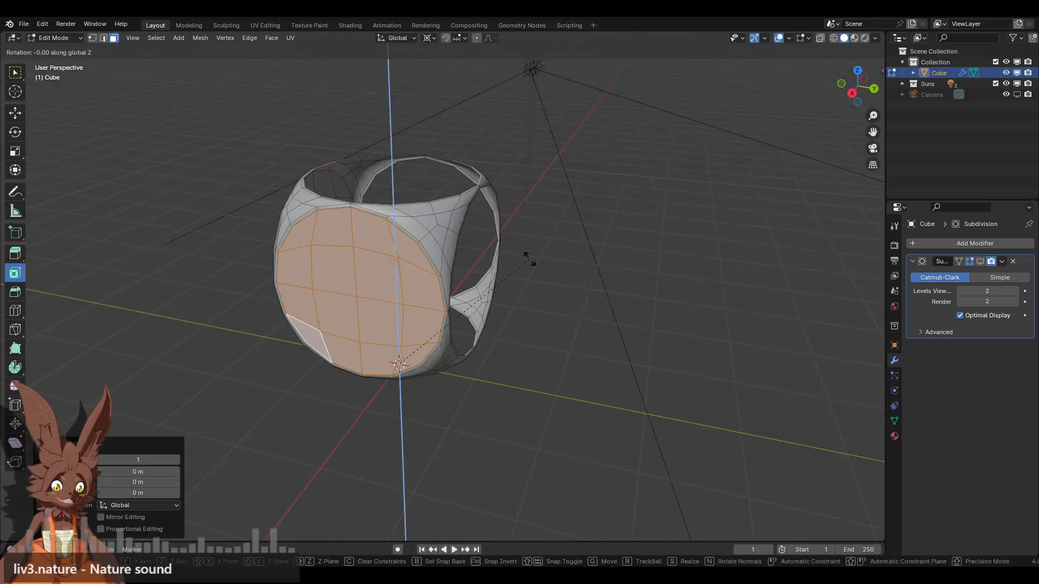
pyautogui.write('90')
pyautogui.press('Return')
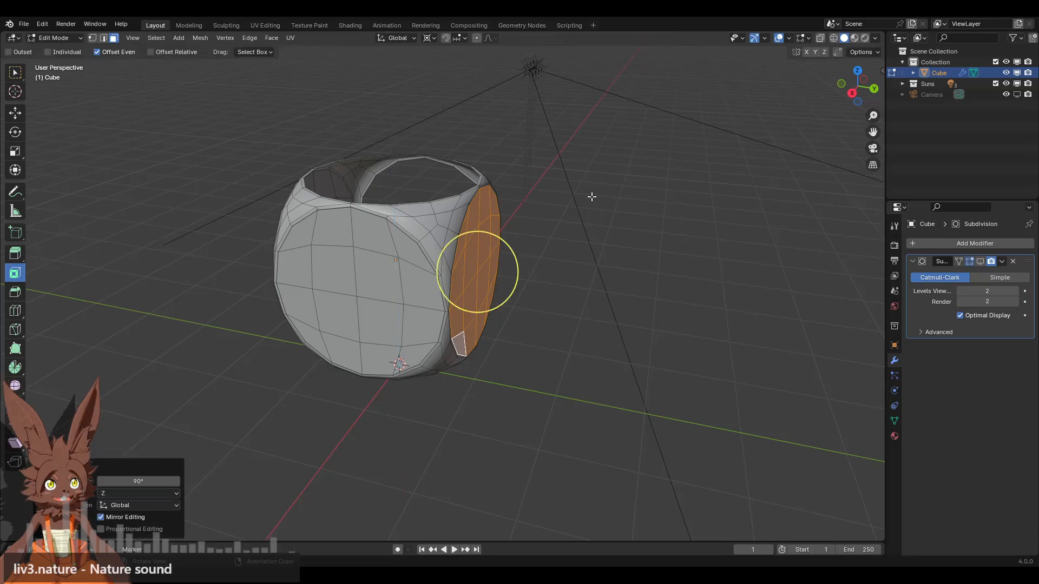
# Duplicate the back patch in place and rotate the copy 90° about global Z to fill the -X side opening
pyautogui.moveTo(594, 194); pyautogui.dragTo(471, 203, button='middle')
pyautogui.hotkey('shift', 'd')
pyautogui.rightClick(439, 226)
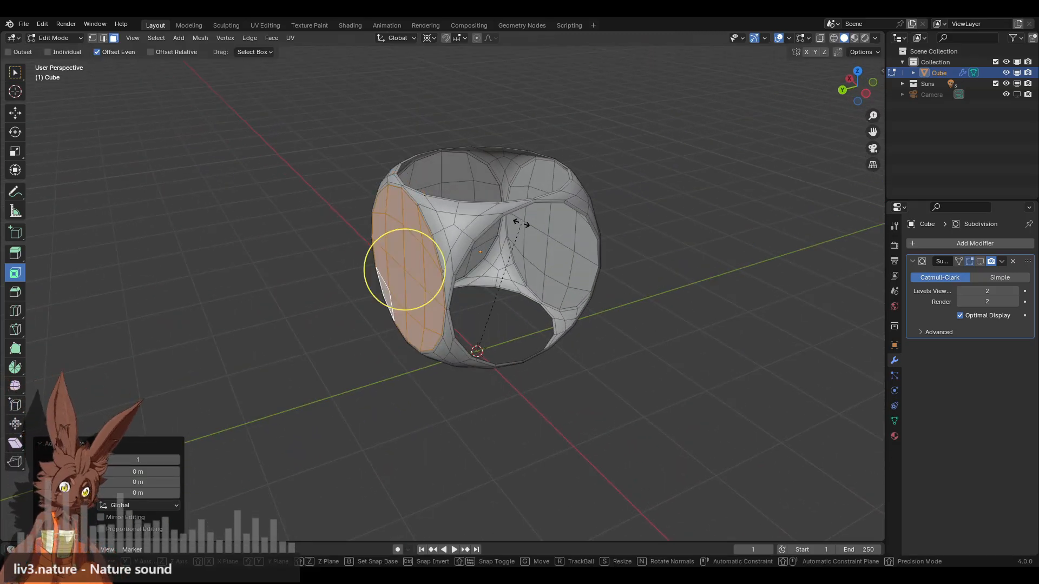
pyautogui.press('r')
pyautogui.write('z')
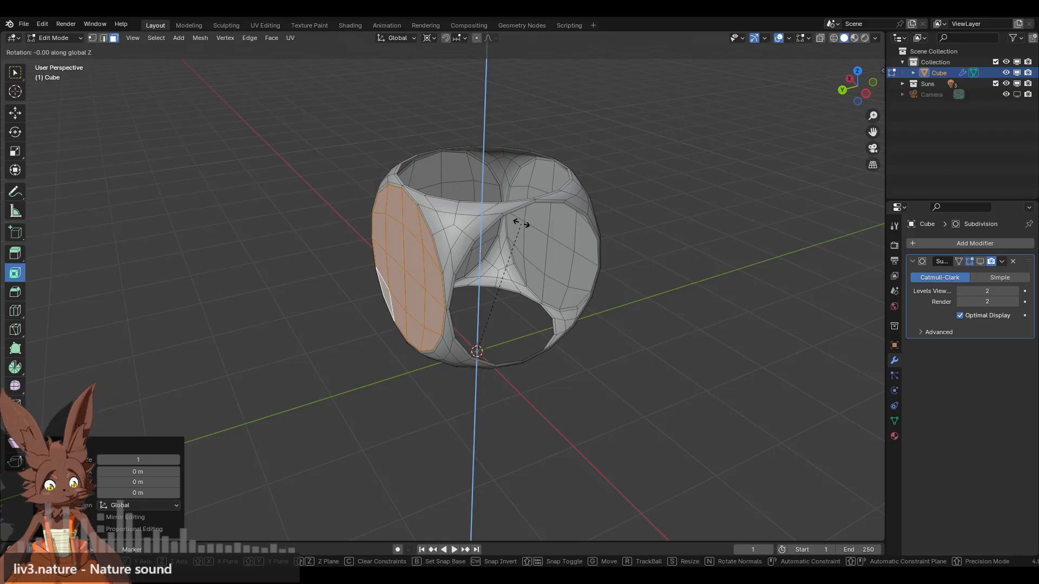
pyautogui.write('90')
pyautogui.press('Return')
# Select the entire linked grid patch on the cube's +X side
pyautogui.press('c')
pyautogui.moveTo(529, 296); pyautogui.dragTo(445, 223, button='middle')
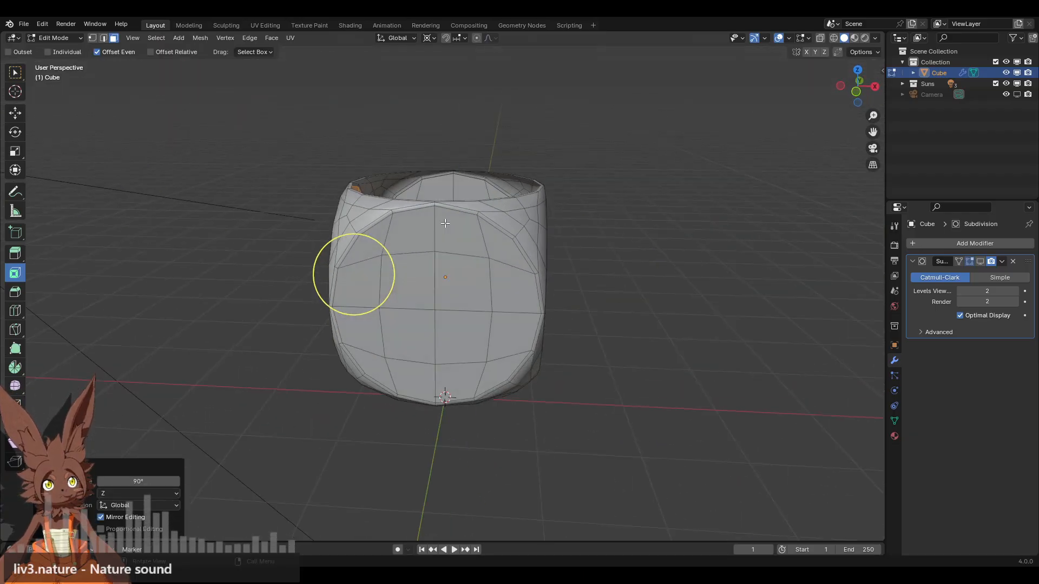
pyautogui.click(407, 280)
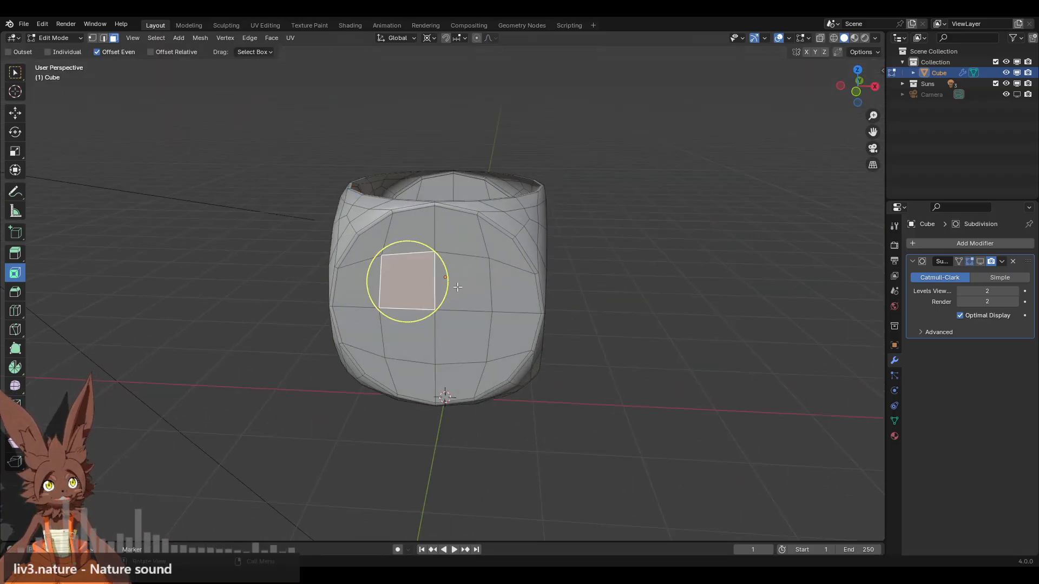
pyautogui.moveTo(575, 249); pyautogui.dragTo(311, 232, button='middle')
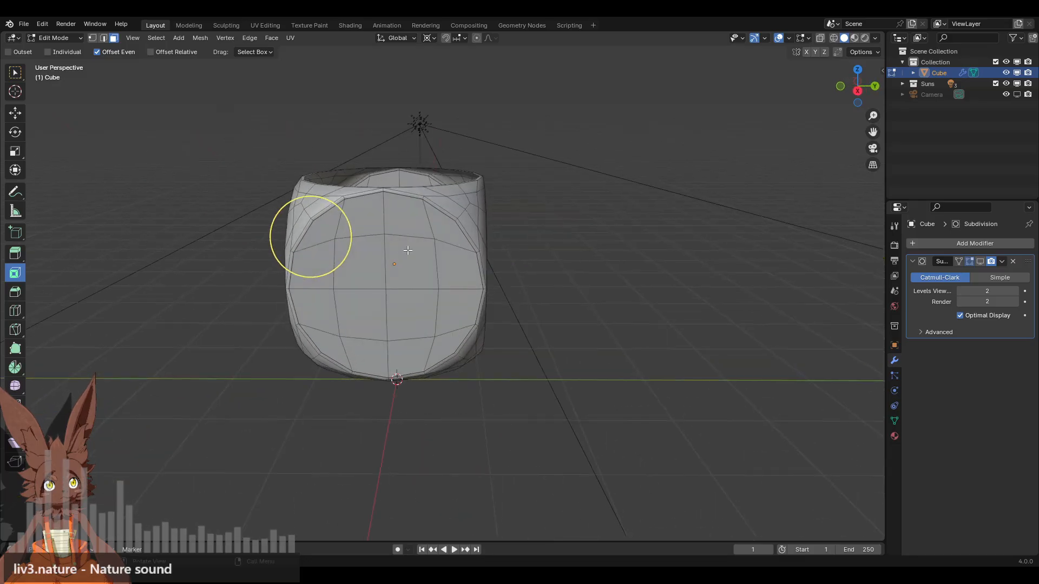
pyautogui.hotkey('ctrl', 'l')
pyautogui.moveTo(505, 232)
pyautogui.mouseDown(button='middle')
pyautogui.moveTo(529, 236)
pyautogui.moveTo(516, 236)
pyautogui.mouseUp(button='middle')
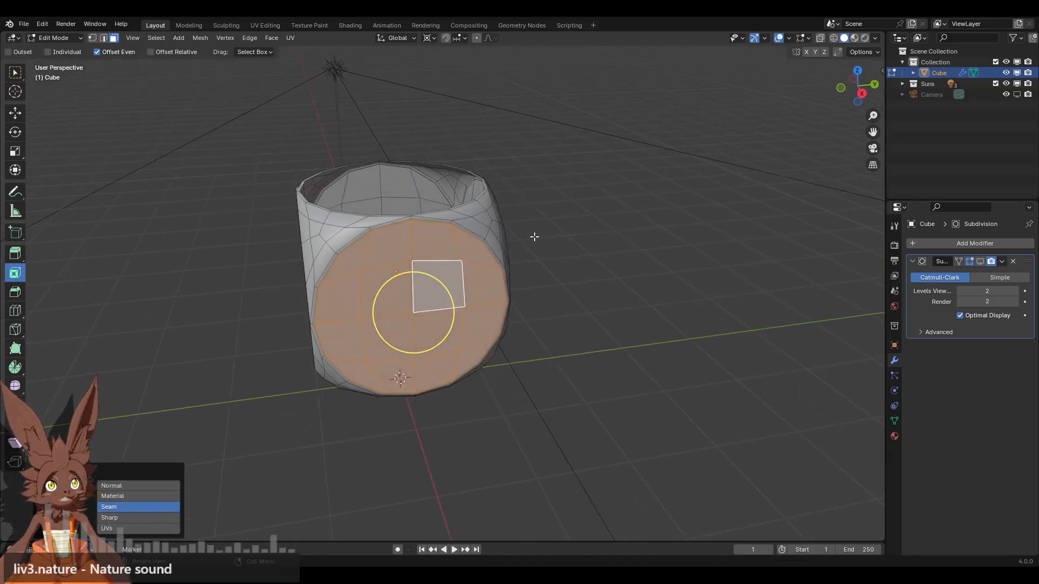
# Duplicate the +X side's grid patch in place, leaving the copy selected
pyautogui.hotkey('shift', 'd')
pyautogui.rightClick(538, 224)
pyautogui.moveTo(499, 206); pyautogui.dragTo(631, 194, button='middle')
pyautogui.press('r')
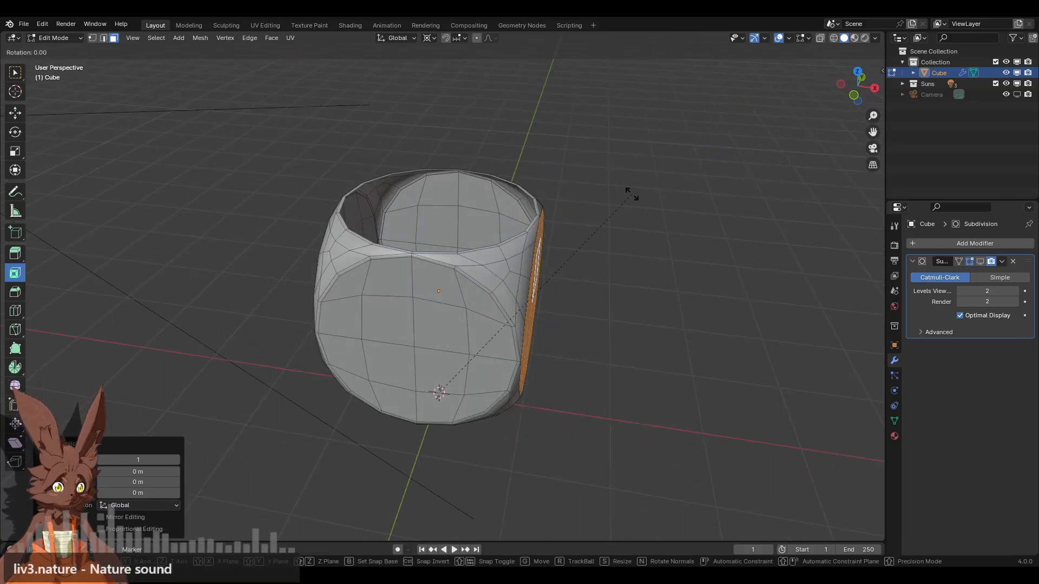
pyautogui.write('y')
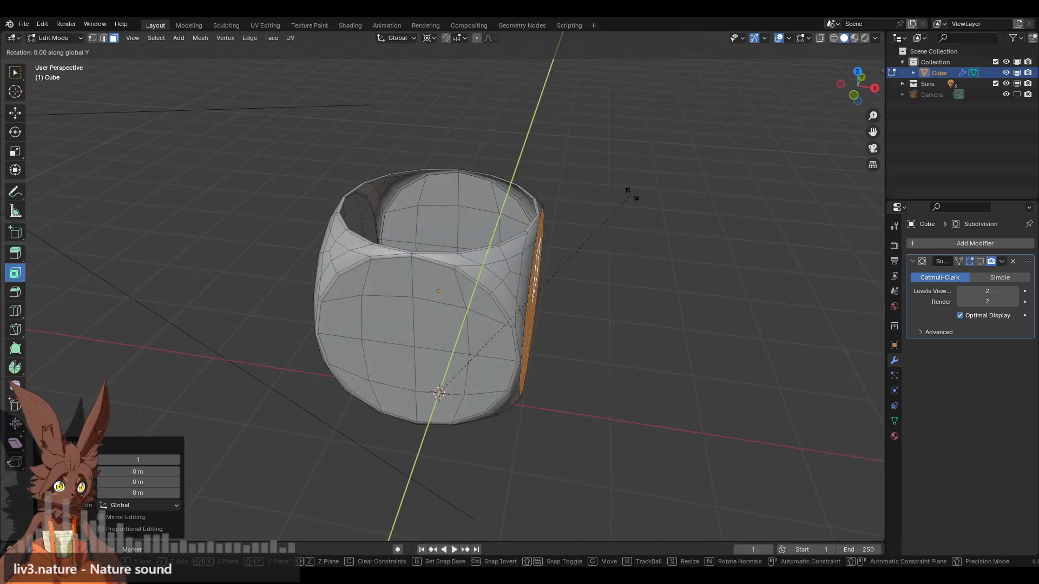
pyautogui.write('90')
pyautogui.press('Escape')
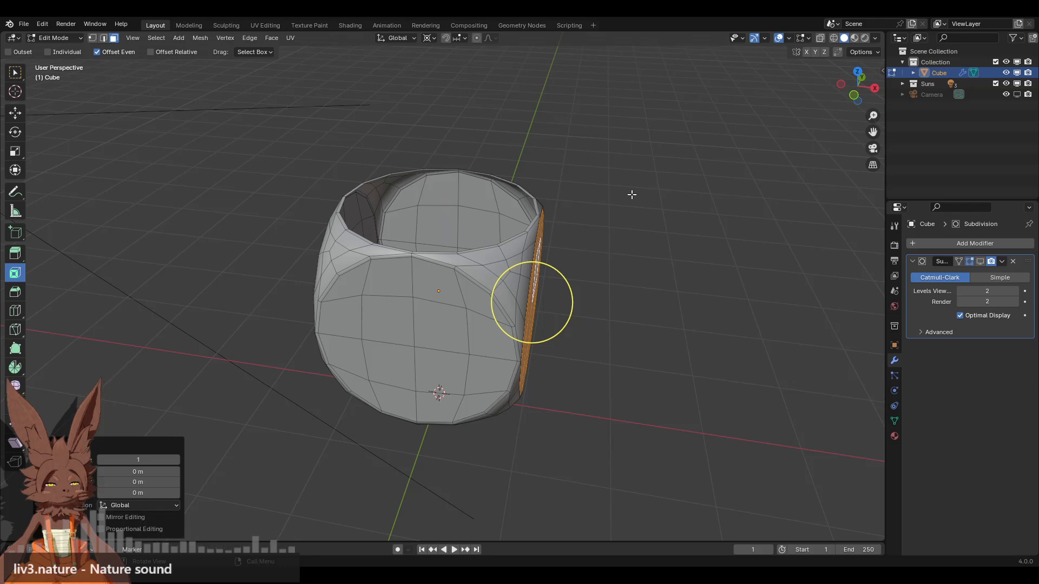
# Return to Object Mode, set the cube's Z location to 0 m and deselect it
pyautogui.moveTo(636, 301); pyautogui.dragTo(647, 274, button='middle')
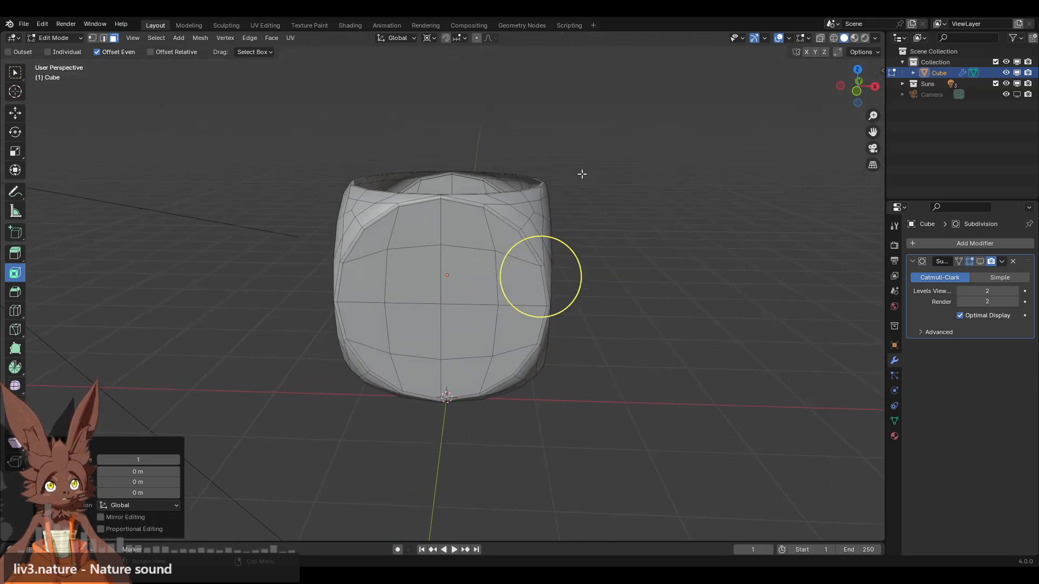
pyautogui.click(66, 40)
pyautogui.click(67, 50)
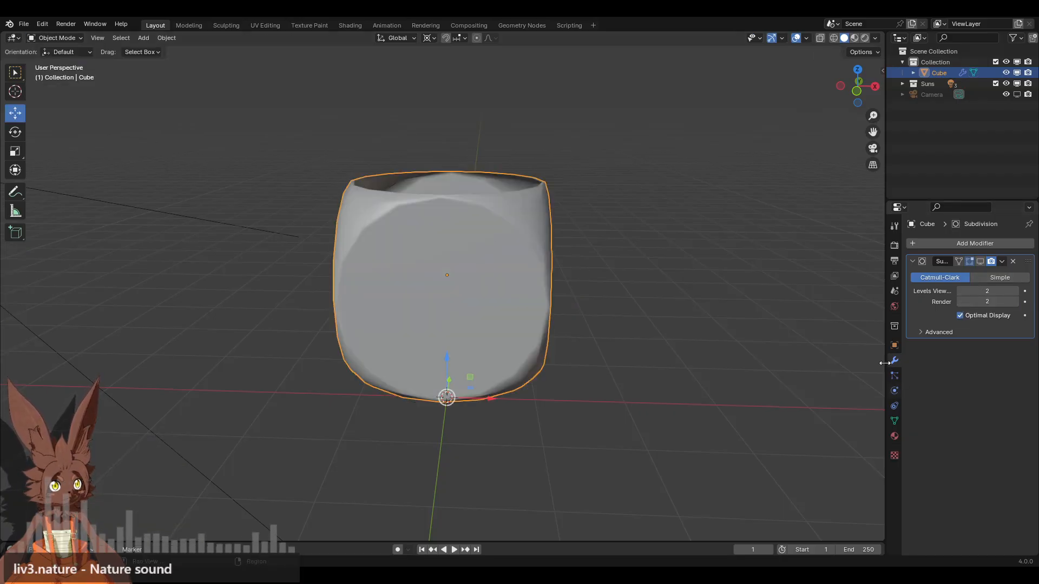
pyautogui.click(894, 345)
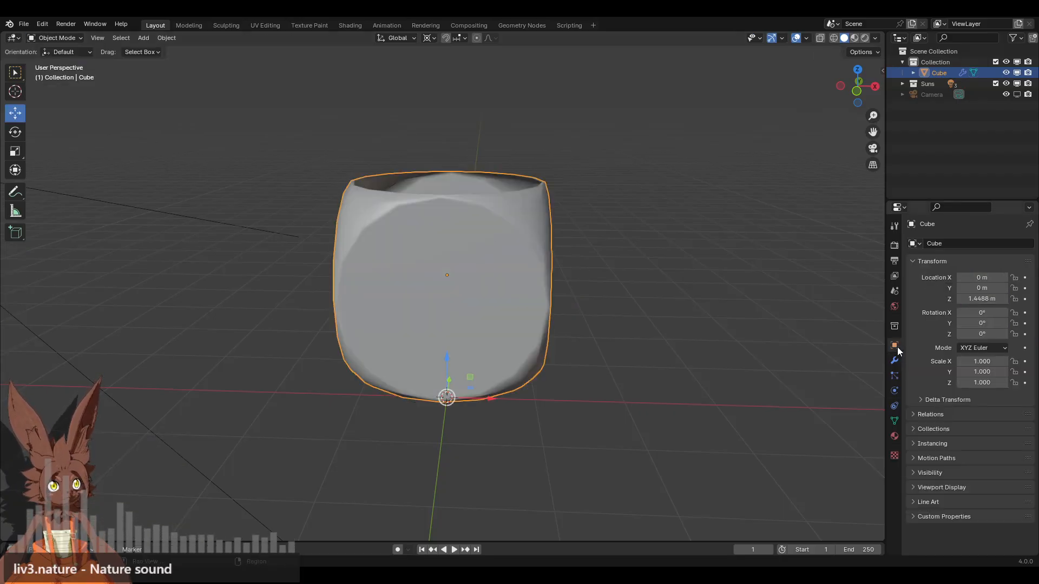
pyautogui.click(975, 300)
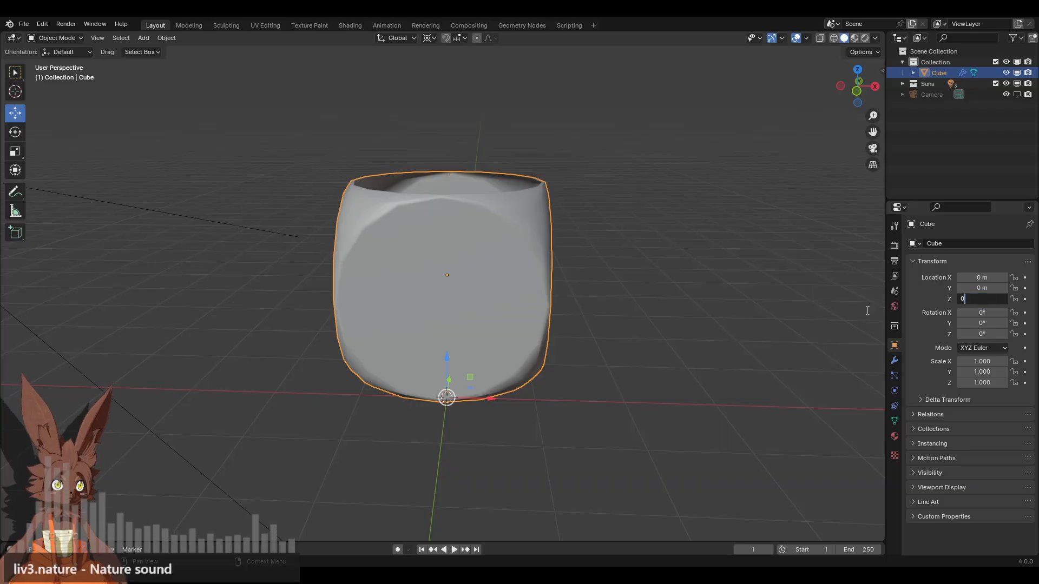
pyautogui.press('Return')
pyautogui.click(615, 278)
# Re-enter Edit Mode on the cube and rotate the duplicated side patch 90° about the global Y axis
pyautogui.keyDown('shift'); pyautogui.moveTo(614, 278); pyautogui.dragTo(540, 196, button='middle'); pyautogui.keyUp('shift')
pyautogui.scroll(3, 573, 199)
pyautogui.click(67, 40)
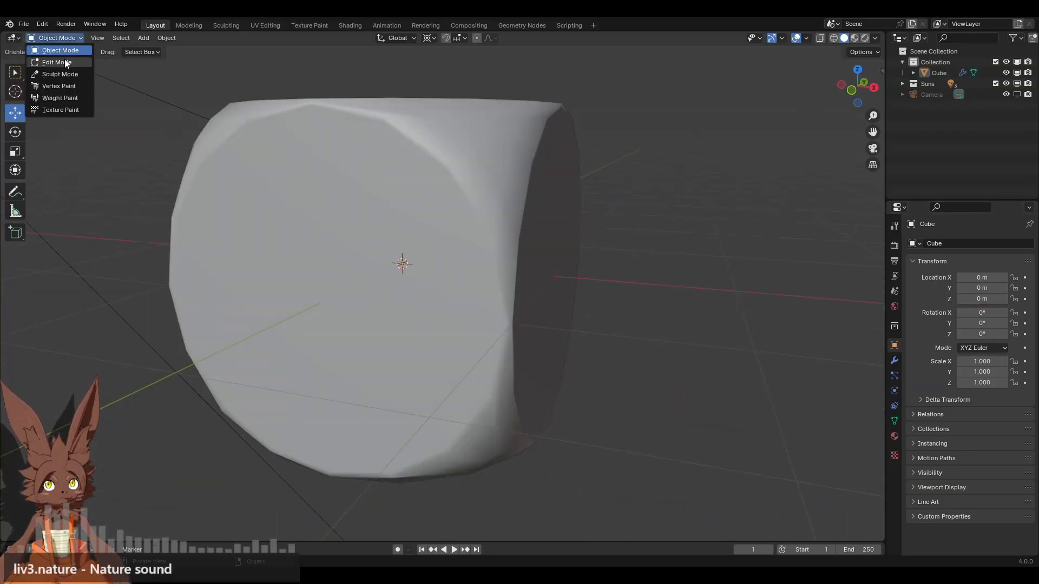
pyautogui.click(64, 61)
pyautogui.scroll(-2, 526, 199)
pyautogui.moveTo(670, 194); pyautogui.dragTo(654, 206, button='middle')
pyautogui.press('r')
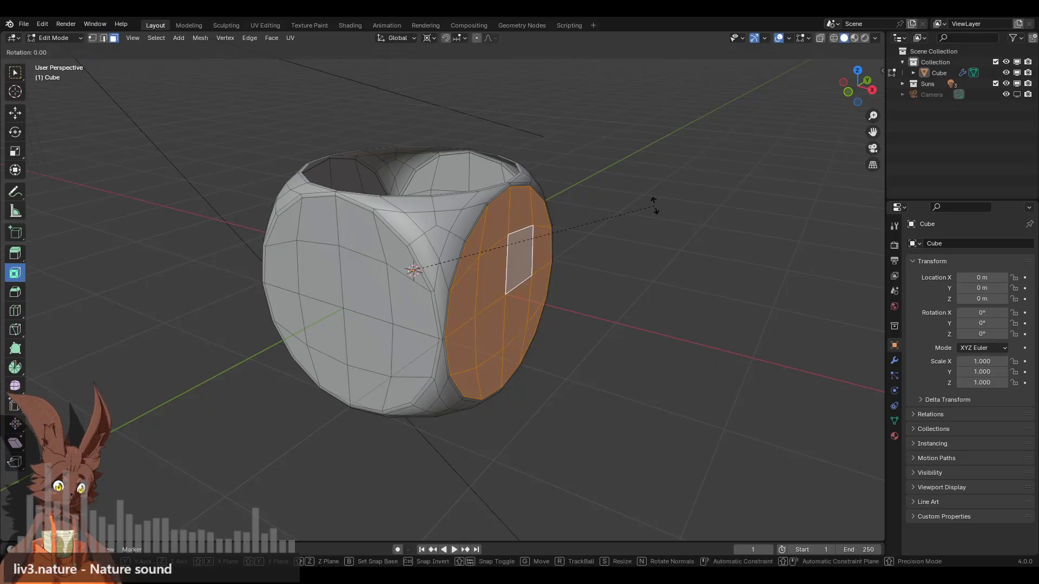
pyautogui.write('y')
pyautogui.write('90')
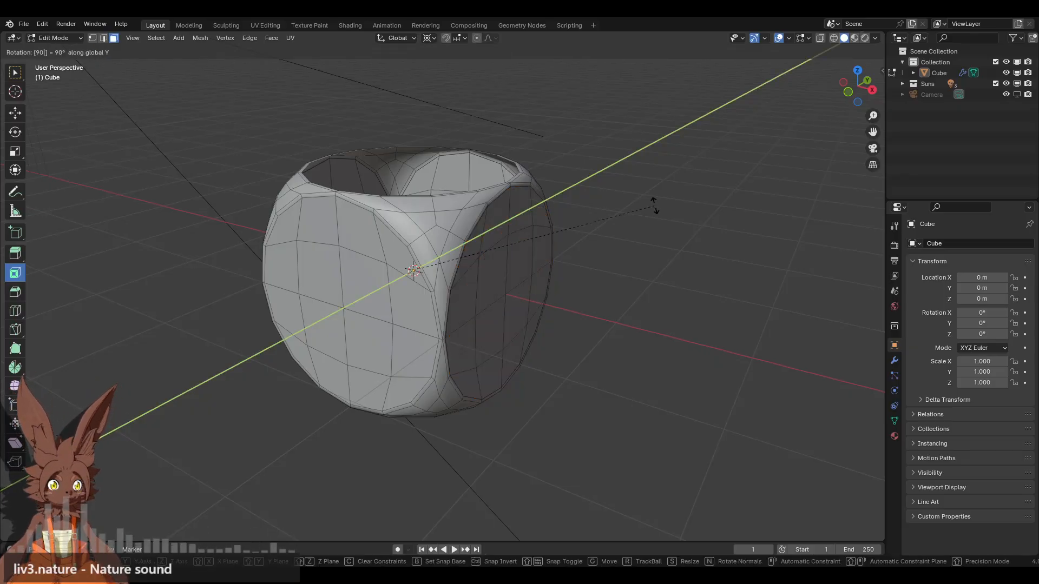
pyautogui.press('Return')
# Confirm the patch rotation, clear the selection and select the entire linked grid patch on the cube's +X side
pyautogui.moveTo(654, 204); pyautogui.dragTo(466, 289, button='middle')
pyautogui.click(587, 232)
pyautogui.click(464, 261)
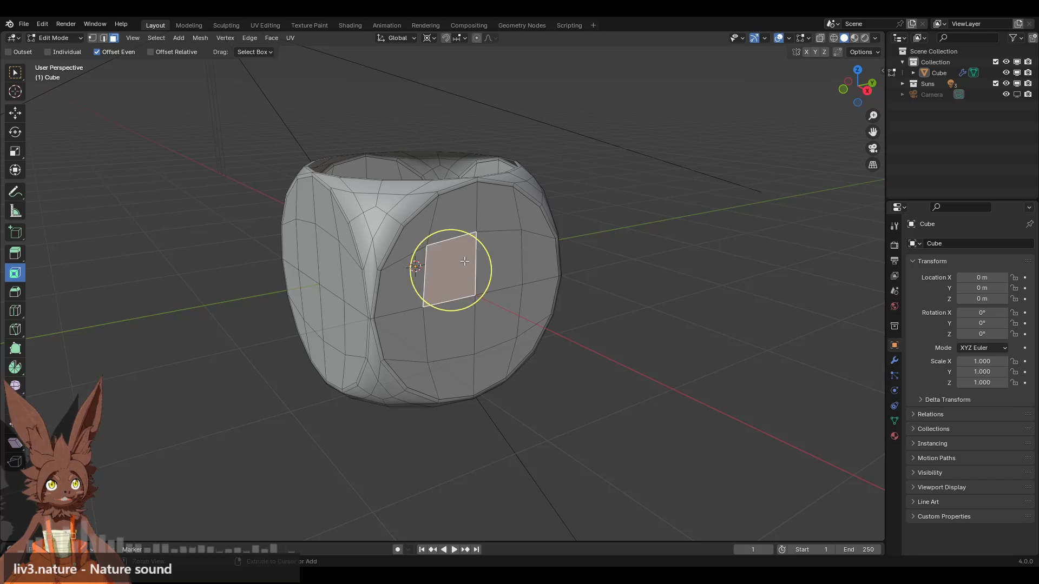
pyautogui.hotkey('ctrl', 'l')
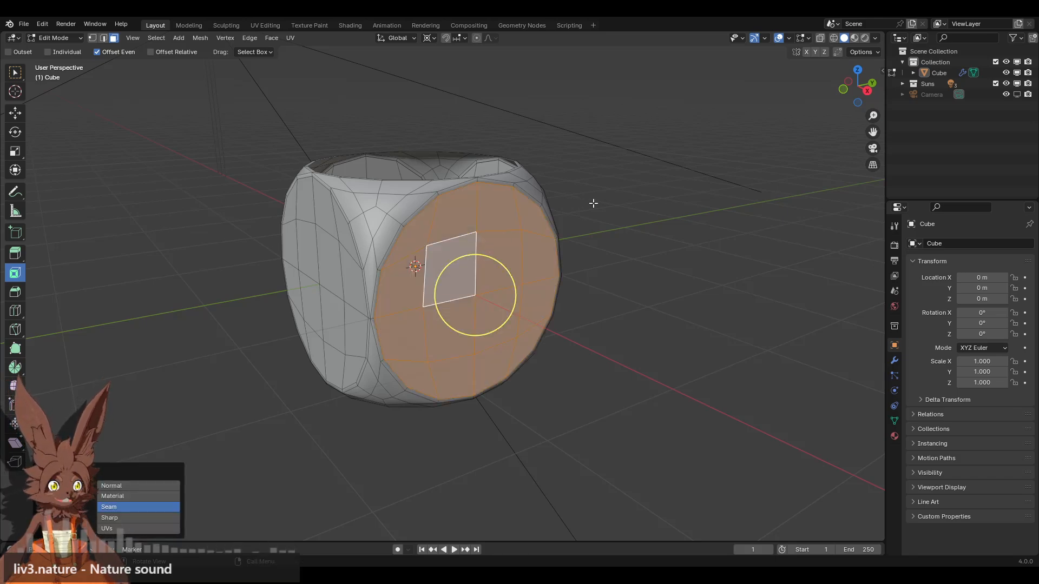
pyautogui.moveTo(337, 187); pyautogui.dragTo(410, 267, button='middle')
# Select the linked grid patch on the -X side and rotate it 90° about the global Y axis
pyautogui.click(410, 267)
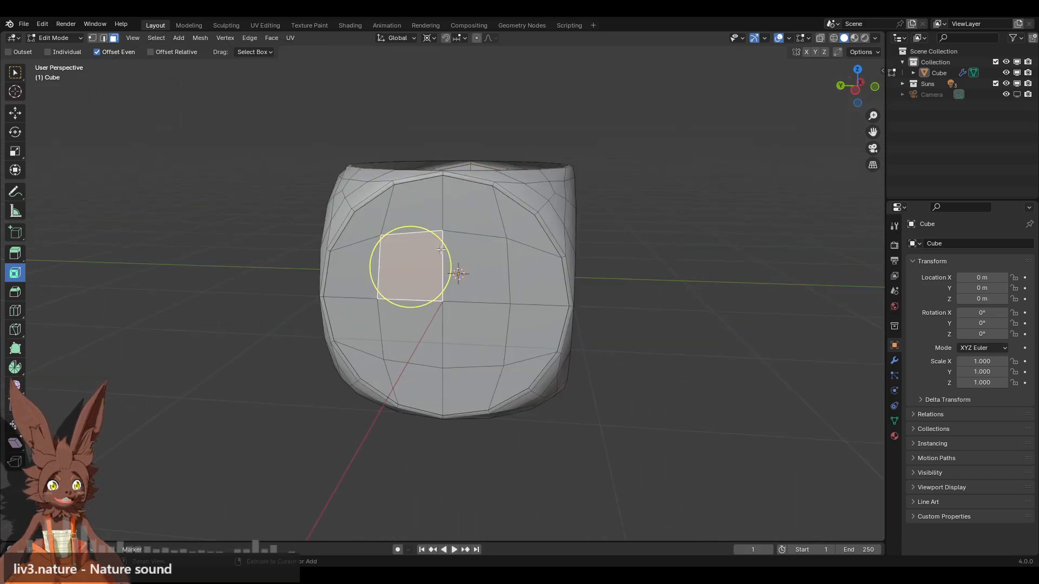
pyautogui.hotkey('ctrl', 'l')
pyautogui.moveTo(491, 237); pyautogui.dragTo(461, 243, button='middle')
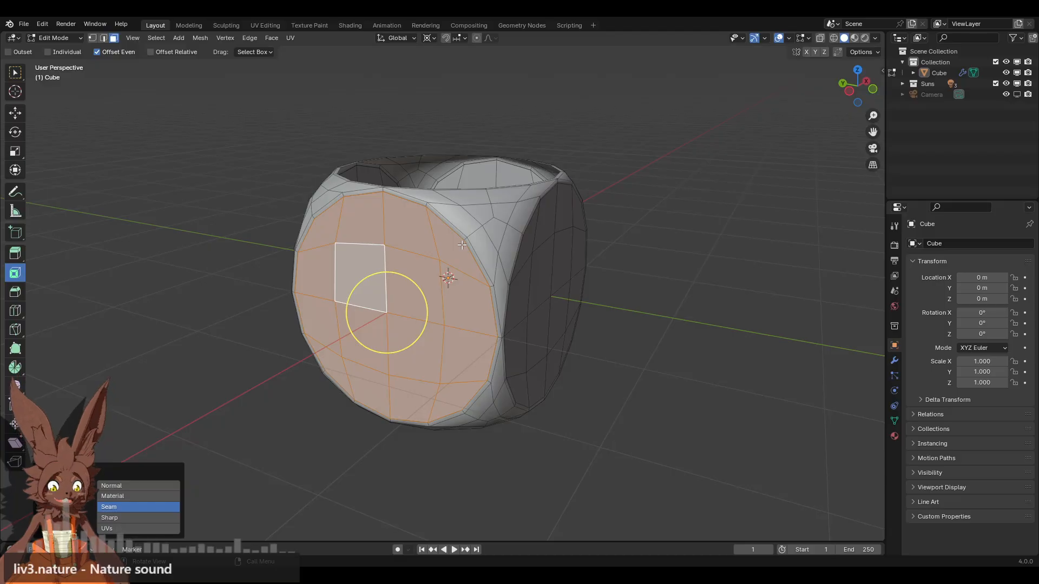
pyautogui.press('r')
pyautogui.write('y')
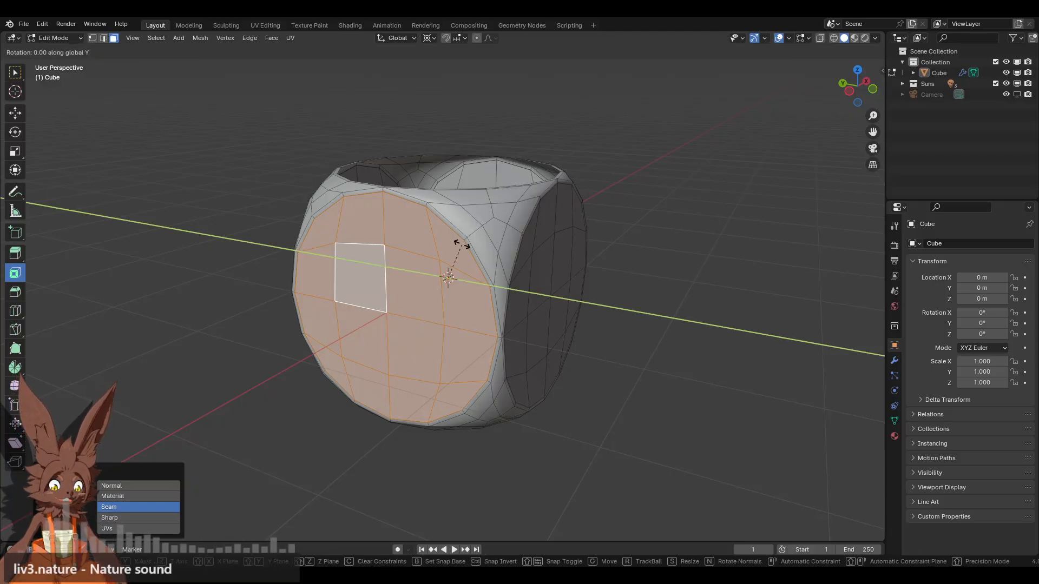
pyautogui.write('90')
pyautogui.press('Return')
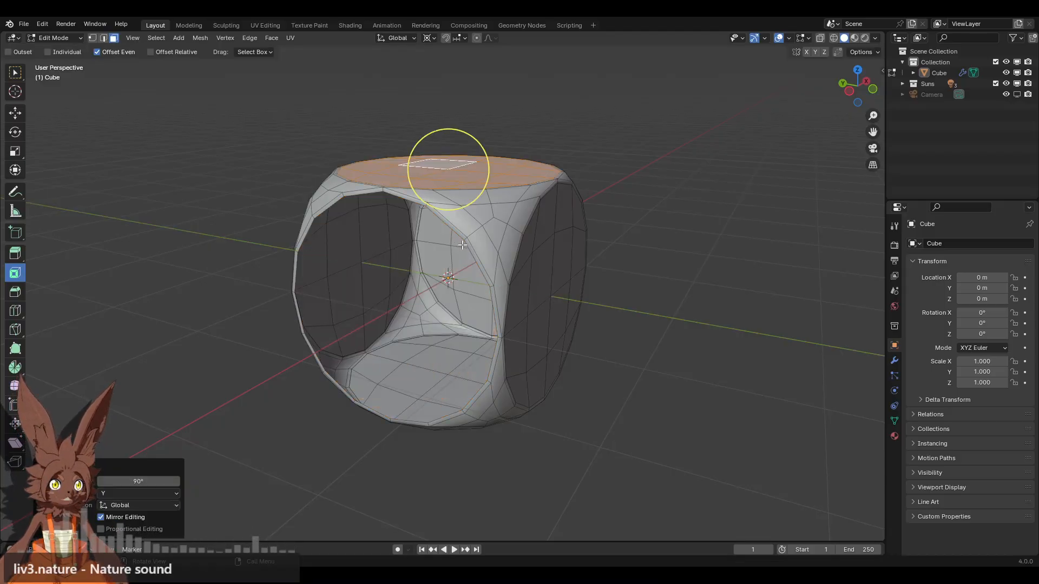
# Try duplicating the rotated patch in place, and undo both the copy and the rotation
pyautogui.hotkey('shift', 'd')
pyautogui.rightClick(525, 163)
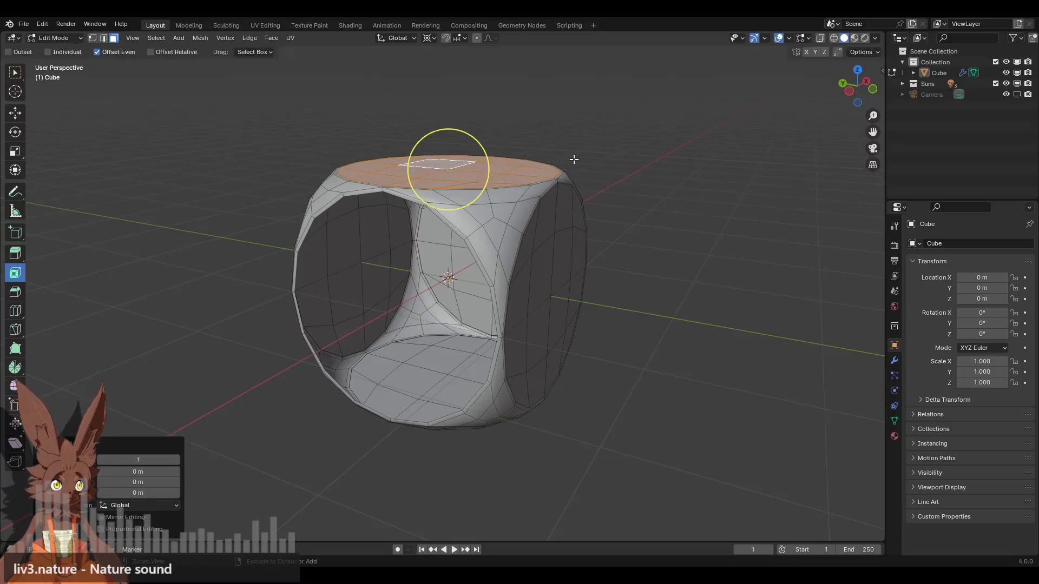
pyautogui.hotkey('ctrl', 'z')
pyautogui.hotkey('ctrl', 'z')
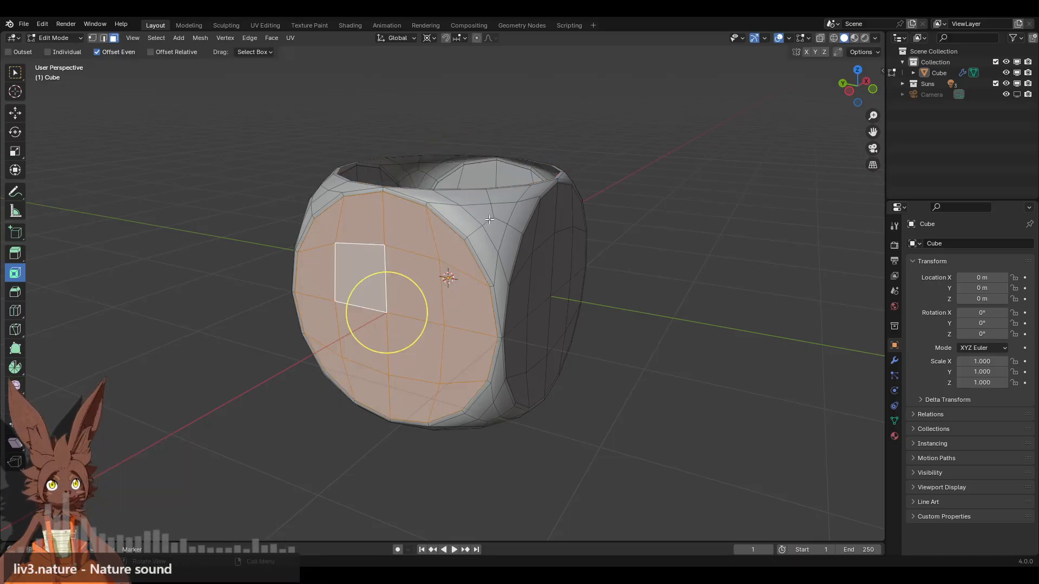
# Reselect the entire linked grid patch on the -X side and duplicate it in place
pyautogui.click(667, 190)
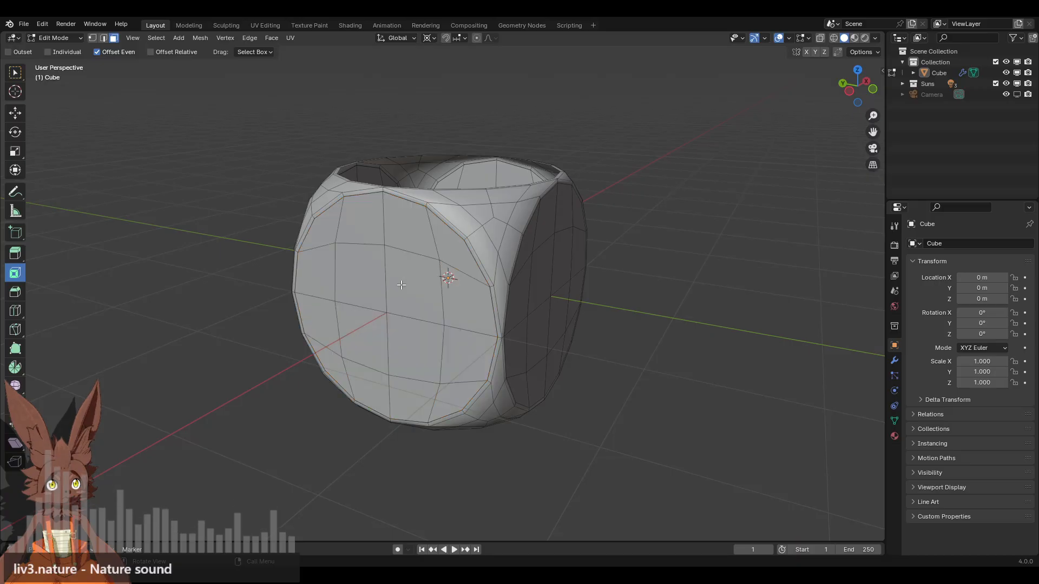
pyautogui.click(408, 278)
pyautogui.hotkey('ctrl', 'l')
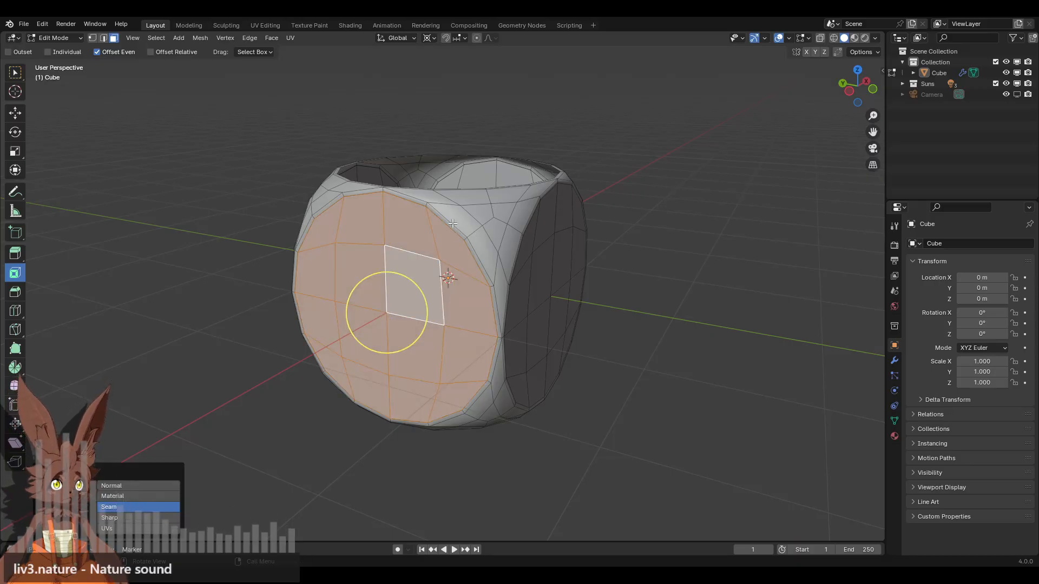
pyautogui.press('g')
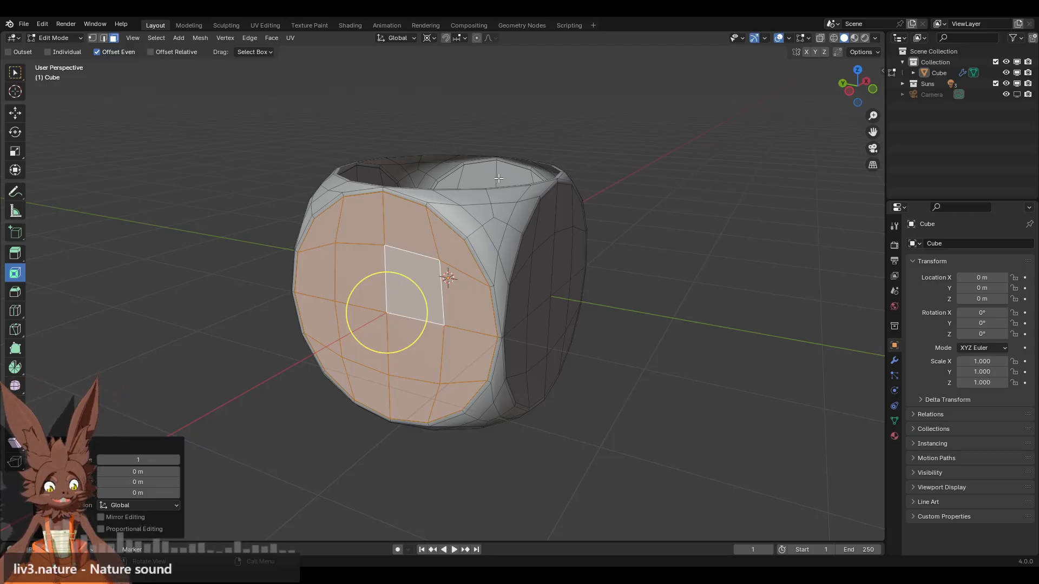
# Rotate the duplicated patch 90° about the global Y axis to close the cube's open upper side, and deselect it
pyautogui.write('ry')
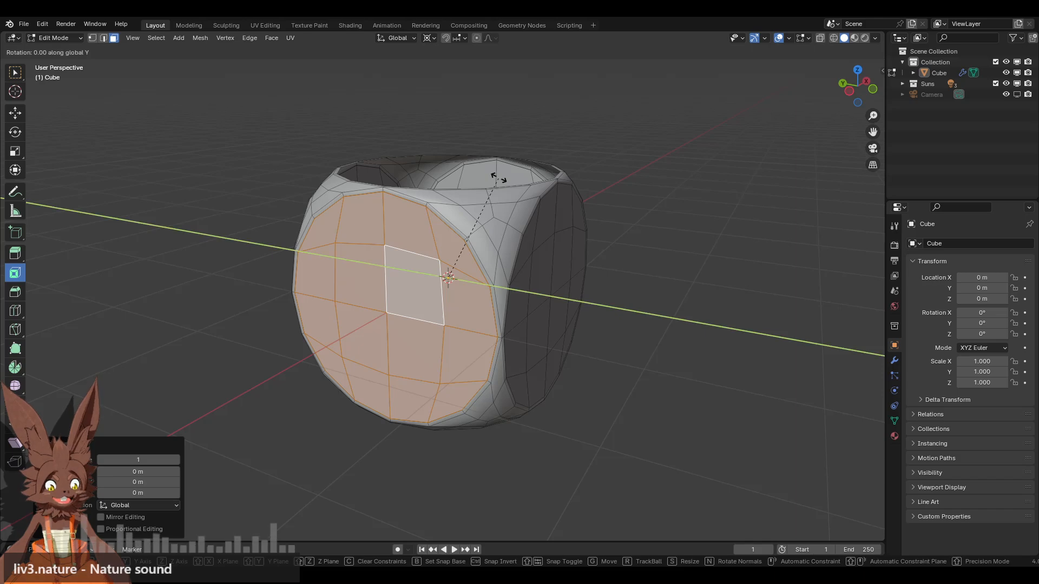
pyautogui.write('90')
pyautogui.press('Return')
pyautogui.moveTo(680, 151); pyautogui.dragTo(519, 218, button='middle')
pyautogui.click(587, 183)
# Merge all of the cube's vertices by distance in vertex select mode, and clear the selection
pyautogui.press('a')
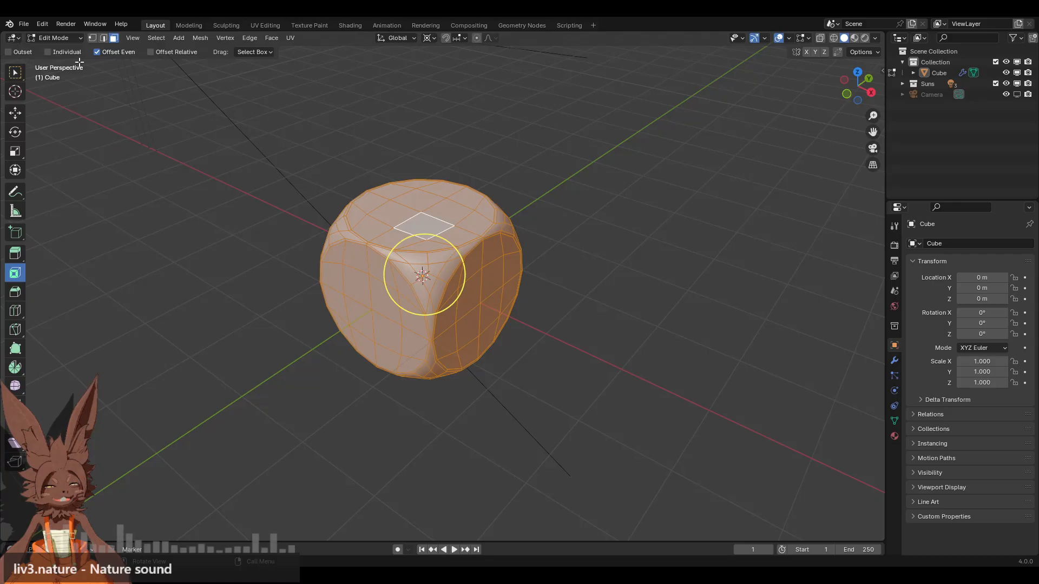
pyautogui.click(92, 38)
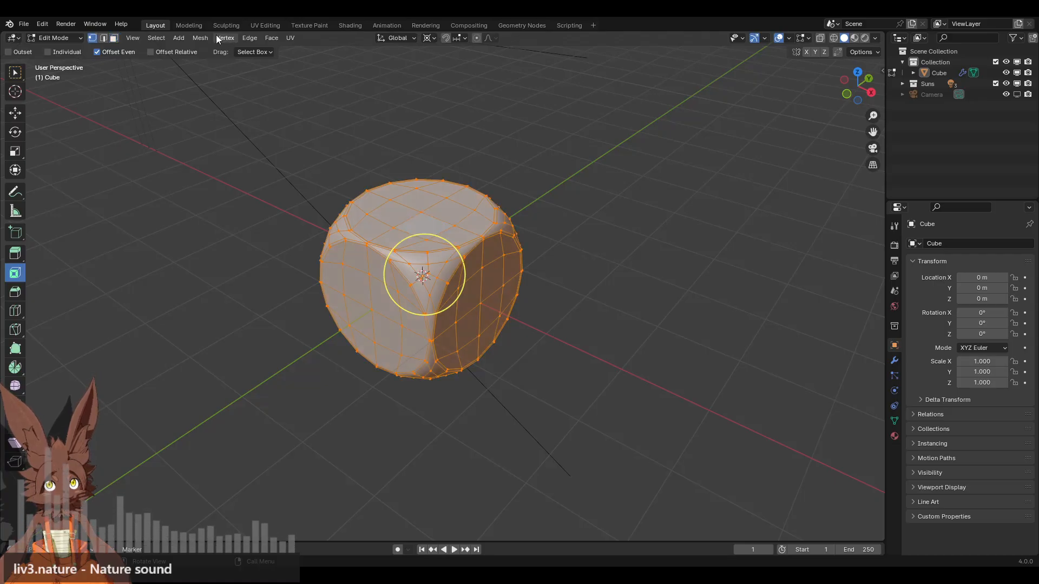
pyautogui.rightClick(319, 179)
pyautogui.moveTo(297, 384)
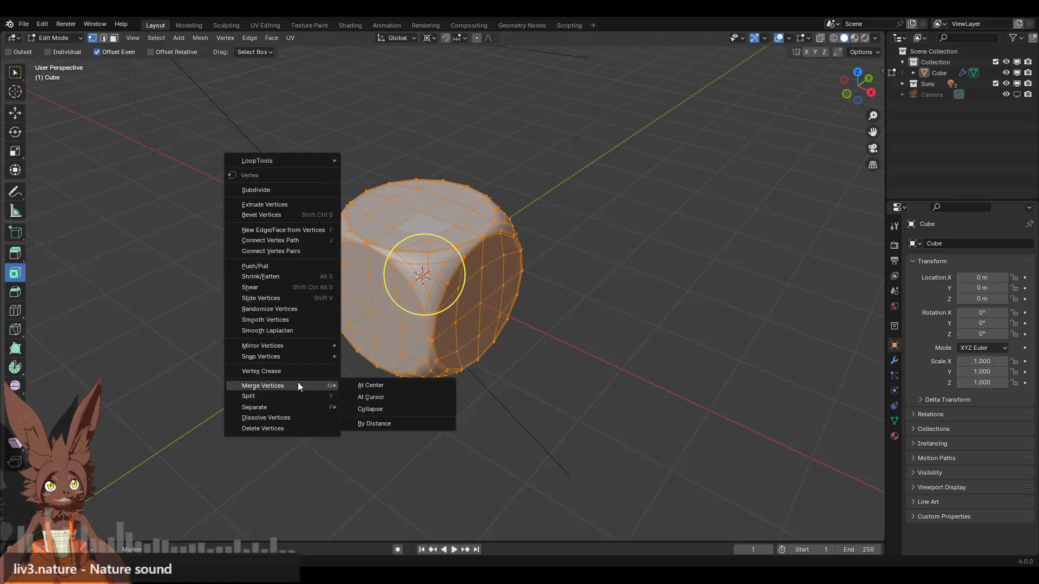
pyautogui.click(391, 424)
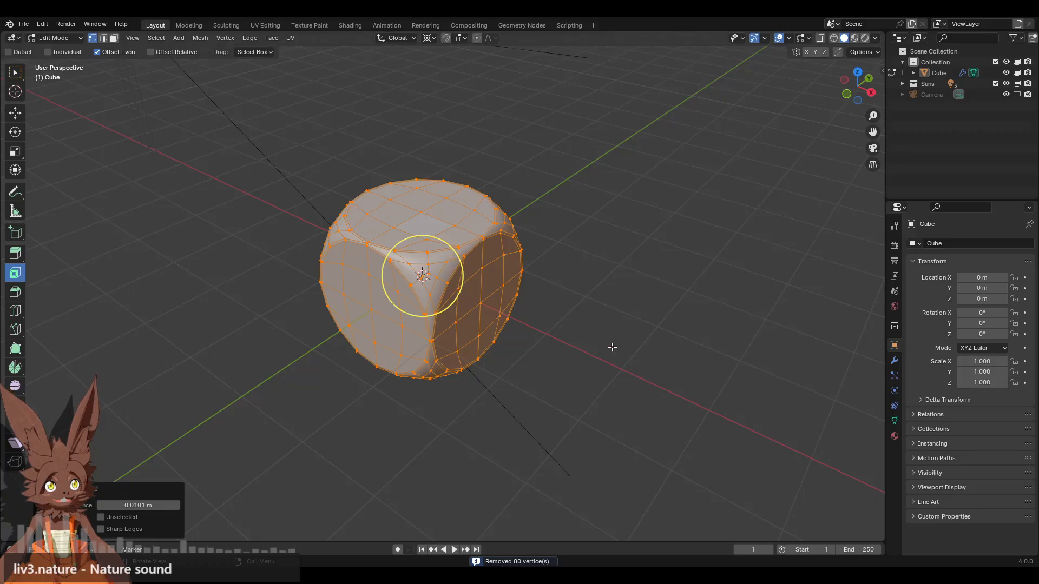
pyautogui.scroll(5, 546, 371)
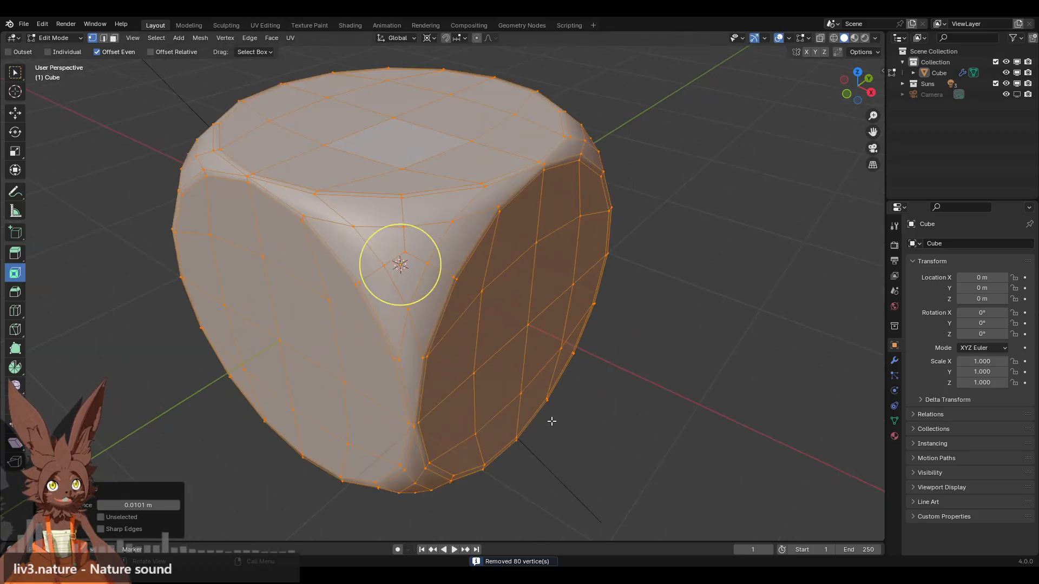
pyautogui.moveTo(530, 428); pyautogui.dragTo(578, 359, button='middle')
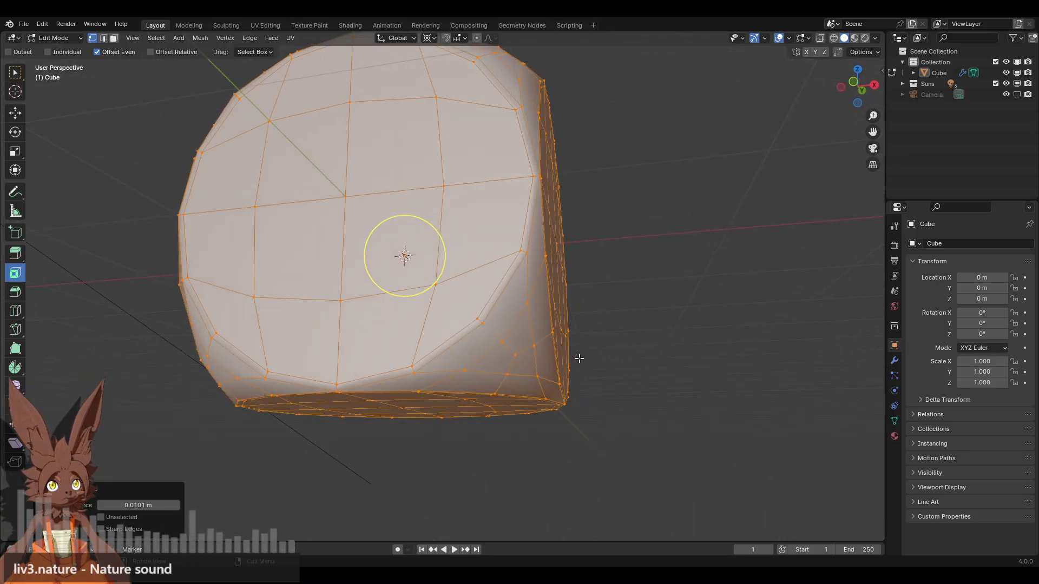
pyautogui.click(612, 332)
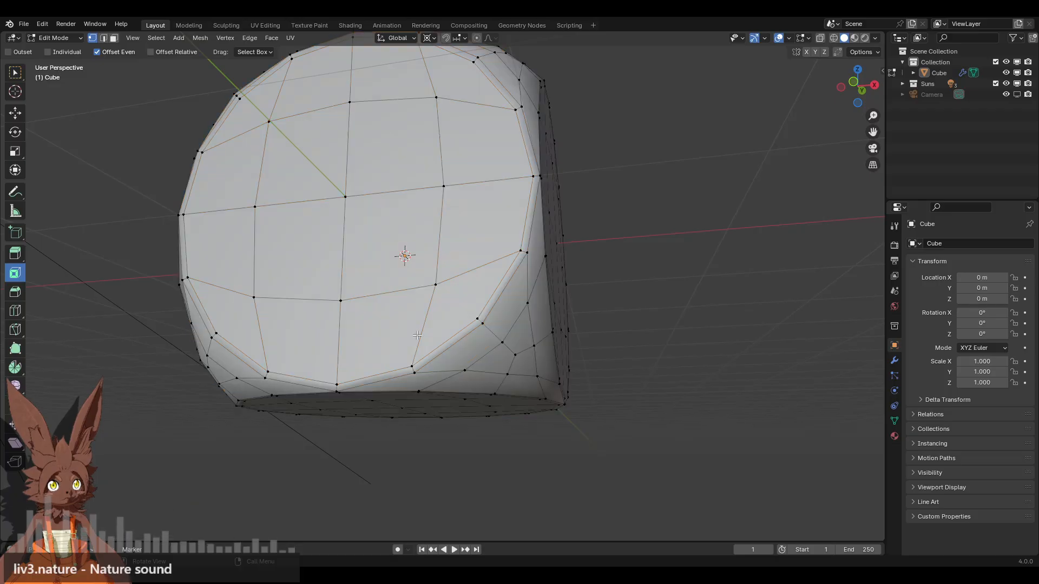
# Try setting the whole mesh's normals from its faces, and undo that normals change
pyautogui.scroll(-2, 498, 249)
pyautogui.moveTo(535, 241); pyautogui.dragTo(549, 294, button='middle')
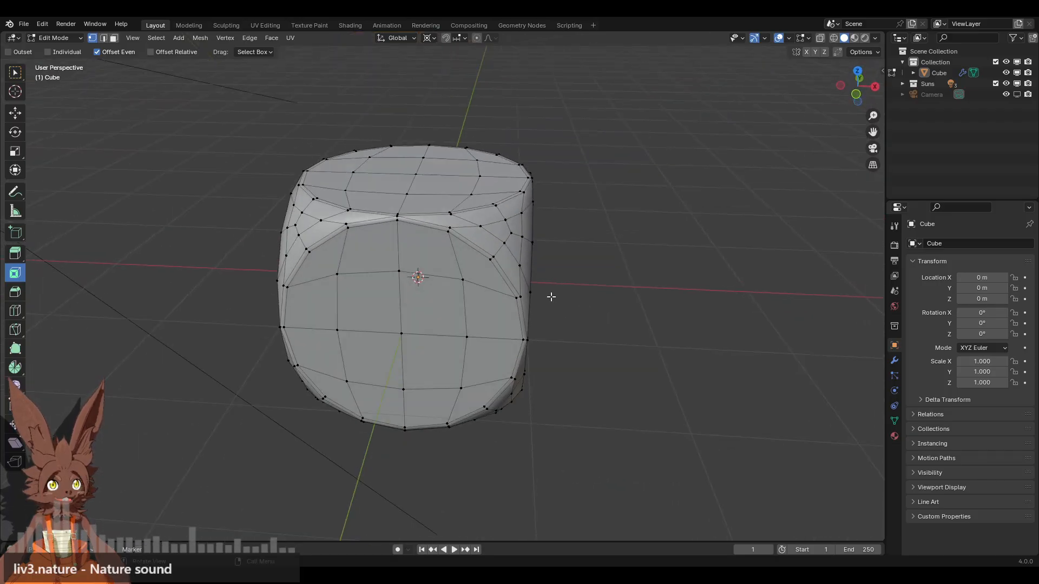
pyautogui.press('a')
pyautogui.click(201, 38)
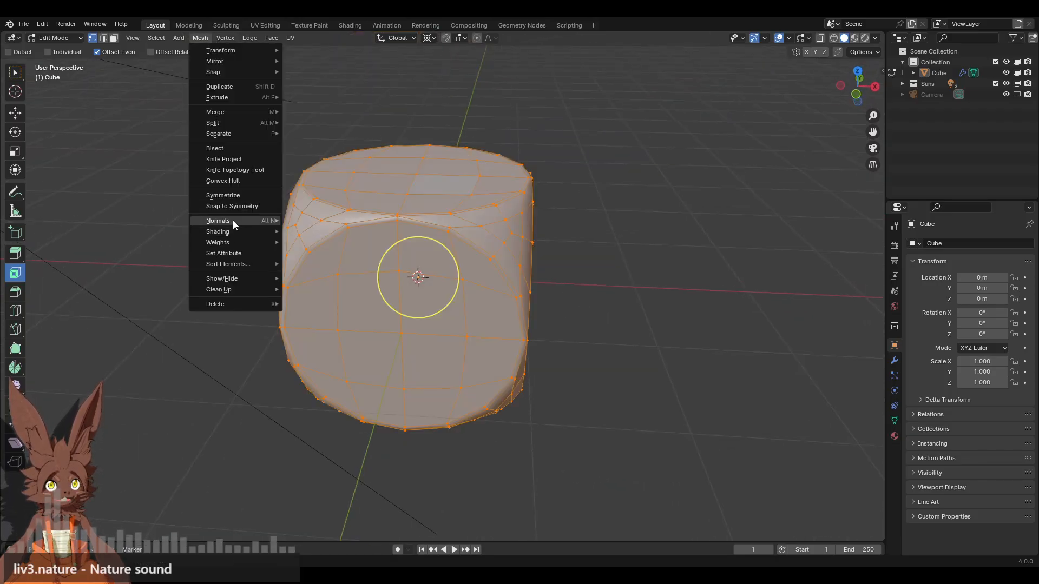
pyautogui.moveTo(232, 220)
pyautogui.click(330, 253)
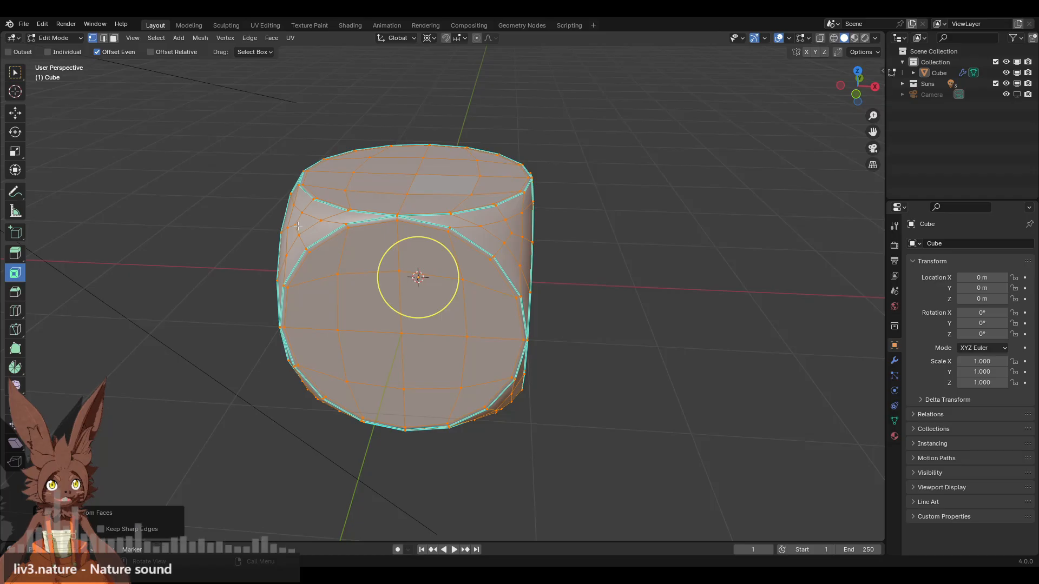
pyautogui.hotkey('ctrl', 'z')
# Recalculate the whole mesh's normals to the outside and set them from the faces
pyautogui.click(200, 38)
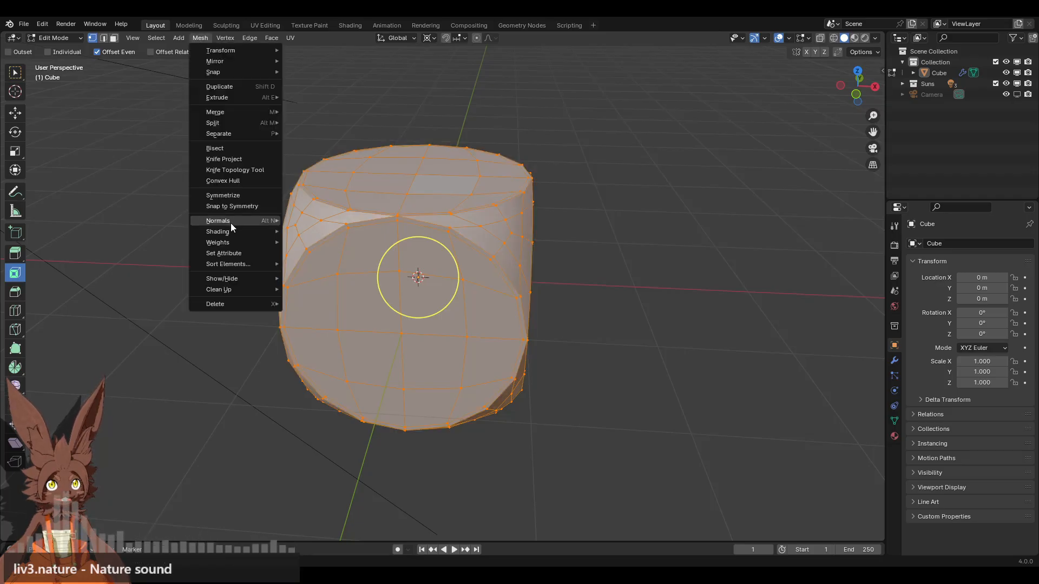
pyautogui.moveTo(230, 222)
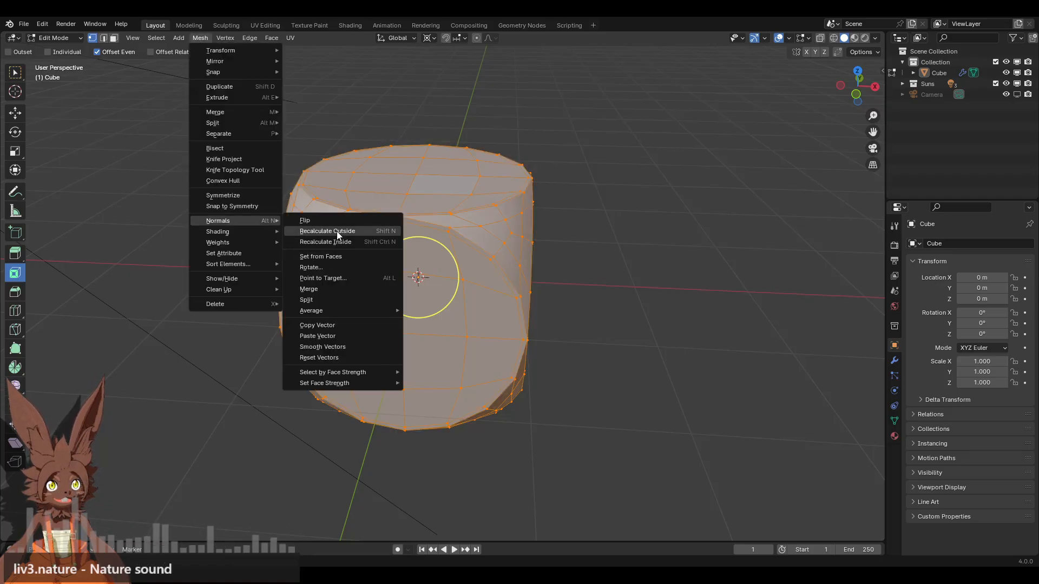
pyautogui.click(337, 232)
pyautogui.click(203, 39)
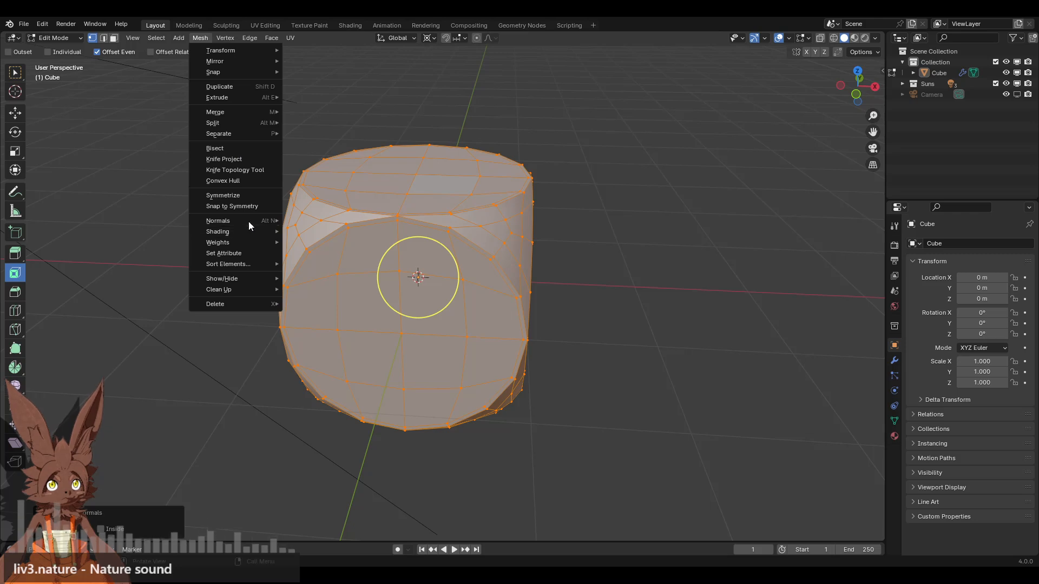
pyautogui.moveTo(248, 222)
pyautogui.click(331, 256)
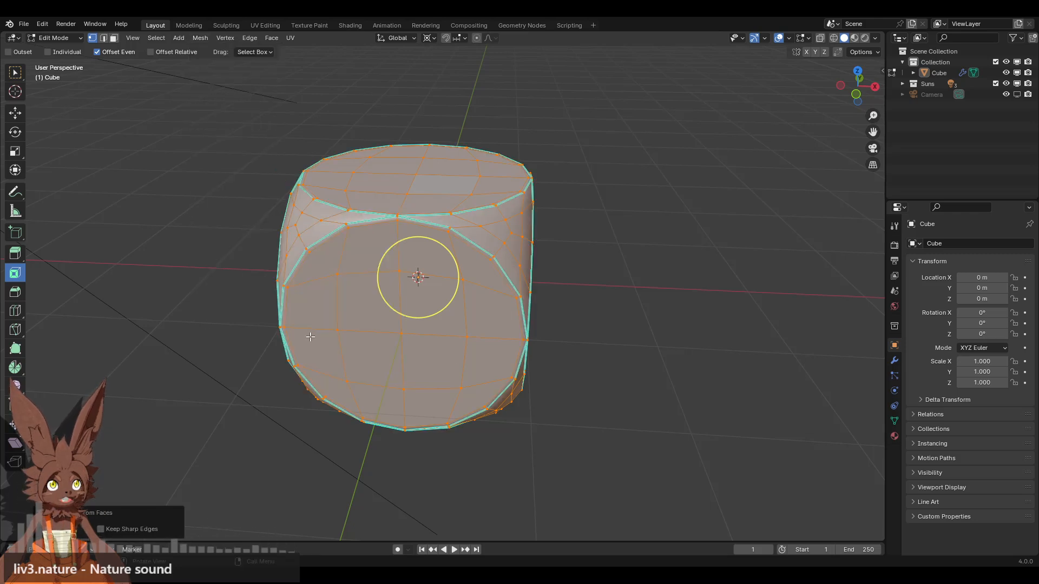
# Clear the sharp marking from all edges in edge select mode, and deselect the mesh
pyautogui.click(104, 38)
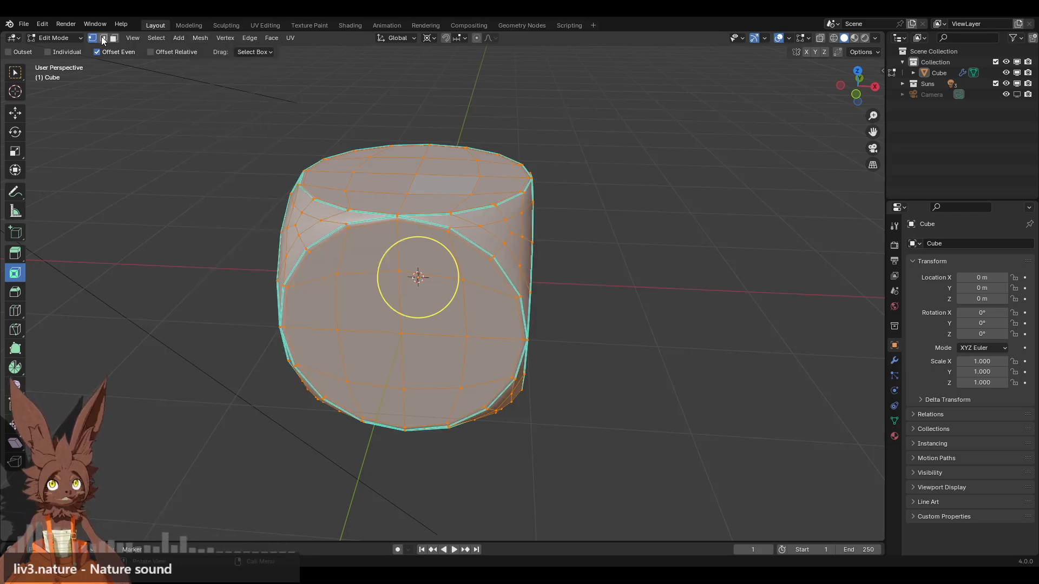
pyautogui.rightClick(226, 200)
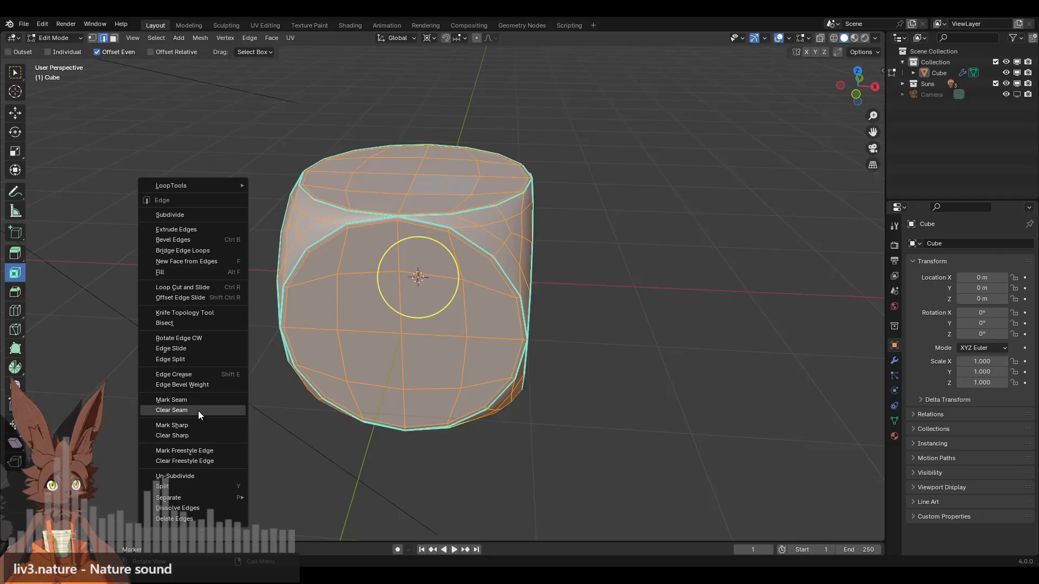
pyautogui.click(198, 434)
pyautogui.click(640, 375)
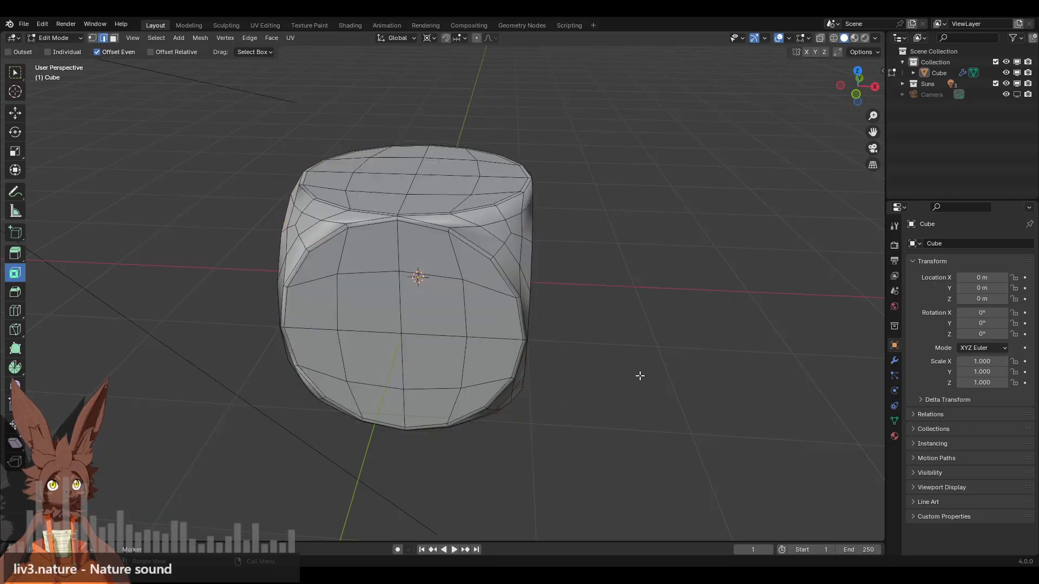
# Select the entire mesh again, recalculate its normals outside, reapply Set from Faces and deselect it
pyautogui.press('a')
pyautogui.click(200, 38)
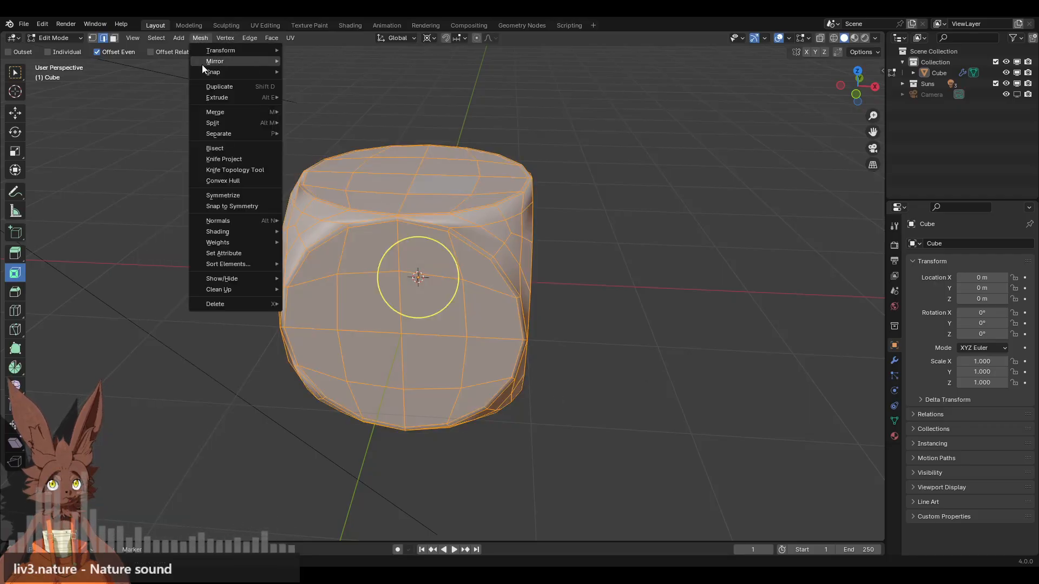
pyautogui.moveTo(244, 222)
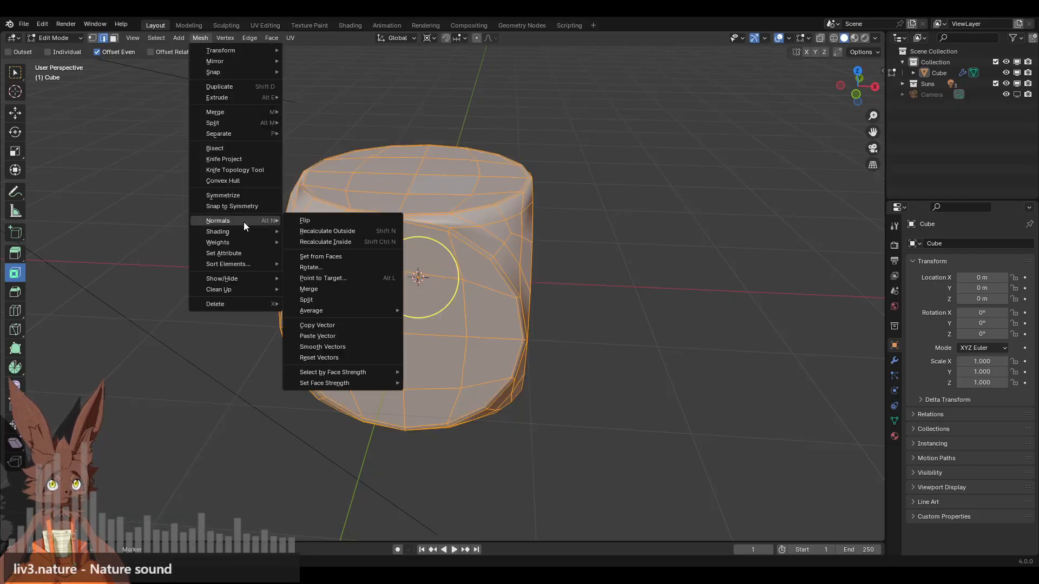
pyautogui.click(324, 231)
pyautogui.click(200, 39)
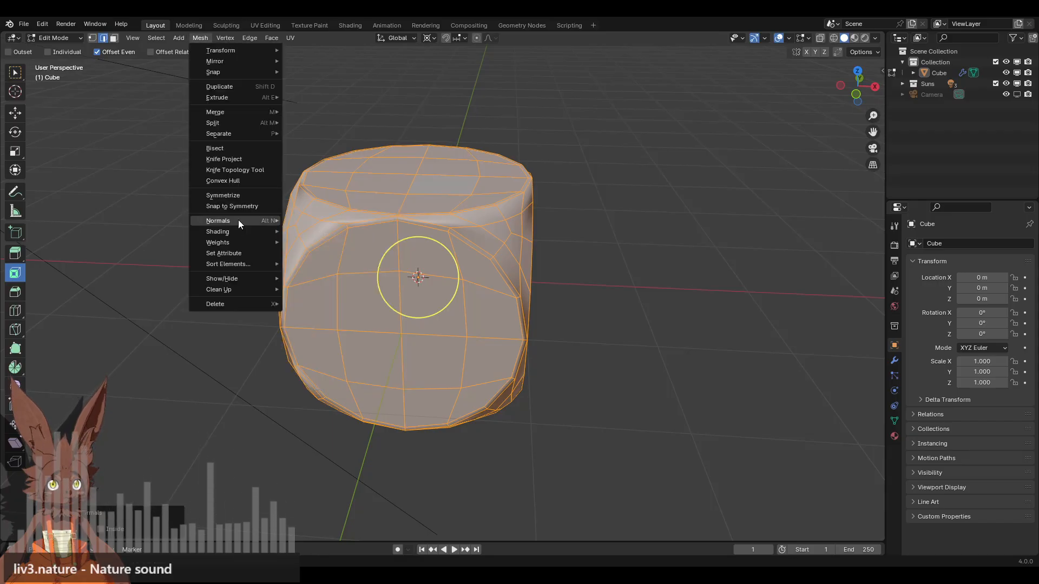
pyautogui.moveTo(238, 220)
pyautogui.click(324, 256)
pyautogui.click(598, 229)
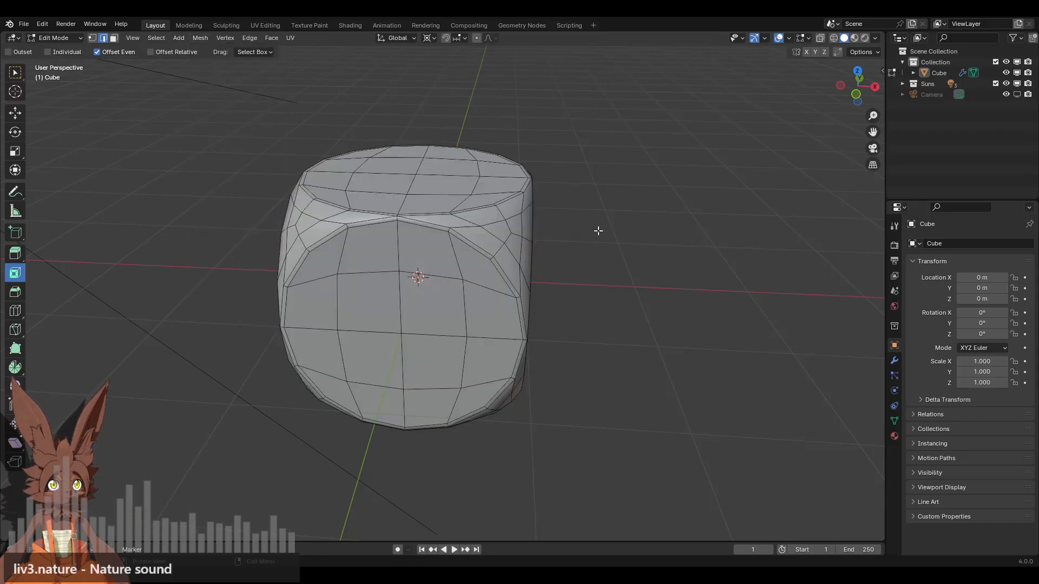
# Return to Object Mode and select the cube
pyautogui.moveTo(604, 287); pyautogui.dragTo(524, 266, button='middle')
pyautogui.click(55, 38)
pyautogui.click(69, 51)
pyautogui.scroll(-4, 595, 265)
pyautogui.scroll(4, 524, 265)
pyautogui.scroll(-2, 524, 264)
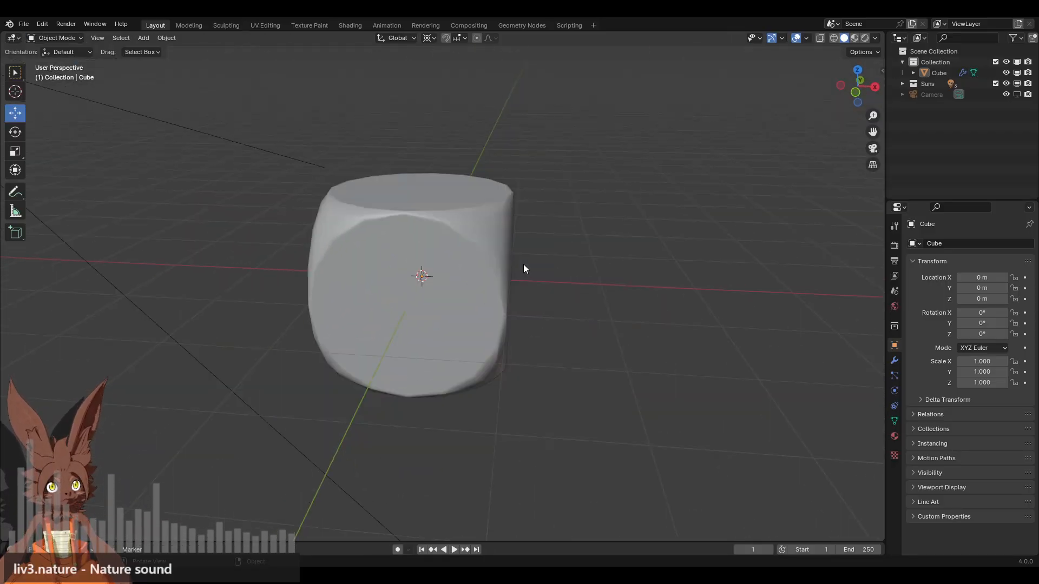
pyautogui.click(524, 264)
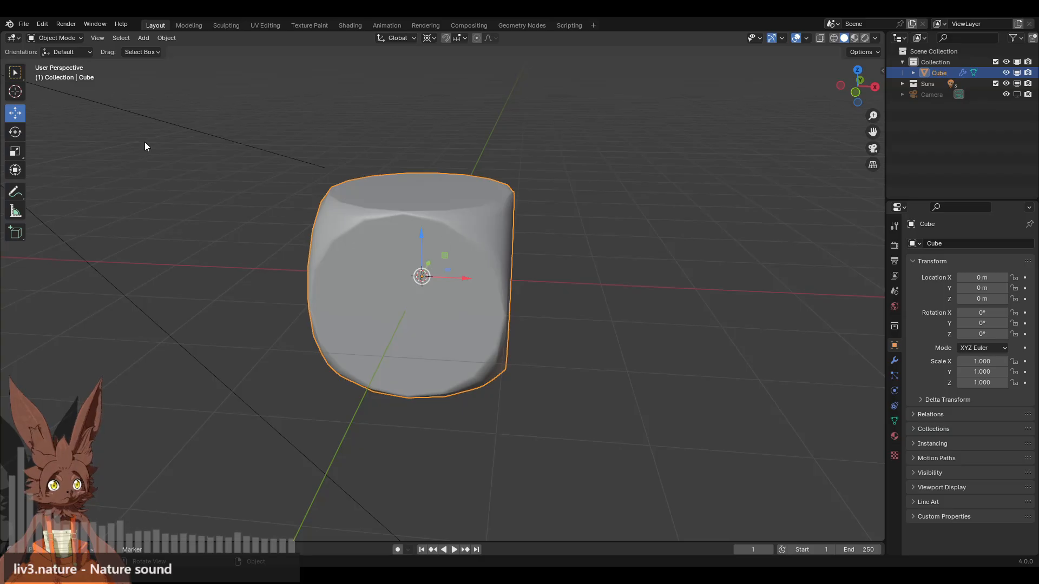
# Enter Edit Mode on the cube, switch to vertex selection and select the centre vertex of the top face
pyautogui.click(54, 38)
pyautogui.click(67, 62)
pyautogui.moveTo(566, 243); pyautogui.dragTo(570, 232, button='middle')
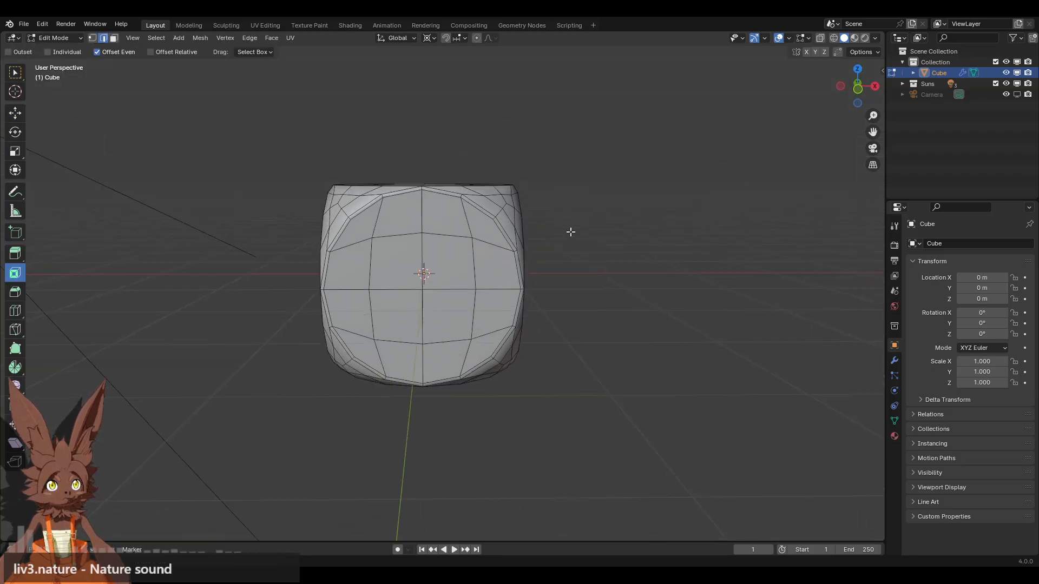
pyautogui.scroll(2, 565, 221)
pyautogui.click(92, 38)
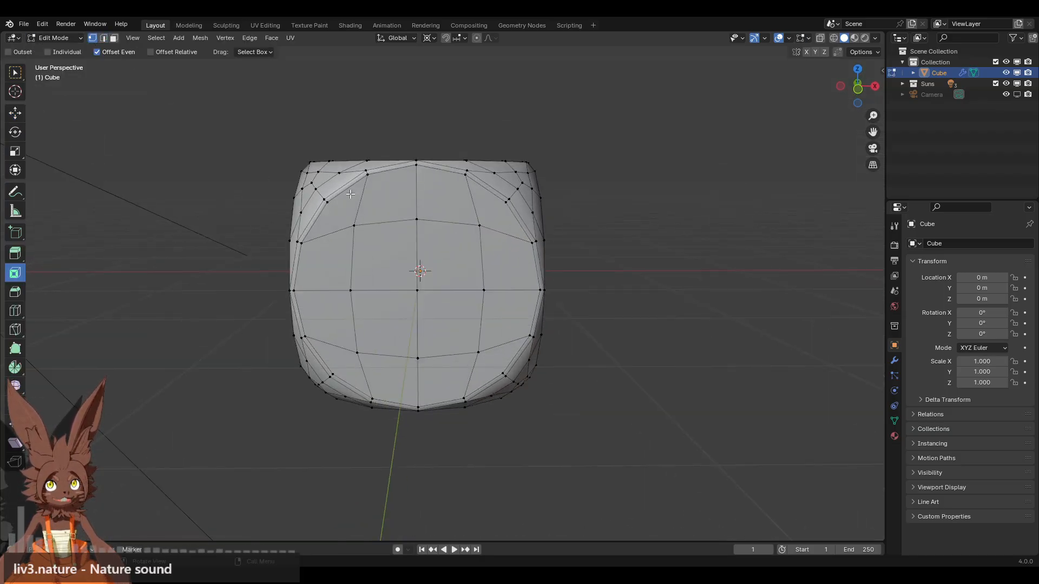
pyautogui.moveTo(543, 239); pyautogui.dragTo(467, 242, button='middle')
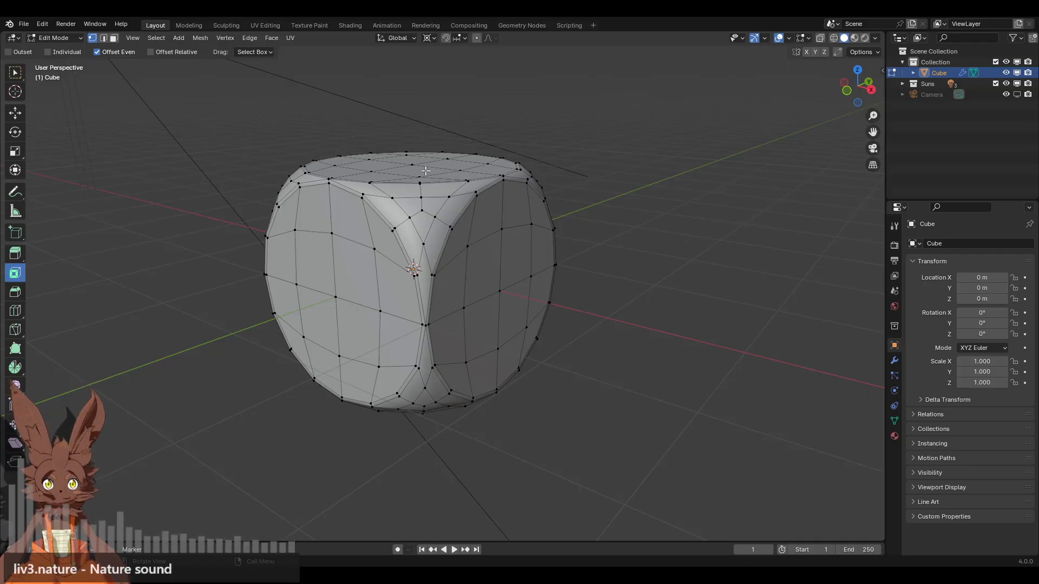
pyautogui.moveTo(426, 171); pyautogui.dragTo(421, 205, button='middle')
pyautogui.click(417, 203)
# Add two diagonally opposite inner grid vertices on the front (-Y) face to the selection as the two-pip pattern
pyautogui.moveTo(399, 325); pyautogui.dragTo(423, 305, button='middle')
pyautogui.keyDown('shift'); pyautogui.click(315, 267); pyautogui.keyUp('shift')
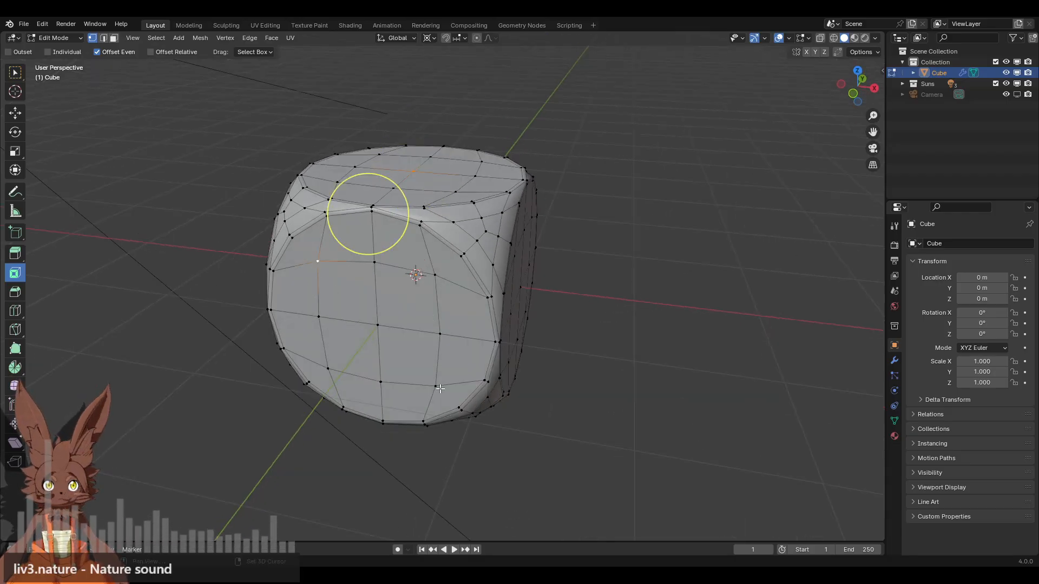
pyautogui.keyDown('shift'); pyautogui.click(440, 390); pyautogui.keyUp('shift')
# Add three diagonal vertices on the +X face, including its centre, to the selection as the three-pip pattern
pyautogui.moveTo(506, 302); pyautogui.dragTo(441, 295, button='middle')
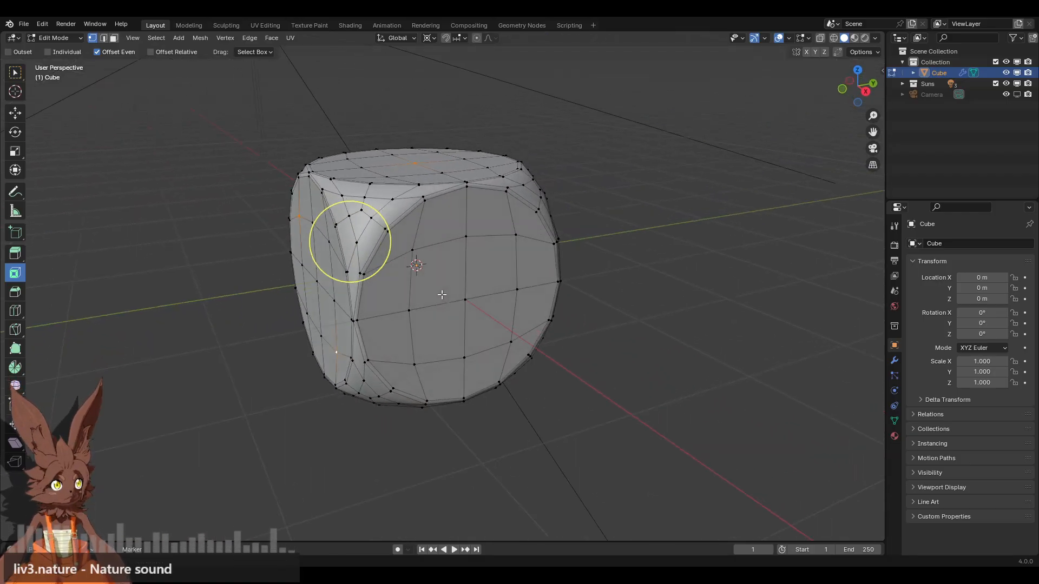
pyautogui.keyDown('shift'); pyautogui.click(409, 256); pyautogui.keyUp('shift')
pyautogui.keyDown('shift'); pyautogui.click(466, 308); pyautogui.keyUp('shift')
pyautogui.keyDown('shift'); pyautogui.click(510, 348); pyautogui.keyUp('shift')
pyautogui.moveTo(510, 346); pyautogui.dragTo(469, 276, button='middle')
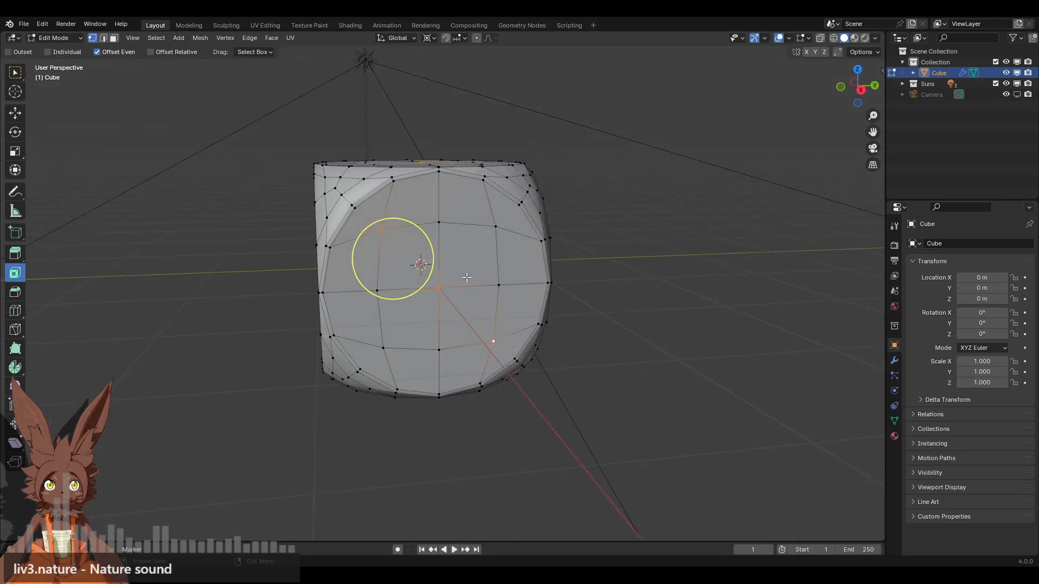
# Add the centre vertex and the four surrounding inner corner vertices of the +Y face to the selection for five pips
pyautogui.moveTo(545, 236); pyautogui.dragTo(560, 232, button='middle')
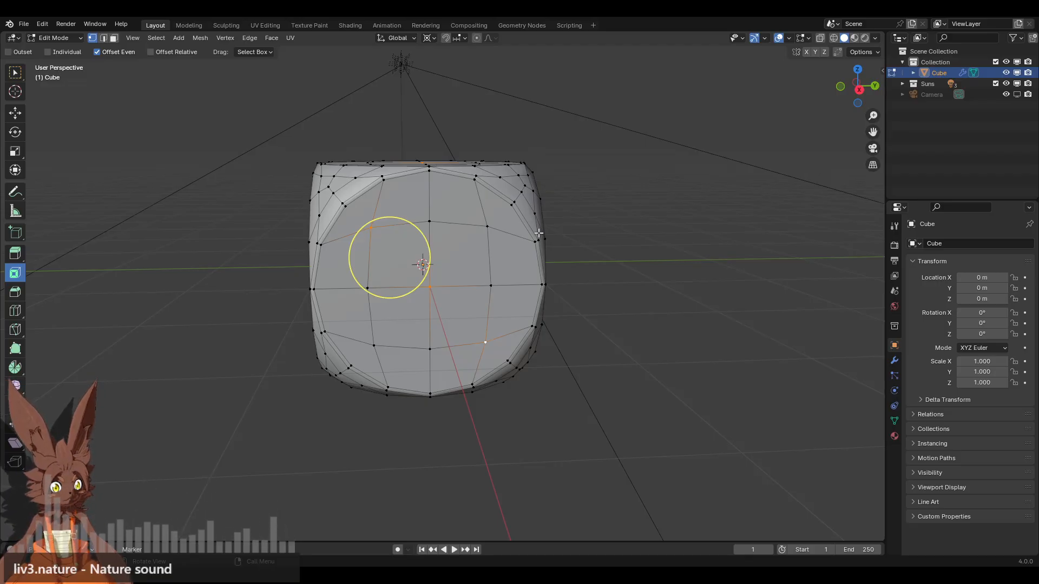
pyautogui.moveTo(536, 234); pyautogui.dragTo(406, 266, button='middle')
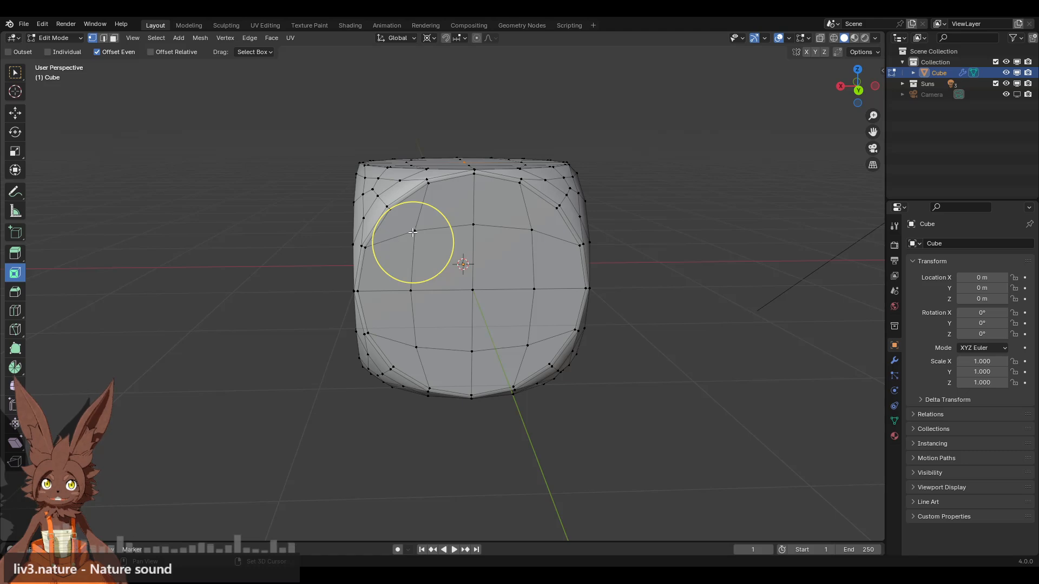
pyautogui.keyDown('shift'); pyautogui.click(413, 233); pyautogui.keyUp('shift')
pyautogui.keyDown('shift'); pyautogui.click(414, 351); pyautogui.keyUp('shift')
pyautogui.keyDown('shift'); pyautogui.click(468, 294); pyautogui.keyUp('shift')
pyautogui.keyDown('shift'); pyautogui.click(527, 235); pyautogui.keyUp('shift')
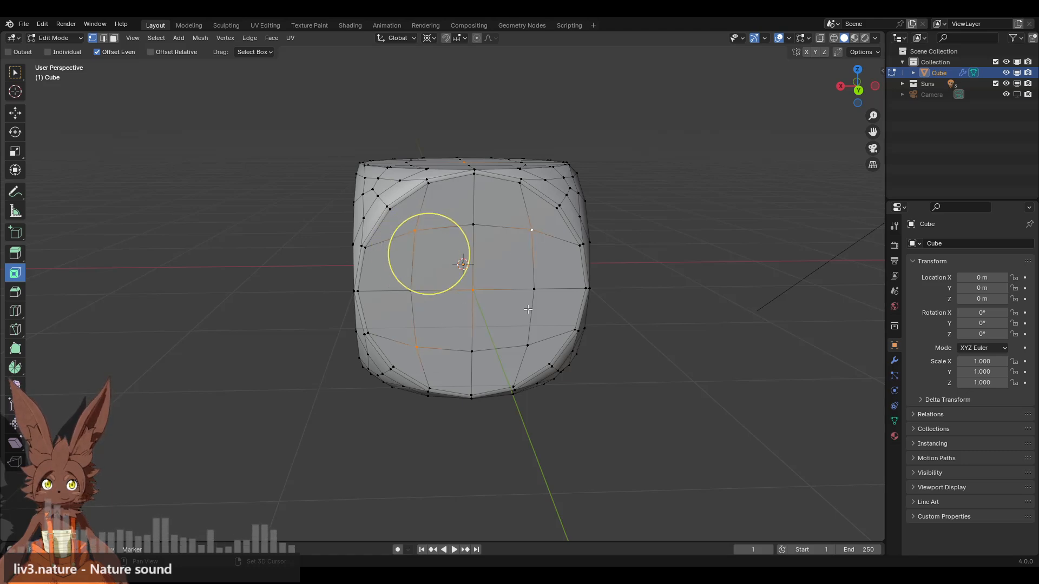
# Add the four inner corner vertices of the -X face to the selection as the four-pip pattern
pyautogui.moveTo(533, 343); pyautogui.dragTo(431, 238, button='middle')
pyautogui.keyDown('shift'); pyautogui.click(436, 239); pyautogui.keyUp('shift')
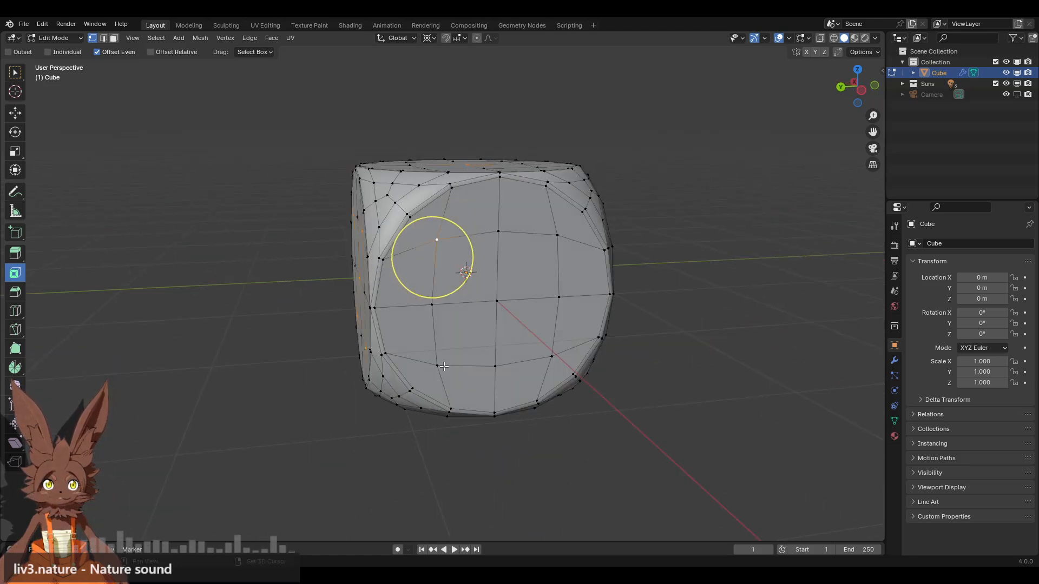
pyautogui.keyDown('shift'); pyautogui.click(437, 366); pyautogui.keyUp('shift')
pyautogui.keyDown('shift'); pyautogui.click(557, 235); pyautogui.keyUp('shift')
pyautogui.keyDown('shift'); pyautogui.click(551, 357); pyautogui.keyUp('shift')
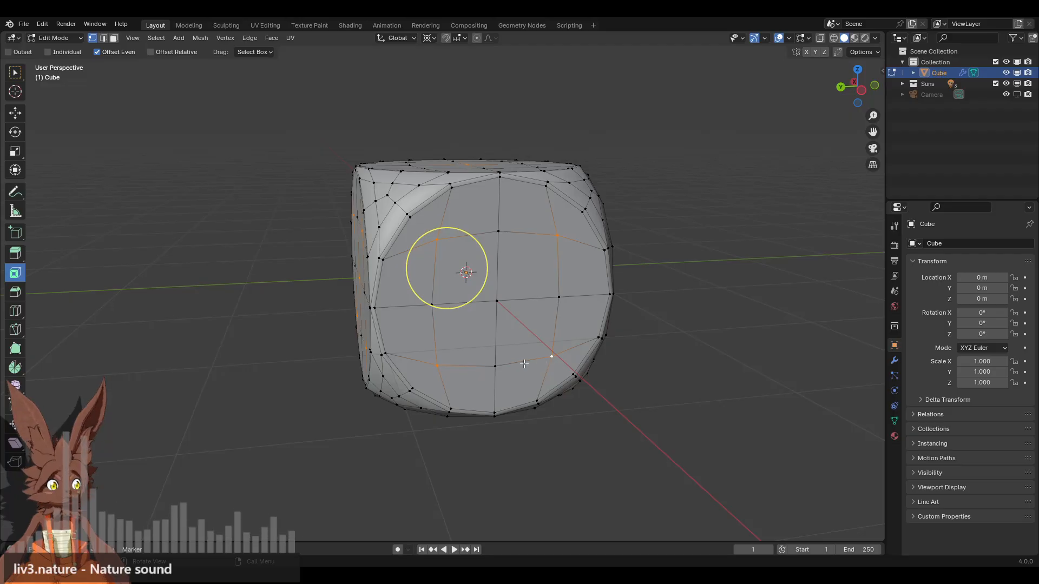
# Add two parallel rows of three vertices on the bottom face to the selection as the six-pip pattern
pyautogui.moveTo(523, 364); pyautogui.dragTo(456, 265, button='middle')
pyautogui.keyDown('shift'); pyautogui.click(426, 245); pyautogui.keyUp('shift')
pyautogui.keyDown('shift'); pyautogui.click(409, 296); pyautogui.keyUp('shift')
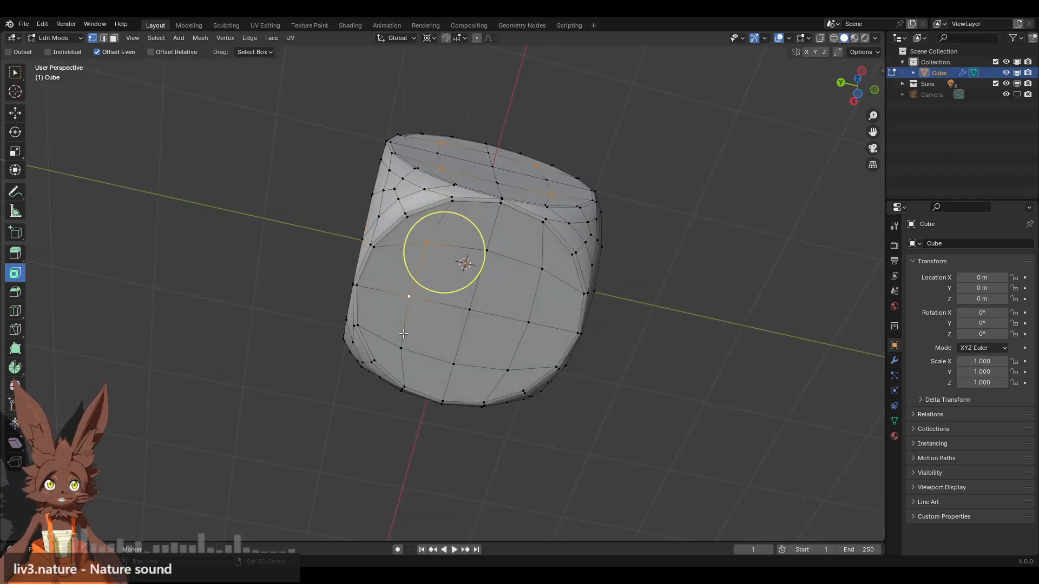
pyautogui.keyDown('shift'); pyautogui.click(402, 349); pyautogui.keyUp('shift')
pyautogui.keyDown('shift'); pyautogui.click(543, 270); pyautogui.keyUp('shift')
pyautogui.keyDown('shift'); pyautogui.click(528, 323); pyautogui.keyUp('shift')
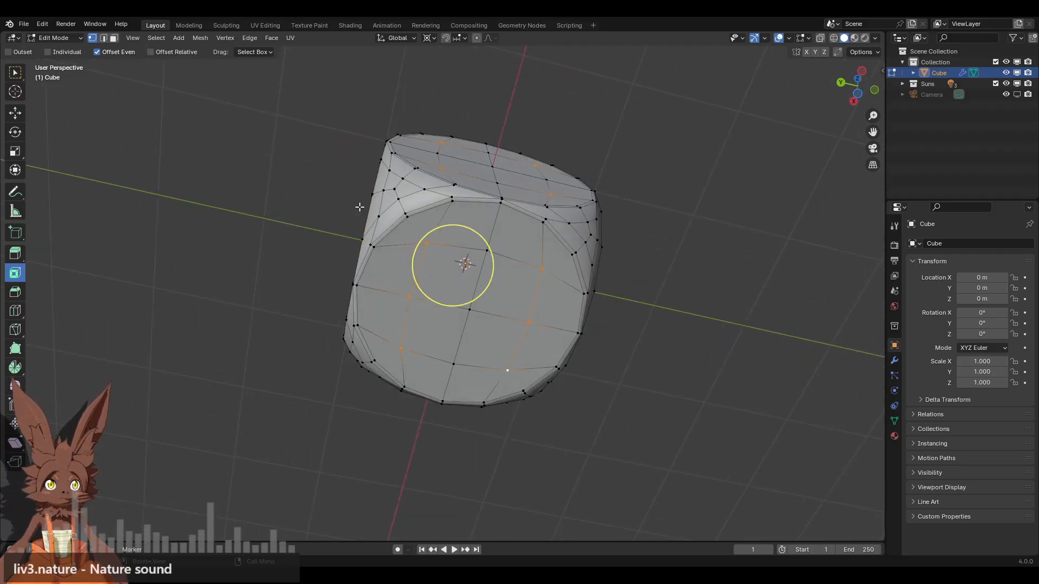
# Try beveling the selected pip vertices with Affect set to Vertices and a width of about 0.333 m
pyautogui.moveTo(359, 206); pyautogui.dragTo(510, 266, button='middle')
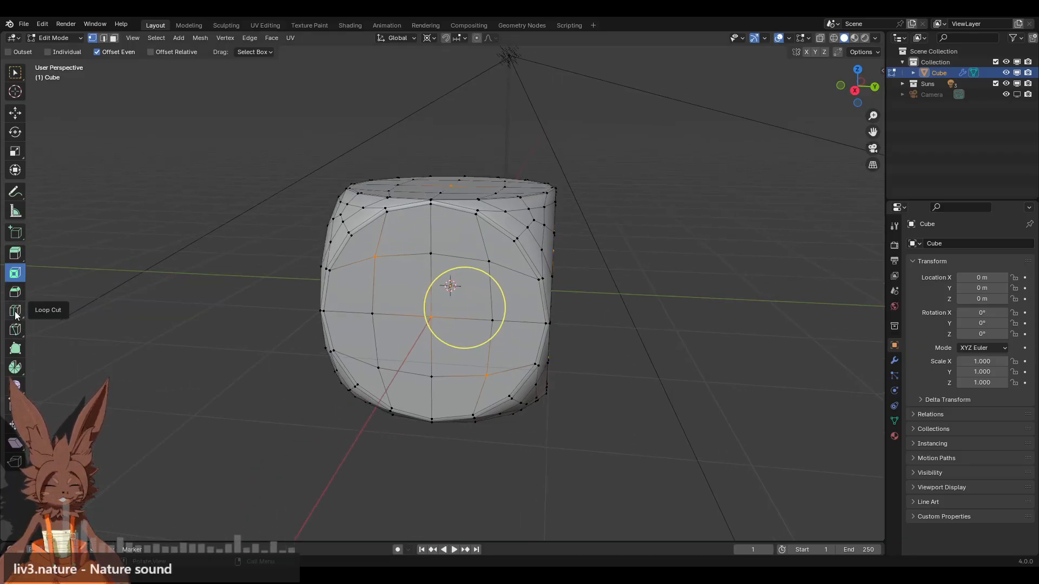
pyautogui.click(18, 294)
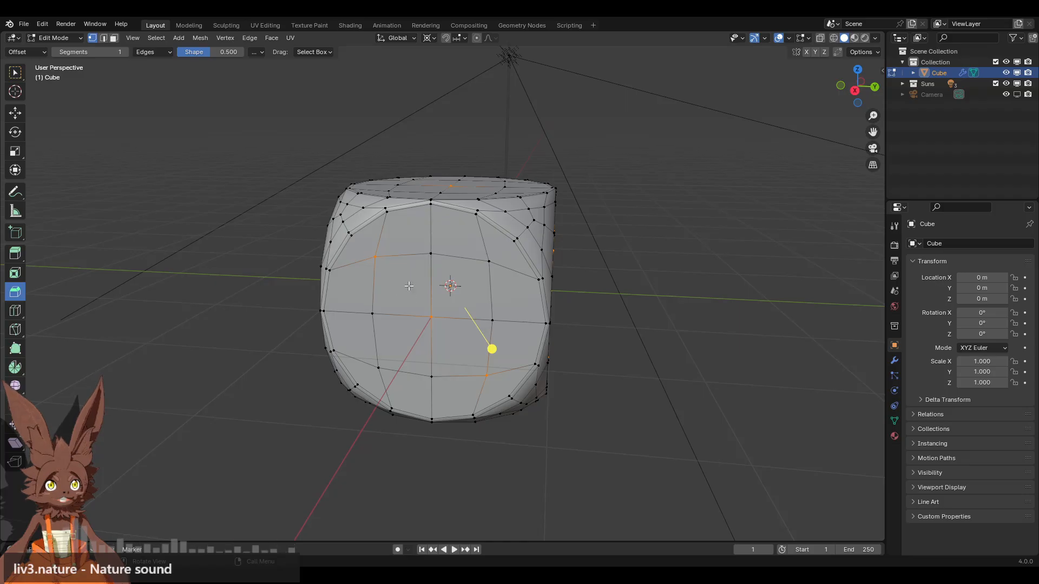
pyautogui.scroll(1, 409, 286)
pyautogui.moveTo(496, 355); pyautogui.dragTo(528, 387)
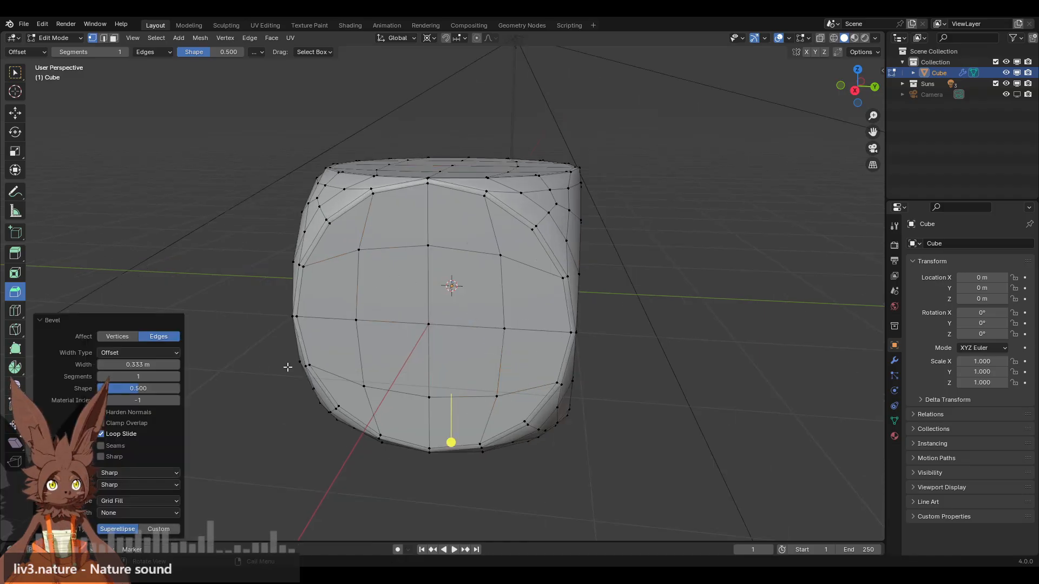
pyautogui.click(118, 337)
pyautogui.moveTo(588, 311); pyautogui.dragTo(606, 292, button='middle')
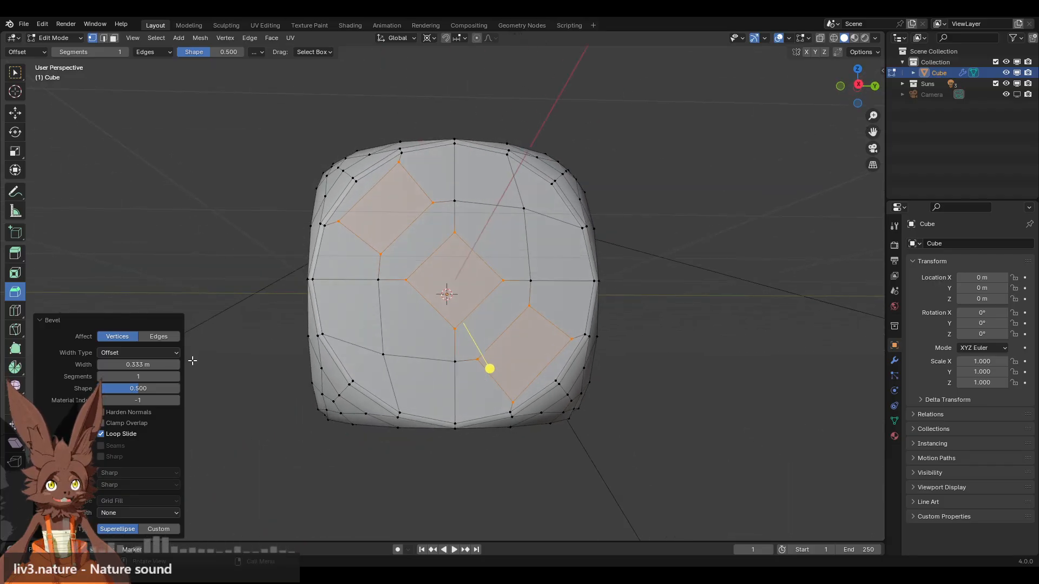
pyautogui.moveTo(319, 338); pyautogui.dragTo(494, 267, button='middle')
# Set the transform pivot point to Individual Origins
pyautogui.click(429, 38)
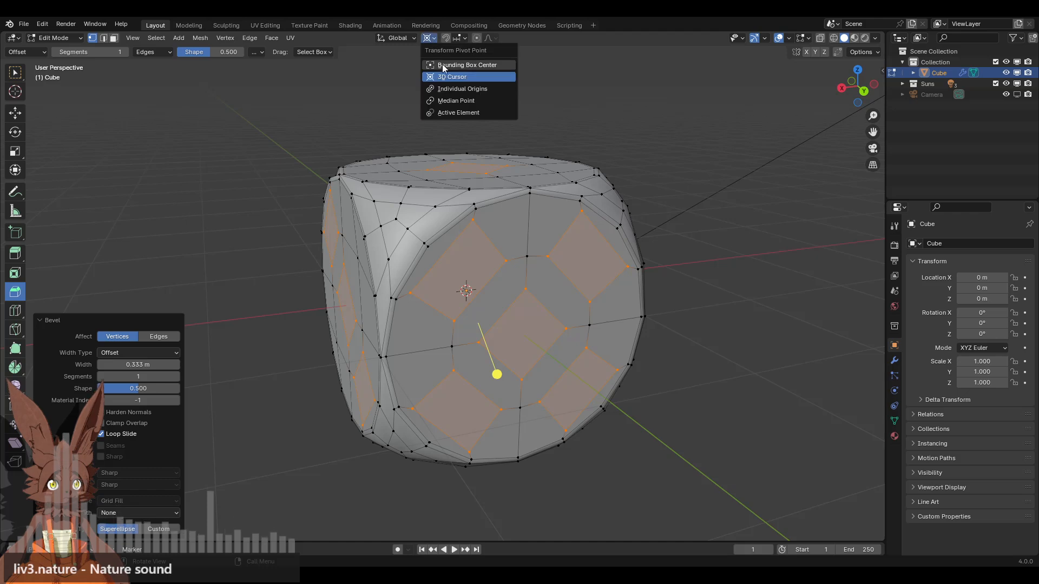
pyautogui.click(453, 90)
pyautogui.click(429, 38)
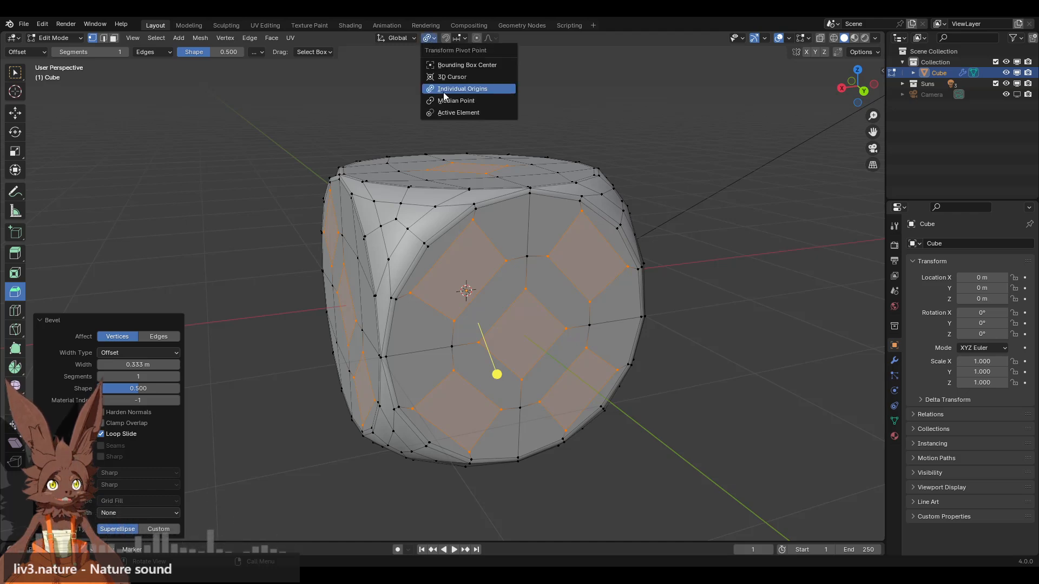
pyautogui.click(443, 92)
pyautogui.click(429, 38)
pyautogui.click(453, 97)
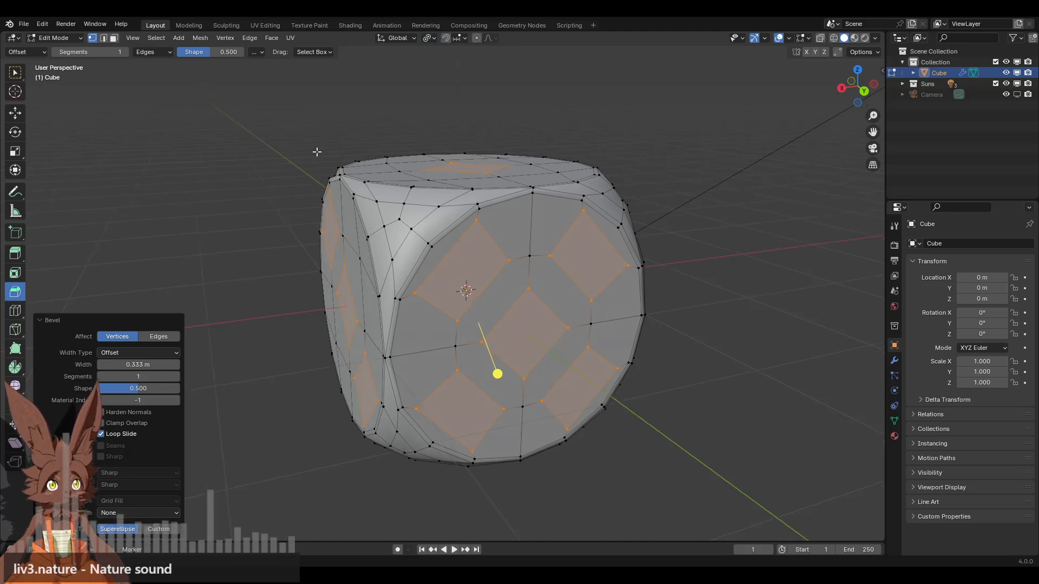
# Undo the larger bevel and apply a vertex bevel about 0.158 m wide to the selected pip vertices
pyautogui.moveTo(317, 155); pyautogui.dragTo(498, 352, button='middle')
pyautogui.moveTo(506, 354); pyautogui.dragTo(503, 357)
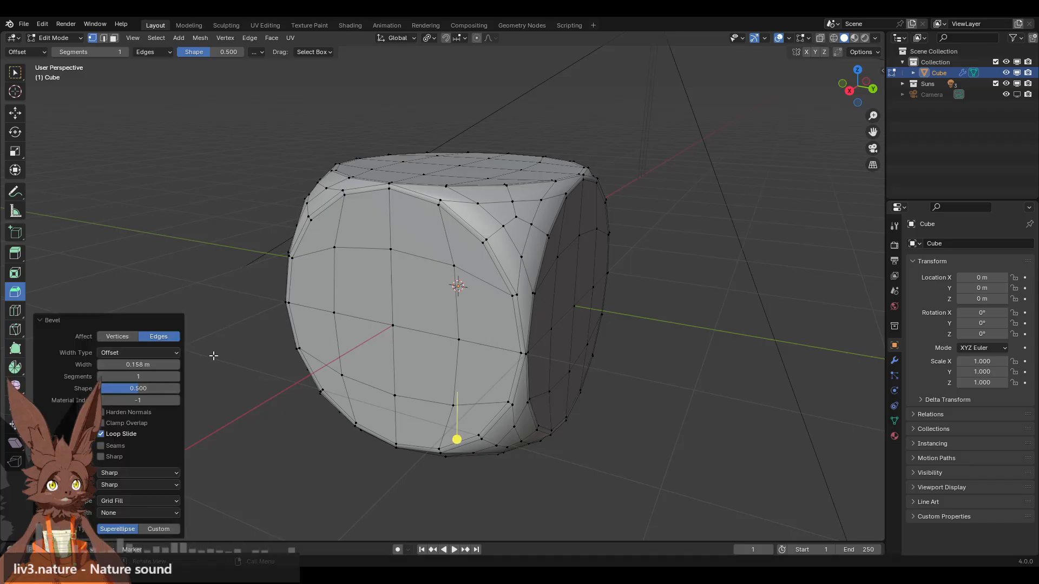
pyautogui.click(117, 337)
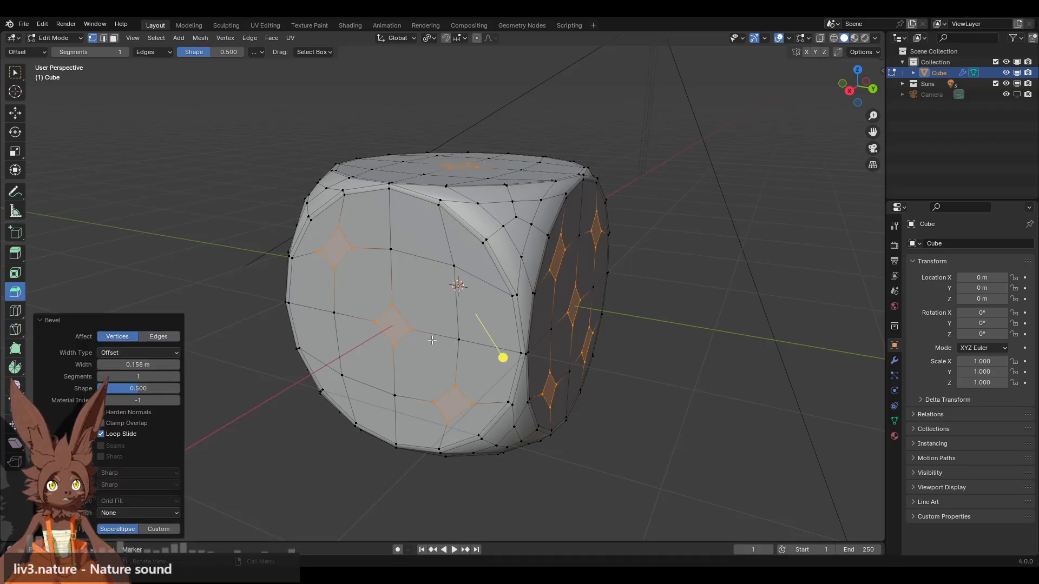
pyautogui.moveTo(432, 340); pyautogui.dragTo(411, 315, button='middle')
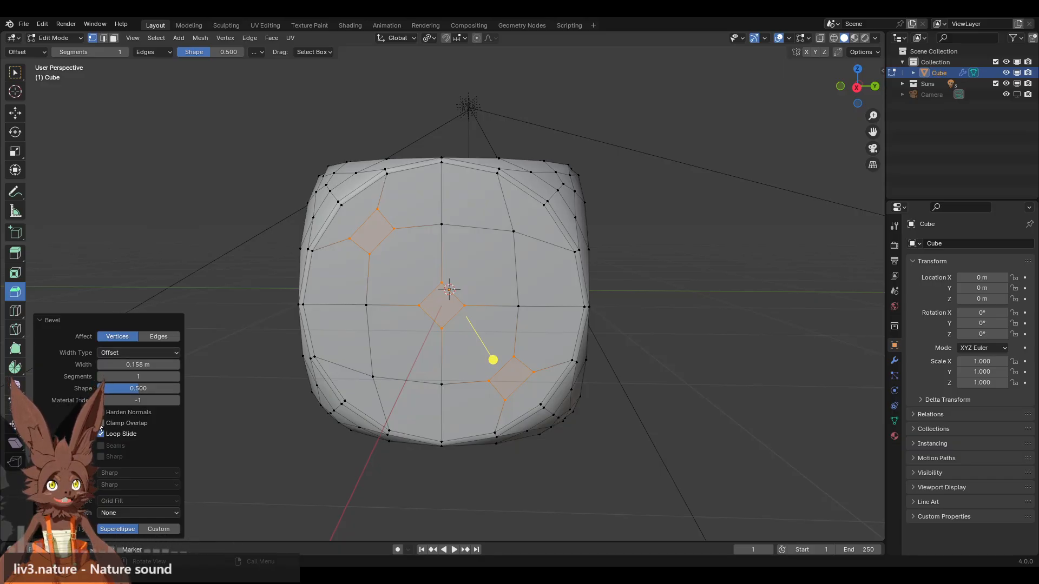
# Set the bevel's Shape to 0.519 and try 2 segments before returning to 1
pyautogui.moveTo(140, 389); pyautogui.dragTo(97, 389)
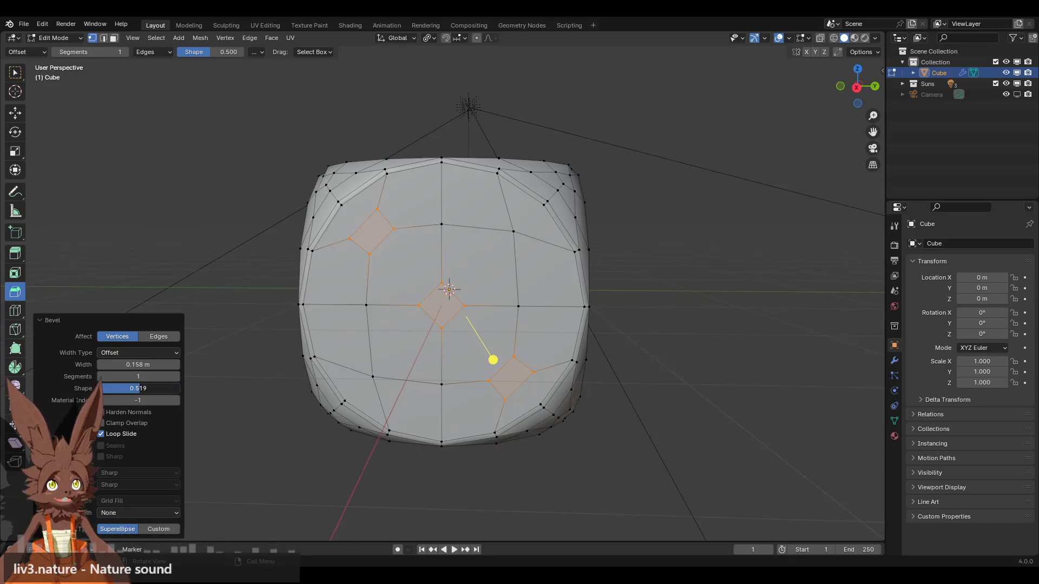
pyautogui.click(177, 377)
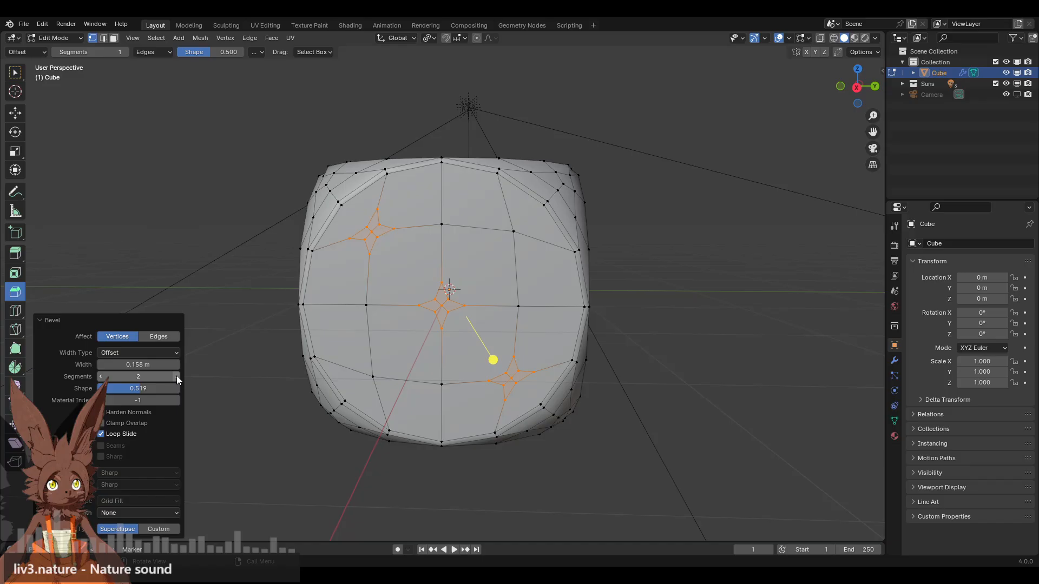
pyautogui.click(102, 377)
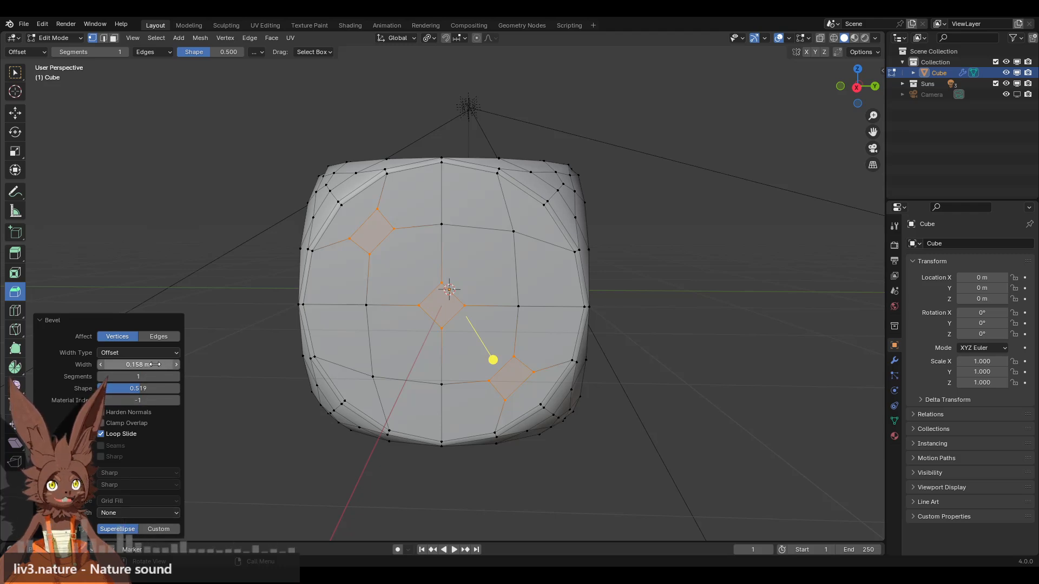
# Increase the vertex bevel's width to 0.218 m
pyautogui.moveTo(359, 339); pyautogui.dragTo(455, 295, button='middle')
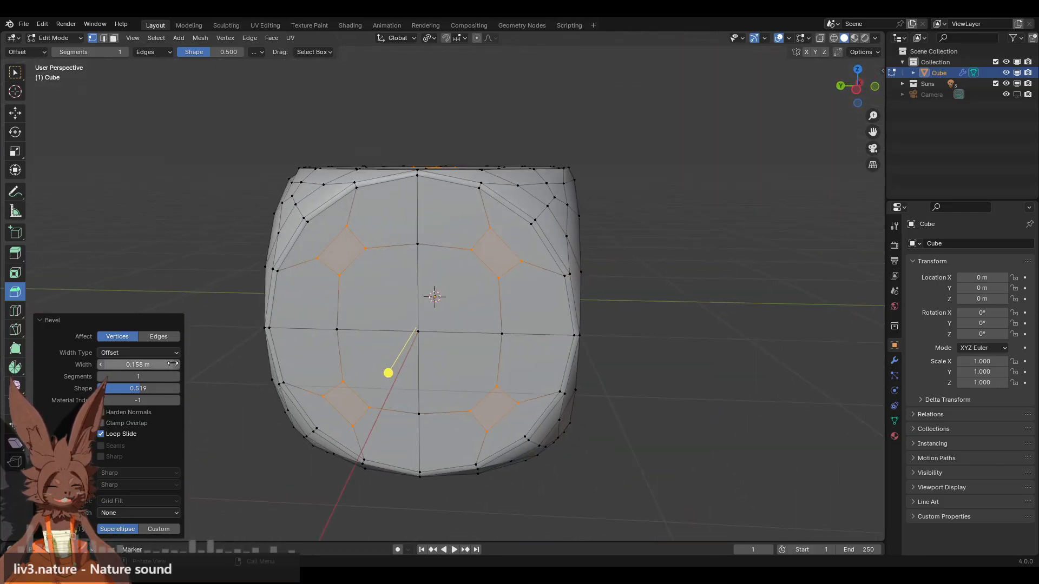
pyautogui.click(176, 365)
pyautogui.click(177, 364)
pyautogui.click(176, 365)
pyautogui.click(176, 364)
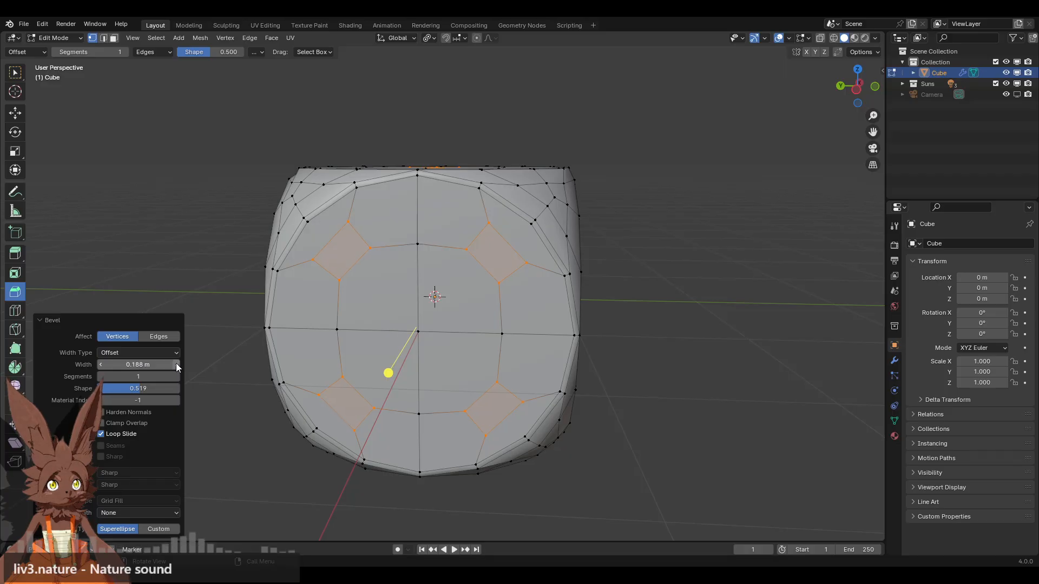
pyautogui.moveTo(629, 301); pyautogui.dragTo(487, 243, button='middle')
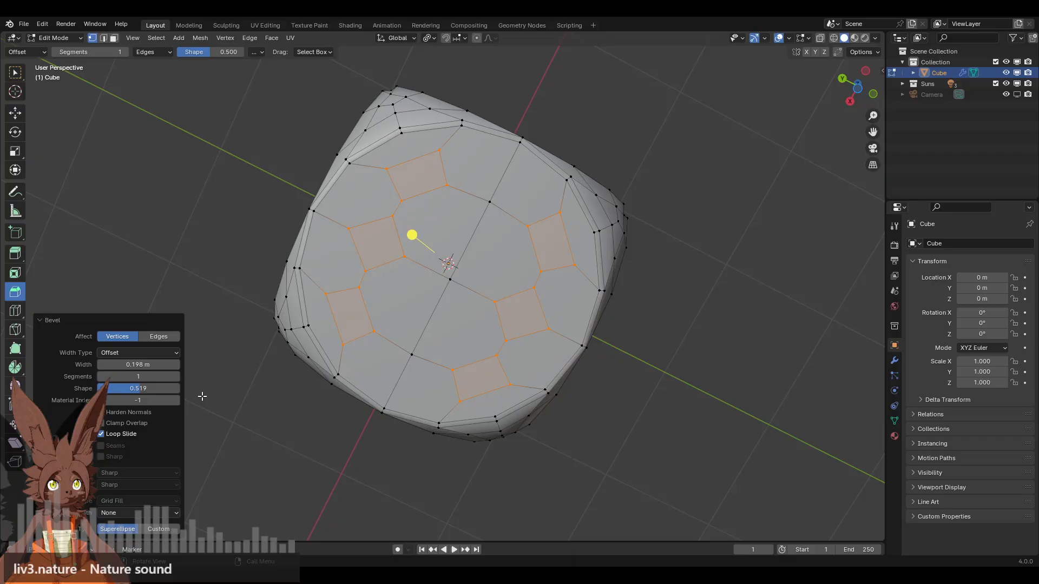
pyautogui.click(177, 365)
pyautogui.click(177, 365)
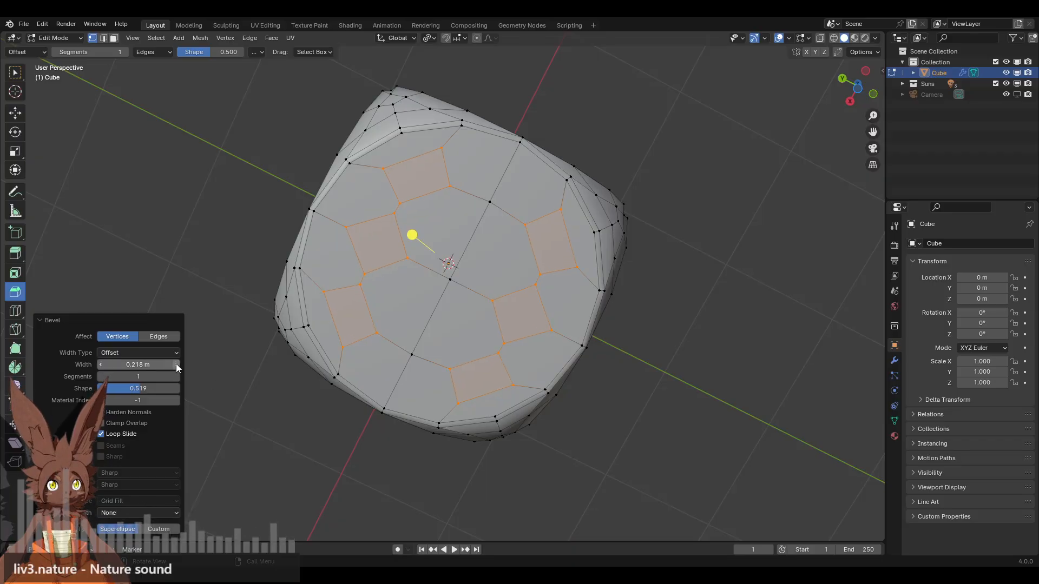
# Try subdividing the beveled pip faces with 2 cuts, and undo the subdivision
pyautogui.moveTo(303, 302); pyautogui.dragTo(337, 271, button='middle')
pyautogui.rightClick(257, 230)
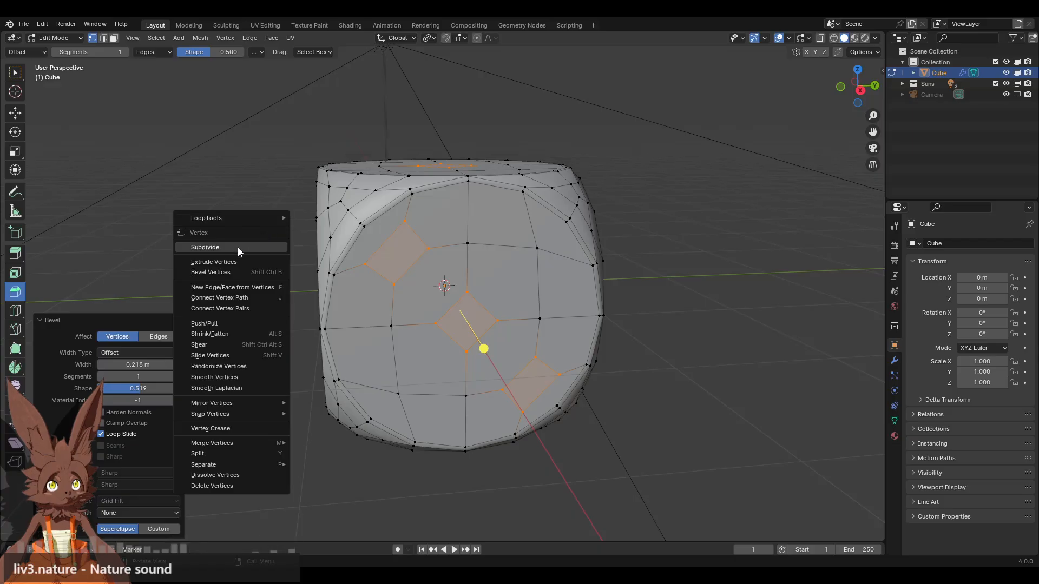
pyautogui.click(257, 241)
pyautogui.moveTo(549, 273); pyautogui.dragTo(410, 276, button='middle')
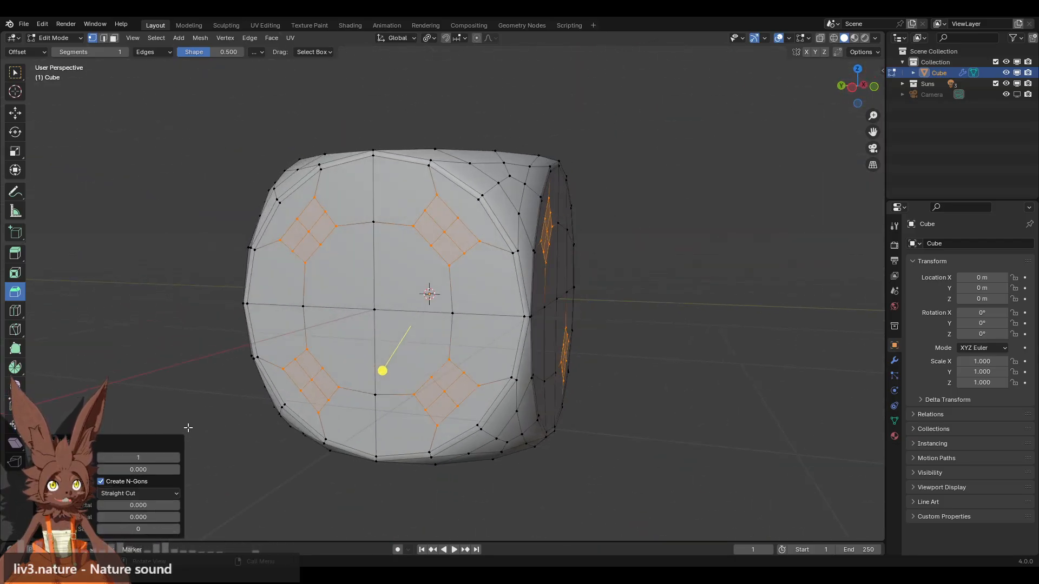
pyautogui.click(177, 458)
pyautogui.moveTo(314, 301); pyautogui.dragTo(408, 310, button='middle')
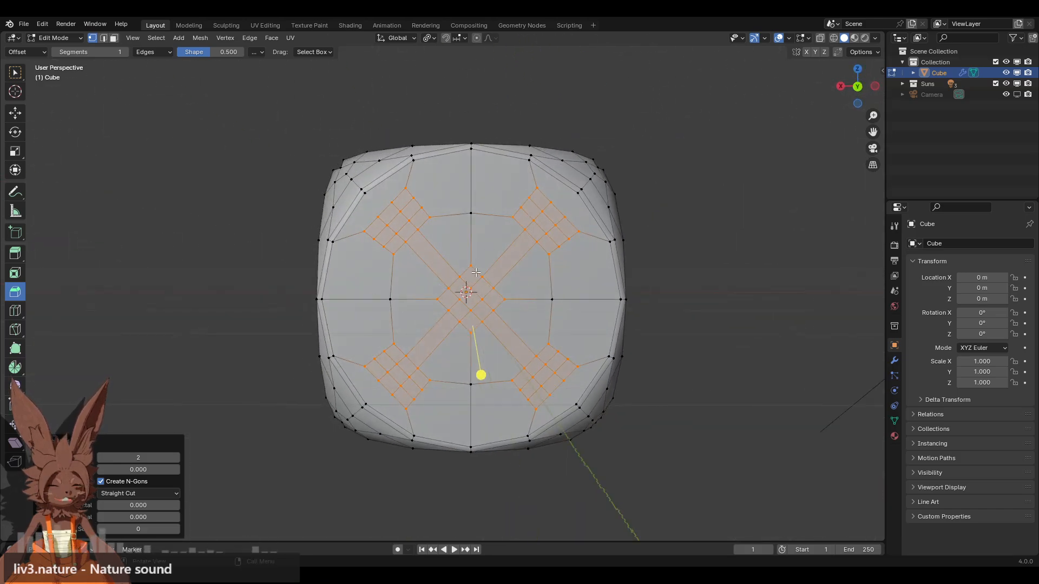
pyautogui.moveTo(560, 263); pyautogui.dragTo(388, 235, button='middle')
pyautogui.scroll(3, 389, 235)
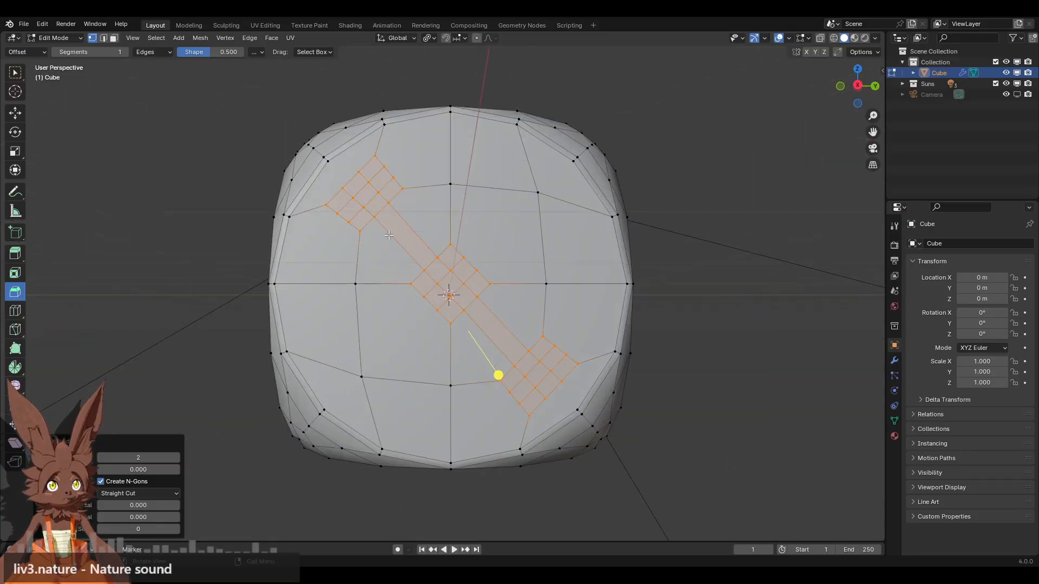
pyautogui.hotkey('ctrl', 'z')
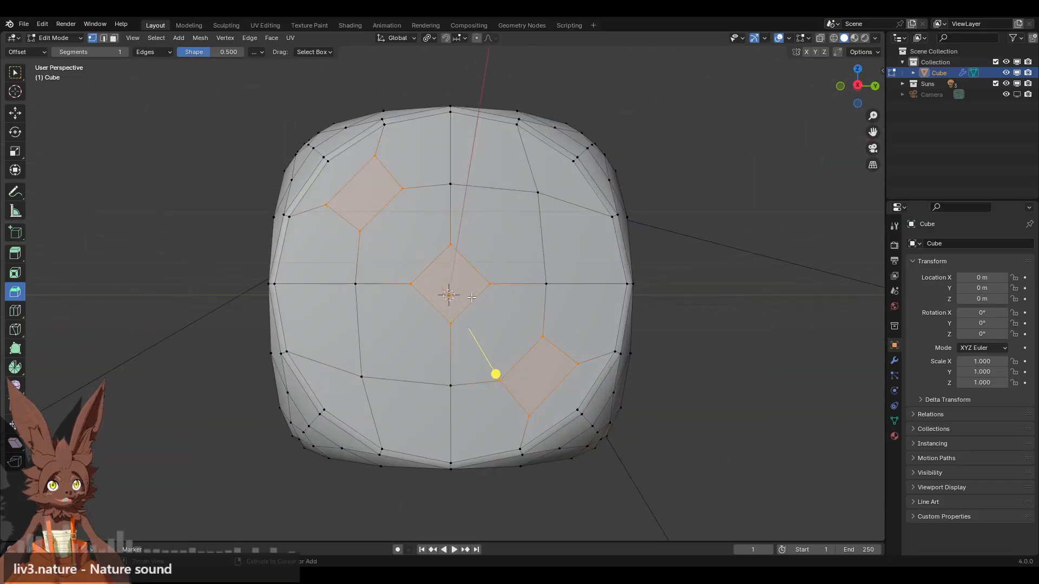
# Subdivide the beveled pip faces twice with one cut each to form a 4-by-4 grid in every pip
pyautogui.rightClick(491, 255)
pyautogui.click(494, 256)
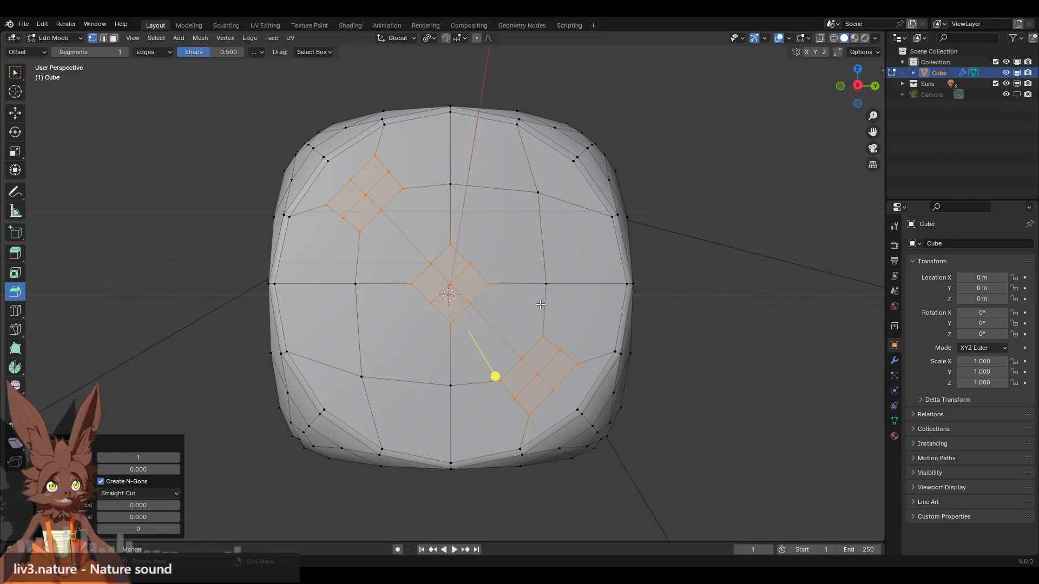
pyautogui.rightClick(521, 241)
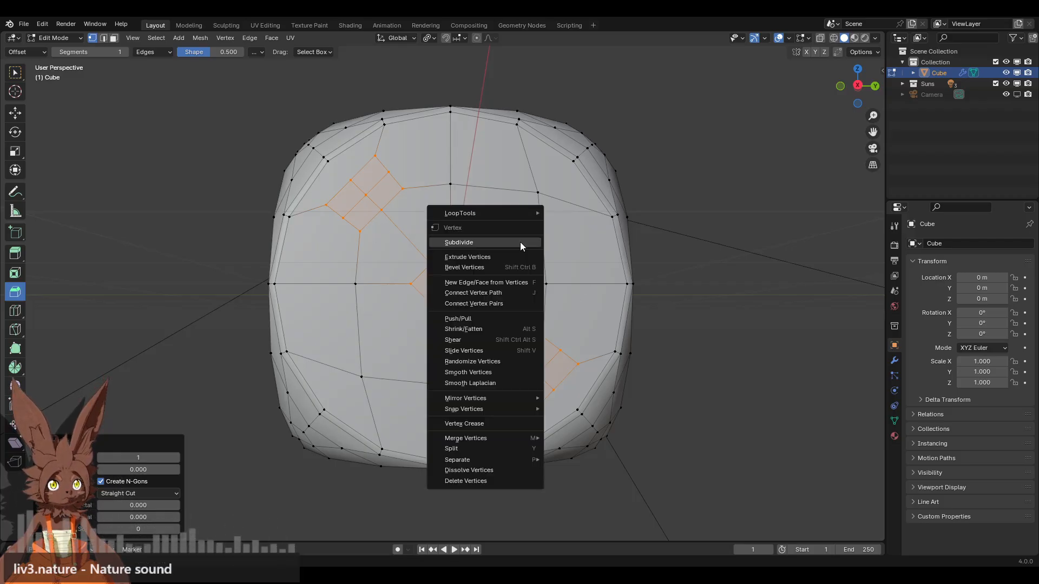
pyautogui.click(520, 241)
pyautogui.moveTo(612, 250); pyautogui.dragTo(506, 262, button='middle')
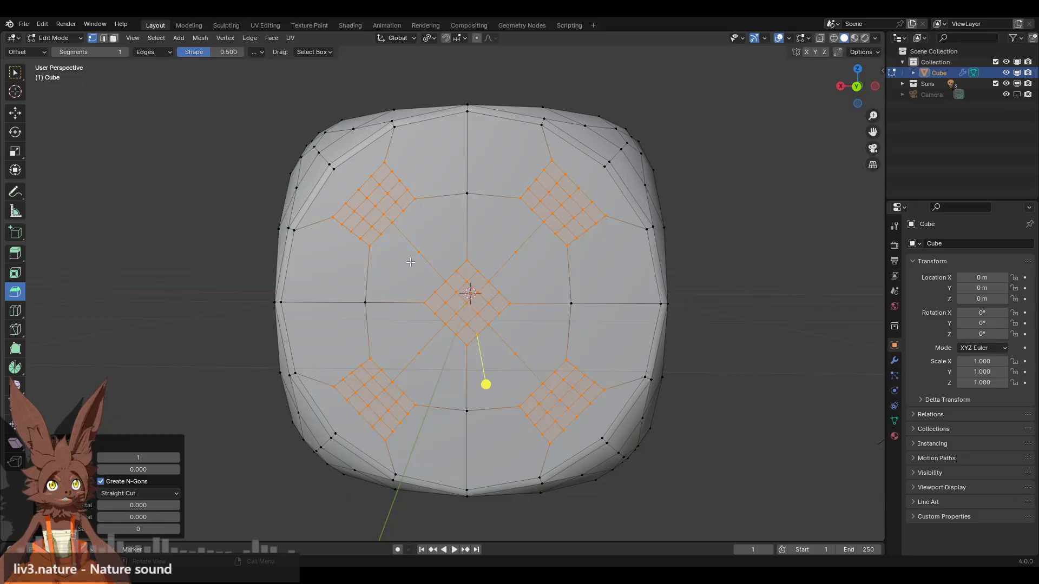
# Deselect the stray midpoint vertices on the edges linking the pips of the five-pip and three-pip faces
pyautogui.moveTo(410, 262)
pyautogui.mouseDown(button='middle')
pyautogui.moveTo(401, 263)
pyautogui.moveTo(412, 264)
pyautogui.mouseUp(button='middle')
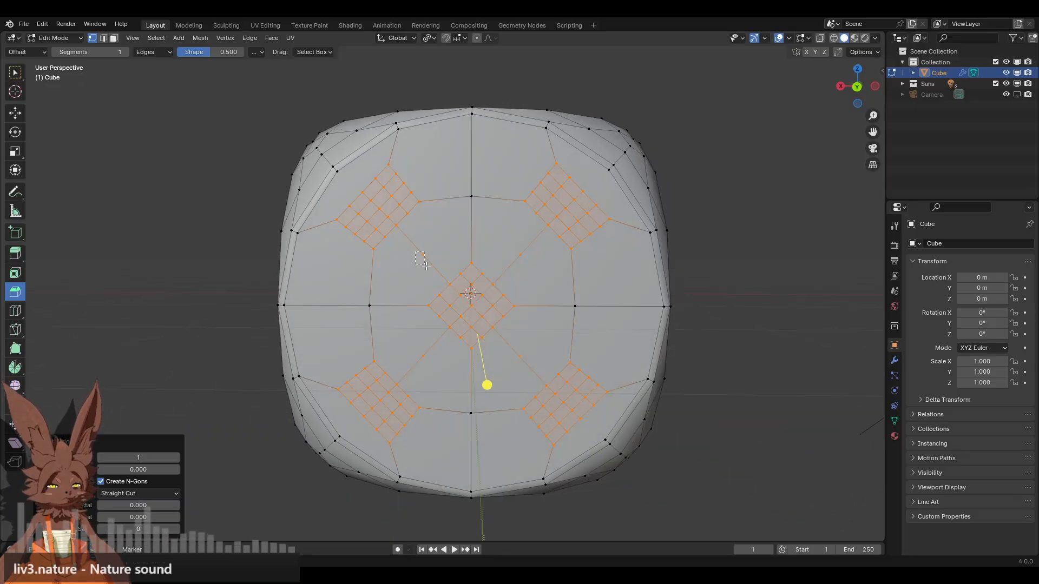
pyautogui.keyDown('ctrl'); pyautogui.moveTo(426, 265); pyautogui.dragTo(427, 267); pyautogui.keyUp('ctrl')
pyautogui.keyDown('ctrl'); pyautogui.moveTo(525, 262); pyautogui.dragTo(515, 249); pyautogui.keyUp('ctrl')
pyautogui.keyDown('ctrl'); pyautogui.moveTo(409, 343); pyautogui.dragTo(444, 373); pyautogui.keyUp('ctrl')
pyautogui.keyDown('ctrl'); pyautogui.moveTo(514, 346); pyautogui.dragTo(527, 357); pyautogui.keyUp('ctrl')
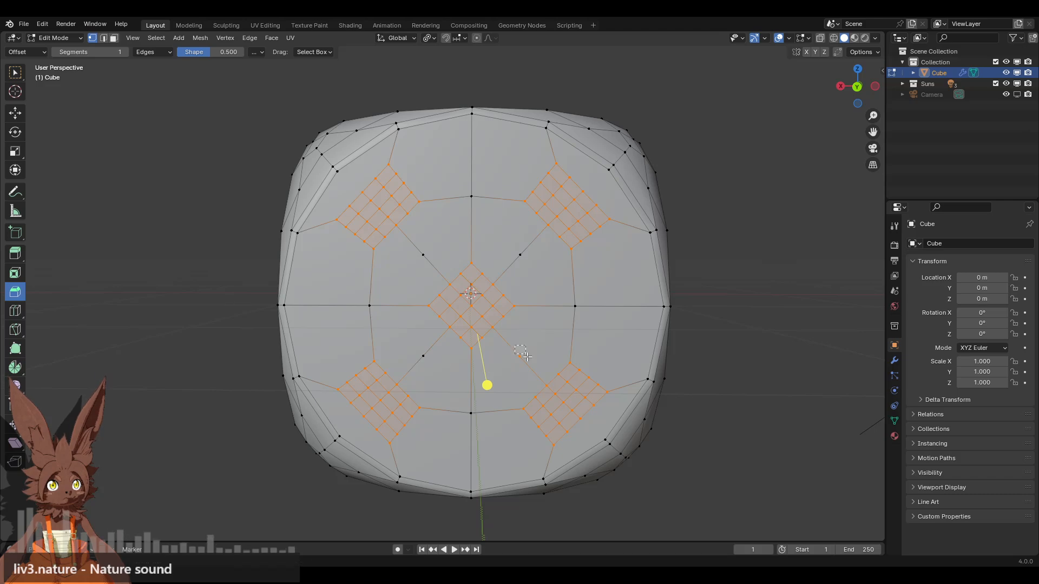
pyautogui.moveTo(265, 307); pyautogui.dragTo(411, 307, button='middle')
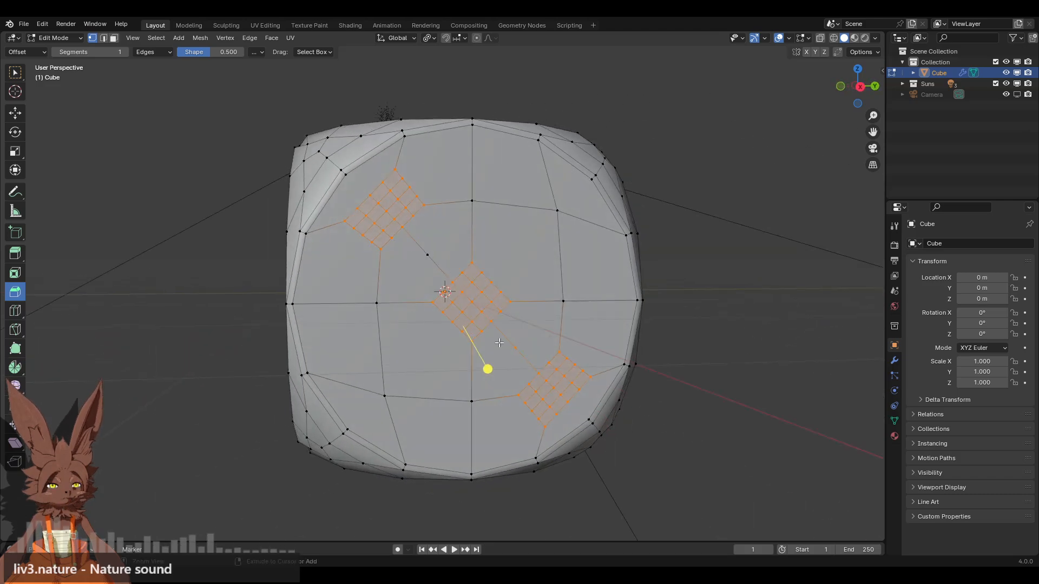
pyautogui.moveTo(392, 342); pyautogui.dragTo(371, 249, button='middle')
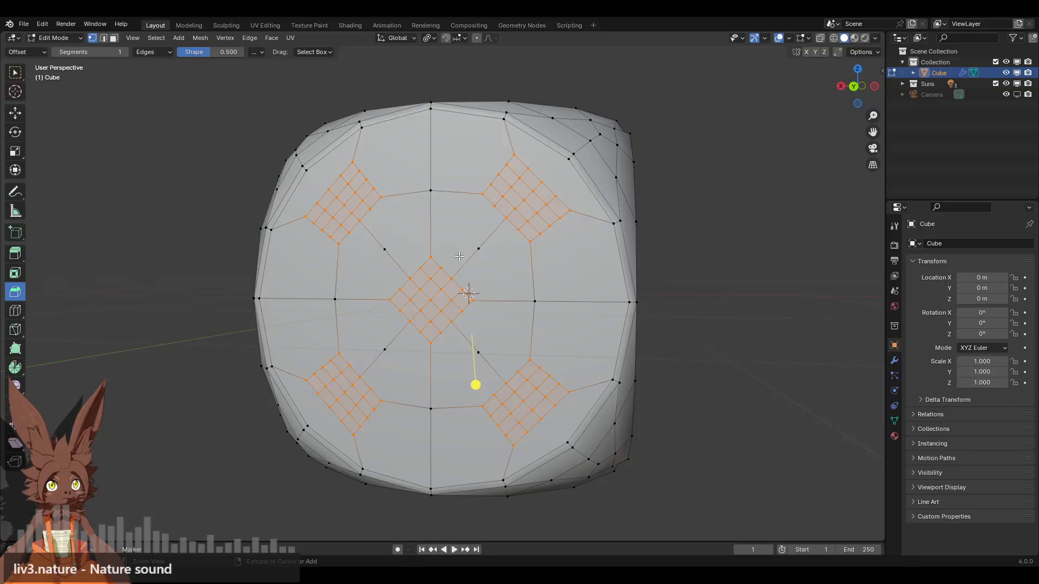
# On the six-pip face, deselect the vertices on the short edges linking the first row of pips, switching to the Select Box tool
pyautogui.moveTo(492, 338); pyautogui.dragTo(411, 256, button='middle')
pyautogui.scroll(4, 394, 247)
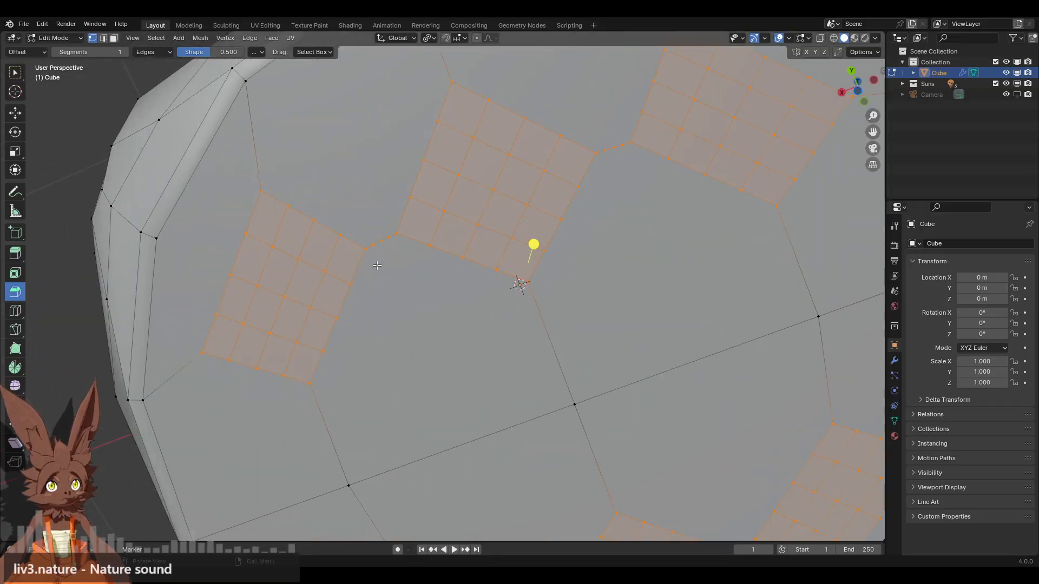
pyautogui.moveTo(396, 253); pyautogui.dragTo(393, 251)
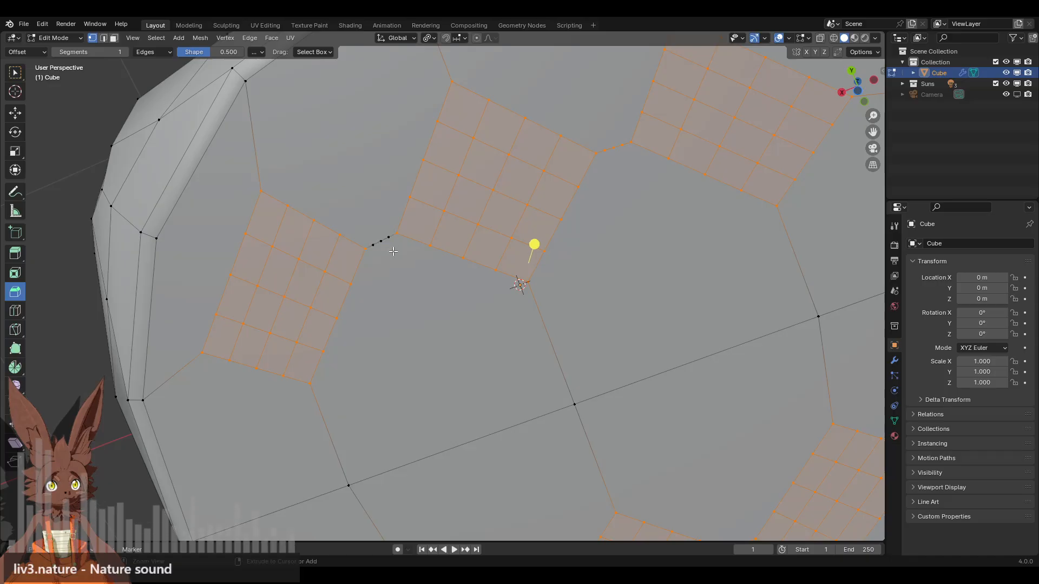
pyautogui.moveTo(626, 146); pyautogui.dragTo(576, 190, button='middle')
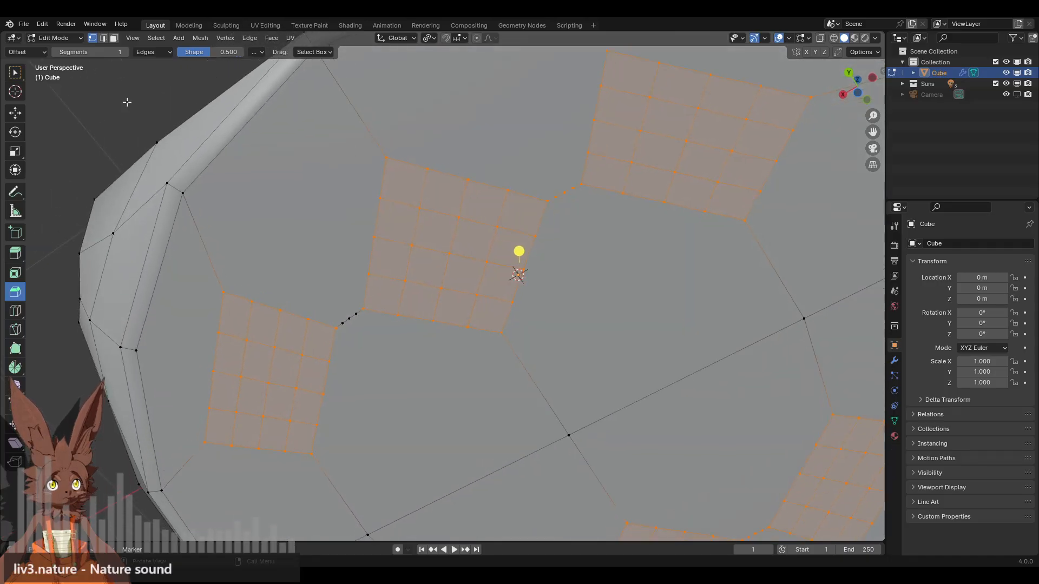
pyautogui.click(16, 77)
pyautogui.moveTo(15, 77)
pyautogui.mouseDown()
pyautogui.moveTo(65, 100)
pyautogui.moveTo(70, 141)
pyautogui.mouseUp()
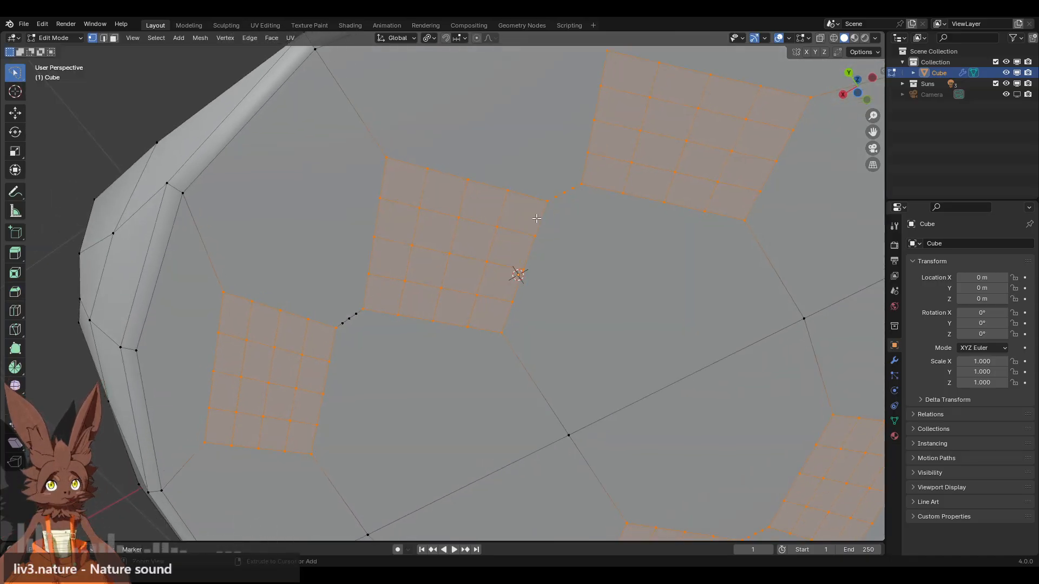
pyautogui.moveTo(562, 215)
pyautogui.keyDown('ctrl'); pyautogui.mouseDown()
pyautogui.moveTo(546, 190)
pyautogui.moveTo(568, 179)
pyautogui.moveTo(584, 212)
pyautogui.moveTo(565, 219)
pyautogui.mouseUp(); pyautogui.keyUp('ctrl')
# Deselect the vertices on the short edges linking the second row of pips on the six-pip face
pyautogui.scroll(-2, 588, 278)
pyautogui.keyDown('shift'); pyautogui.moveTo(590, 295); pyautogui.dragTo(517, 221, button='middle'); pyautogui.keyUp('shift')
pyautogui.scroll(3, 517, 220)
pyautogui.moveTo(609, 196)
pyautogui.keyDown('ctrl'); pyautogui.mouseDown()
pyautogui.moveTo(581, 184)
pyautogui.moveTo(573, 162)
pyautogui.moveTo(608, 162)
pyautogui.moveTo(611, 194)
pyautogui.mouseUp(); pyautogui.keyUp('ctrl')
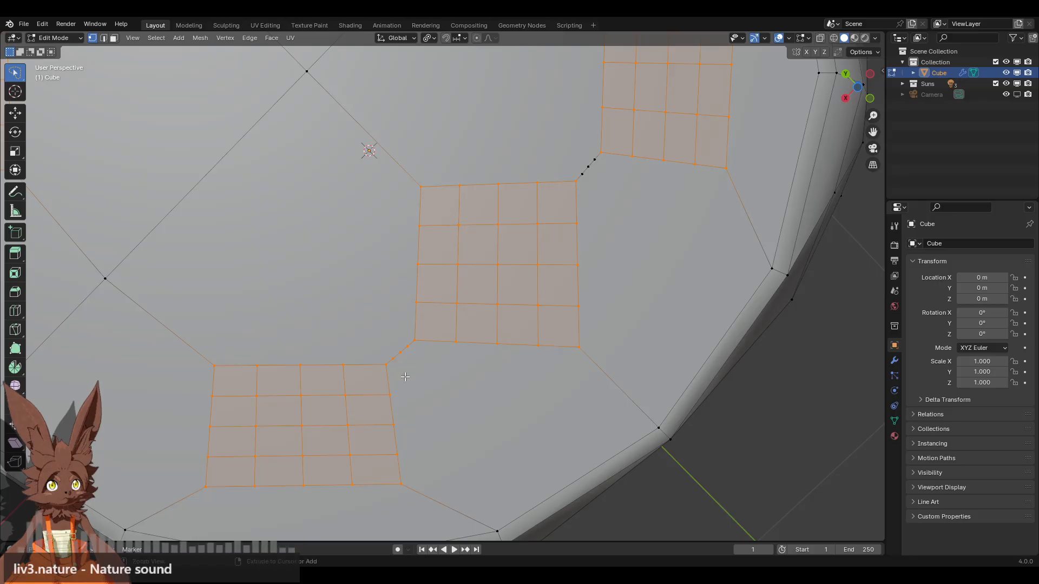
pyautogui.moveTo(391, 360)
pyautogui.keyDown('ctrl'); pyautogui.mouseDown()
pyautogui.moveTo(411, 339)
pyautogui.moveTo(415, 372)
pyautogui.moveTo(392, 362)
pyautogui.mouseUp(); pyautogui.keyUp('ctrl')
pyautogui.scroll(-4, 435, 295)
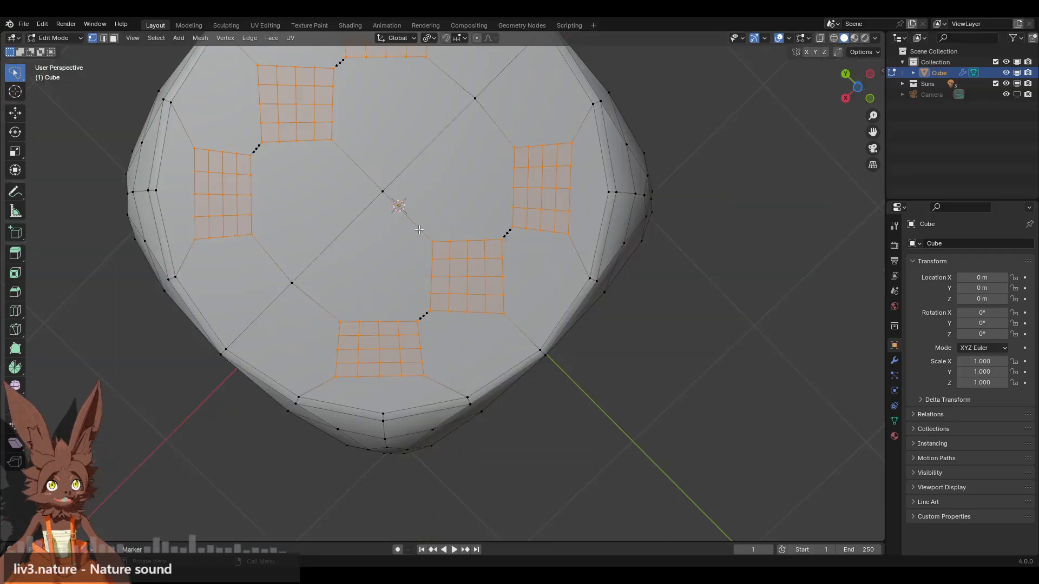
# Turn the selected pip grids into circles with the LoopTools Circle operation
pyautogui.moveTo(426, 186); pyautogui.dragTo(528, 246, button='middle')
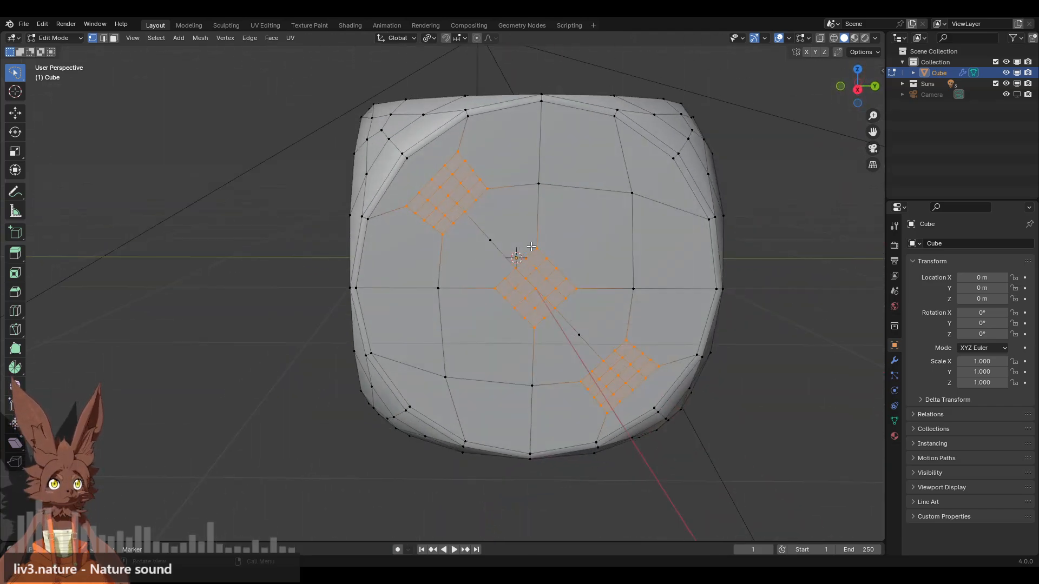
pyautogui.rightClick(531, 247)
pyautogui.moveTo(525, 215)
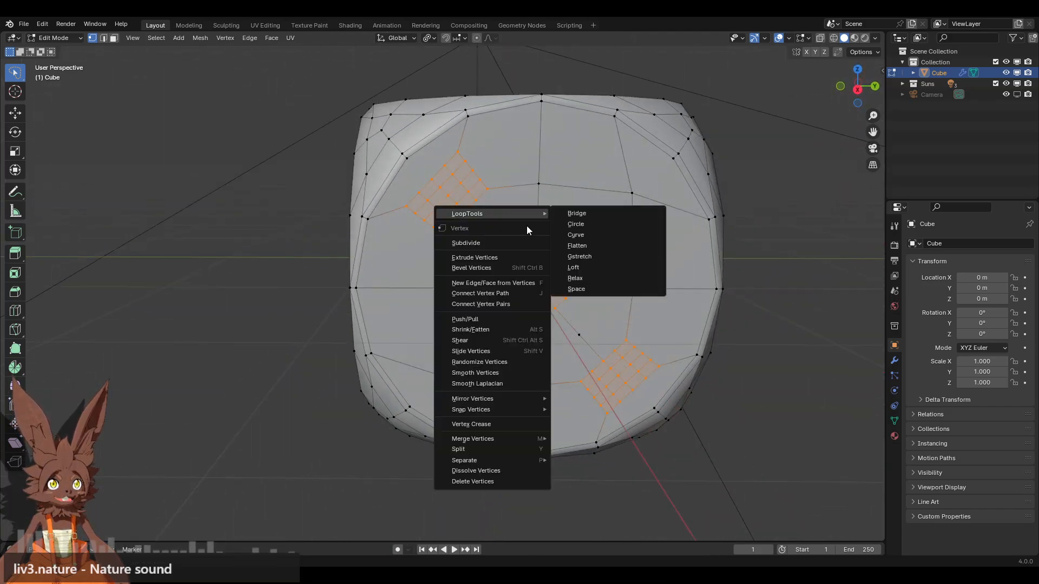
pyautogui.click(583, 224)
# Select only the stray vertices on the edges between neighbouring pips in both rows of the six-pip face
pyautogui.moveTo(431, 191); pyautogui.dragTo(547, 305, button='middle')
pyautogui.scroll(6, 546, 305)
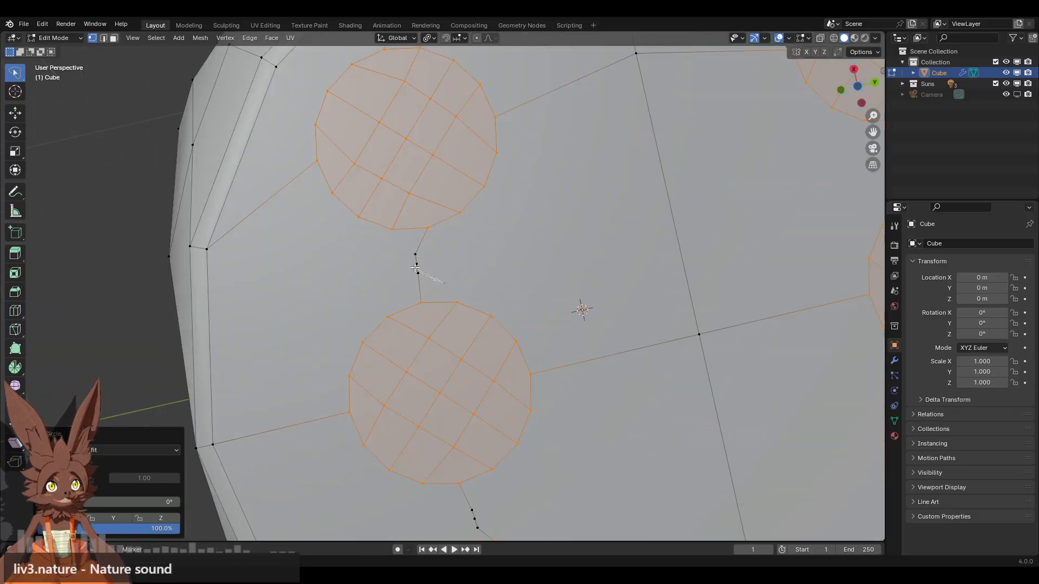
pyautogui.moveTo(395, 254); pyautogui.dragTo(396, 252)
pyautogui.moveTo(432, 288); pyautogui.dragTo(401, 248)
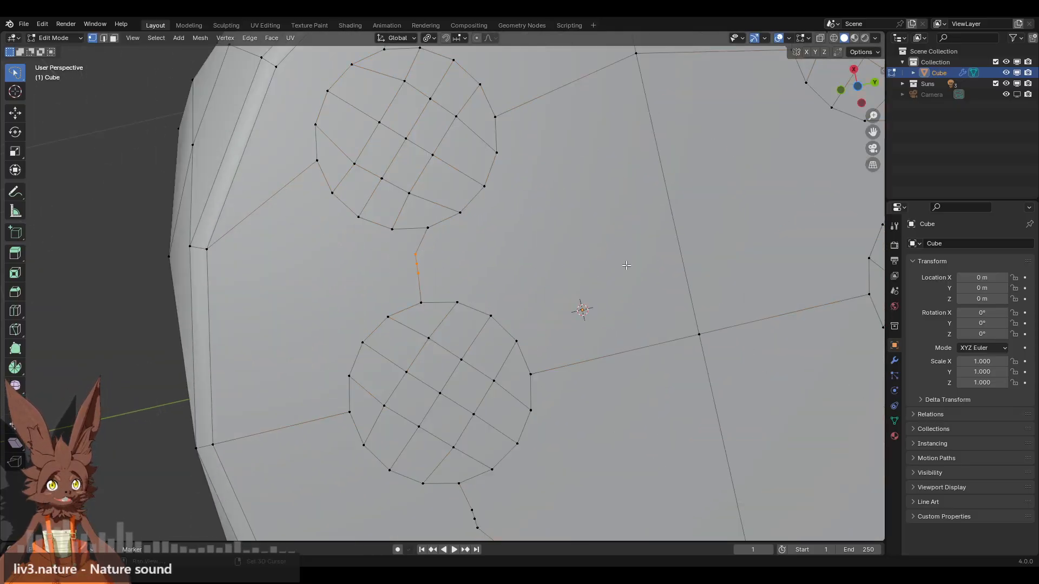
pyautogui.scroll(-2, 653, 252)
pyautogui.keyDown('shift'); pyautogui.moveTo(718, 227); pyautogui.dragTo(661, 243, button='middle'); pyautogui.keyUp('shift')
pyautogui.moveTo(660, 244)
pyautogui.keyDown('shift'); pyautogui.mouseDown()
pyautogui.moveTo(612, 228)
pyautogui.moveTo(656, 231)
pyautogui.mouseUp(); pyautogui.keyUp('shift')
pyautogui.keyDown('shift'); pyautogui.moveTo(656, 382); pyautogui.dragTo(661, 372); pyautogui.keyUp('shift')
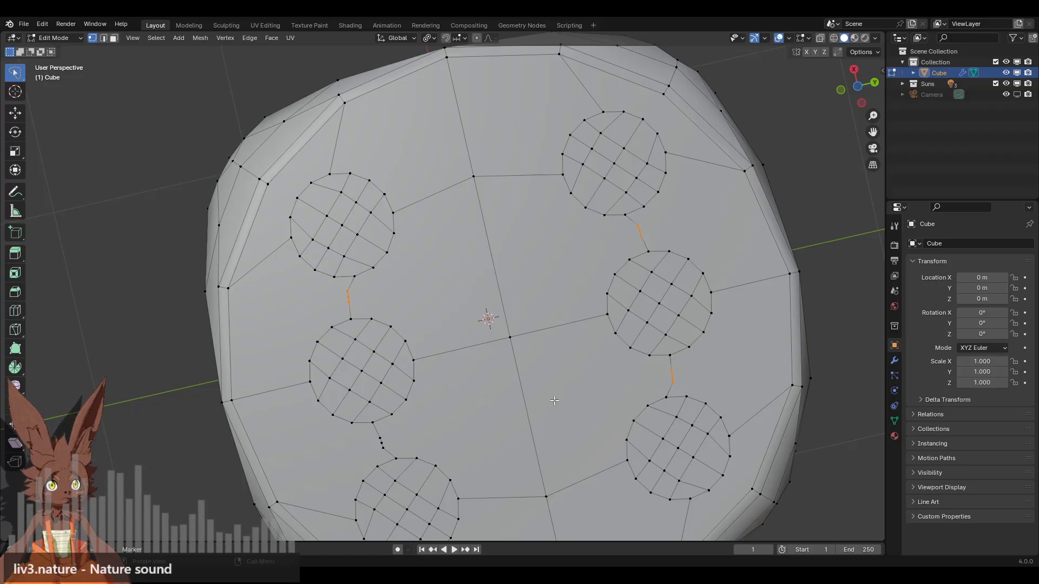
pyautogui.moveTo(398, 453)
pyautogui.keyDown('shift'); pyautogui.mouseDown()
pyautogui.moveTo(379, 439)
pyautogui.moveTo(400, 437)
pyautogui.mouseUp(); pyautogui.keyUp('shift')
# Add the two stray midpoint vertices between the pips of the three-pip face to the selection
pyautogui.scroll(-2, 494, 272)
pyautogui.moveTo(494, 272)
pyautogui.mouseDown(button='middle')
pyautogui.moveTo(498, 303)
pyautogui.moveTo(521, 316)
pyautogui.mouseUp(button='middle')
pyautogui.scroll(1, 521, 316)
pyautogui.keyDown('shift'); pyautogui.moveTo(480, 292); pyautogui.dragTo(496, 274); pyautogui.keyUp('shift')
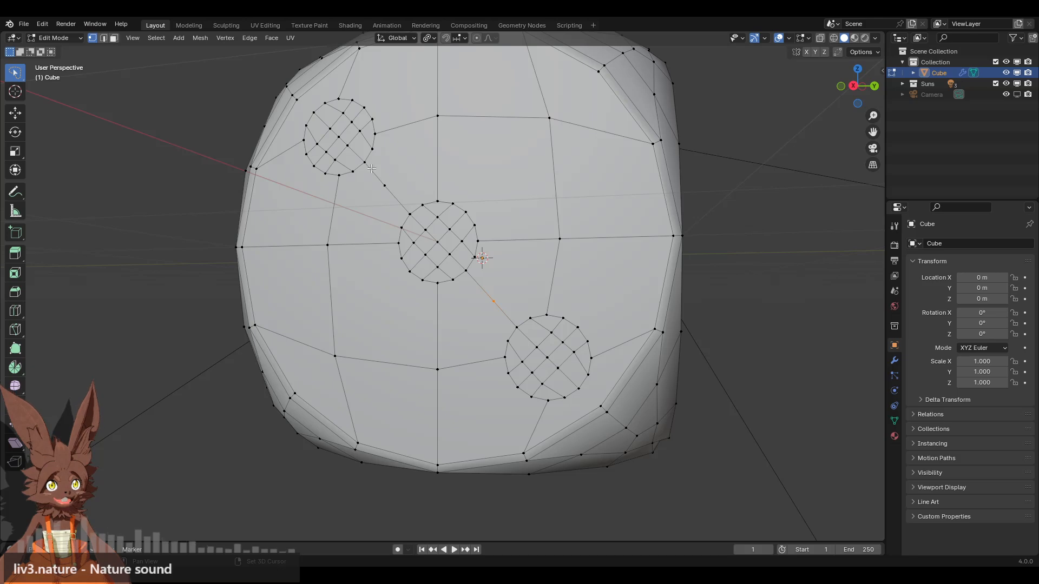
pyautogui.keyDown('shift'); pyautogui.moveTo(372, 169); pyautogui.dragTo(404, 171); pyautogui.keyUp('shift')
# Add the four stray midpoint vertices of the five-pip face to the selection and dissolve all selected vertices
pyautogui.moveTo(766, 222)
pyautogui.mouseDown(button='middle')
pyautogui.moveTo(658, 241)
pyautogui.moveTo(546, 239)
pyautogui.mouseUp(button='middle')
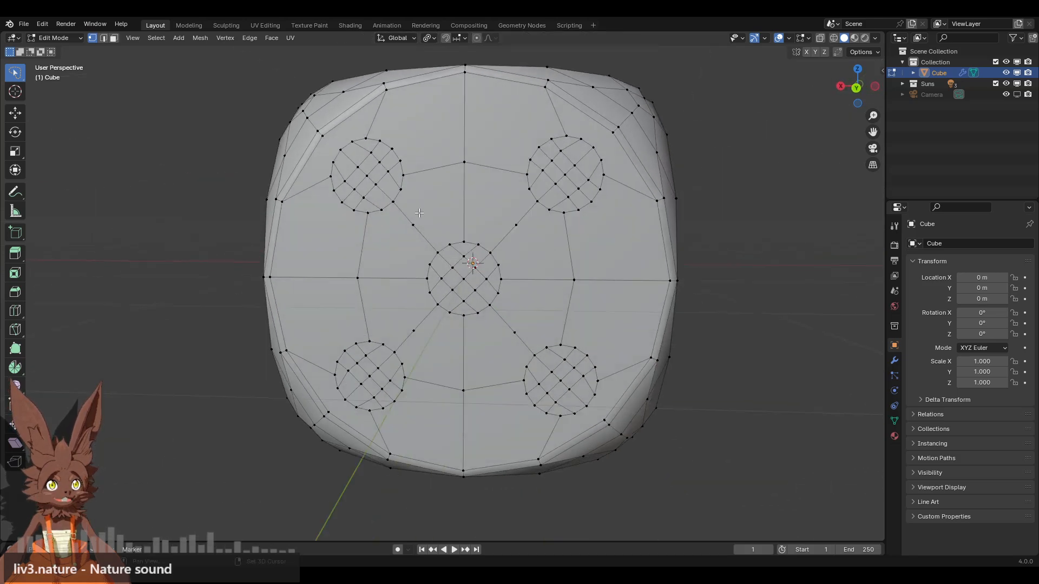
pyautogui.keyDown('shift'); pyautogui.moveTo(419, 213); pyautogui.dragTo(434, 223); pyautogui.keyUp('shift')
pyautogui.keyDown('shift'); pyautogui.moveTo(503, 222); pyautogui.dragTo(520, 232); pyautogui.keyUp('shift')
pyautogui.keyDown('shift'); pyautogui.moveTo(510, 317); pyautogui.dragTo(521, 341); pyautogui.keyUp('shift')
pyautogui.keyDown('shift'); pyautogui.moveTo(410, 323); pyautogui.dragTo(417, 337); pyautogui.keyUp('shift')
pyautogui.moveTo(427, 321); pyautogui.dragTo(478, 277, button='middle')
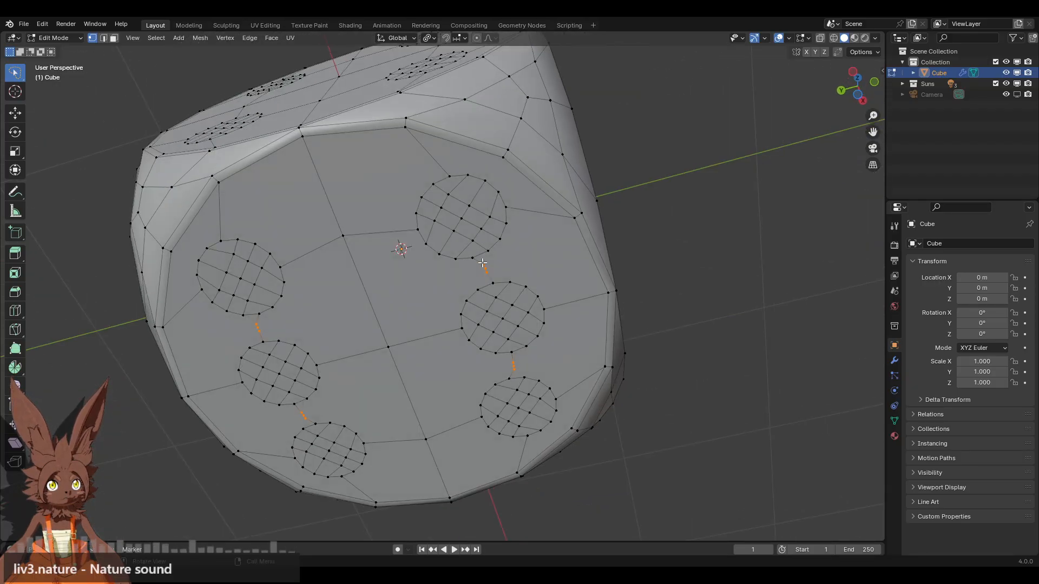
pyautogui.press('x')
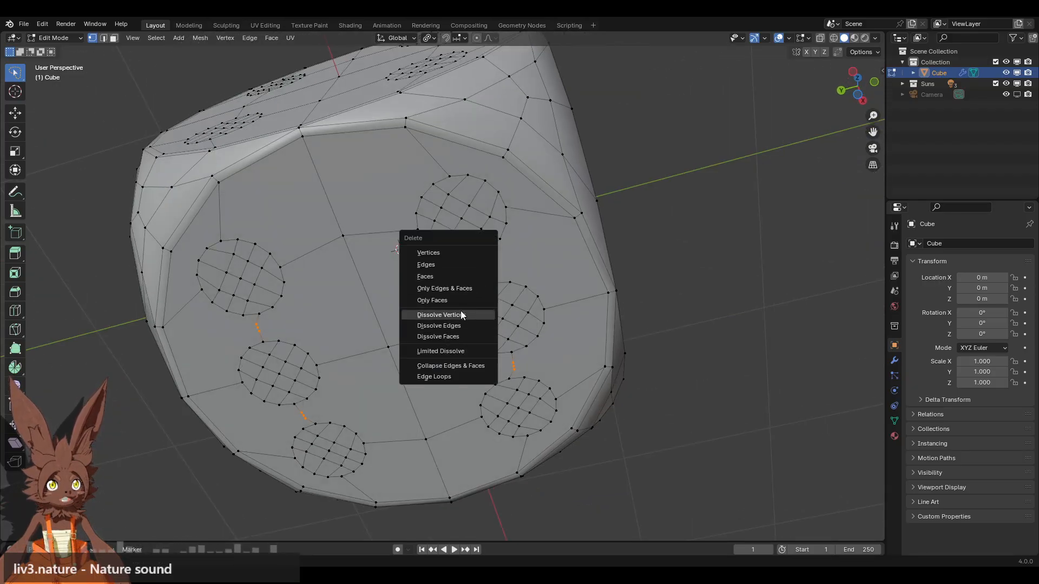
pyautogui.click(462, 326)
# Select the center vertex of every pip on the three-pip and five-pip faces
pyautogui.scroll(-3, 369, 263)
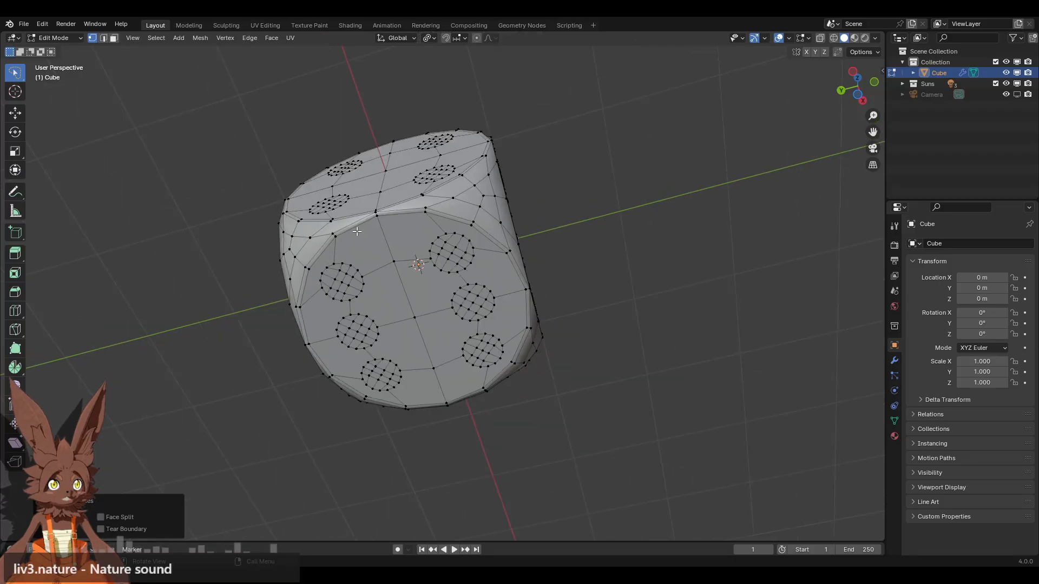
pyautogui.moveTo(381, 195); pyautogui.dragTo(547, 219, button='middle')
pyautogui.scroll(3, 519, 261)
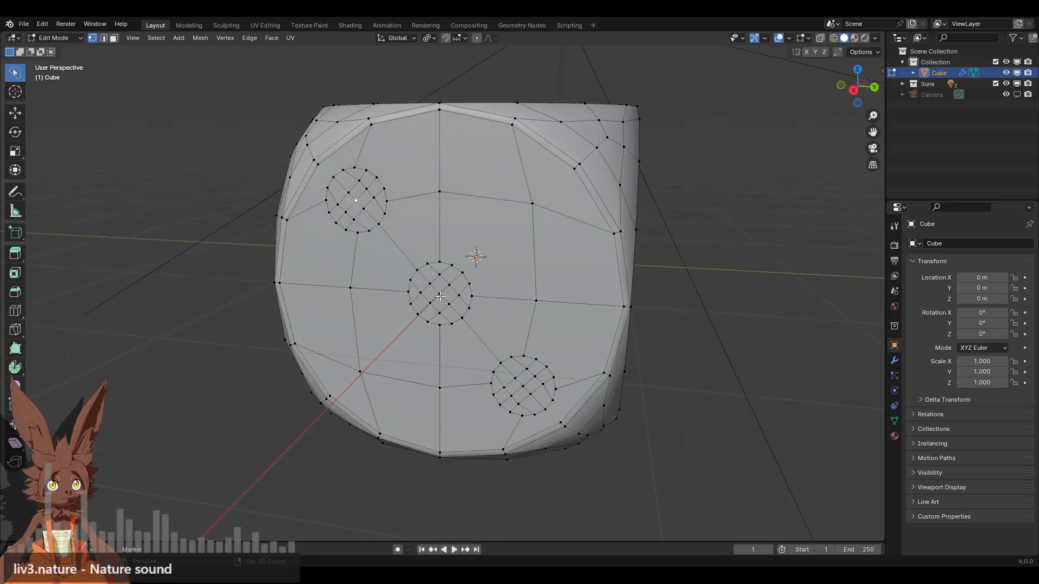
pyautogui.moveTo(485, 286); pyautogui.dragTo(422, 223, button='middle')
pyautogui.moveTo(603, 200); pyautogui.dragTo(593, 203, button='middle')
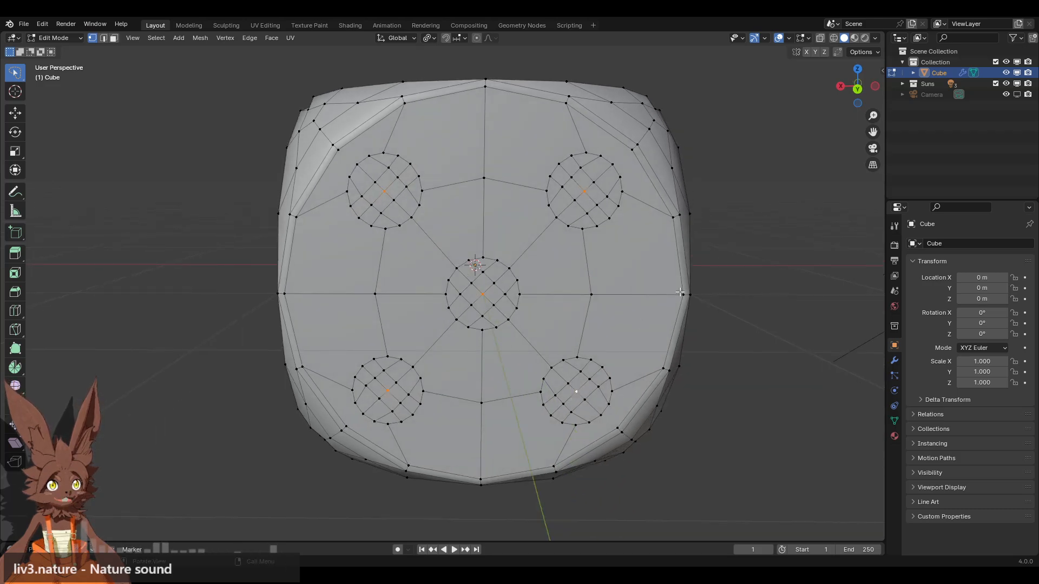
# Add the center vertices of the pips on the four-pip and two-pip faces to the selection
pyautogui.moveTo(680, 292); pyautogui.dragTo(558, 275, button='middle')
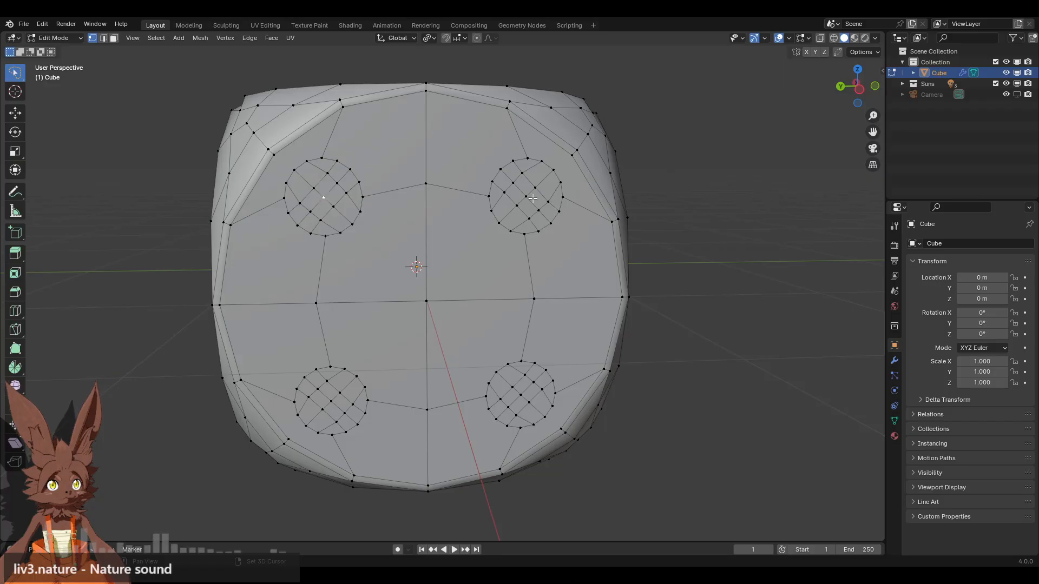
pyautogui.keyDown('shift'); pyautogui.click(332, 402); pyautogui.keyUp('shift')
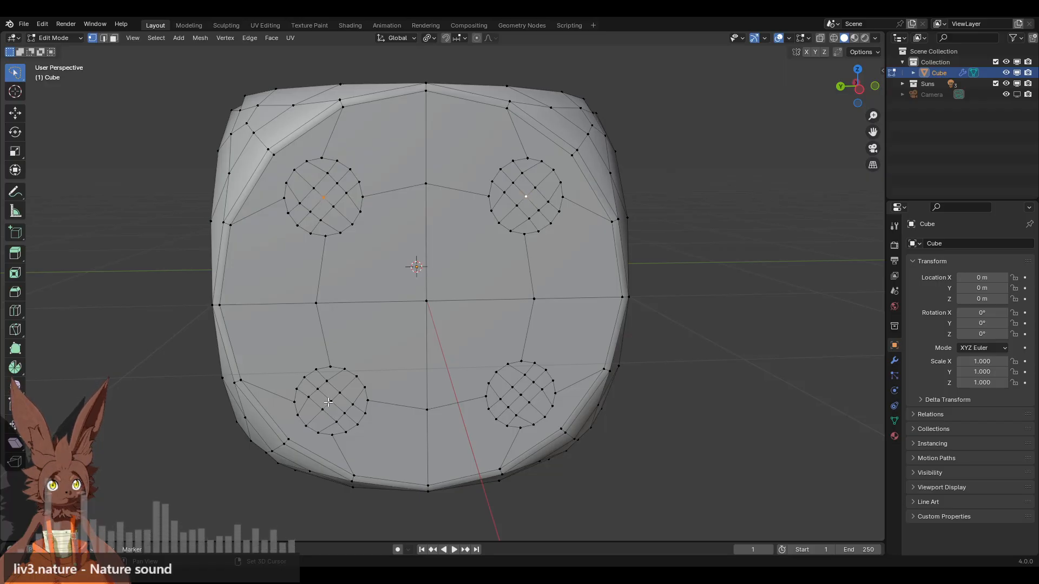
pyautogui.moveTo(675, 281); pyautogui.dragTo(321, 206, button='middle')
pyautogui.keyDown('shift'); pyautogui.click(312, 190); pyautogui.keyUp('shift')
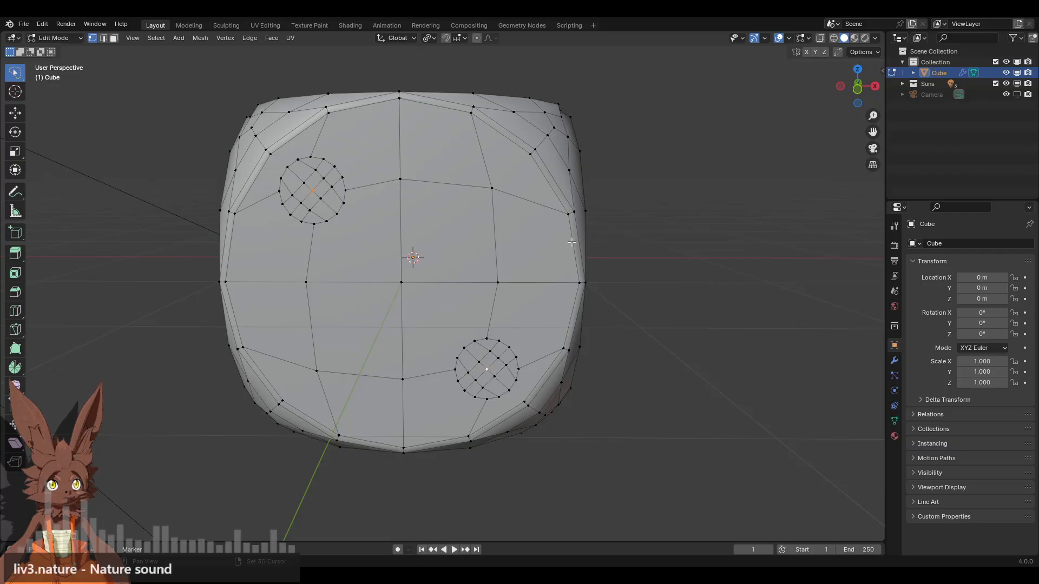
# Add the center vertices of the pips on the one-pip and six-pip faces to the selection
pyautogui.moveTo(572, 242); pyautogui.dragTo(563, 253, button='middle')
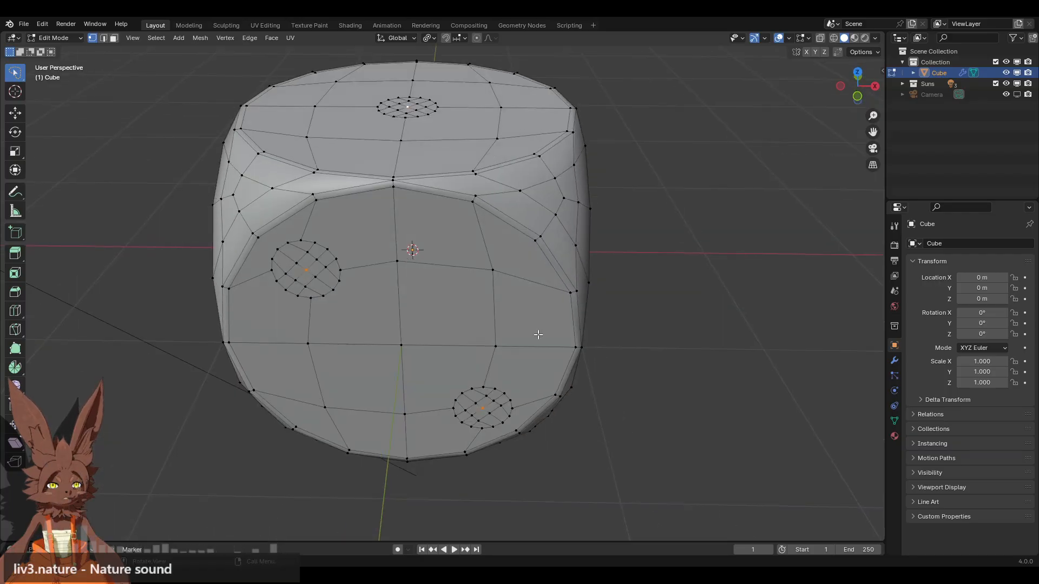
pyautogui.moveTo(538, 334); pyautogui.dragTo(457, 288, button='middle')
pyautogui.keyDown('shift'); pyautogui.click(314, 289); pyautogui.keyUp('shift')
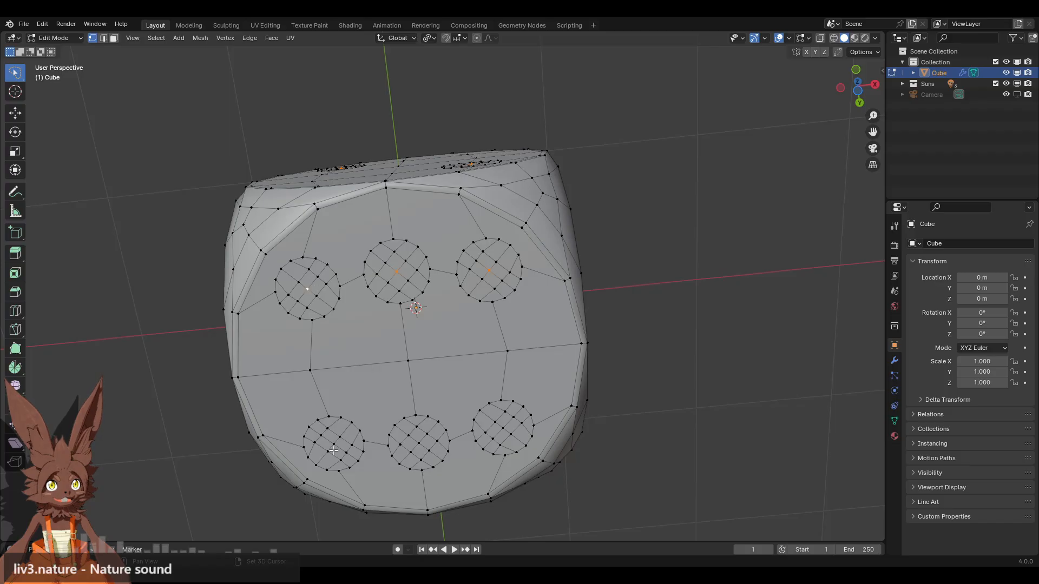
pyautogui.keyDown('shift'); pyautogui.click(419, 442); pyautogui.keyUp('shift')
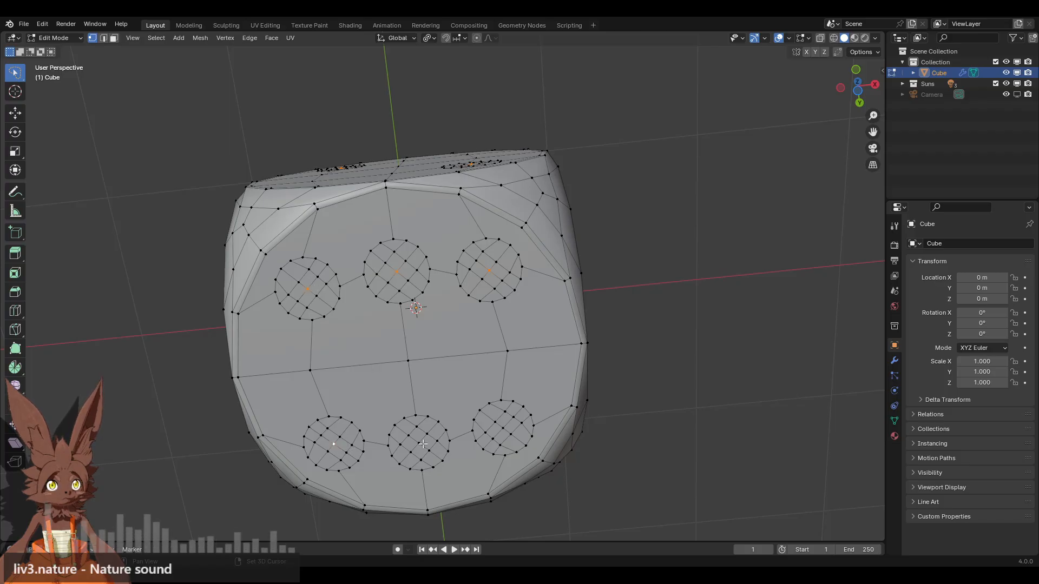
pyautogui.keyDown('shift'); pyautogui.click(503, 427); pyautogui.keyUp('shift')
# Grow the selection twice to cover every pip circle and delete the faces inside them
pyautogui.scroll(2, 634, 322)
pyautogui.moveTo(634, 323); pyautogui.dragTo(392, 391, button='middle')
pyautogui.scroll(-2, 576, 307)
pyautogui.moveTo(576, 308); pyautogui.dragTo(374, 291, button='middle')
pyautogui.press('ctrl+KP_Add')
pyautogui.press('ctrl+KP_Add')
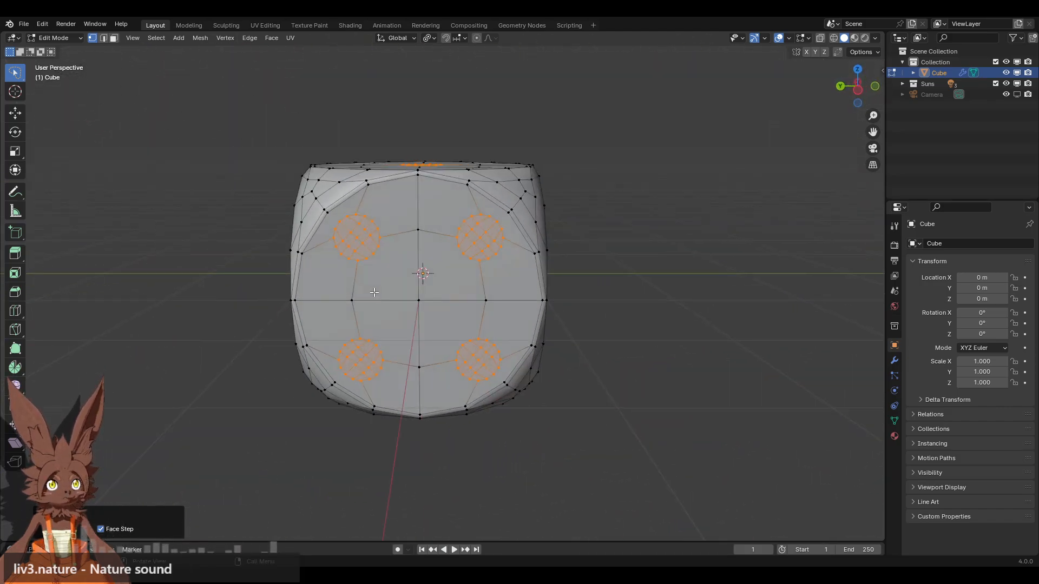
pyautogui.press('x')
pyautogui.click(339, 255)
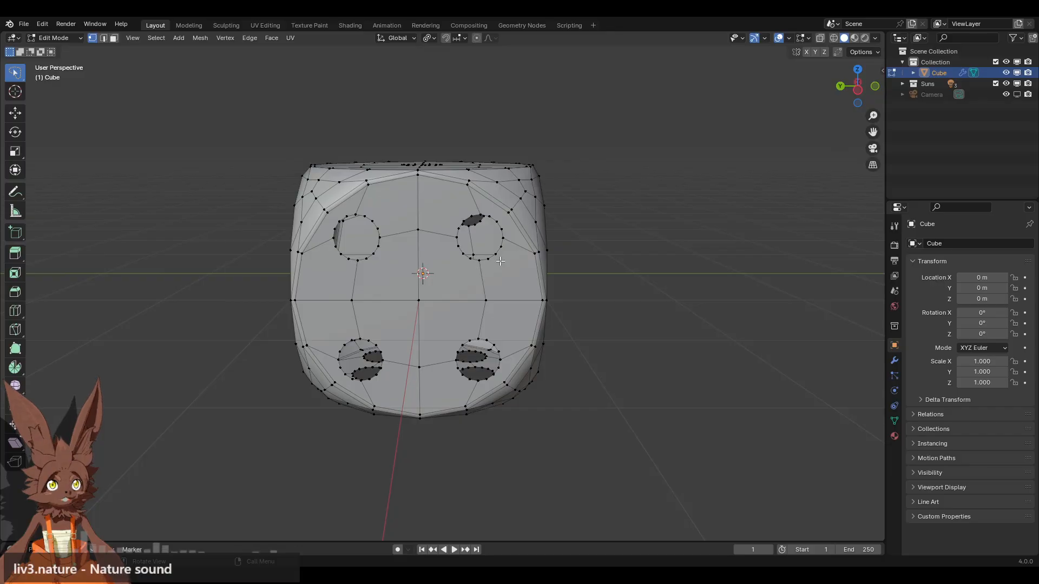
# Undo the partial rim selection and the deletion of the pip faces
pyautogui.moveTo(459, 259)
pyautogui.mouseDown(button='middle')
pyautogui.moveTo(459, 238)
pyautogui.moveTo(463, 342)
pyautogui.moveTo(460, 272)
pyautogui.mouseUp(button='middle')
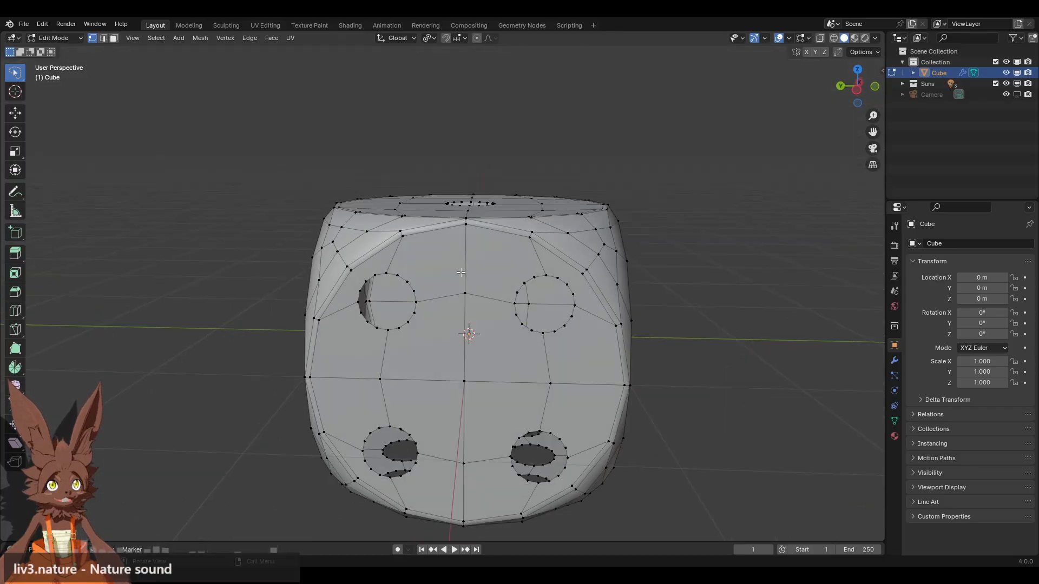
pyautogui.keyDown('alt'); pyautogui.click(410, 283); pyautogui.keyUp('alt')
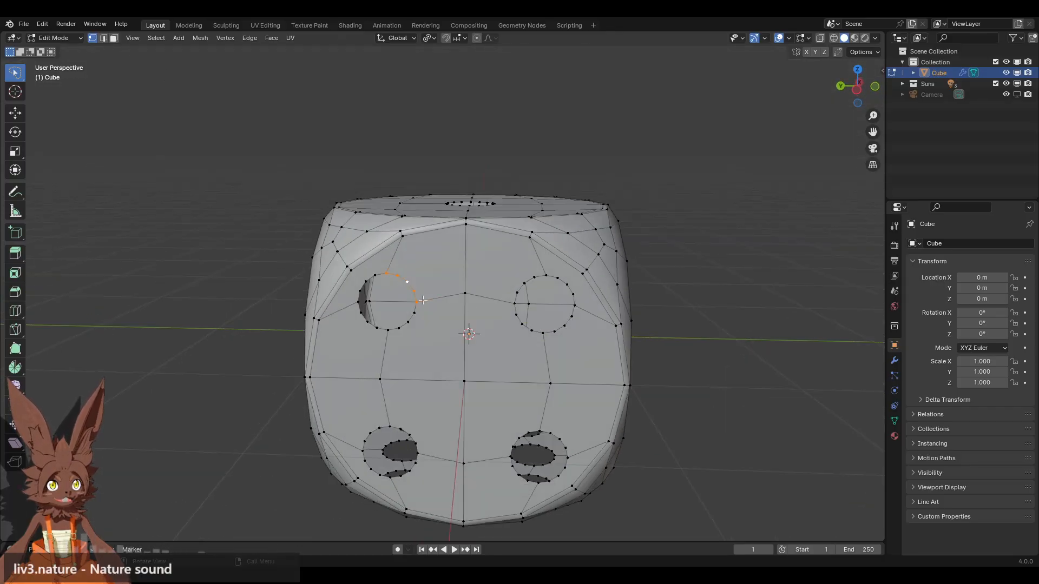
pyautogui.hotkey('ctrl', 'z')
pyautogui.hotkey('ctrl', 'z')
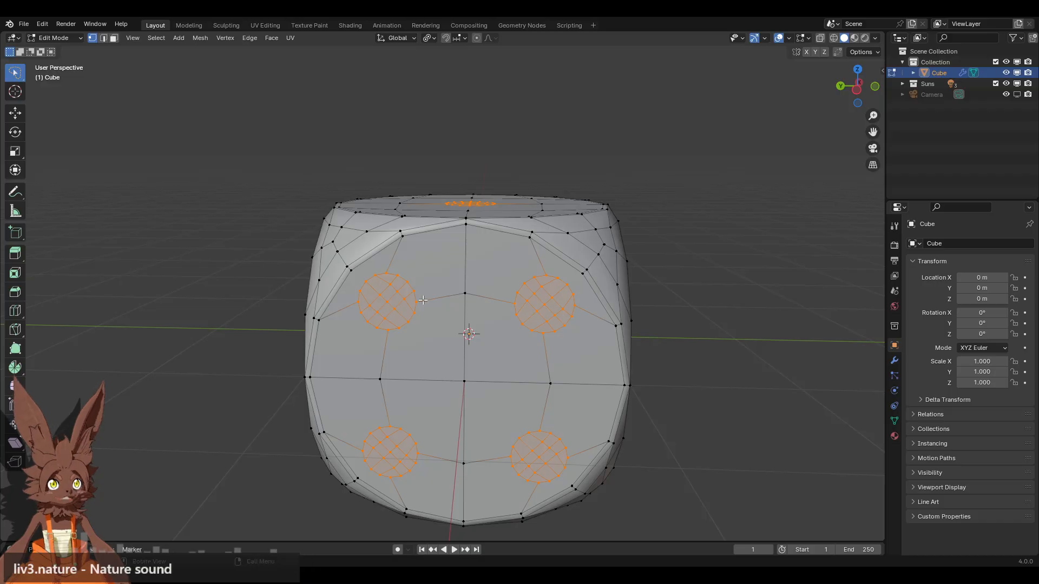
# Shrink the selection to the pip centers, grow it twice to the full circles and delete the faces inside
pyautogui.press('ctrl+KP_Subtract')
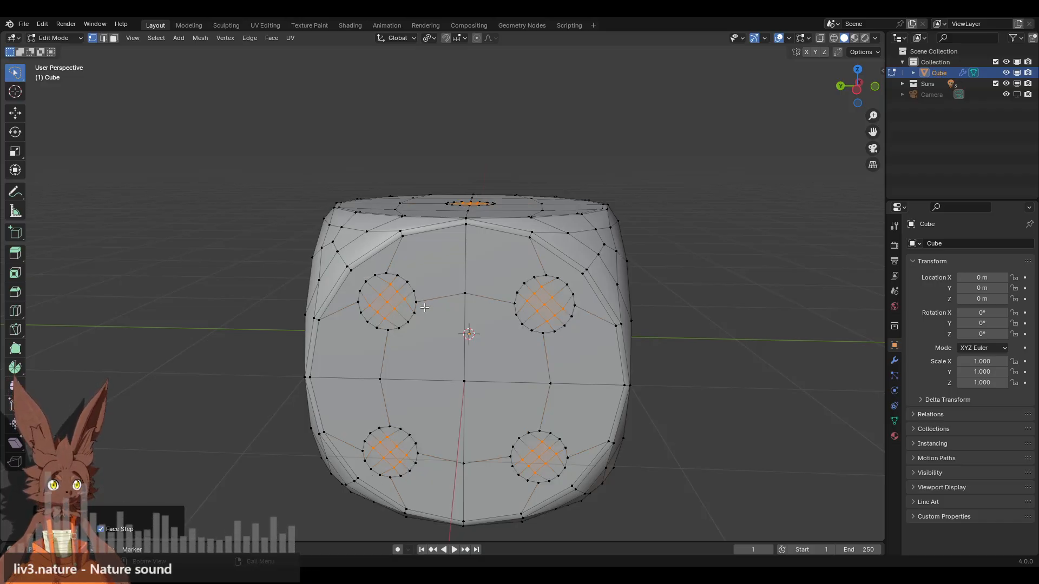
pyautogui.moveTo(464, 278); pyautogui.dragTo(418, 268, button='middle')
pyautogui.press('ctrl+KP_Subtract')
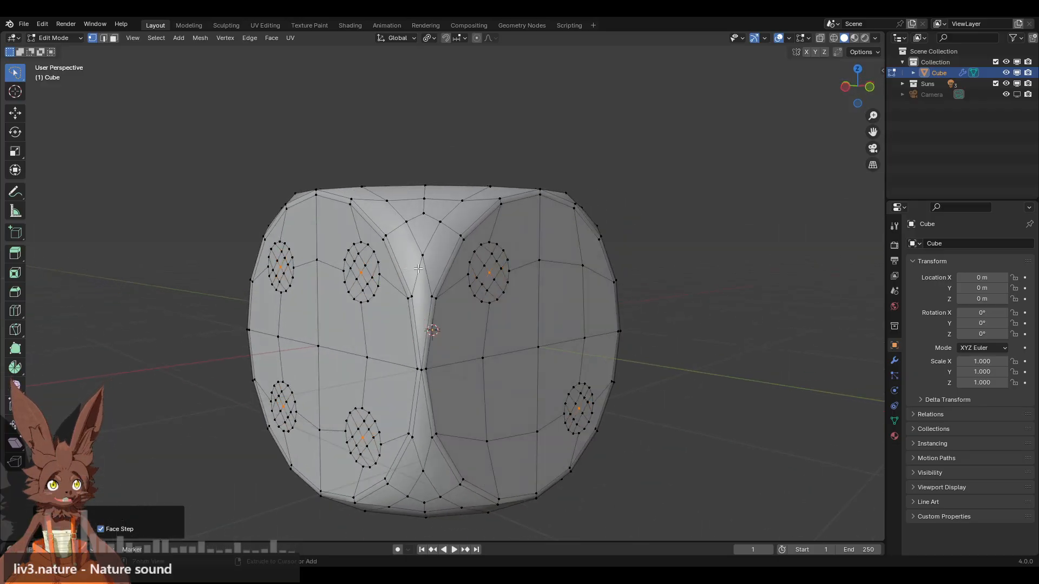
pyautogui.press('ctrl+KP_Add')
pyautogui.press('ctrl+KP_Add')
pyautogui.press('x')
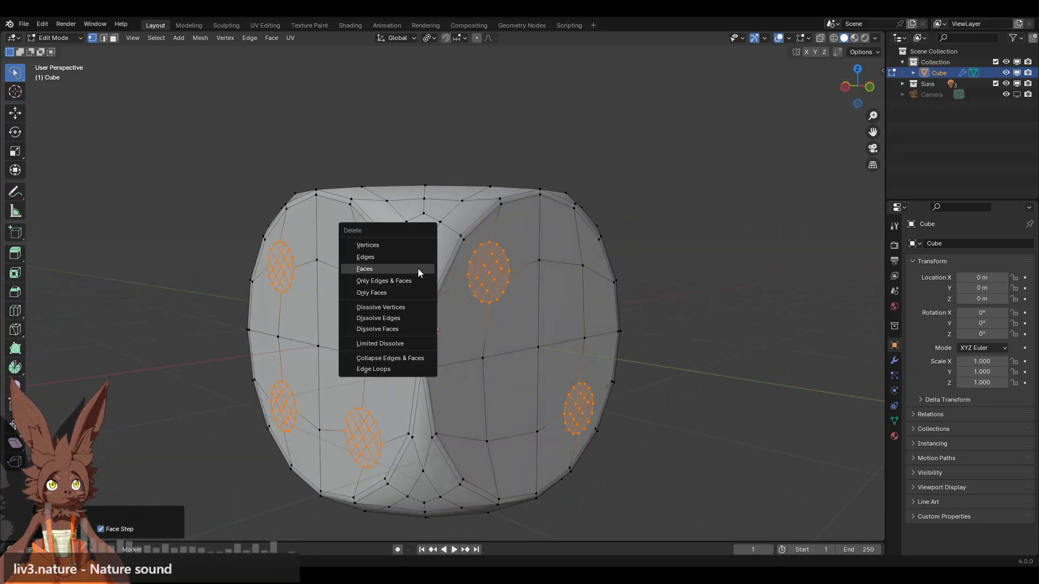
pyautogui.click(418, 269)
# Select the complete rim edges of the upper two pip holes on the four-pip face
pyautogui.moveTo(417, 268); pyautogui.dragTo(404, 266, button='middle')
pyautogui.moveTo(422, 315)
pyautogui.mouseDown(button='middle')
pyautogui.moveTo(404, 309)
pyautogui.moveTo(417, 311)
pyautogui.mouseUp(button='middle')
pyautogui.scroll(1, 417, 311)
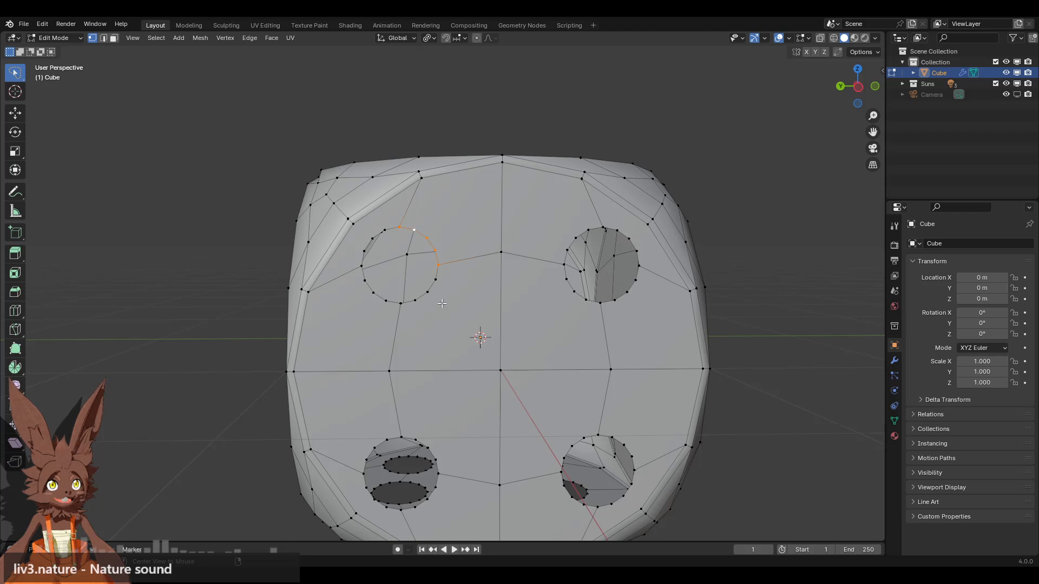
pyautogui.keyDown('alt'); pyautogui.keyDown('shift'); pyautogui.click(431, 292); pyautogui.keyUp('shift'); pyautogui.keyUp('alt')
pyautogui.keyDown('alt'); pyautogui.keyDown('shift'); pyautogui.click(366, 285); pyautogui.keyUp('shift'); pyautogui.keyUp('alt')
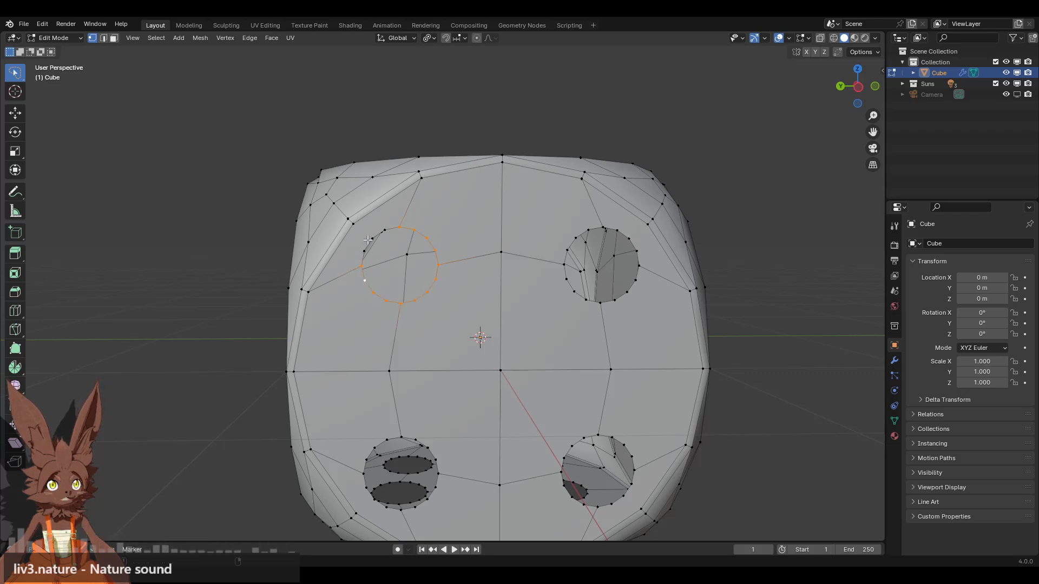
pyautogui.moveTo(523, 284); pyautogui.dragTo(512, 222, button='middle')
pyautogui.keyDown('alt'); pyautogui.keyDown('shift'); pyautogui.click(512, 204); pyautogui.keyUp('shift'); pyautogui.keyUp('alt')
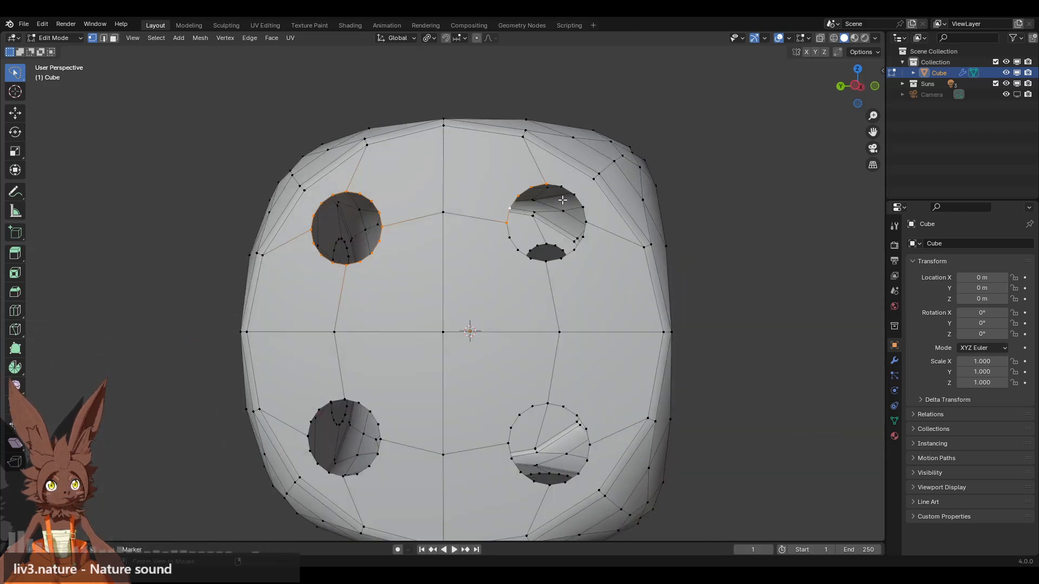
pyautogui.keyDown('alt'); pyautogui.keyDown('shift'); pyautogui.click(568, 190); pyautogui.keyUp('shift'); pyautogui.keyUp('alt')
pyautogui.keyDown('alt'); pyautogui.keyDown('shift'); pyautogui.click(568, 259); pyautogui.keyUp('shift'); pyautogui.keyUp('alt')
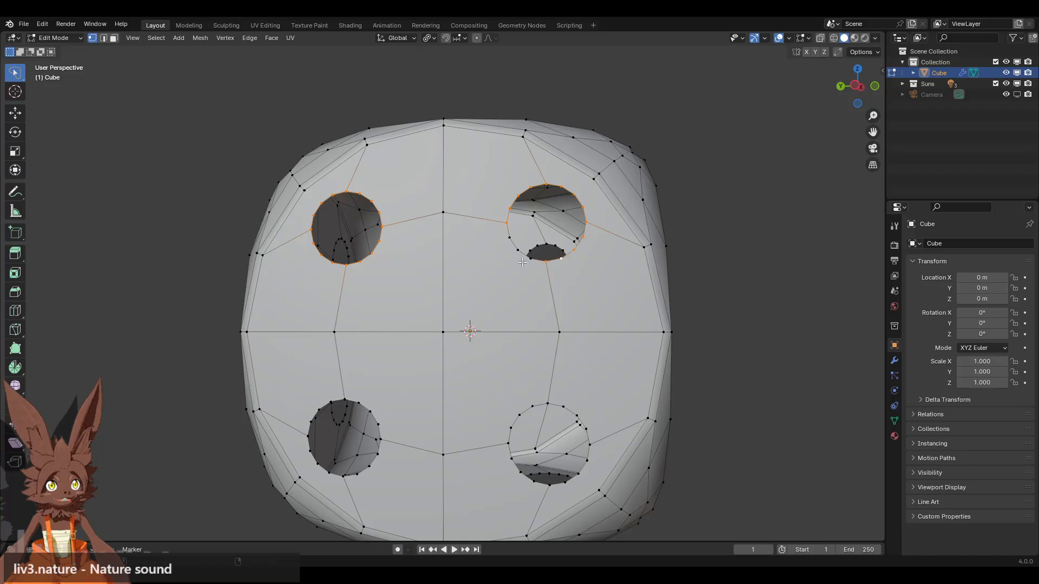
# Add the rims of the lower two pip holes on the four-pip face to the selection
pyautogui.moveTo(503, 345); pyautogui.dragTo(485, 276, button='middle')
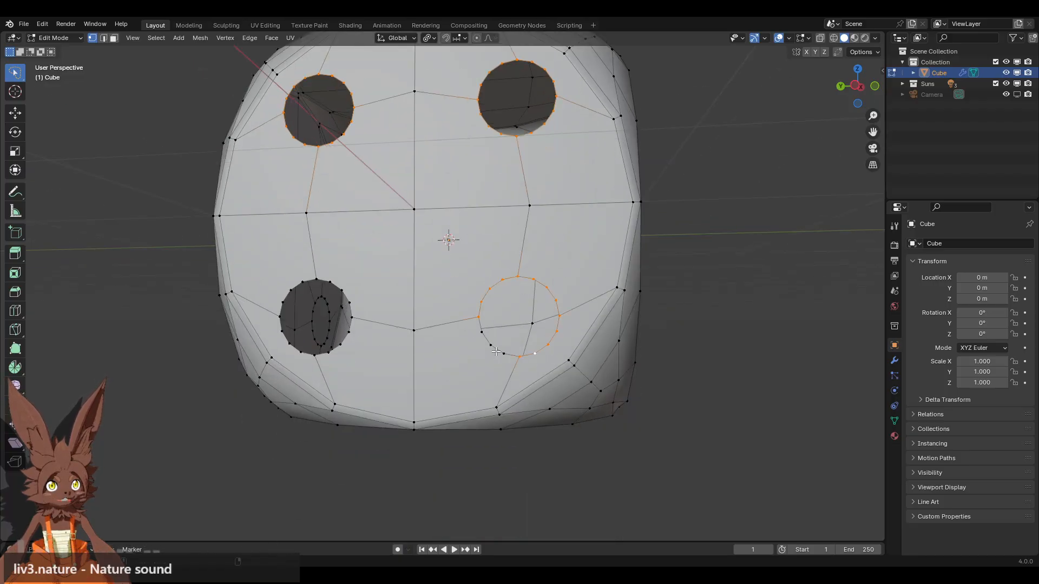
pyautogui.keyDown('alt'); pyautogui.keyDown('shift'); pyautogui.click(350, 326); pyautogui.keyUp('shift'); pyautogui.keyUp('alt')
pyautogui.keyDown('alt'); pyautogui.keyDown('shift'); pyautogui.click(345, 287); pyautogui.keyUp('shift'); pyautogui.keyUp('alt')
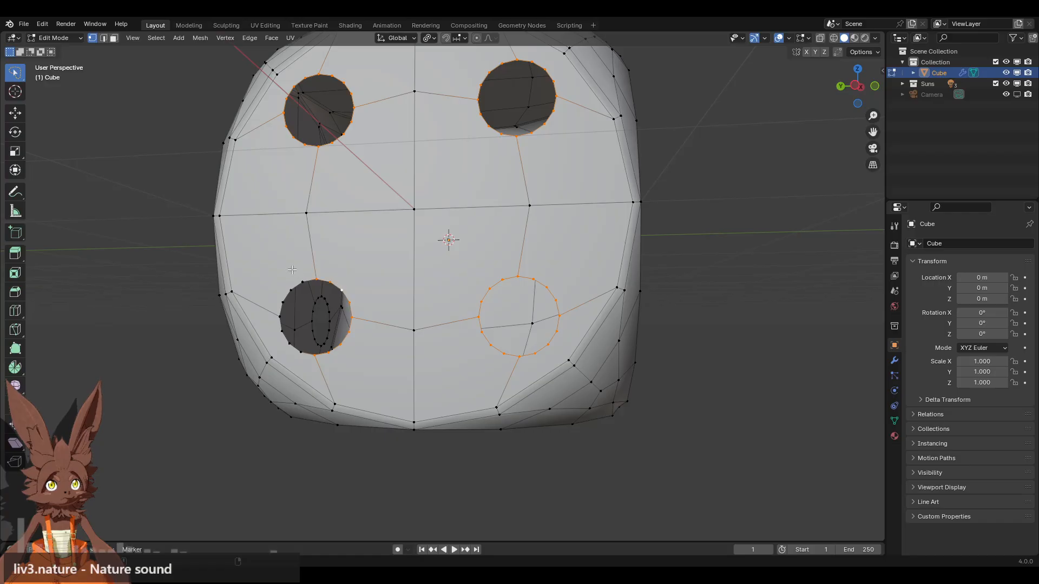
pyautogui.keyDown('alt'); pyautogui.keyDown('shift'); pyautogui.click(293, 283); pyautogui.keyUp('shift'); pyautogui.keyUp('alt')
# Add the rims of both pip holes on the two-pip face to the selection
pyautogui.moveTo(605, 274); pyautogui.dragTo(491, 296, button='middle')
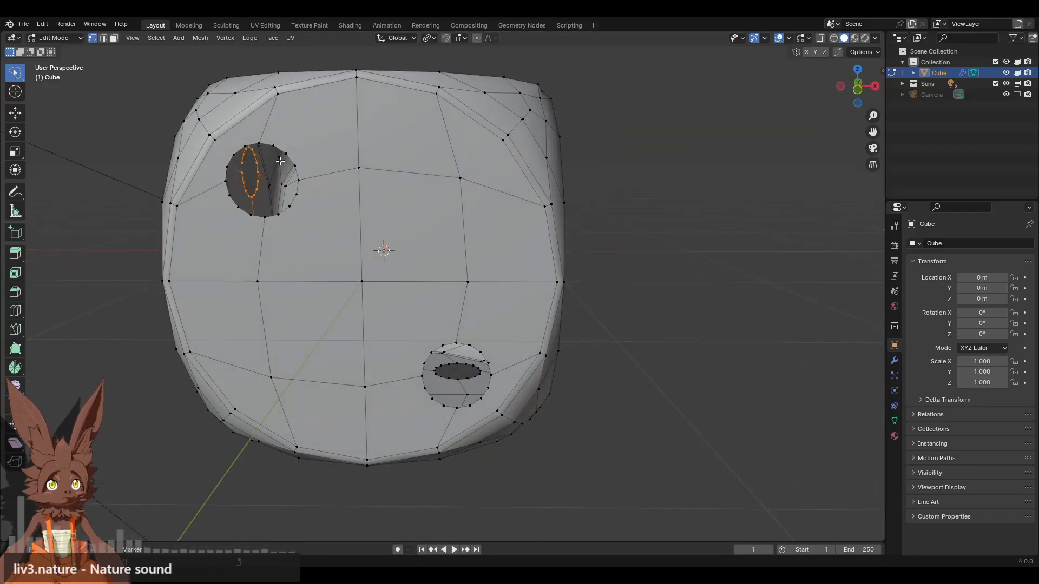
pyautogui.keyDown('alt'); pyautogui.keyDown('shift'); pyautogui.click(293, 150); pyautogui.keyUp('shift'); pyautogui.keyUp('alt')
pyautogui.keyDown('alt'); pyautogui.keyDown('shift'); pyautogui.click(231, 152); pyautogui.keyUp('shift'); pyautogui.keyUp('alt')
pyautogui.keyDown('alt'); pyautogui.keyDown('shift'); pyautogui.click(236, 210); pyautogui.keyUp('shift'); pyautogui.keyUp('alt')
pyautogui.keyDown('alt'); pyautogui.keyDown('shift'); pyautogui.click(304, 222); pyautogui.keyUp('shift'); pyautogui.keyUp('alt')
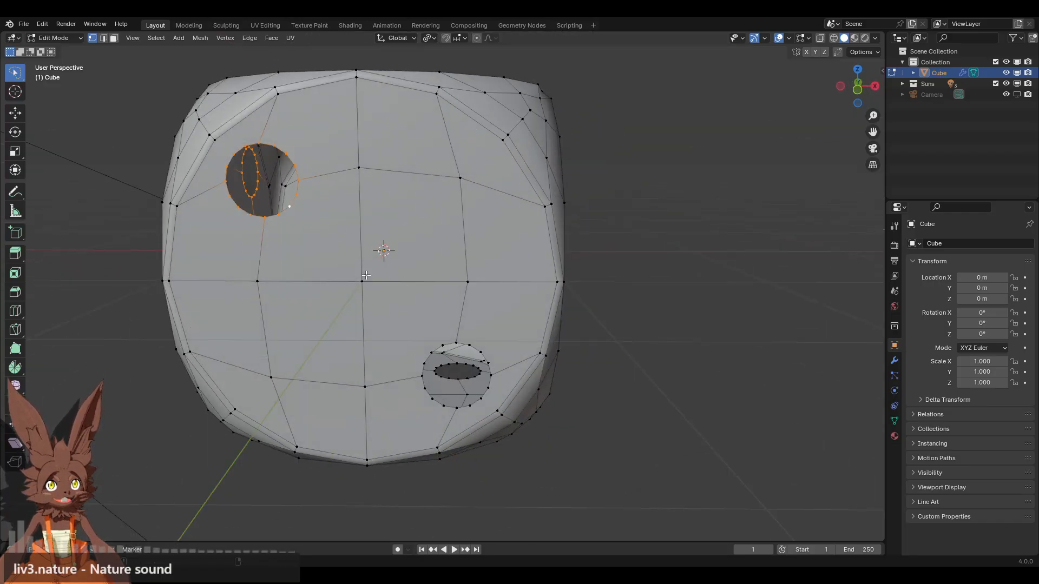
pyautogui.keyDown('alt'); pyautogui.keyDown('shift'); pyautogui.click(438, 342); pyautogui.keyUp('shift'); pyautogui.keyUp('alt')
pyautogui.keyDown('alt'); pyautogui.keyDown('shift'); pyautogui.click(493, 345); pyautogui.keyUp('shift'); pyautogui.keyUp('alt')
pyautogui.keyDown('alt'); pyautogui.keyDown('shift'); pyautogui.click(425, 410); pyautogui.keyUp('shift'); pyautogui.keyUp('alt')
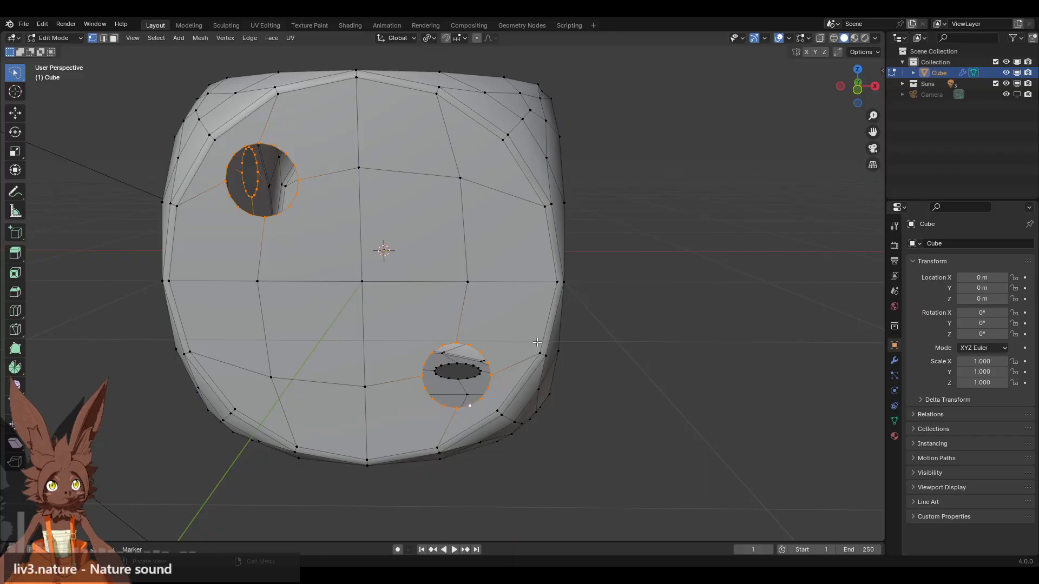
# Add the rim of the upper corner hole on the three-pip face to the selection, undoing any stray edge loops
pyautogui.moveTo(537, 342); pyautogui.dragTo(390, 273, button='middle')
pyautogui.keyDown('alt'); pyautogui.keyDown('shift'); pyautogui.click(351, 197); pyautogui.keyUp('shift'); pyautogui.keyUp('alt')
pyautogui.keyDown('alt'); pyautogui.keyDown('shift'); pyautogui.click(347, 140); pyautogui.keyUp('shift'); pyautogui.keyUp('alt')
pyautogui.keyDown('alt'); pyautogui.keyDown('shift'); pyautogui.click(413, 134); pyautogui.keyUp('shift'); pyautogui.keyUp('alt')
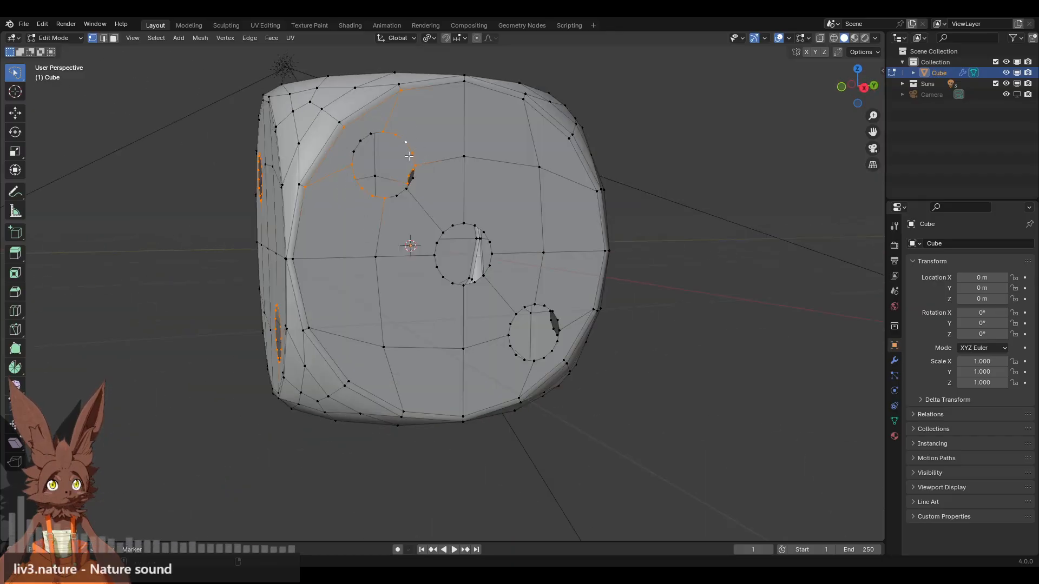
pyautogui.hotkey('ctrl', 'z')
pyautogui.hotkey('ctrl', 'z')
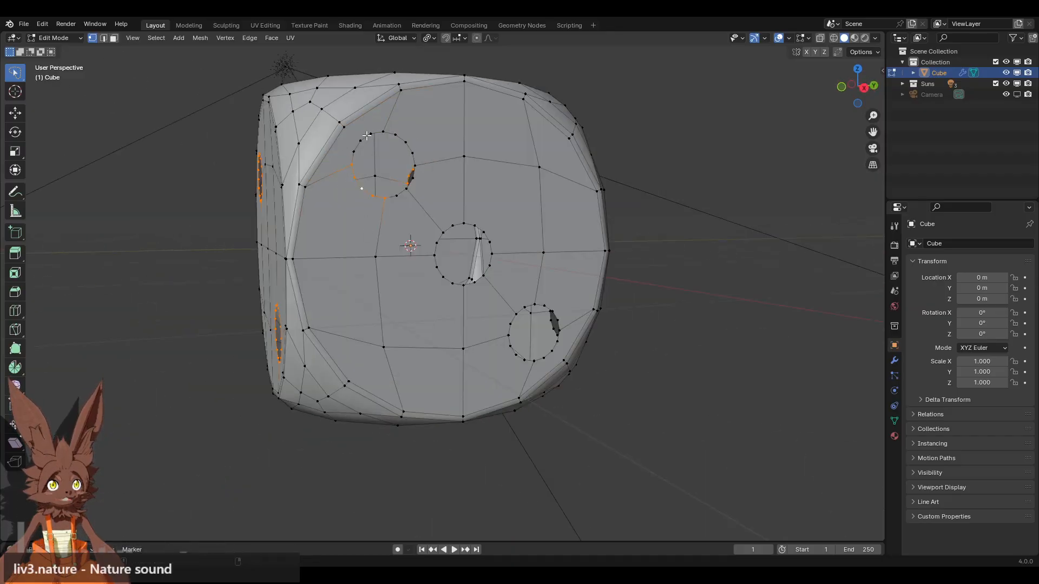
pyautogui.moveTo(419, 186); pyautogui.dragTo(401, 188, button='middle')
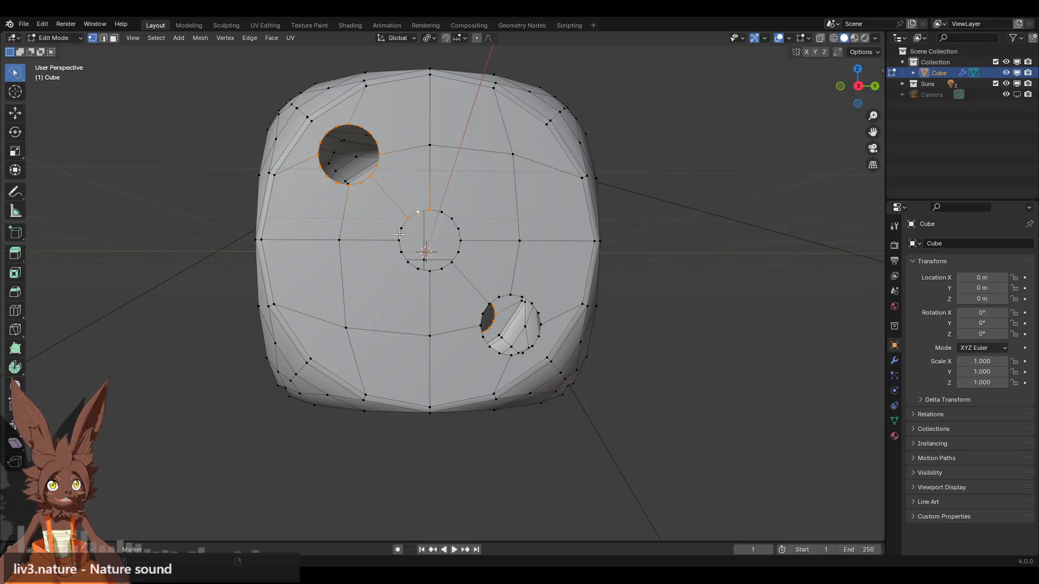
# Add the rims of the center and lower corner holes on the three-pip face, undoing any stray edge loop
pyautogui.keyDown('alt'); pyautogui.keyDown('shift'); pyautogui.click(417, 273); pyautogui.keyUp('shift'); pyautogui.keyUp('alt')
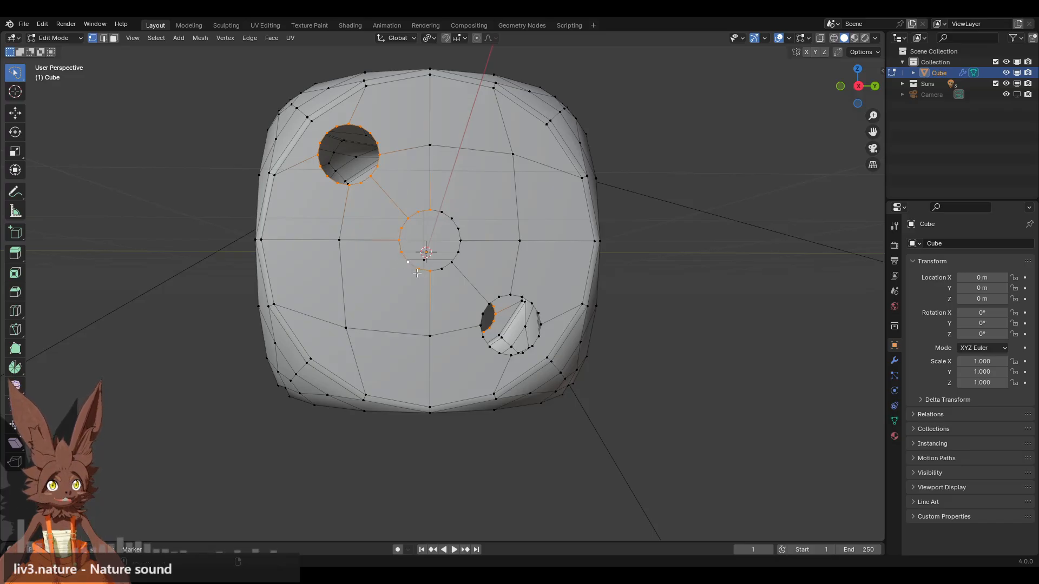
pyautogui.keyDown('alt'); pyautogui.keyDown('shift'); pyautogui.click(465, 252); pyautogui.keyUp('shift'); pyautogui.keyUp('alt')
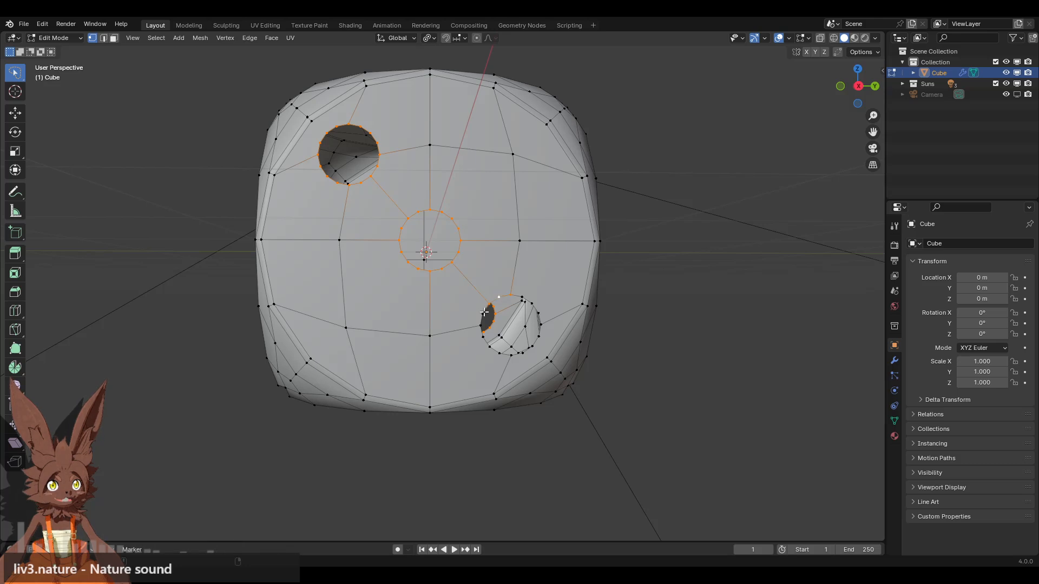
pyautogui.keyDown('alt'); pyautogui.keyDown('shift'); pyautogui.click(555, 324); pyautogui.keyUp('shift'); pyautogui.keyUp('alt')
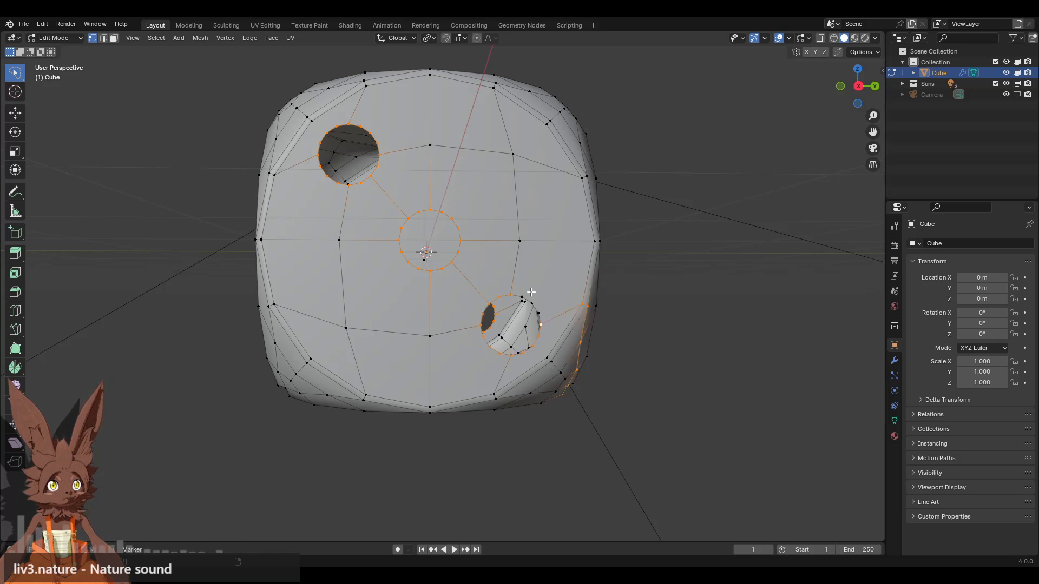
pyautogui.moveTo(536, 297); pyautogui.dragTo(508, 271, button='middle')
pyautogui.hotkey('ctrl', 'z')
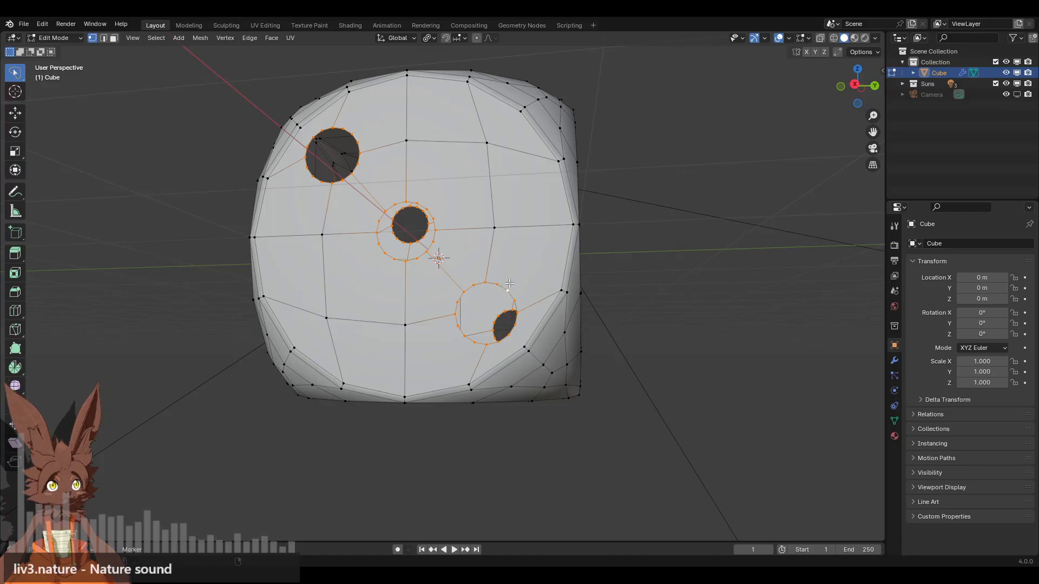
# Add the rims of all five pip holes on the five-pip face to the selection
pyautogui.scroll(-2, 542, 262)
pyautogui.moveTo(547, 256); pyautogui.dragTo(470, 284, button='middle')
pyautogui.scroll(1, 482, 262)
pyautogui.scroll(2, 469, 284)
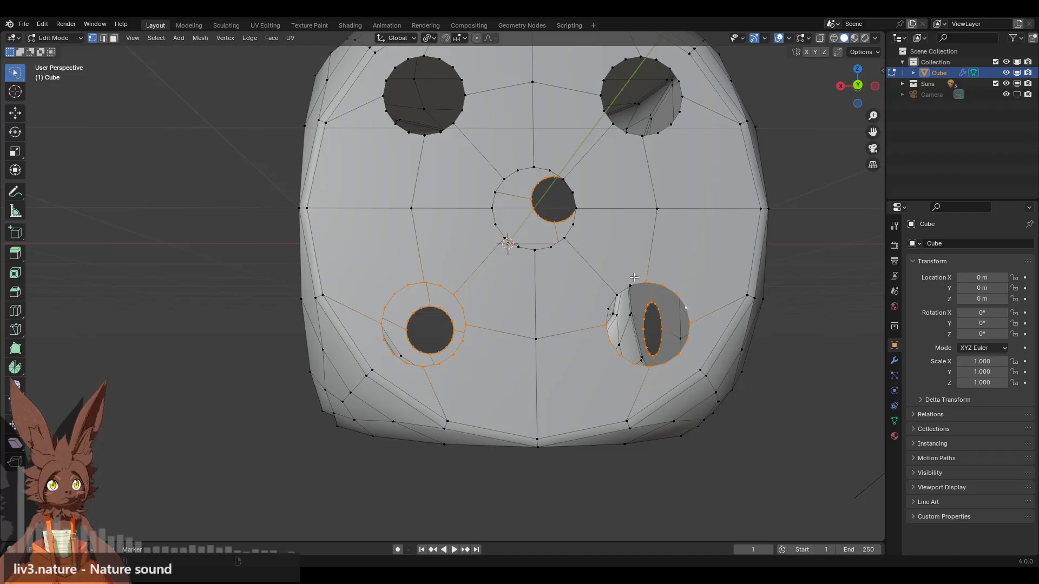
pyautogui.moveTo(563, 265); pyautogui.dragTo(647, 161, button='middle')
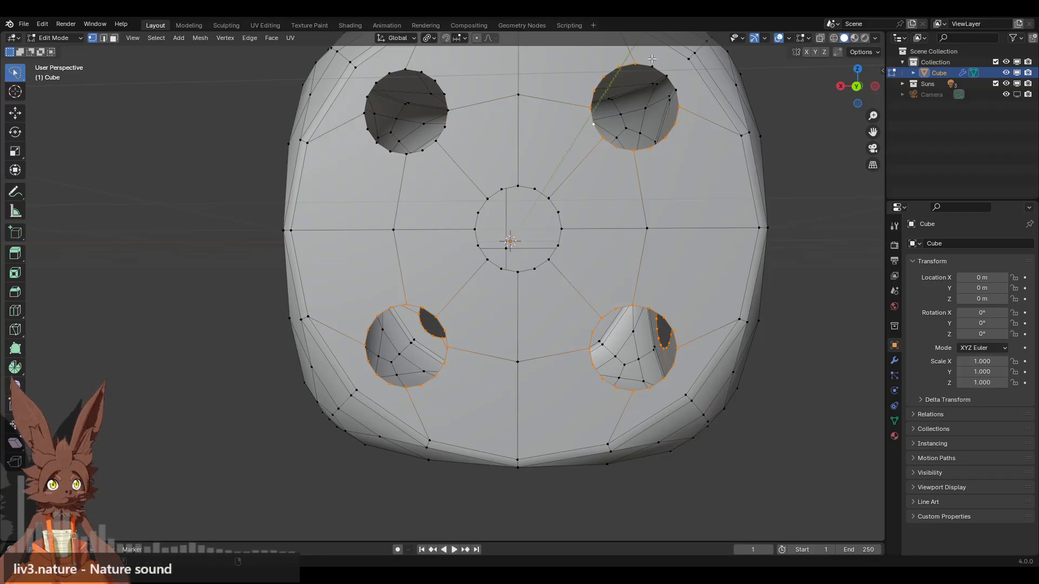
pyautogui.moveTo(500, 124); pyautogui.dragTo(479, 160, button='middle')
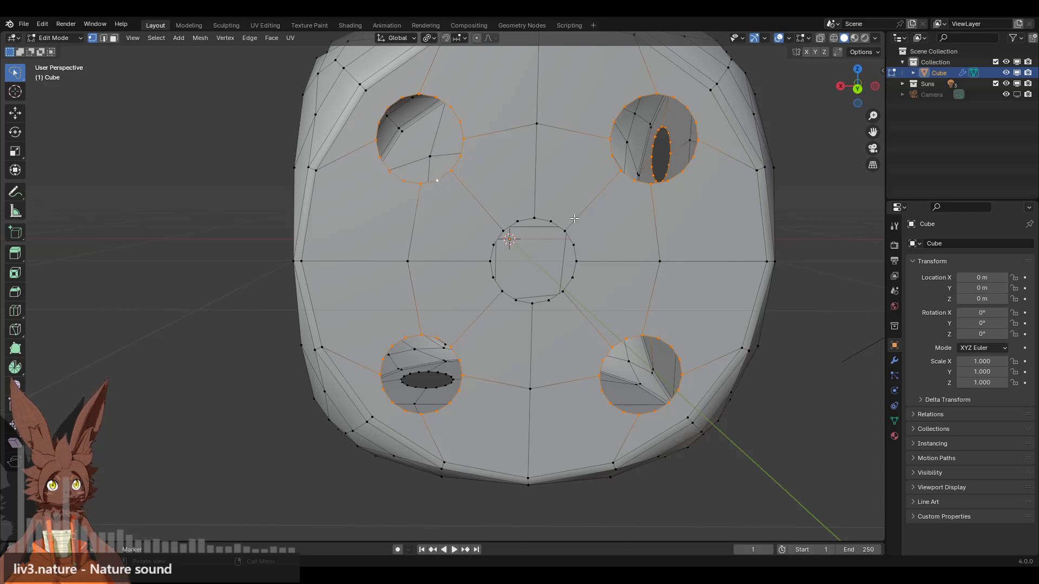
pyautogui.scroll(-2, 574, 219)
pyautogui.moveTo(655, 219); pyautogui.dragTo(509, 233, button='middle')
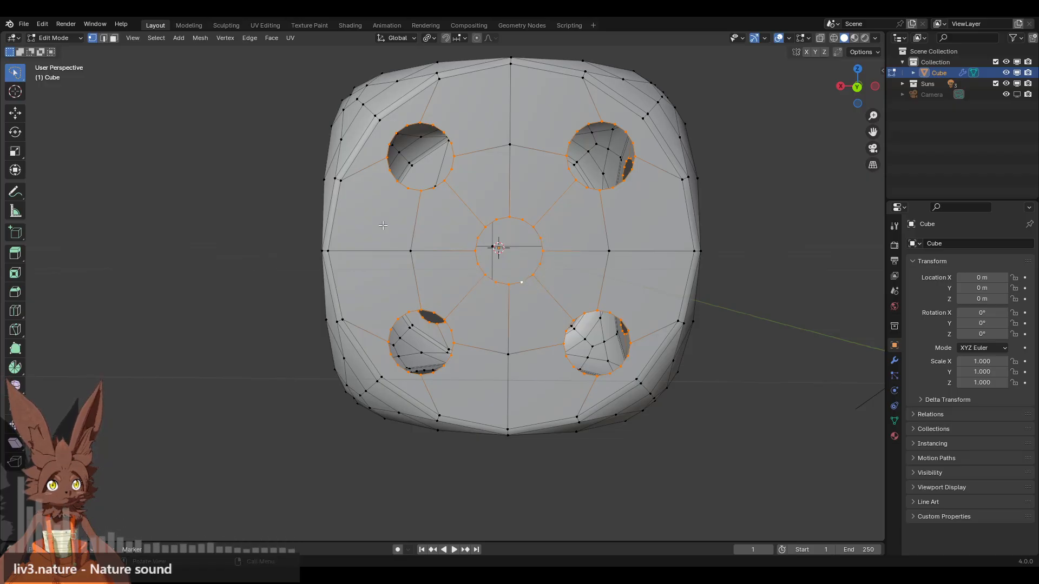
# Add the rim of the single center hole on the one-pip face to the selection
pyautogui.moveTo(382, 225); pyautogui.dragTo(511, 302, button='middle')
pyautogui.scroll(4, 503, 303)
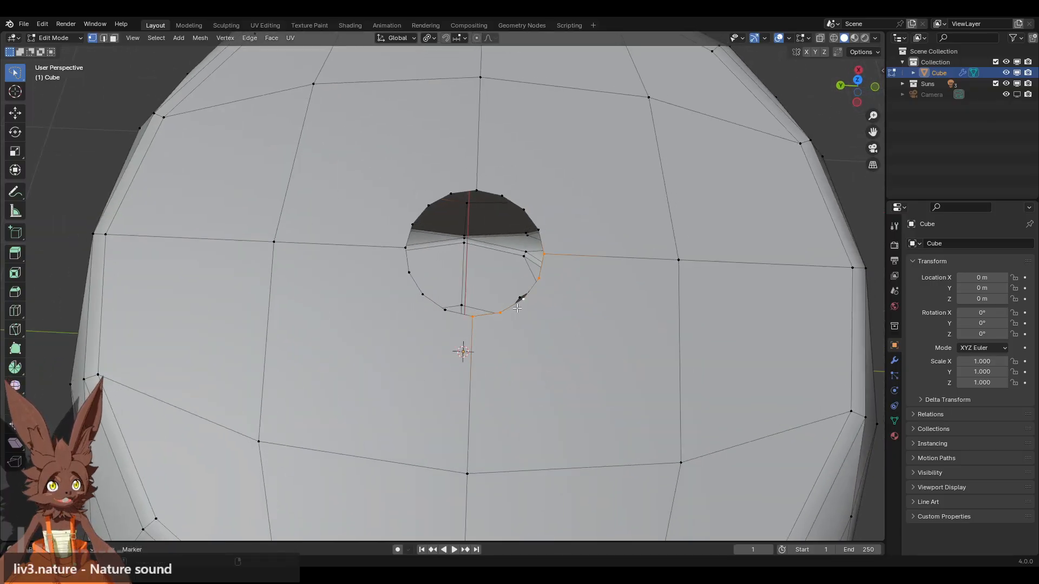
pyautogui.keyDown('shift'); pyautogui.click(528, 200); pyautogui.keyUp('shift')
pyautogui.scroll(-5, 392, 291)
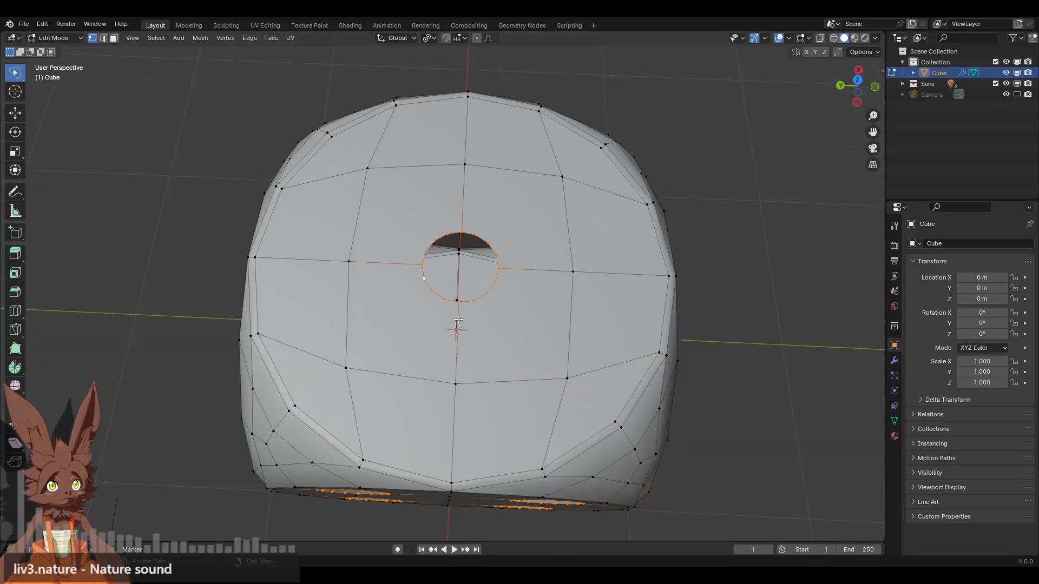
# Add the rims of all six pip holes on the six-pip face to the selection
pyautogui.moveTo(392, 290); pyautogui.dragTo(484, 222, button='middle')
pyautogui.scroll(5, 484, 222)
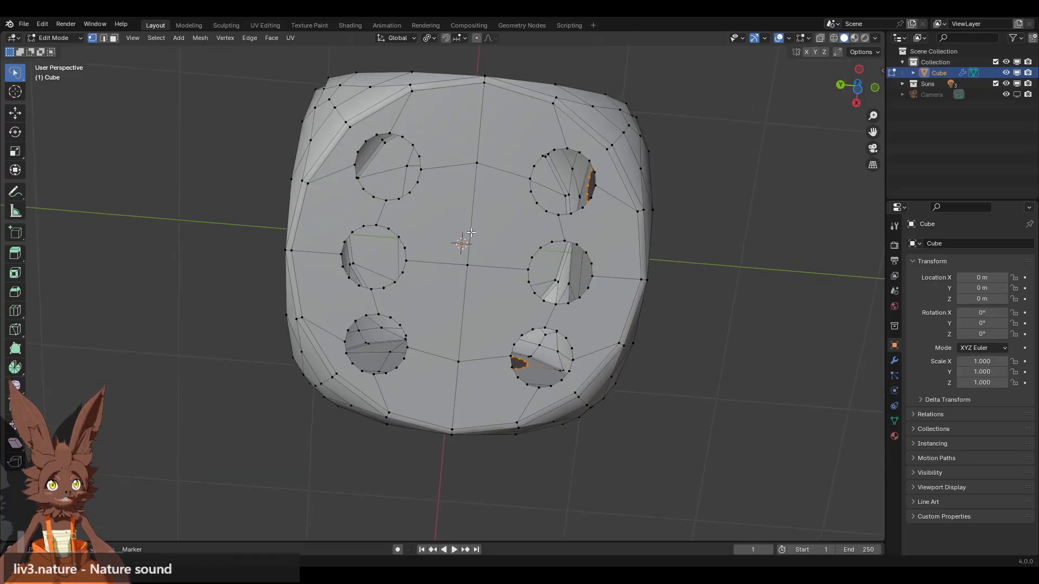
pyautogui.scroll(-1, 410, 117)
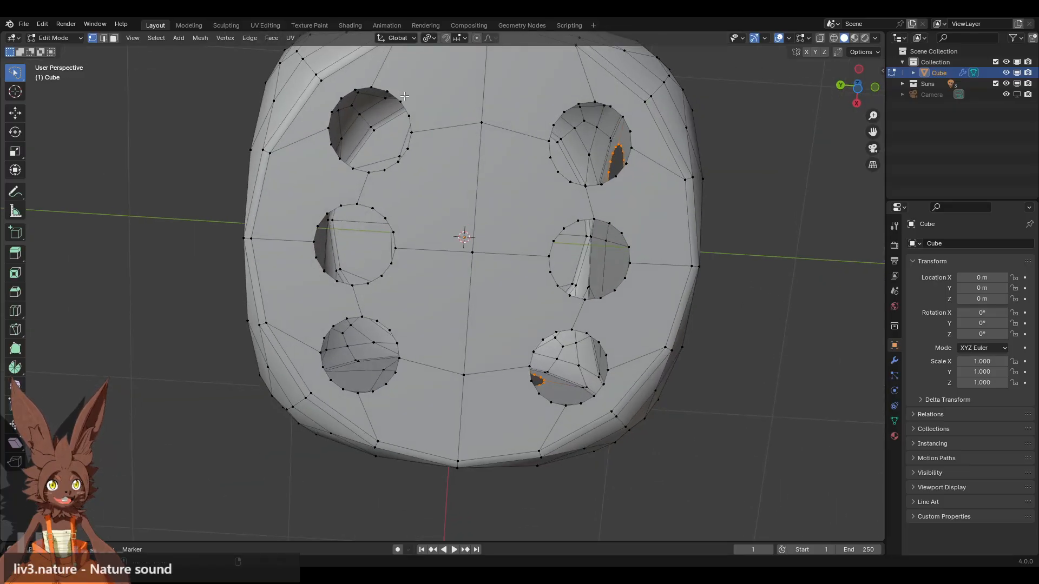
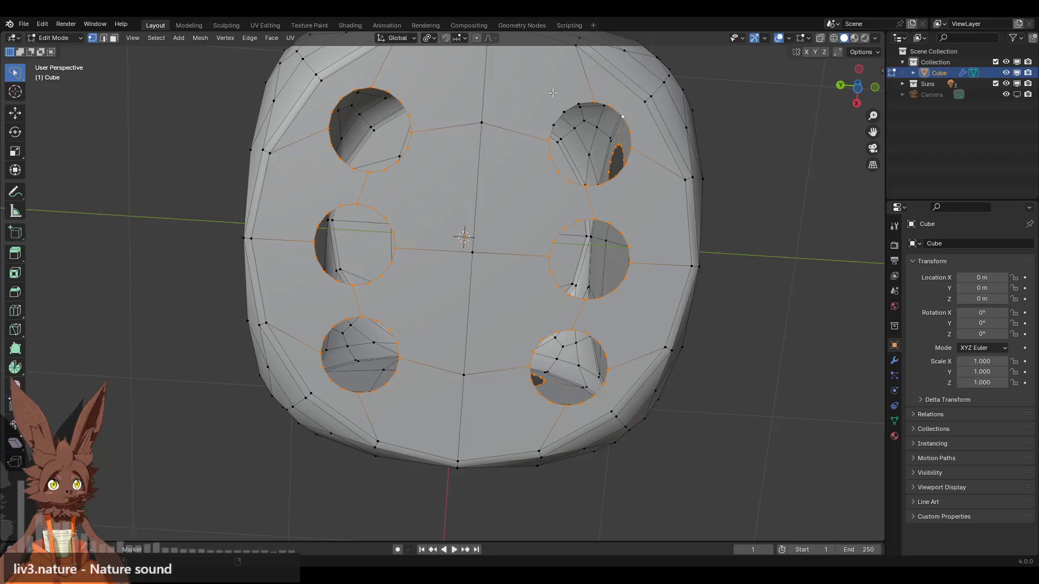
# Display the die in wireframe to check the selected pip rims on every face
pyautogui.scroll(-4, 573, 131)
pyautogui.moveTo(572, 132); pyautogui.dragTo(472, 260, button='middle')
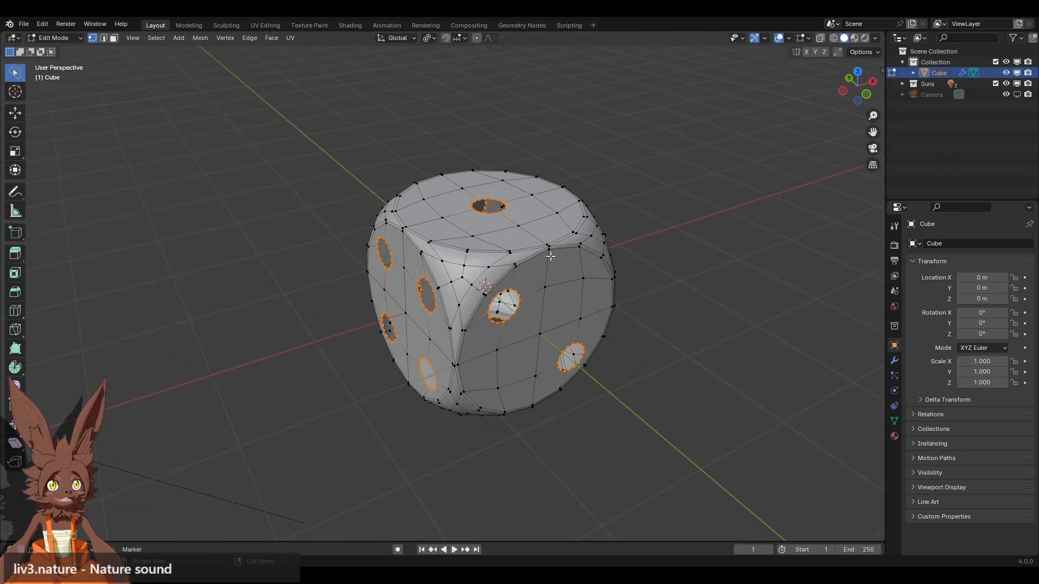
pyautogui.click(833, 38)
pyautogui.moveTo(571, 226); pyautogui.dragTo(572, 216, button='middle')
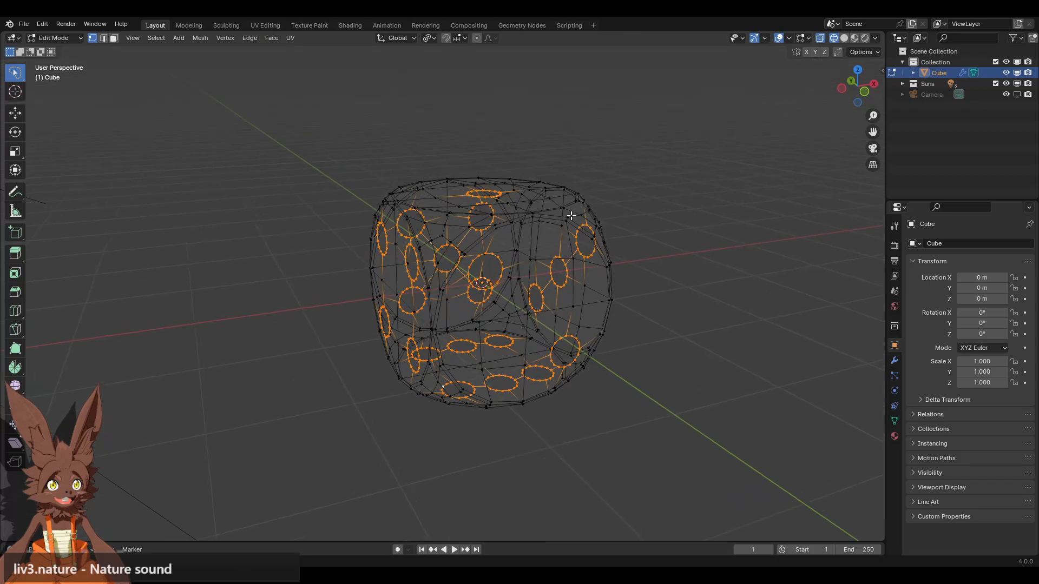
pyautogui.scroll(2, 572, 216)
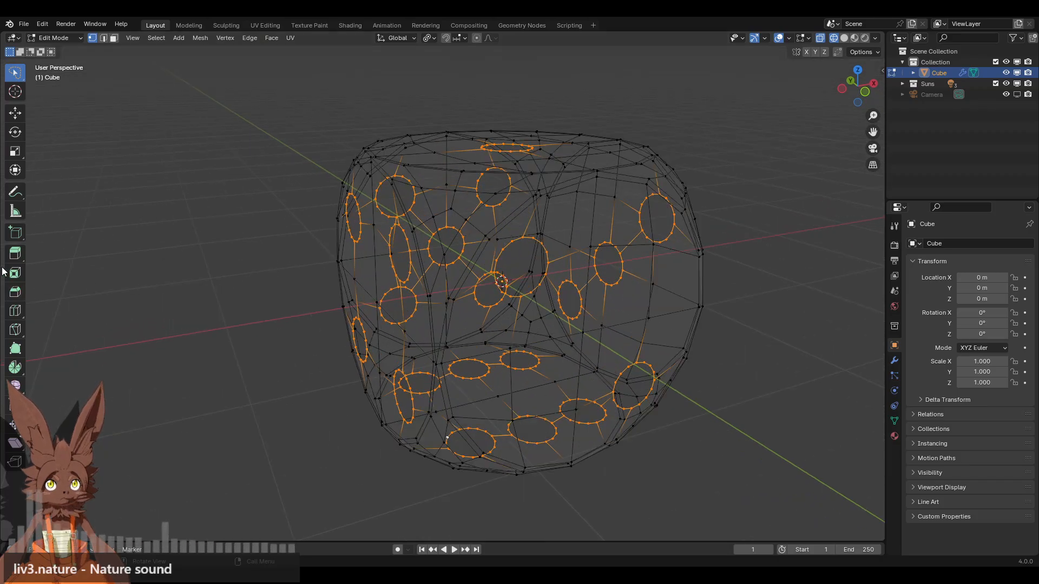
# Try to extrude the selected pip rims inward by about 0.126 m with Extrude Manifold
pyautogui.click(20, 256)
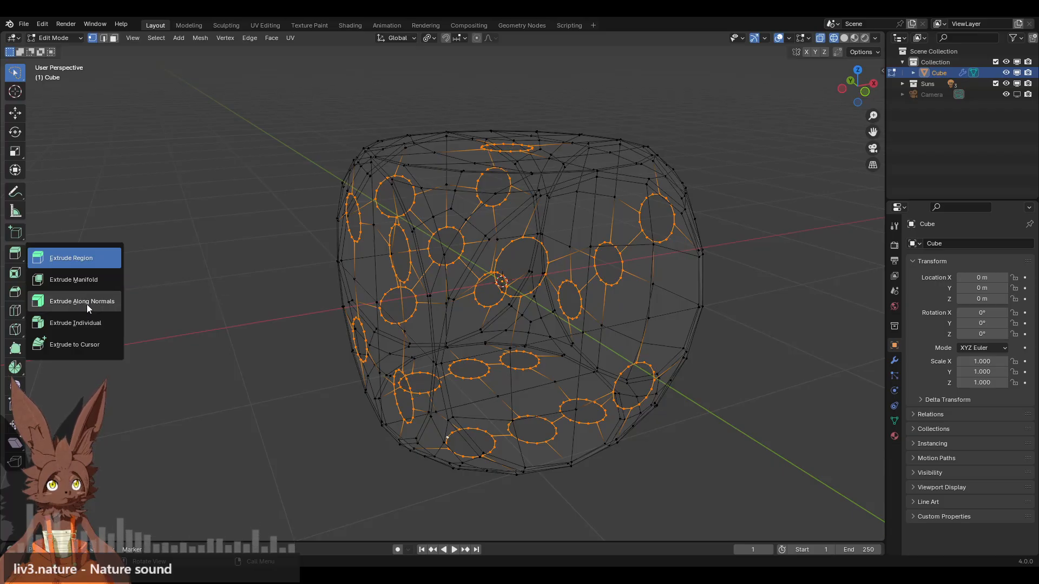
pyautogui.click(90, 279)
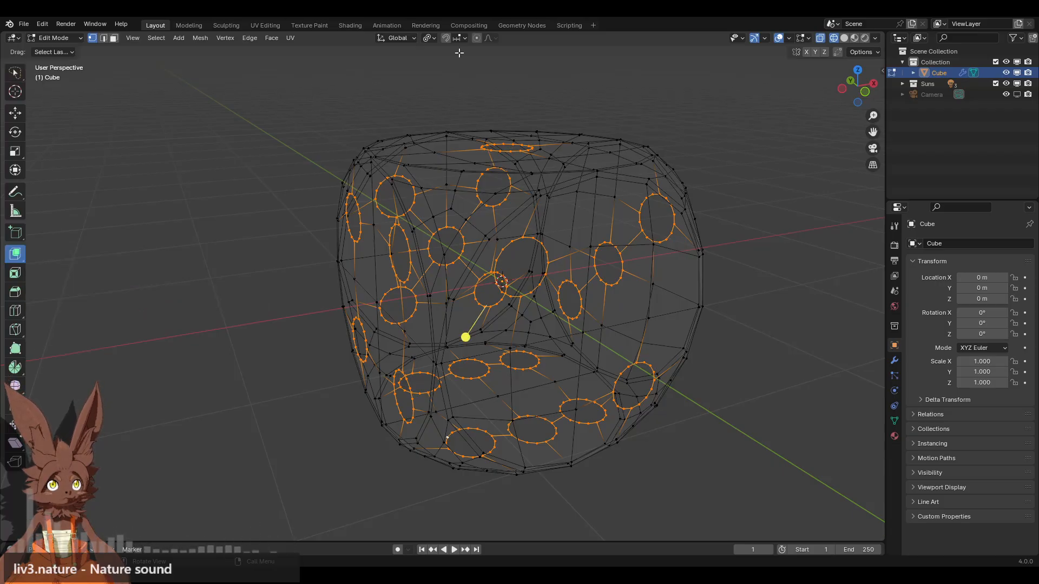
pyautogui.click(432, 38)
pyautogui.moveTo(534, 174); pyautogui.dragTo(509, 182, button='middle')
pyautogui.click(428, 37)
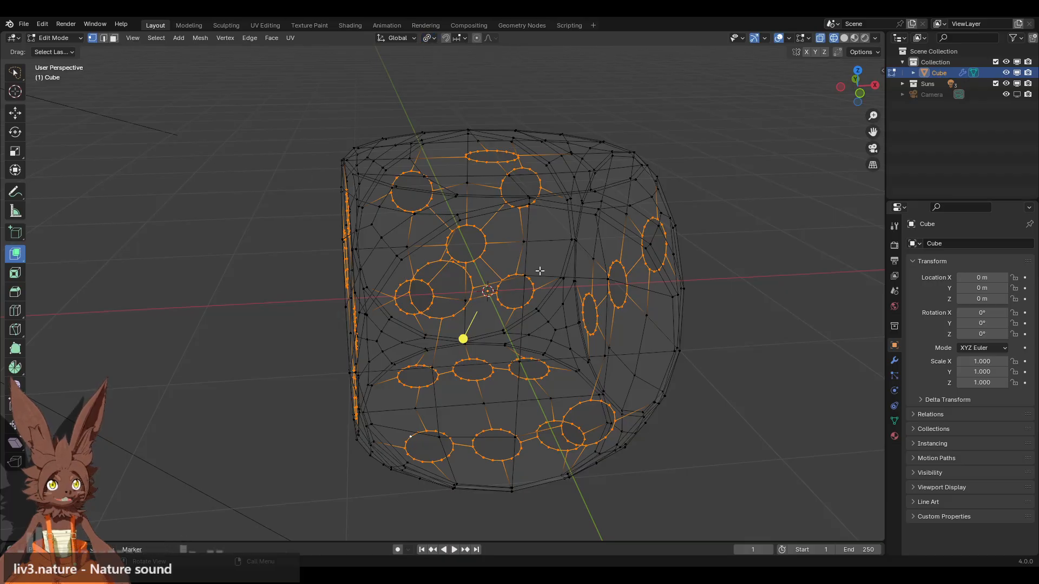
pyautogui.moveTo(539, 270); pyautogui.dragTo(531, 276, button='middle')
pyautogui.press('e')
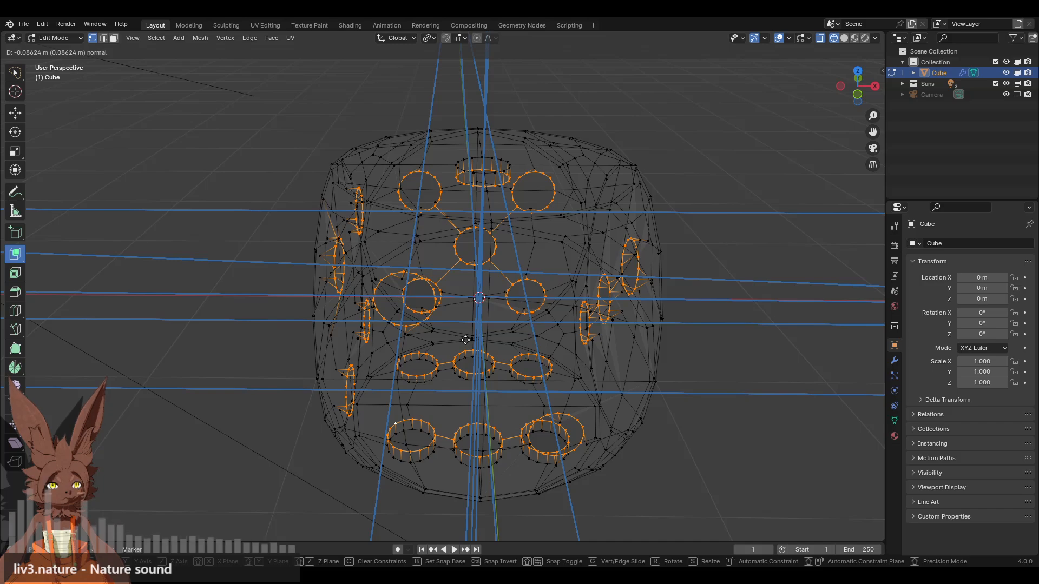
pyautogui.click(466, 338)
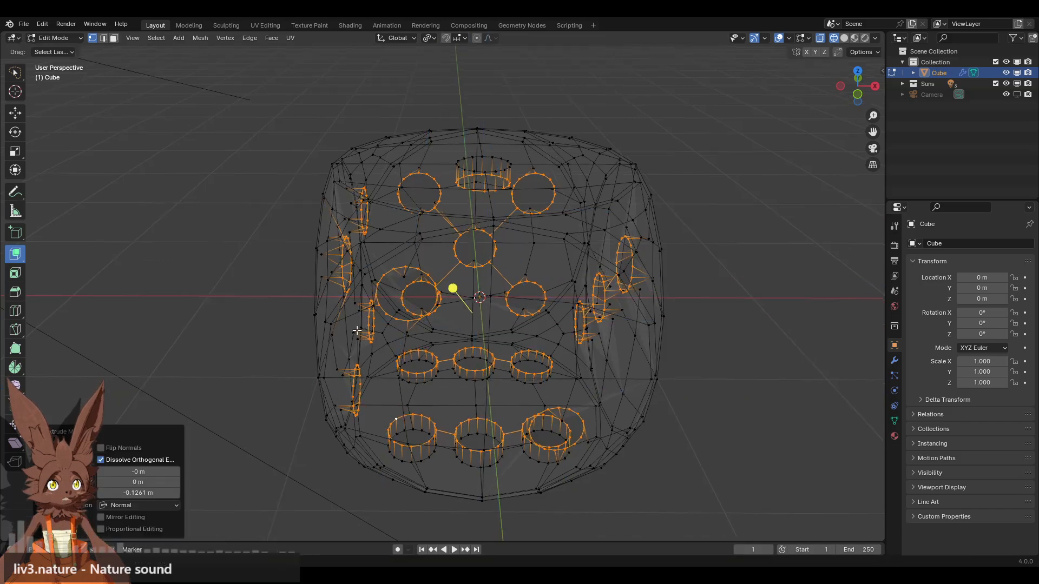
pyautogui.moveTo(466, 338); pyautogui.dragTo(330, 289, button='middle')
# Try to extrude the pip rims about 0.236 m inward with Extrude Along Normals, and undo it
pyautogui.moveTo(23, 255); pyautogui.dragTo(82, 273)
pyautogui.moveTo(464, 284); pyautogui.dragTo(444, 287, button='middle')
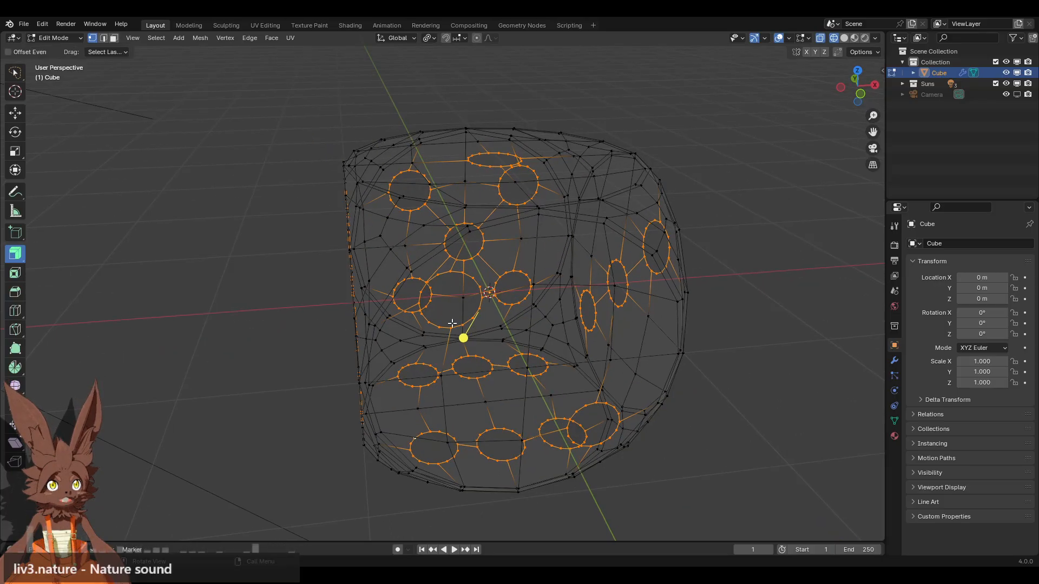
pyautogui.moveTo(468, 339); pyautogui.dragTo(471, 349)
pyautogui.moveTo(476, 346); pyautogui.dragTo(526, 325, button='middle')
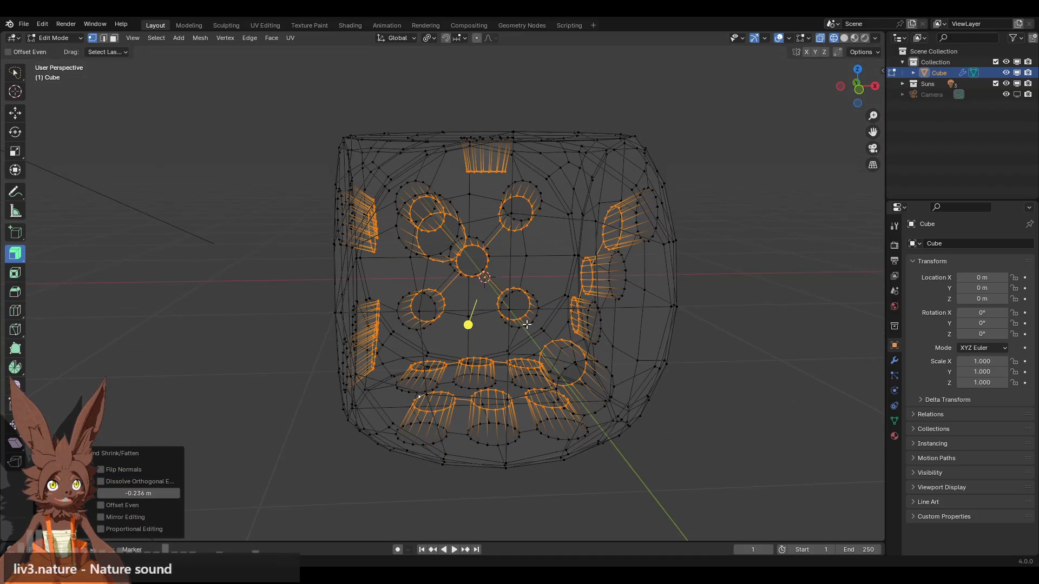
pyautogui.hotkey('ctrl', 'z')
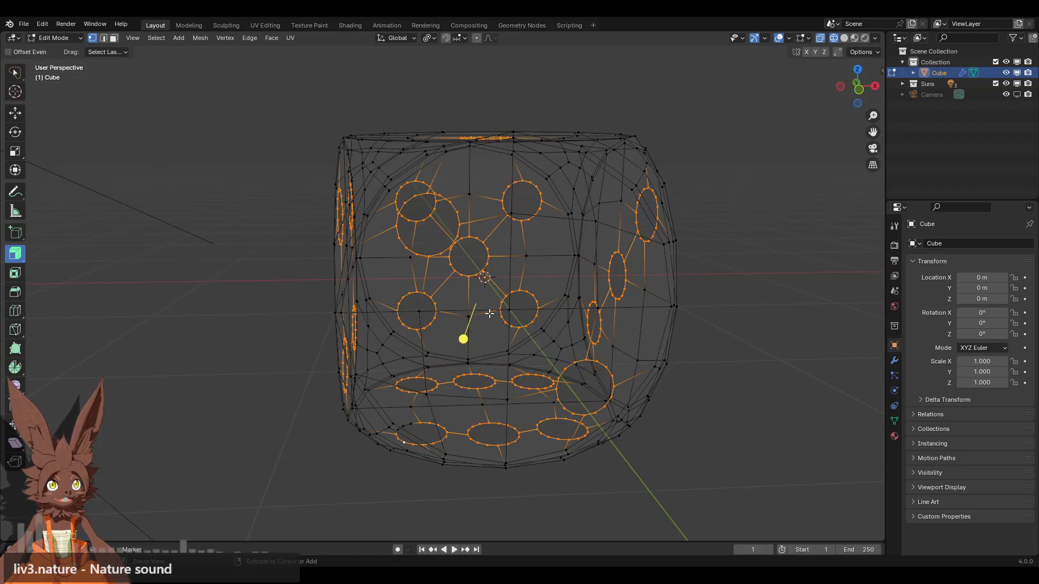
# Try another Extrude Along Normals on the pip rims, about 0.22 m inward
pyautogui.moveTo(440, 330); pyautogui.dragTo(428, 390, button='middle')
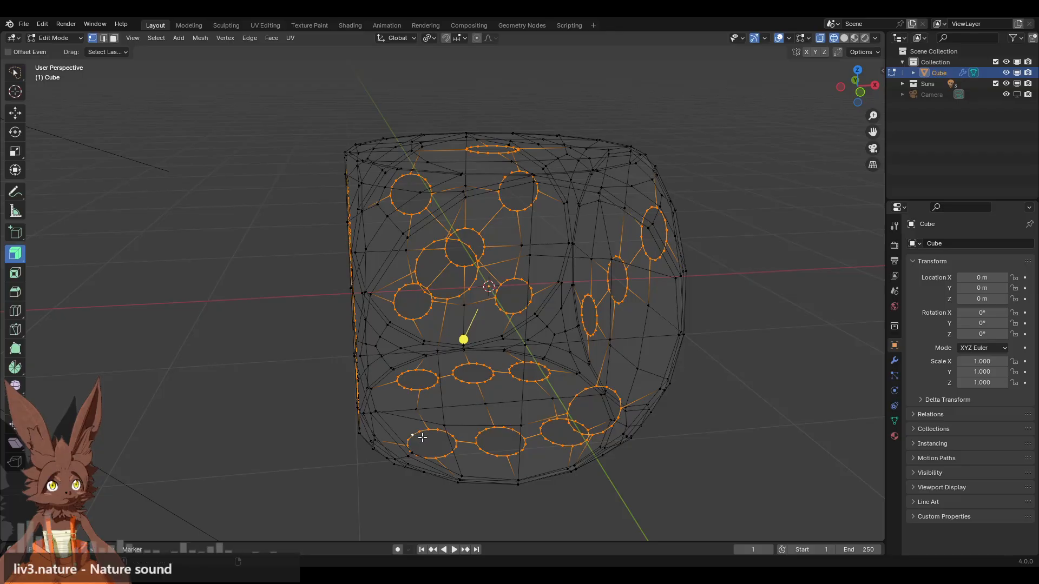
pyautogui.moveTo(470, 335); pyautogui.dragTo(491, 308, button='middle')
pyautogui.moveTo(461, 341); pyautogui.dragTo(466, 350)
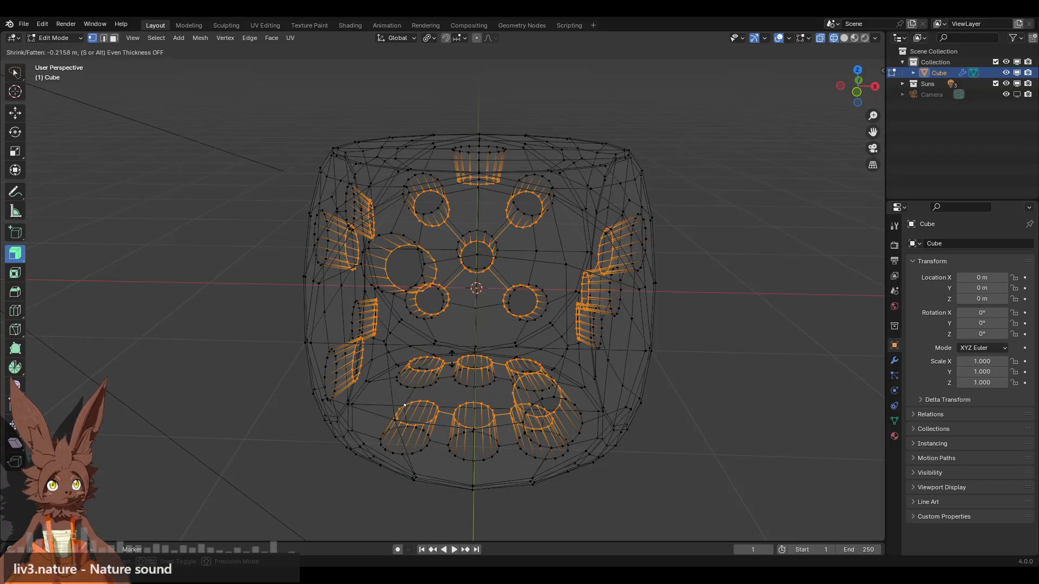
pyautogui.press('s')
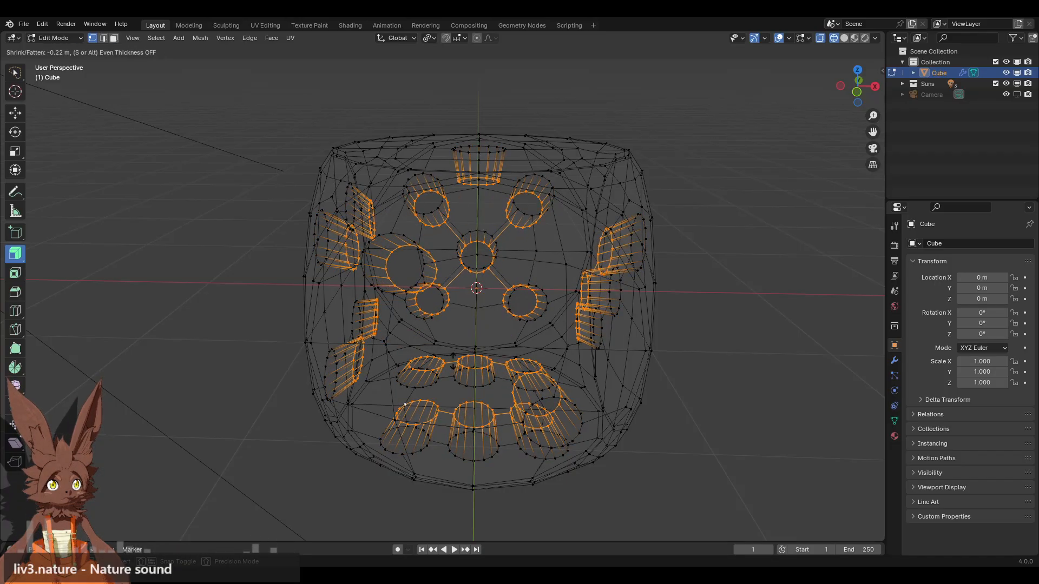
pyautogui.click(451, 357)
pyautogui.moveTo(459, 328); pyautogui.dragTo(465, 287, button='middle')
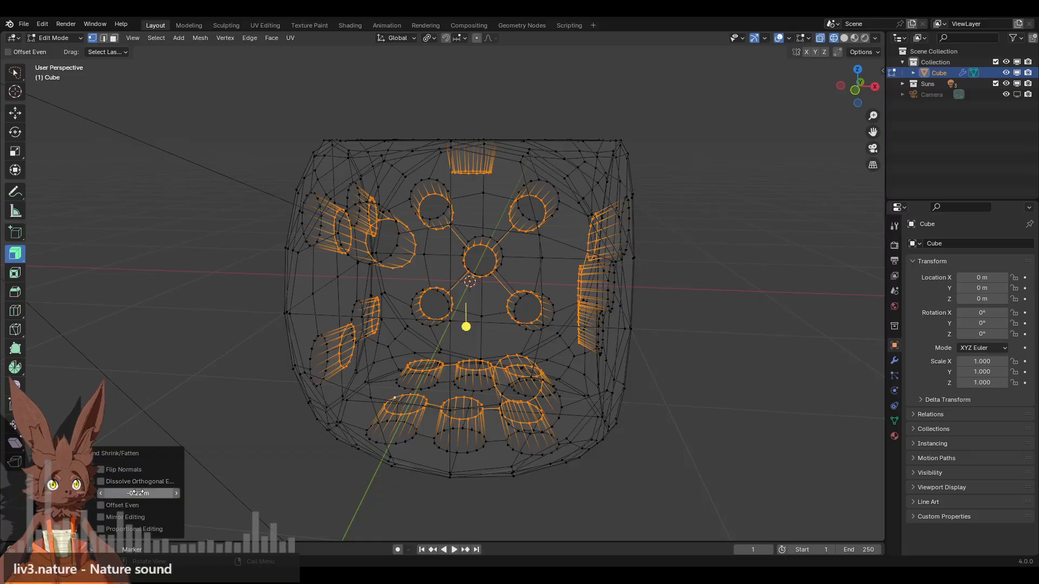
# Try an extrusion offset of -0.14 m with the Offset Even, Proportional Editing and Flip Normals options, and undo the extrusion
pyautogui.moveTo(142, 494)
pyautogui.mouseDown()
pyautogui.moveTo(126, 493)
pyautogui.moveTo(149, 493)
pyautogui.mouseUp()
pyautogui.click(101, 505)
pyautogui.click(101, 505)
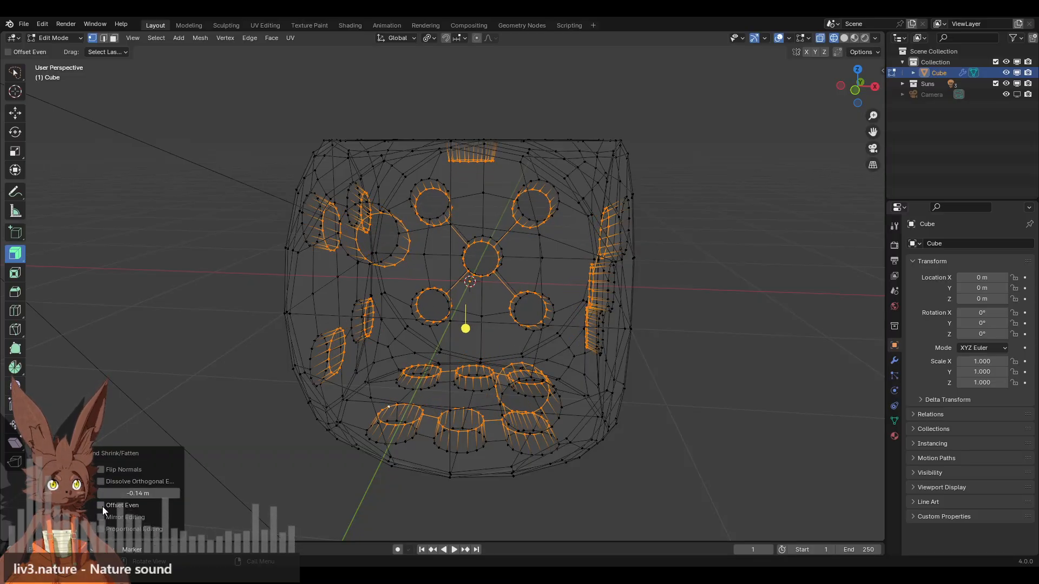
pyautogui.click(100, 530)
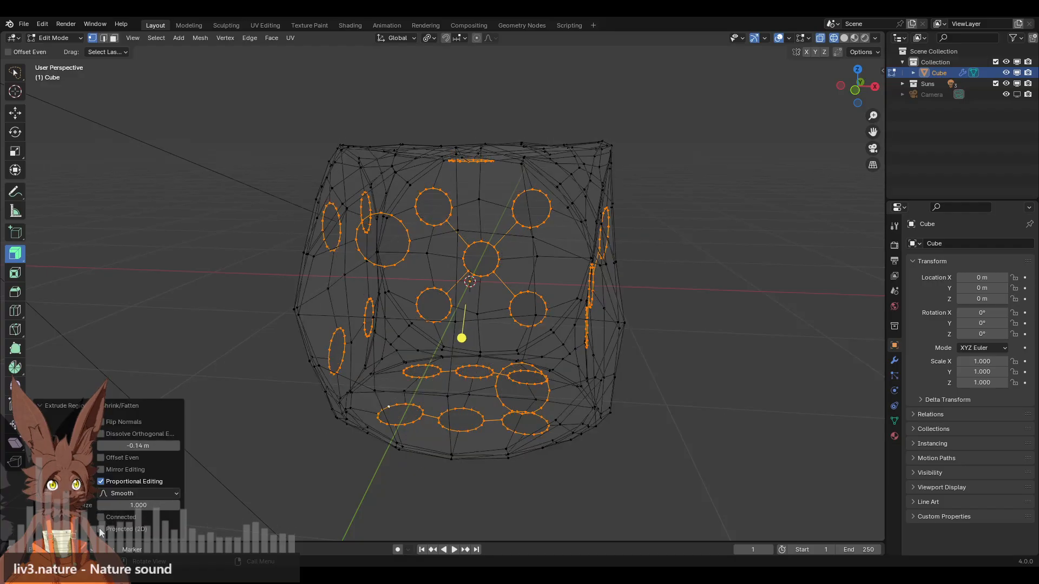
pyautogui.click(101, 529)
pyautogui.click(100, 529)
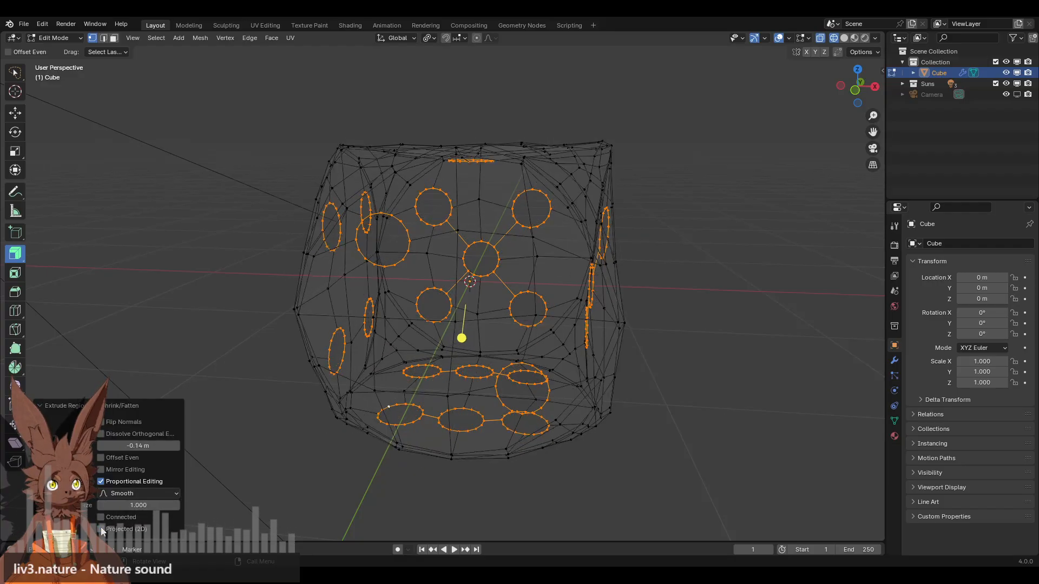
pyautogui.click(101, 481)
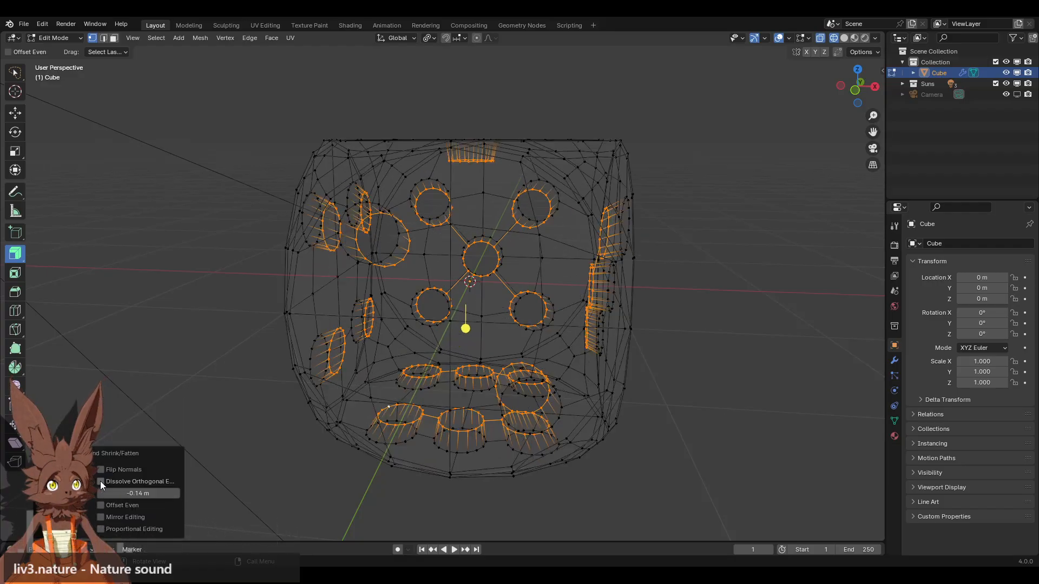
pyautogui.click(100, 469)
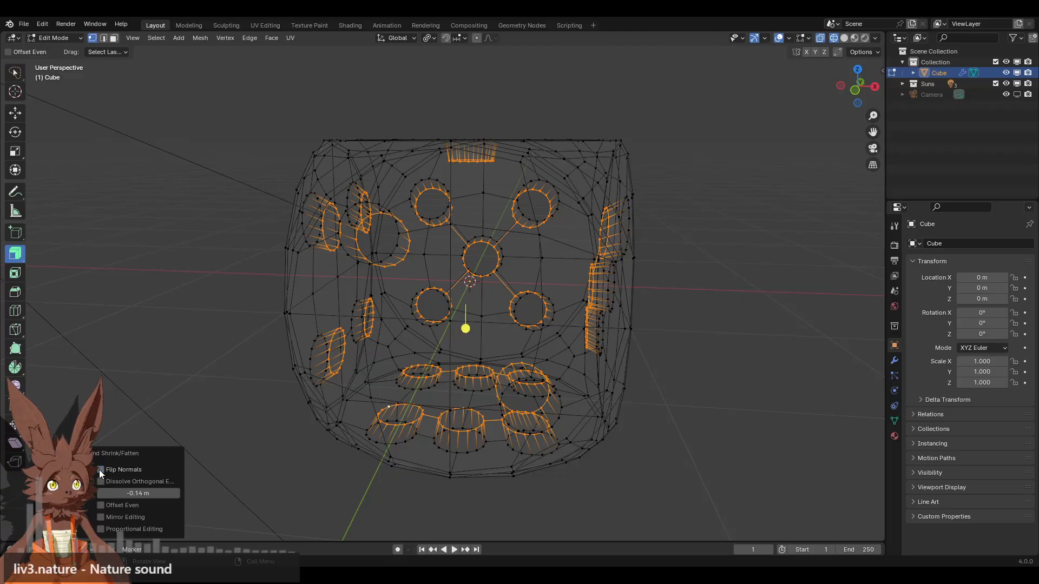
pyautogui.hotkey('ctrl', 'z')
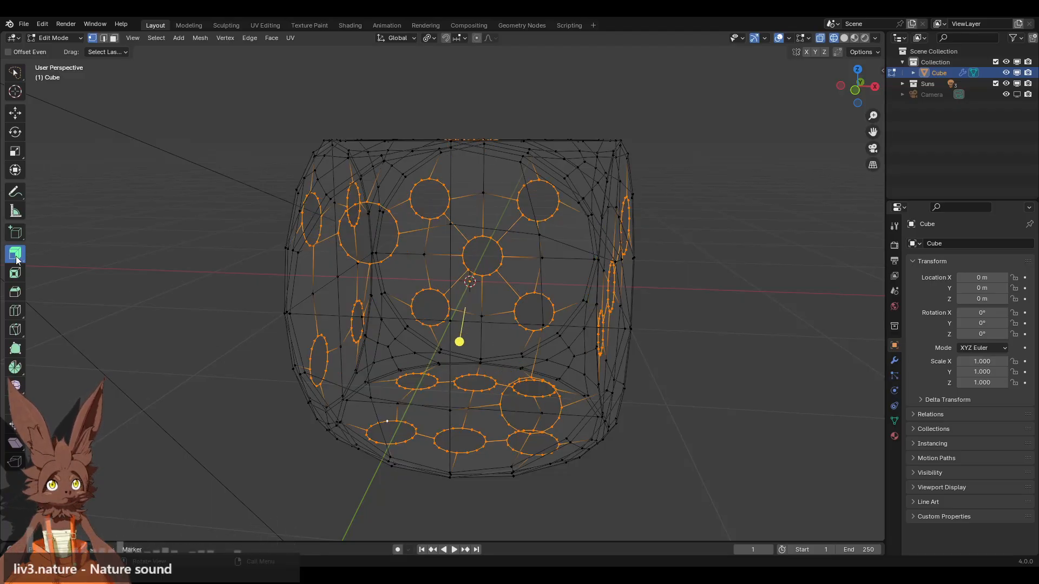
# Try Extrude Individual on the selected pip rims and undo it
pyautogui.moveTo(16, 252); pyautogui.dragTo(82, 324)
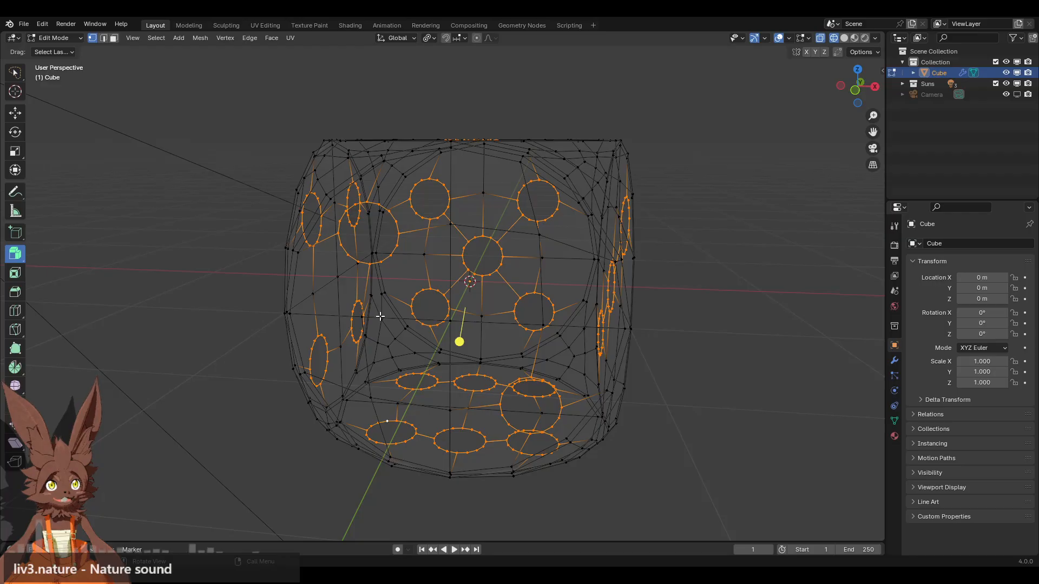
pyautogui.moveTo(399, 324); pyautogui.dragTo(379, 334, button='middle')
pyautogui.moveTo(454, 344); pyautogui.dragTo(461, 355)
pyautogui.hotkey('ctrl', 'z')
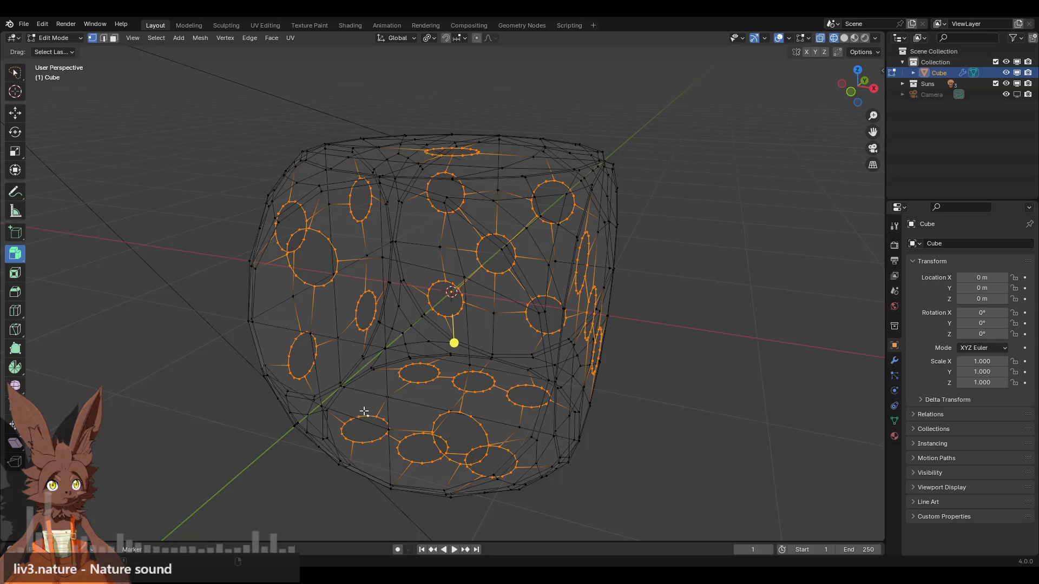
pyautogui.moveTo(364, 417); pyautogui.dragTo(146, 282, button='middle')
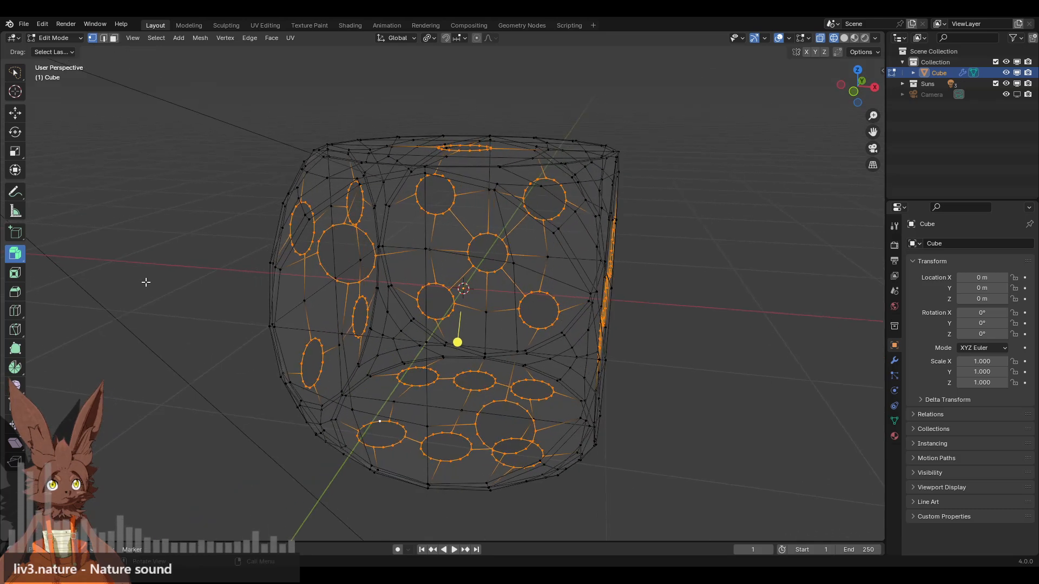
# Try to extrude the pip rims about 0.17 m inward with Extrude Region and the Individual Origins pivot, and undo the extrusion
pyautogui.click(15, 253)
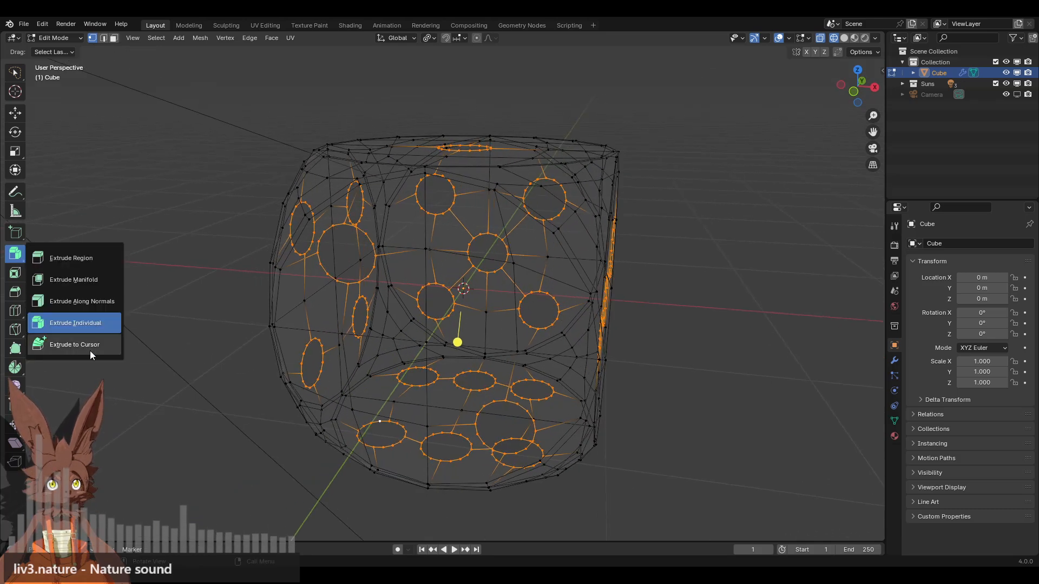
pyautogui.click(90, 260)
pyautogui.moveTo(387, 261); pyautogui.dragTo(357, 262, button='middle')
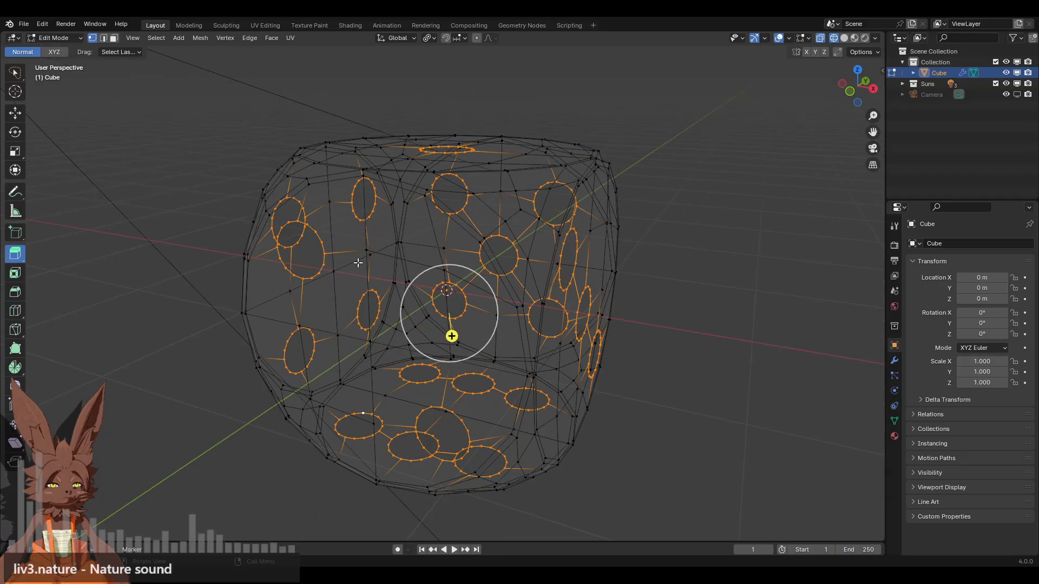
pyautogui.moveTo(452, 336)
pyautogui.mouseDown()
pyautogui.moveTo(453, 356)
pyautogui.moveTo(455, 325)
pyautogui.mouseUp()
pyautogui.moveTo(454, 325); pyautogui.dragTo(408, 270, button='middle')
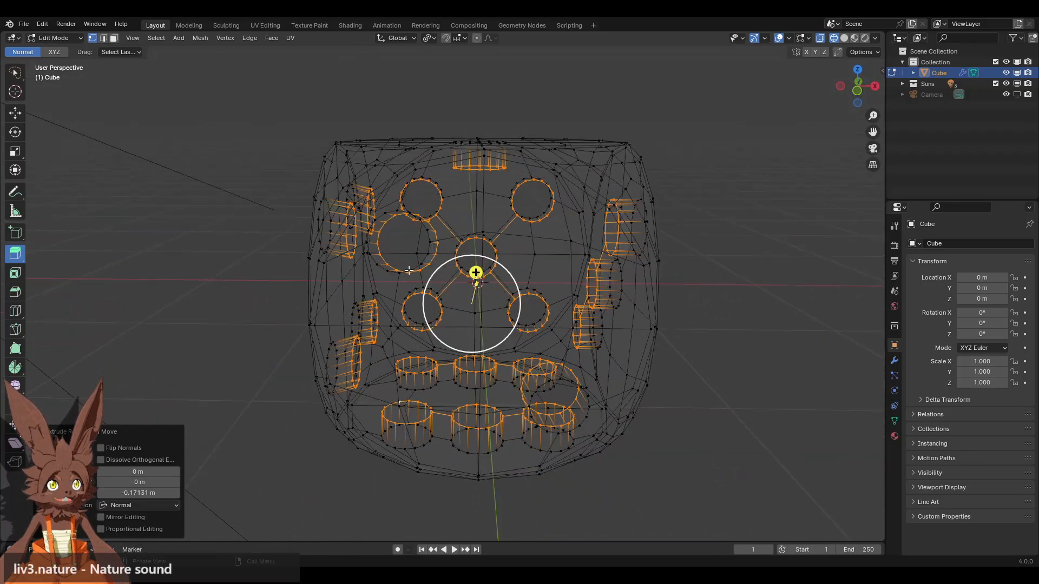
pyautogui.click(407, 37)
pyautogui.moveTo(428, 38)
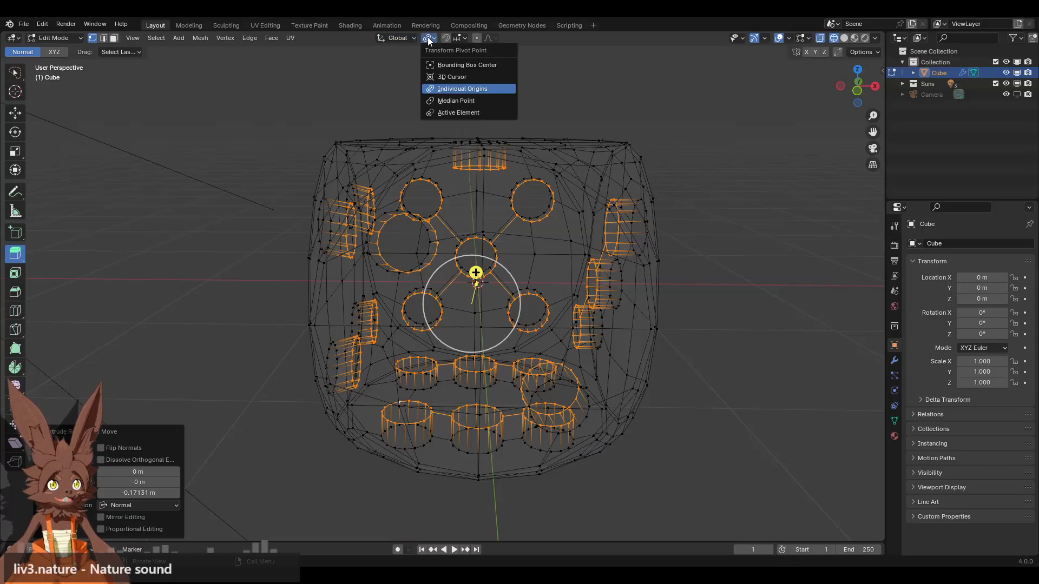
pyautogui.click(462, 88)
pyautogui.hotkey('ctrl', 'z')
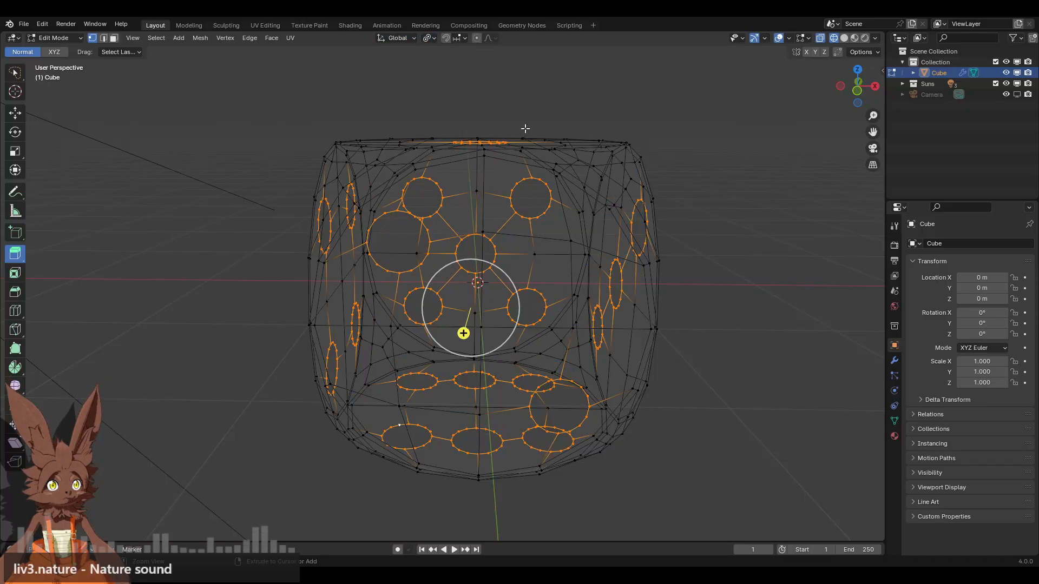
# Examine the selected pip rims from several sides in wireframe shading
pyautogui.moveTo(531, 175); pyautogui.dragTo(223, 310, button='middle')
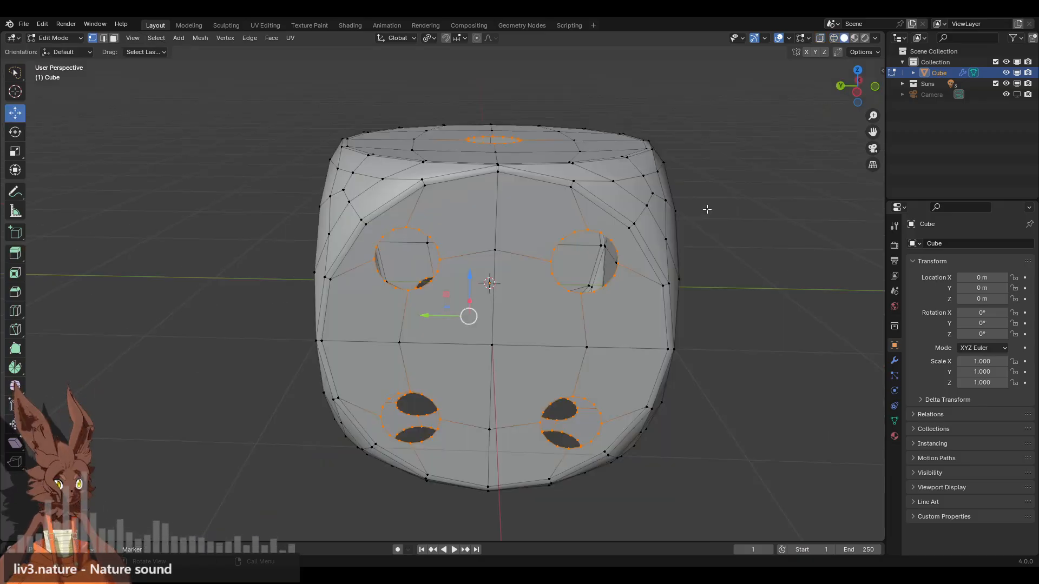
pyautogui.scroll(-1, 706, 210)
pyautogui.moveTo(702, 210)
pyautogui.mouseDown(button='middle')
pyautogui.moveTo(631, 229)
pyautogui.moveTo(777, 92)
pyautogui.mouseUp(button='middle')
pyautogui.click(834, 38)
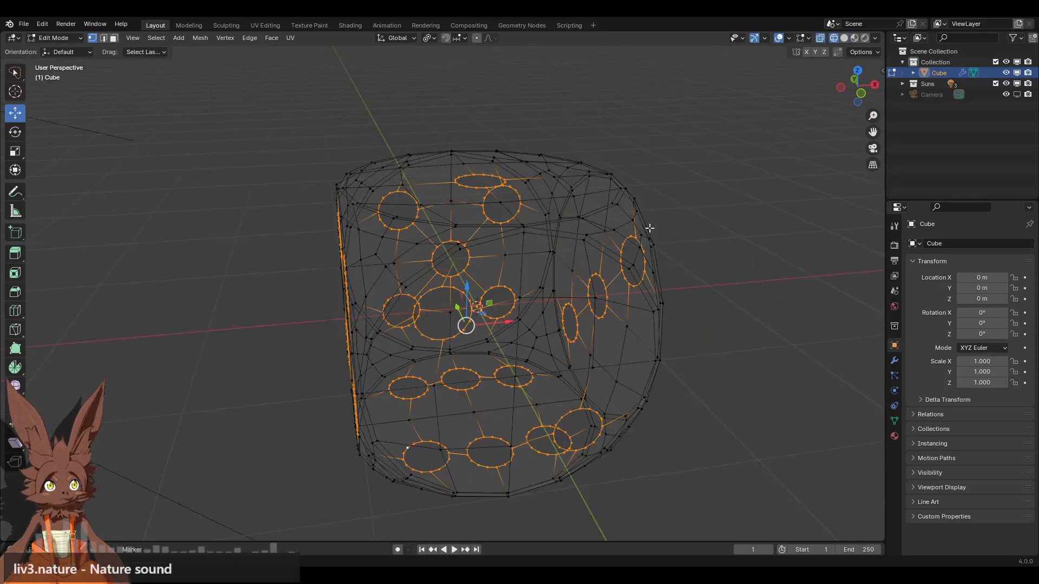
pyautogui.moveTo(649, 229); pyautogui.dragTo(215, 194, button='middle')
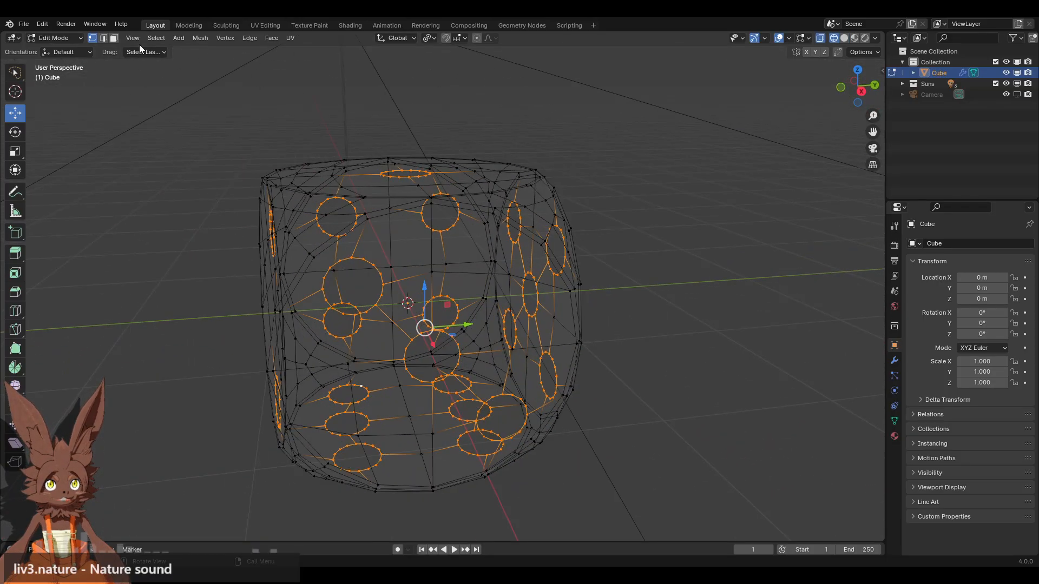
# Switch to edge selection and show the three-pip face in solid shading with the edges linking its holes
pyautogui.click(106, 38)
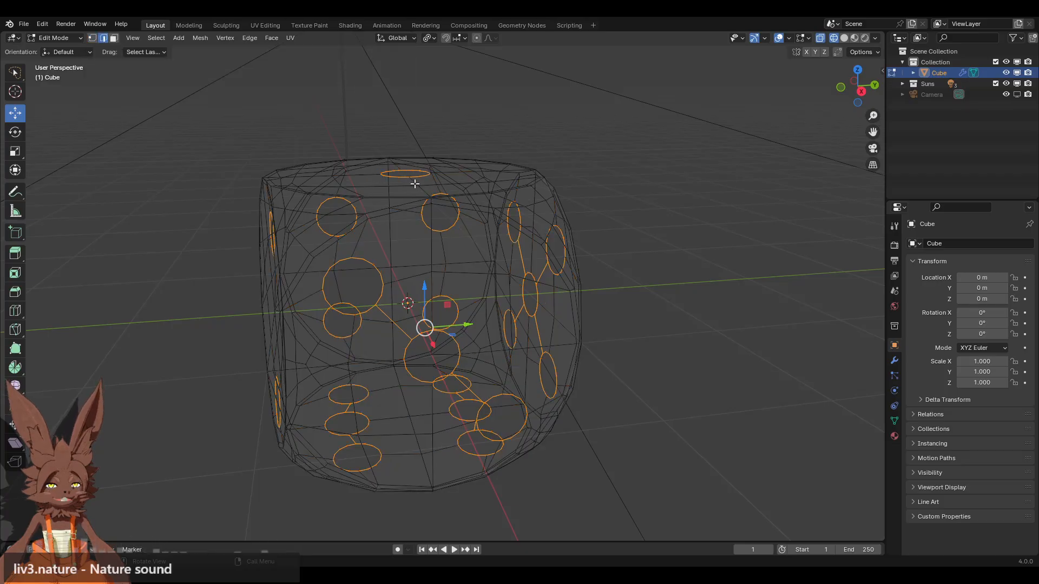
pyautogui.moveTo(522, 283); pyautogui.dragTo(484, 267, button='middle')
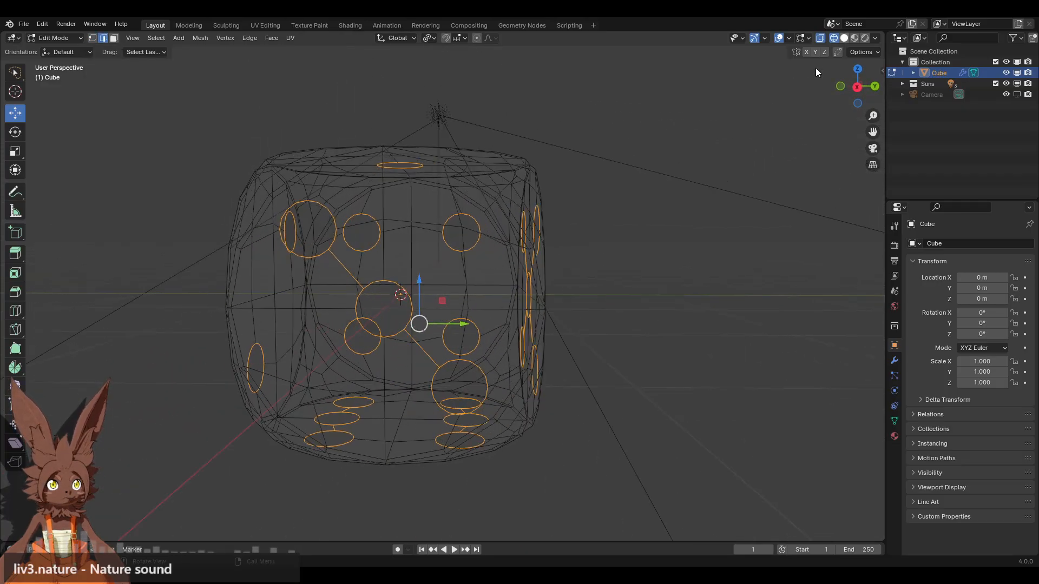
pyautogui.click(843, 38)
pyautogui.moveTo(476, 254); pyautogui.dragTo(506, 249, button='middle')
pyautogui.keyDown('ctrl'); pyautogui.moveTo(432, 242); pyautogui.dragTo(411, 279); pyautogui.keyUp('ctrl')
pyautogui.moveTo(514, 283); pyautogui.dragTo(503, 292, button='middle')
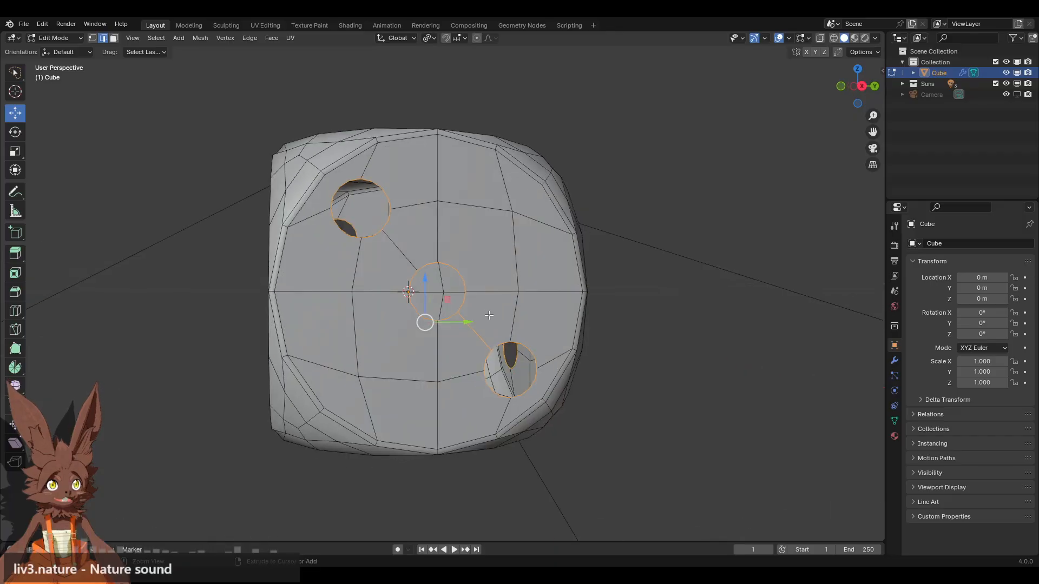
# Deselect the edges linking the holes on the five-pip and six-pip faces so only the circular rims stay selected
pyautogui.moveTo(471, 338); pyautogui.dragTo(429, 267, button='middle')
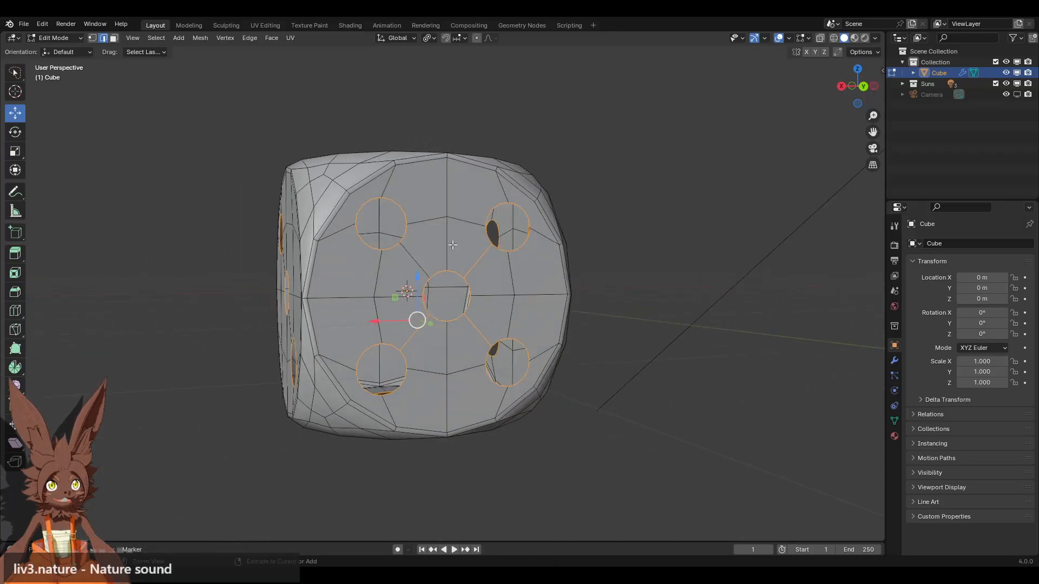
pyautogui.keyDown('ctrl'); pyautogui.moveTo(491, 327); pyautogui.dragTo(466, 334); pyautogui.keyUp('ctrl')
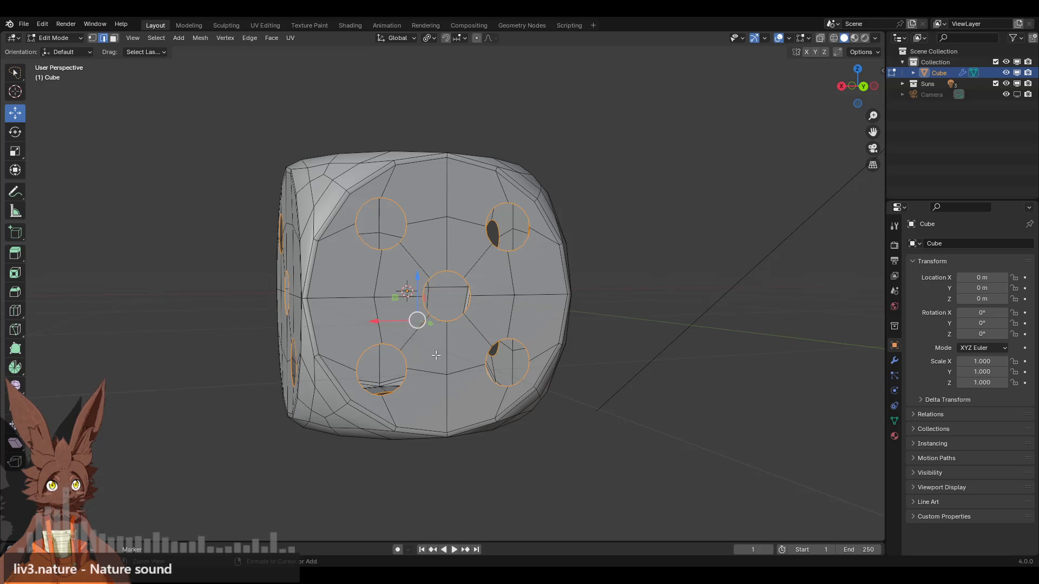
pyautogui.moveTo(491, 346); pyautogui.dragTo(430, 304, button='middle')
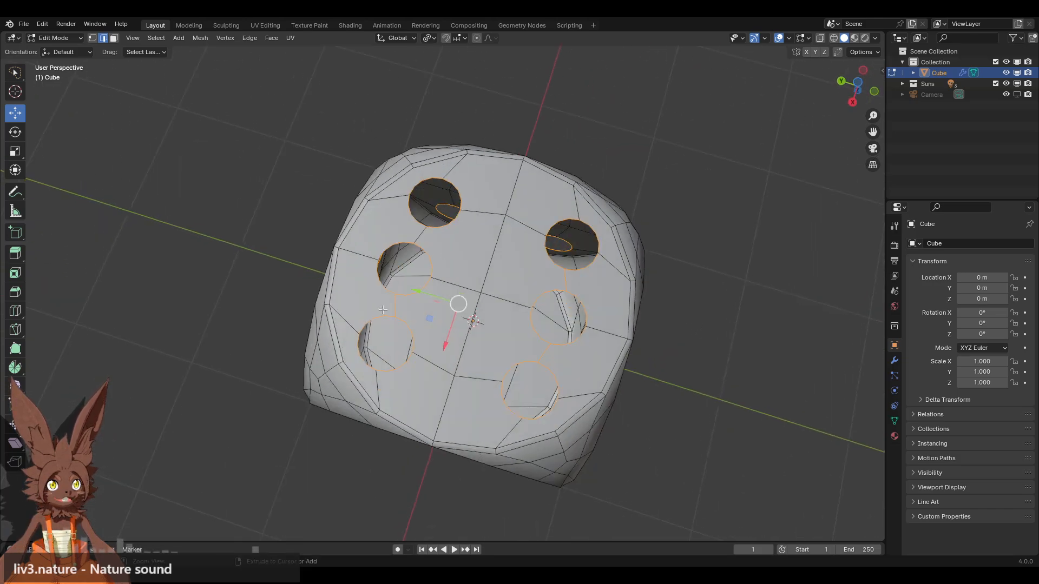
pyautogui.keyDown('ctrl'); pyautogui.moveTo(423, 308); pyautogui.dragTo(427, 310); pyautogui.keyUp('ctrl')
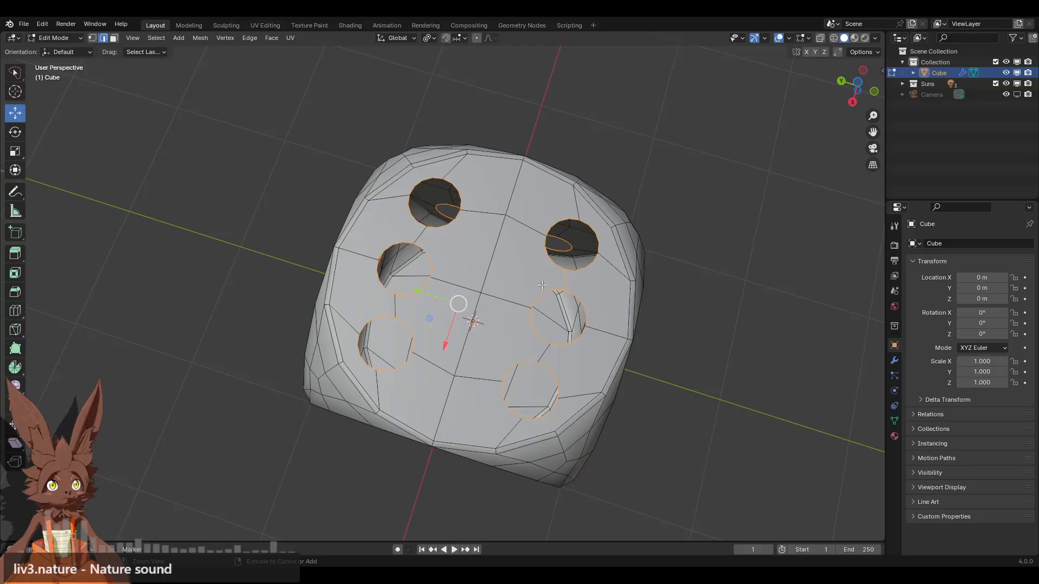
pyautogui.keyDown('ctrl'); pyautogui.moveTo(571, 281); pyautogui.dragTo(564, 284); pyautogui.keyUp('ctrl')
# Fill all selected pip rims with faces and switch to face selection
pyautogui.moveTo(656, 238)
pyautogui.mouseDown(button='middle')
pyautogui.moveTo(562, 227)
pyautogui.moveTo(511, 235)
pyautogui.moveTo(464, 274)
pyautogui.moveTo(523, 267)
pyautogui.moveTo(465, 345)
pyautogui.moveTo(405, 380)
pyautogui.mouseUp(button='middle')
pyautogui.press('f')
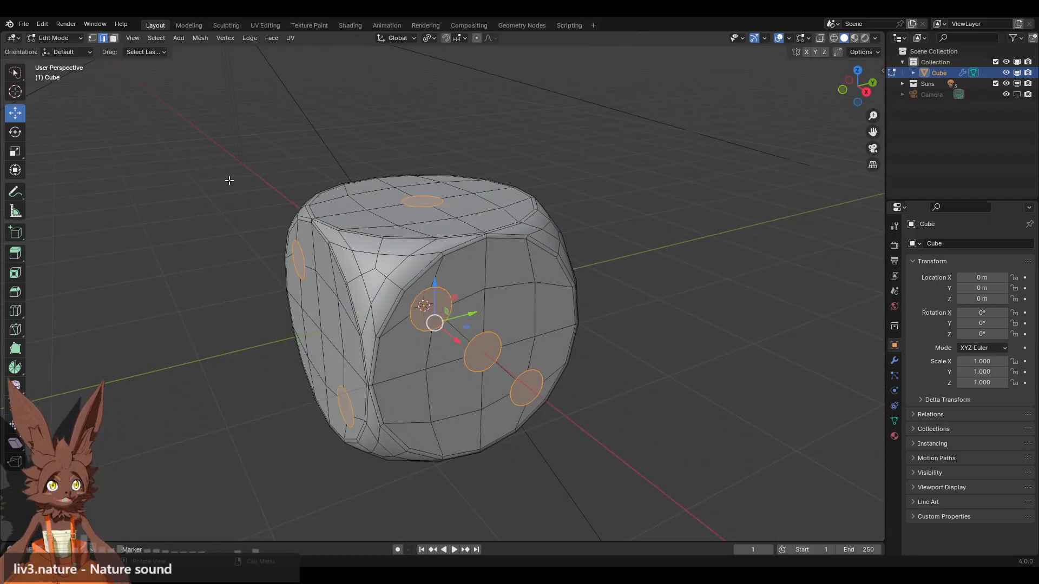
pyautogui.click(114, 38)
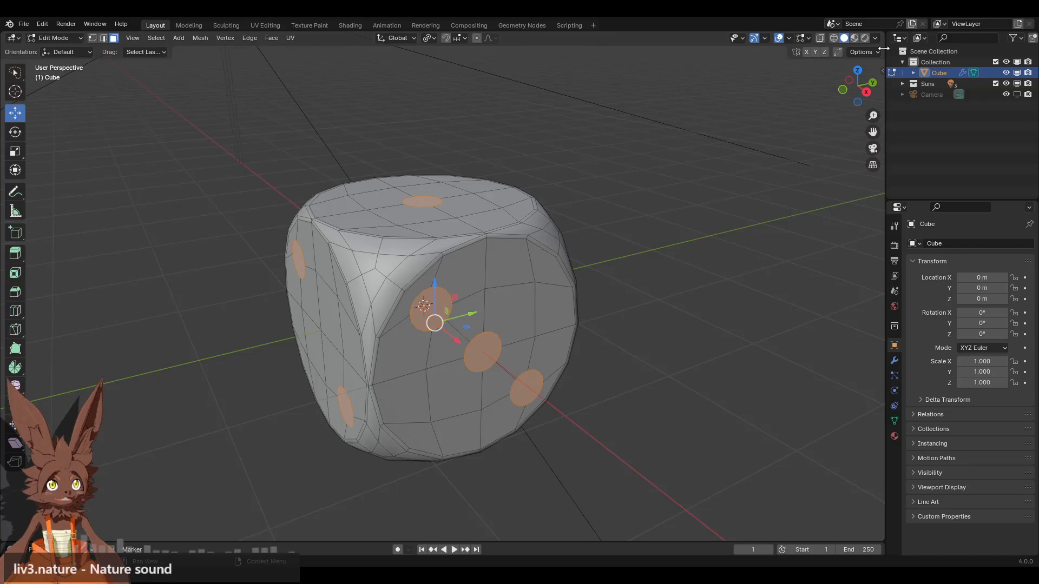
# Show the die in wireframe and extrude the selected pip faces about 0.196 m inward with Extrude Region
pyautogui.click(833, 39)
pyautogui.moveTo(601, 241); pyautogui.dragTo(547, 223, button='middle')
pyautogui.scroll(2, 547, 223)
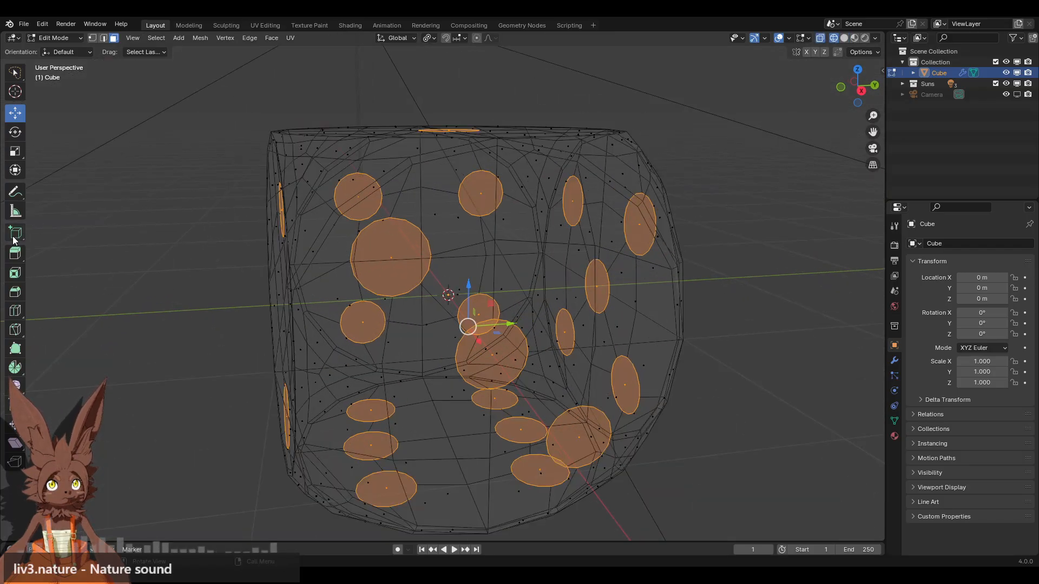
pyautogui.click(15, 253)
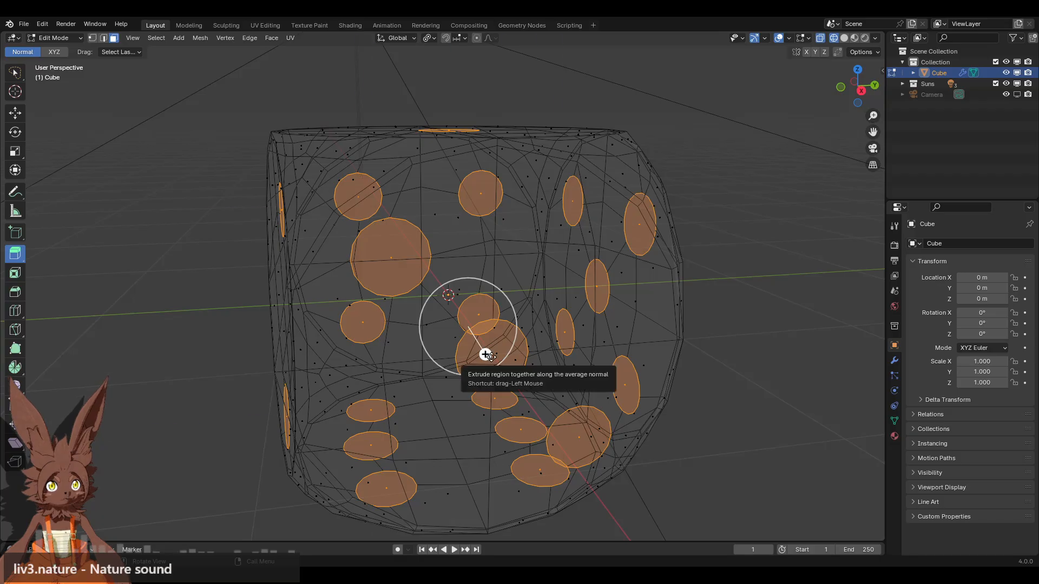
pyautogui.moveTo(485, 353); pyautogui.dragTo(472, 338)
# Bevel the inner pip faces into rounded hollows with a width of about 0.161 m and 4 segments
pyautogui.scroll(-3, 472, 340)
pyautogui.moveTo(472, 340); pyautogui.dragTo(448, 336, button='middle')
pyautogui.scroll(3, 454, 338)
pyautogui.click(15, 291)
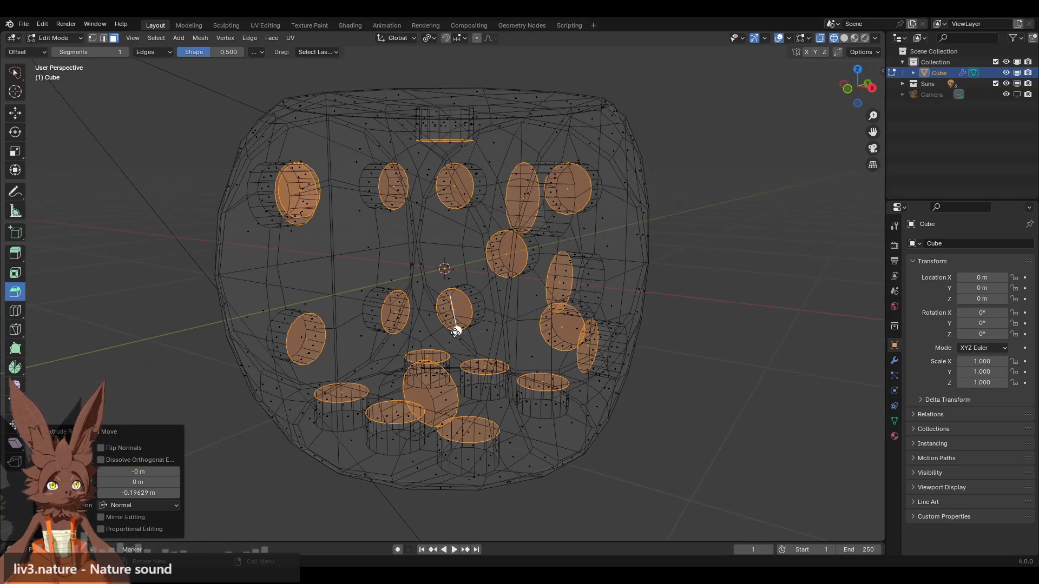
pyautogui.moveTo(456, 333); pyautogui.dragTo(489, 348)
pyautogui.scroll(3, 477, 342)
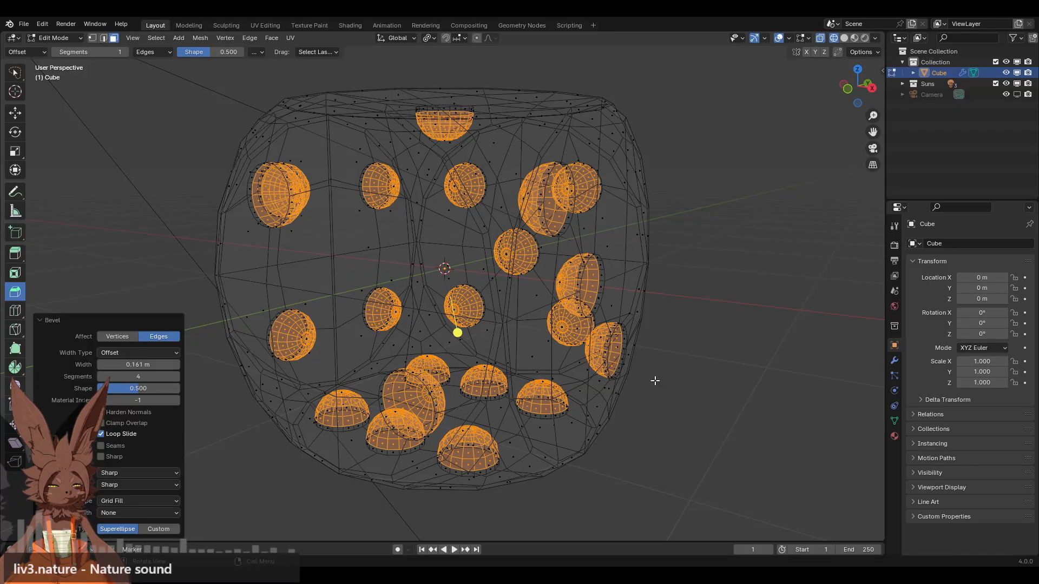
# Examine the bevelled pips and the surrounding surface shading on the die's faces in solid shading
pyautogui.moveTo(655, 380); pyautogui.dragTo(482, 324, button='middle')
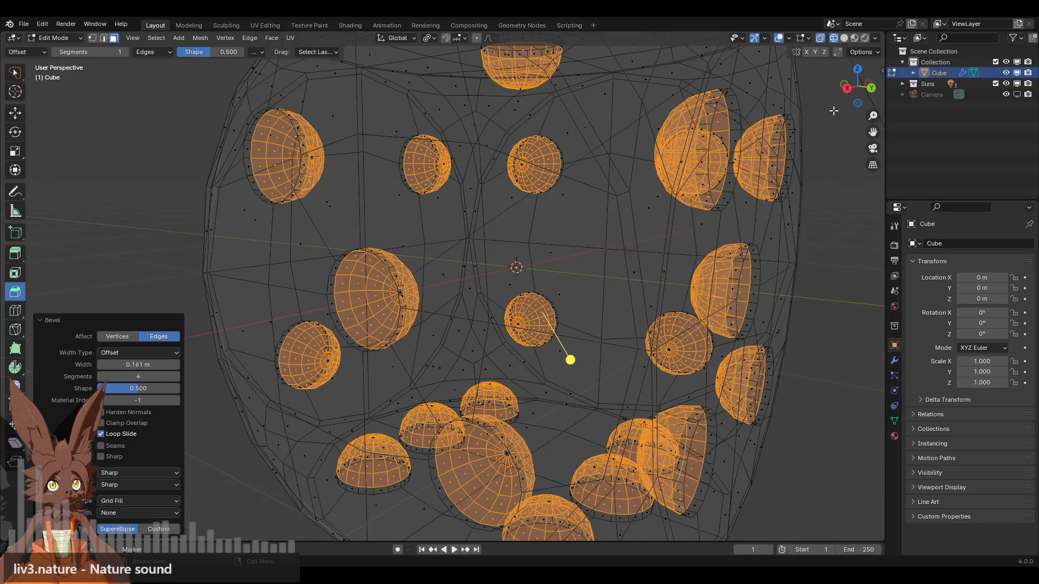
pyautogui.click(844, 38)
pyautogui.scroll(-3, 485, 299)
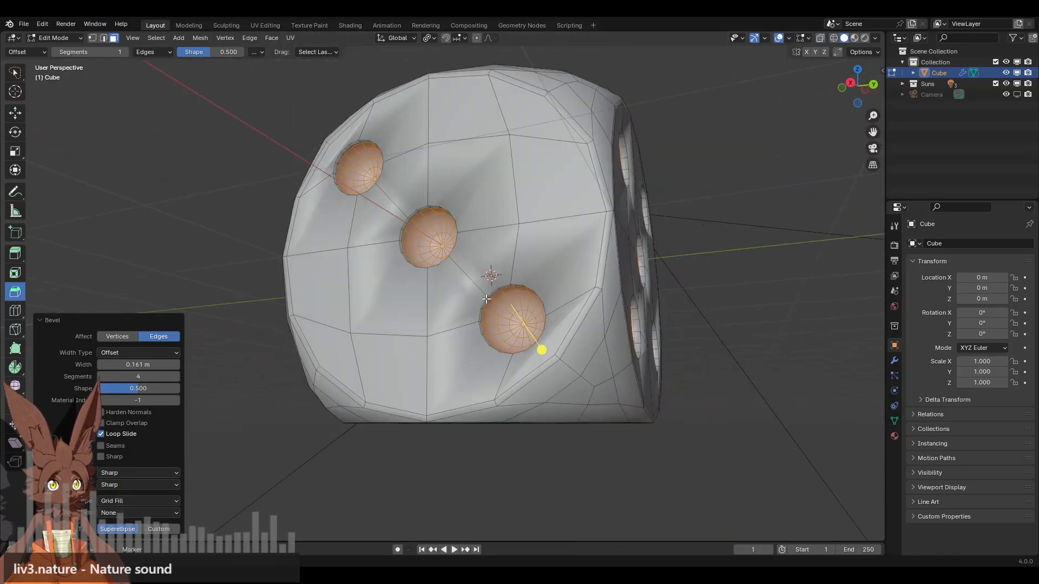
pyautogui.moveTo(486, 298); pyautogui.dragTo(122, 241, button='middle')
pyautogui.scroll(1, 438, 299)
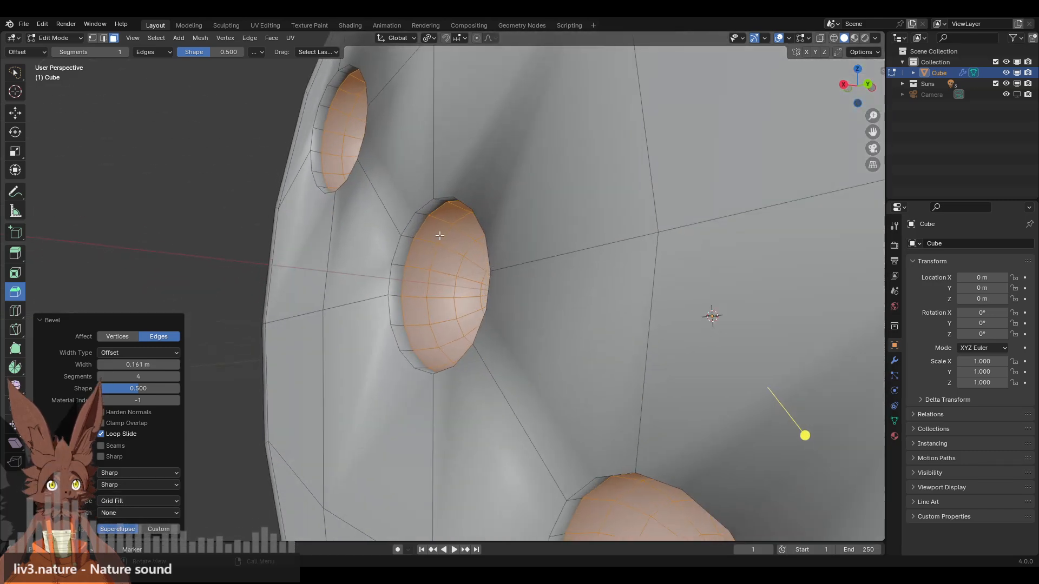
pyautogui.moveTo(525, 277); pyautogui.dragTo(563, 290, button='middle')
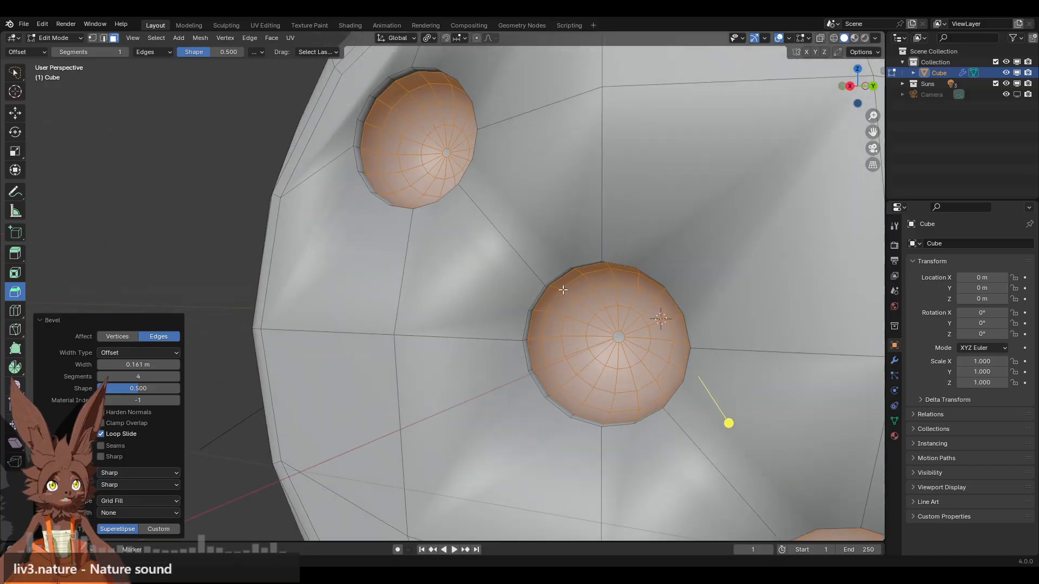
pyautogui.scroll(-5, 637, 344)
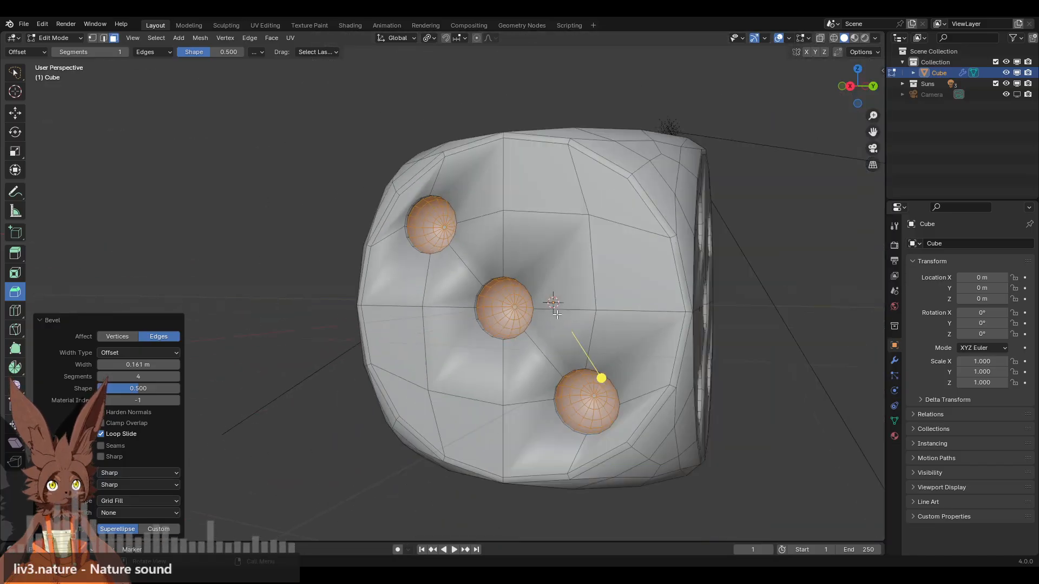
pyautogui.moveTo(579, 297); pyautogui.dragTo(423, 279, button='middle')
pyautogui.scroll(-1, 610, 295)
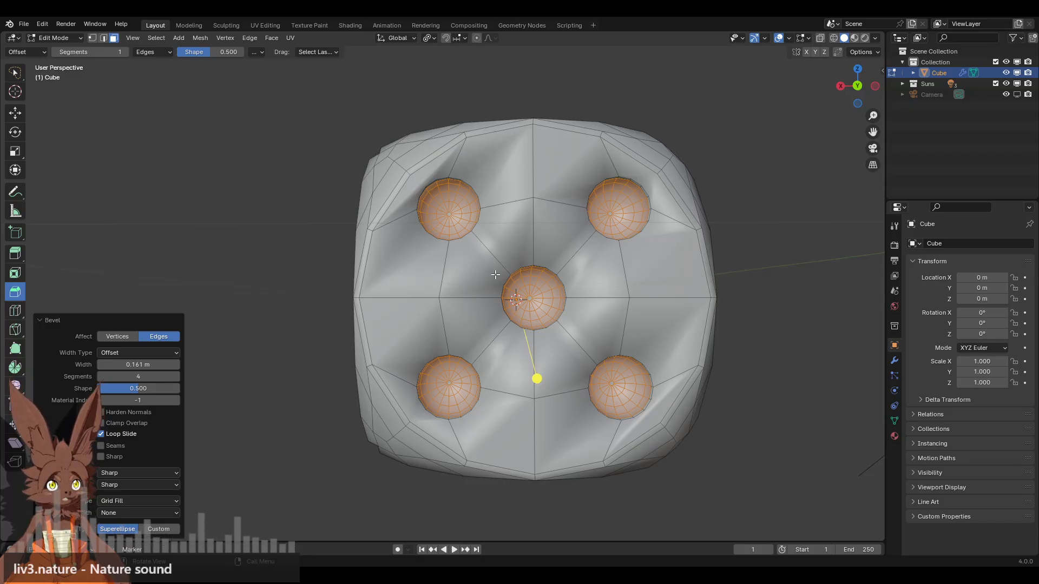
pyautogui.scroll(-4, 495, 275)
pyautogui.moveTo(495, 274); pyautogui.dragTo(483, 332, button='middle')
pyautogui.scroll(2, 468, 352)
pyautogui.scroll(3, 485, 300)
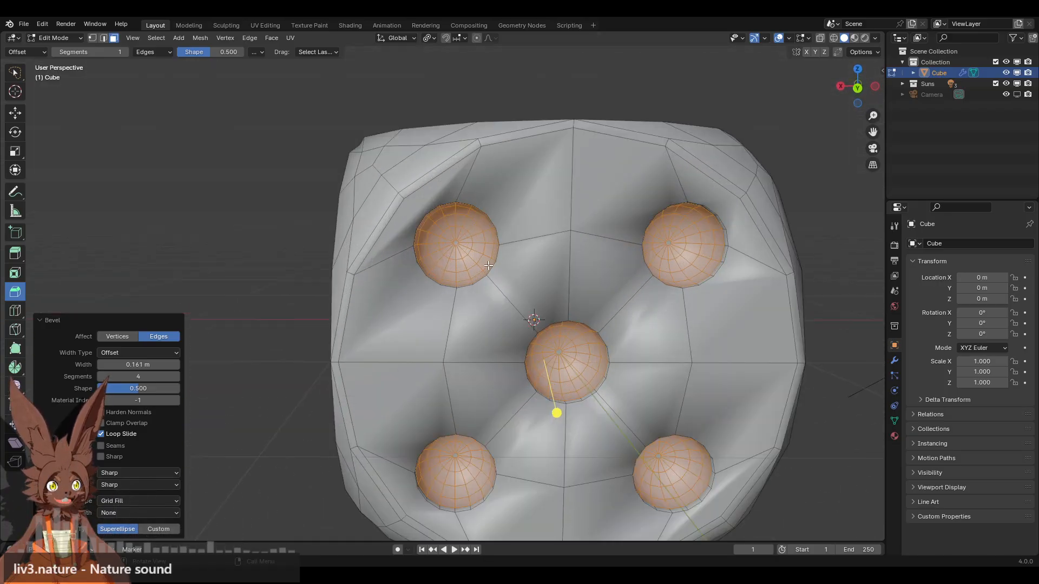
pyautogui.moveTo(345, 265)
pyautogui.mouseDown(button='middle')
pyautogui.moveTo(389, 268)
pyautogui.moveTo(342, 250)
pyautogui.mouseUp(button='middle')
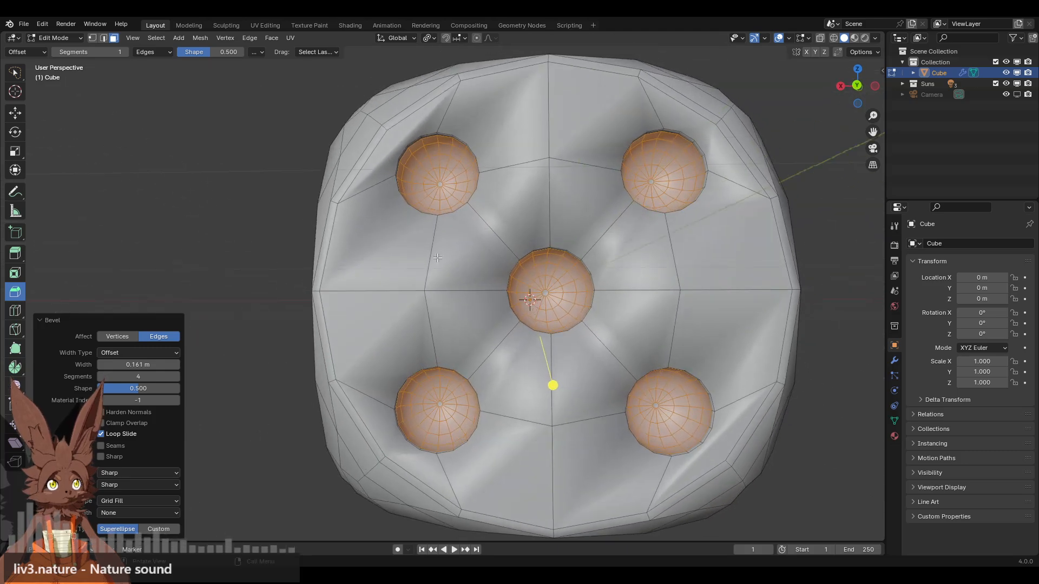
pyautogui.scroll(-2, 437, 258)
pyautogui.moveTo(484, 293); pyautogui.dragTo(540, 316, button='middle')
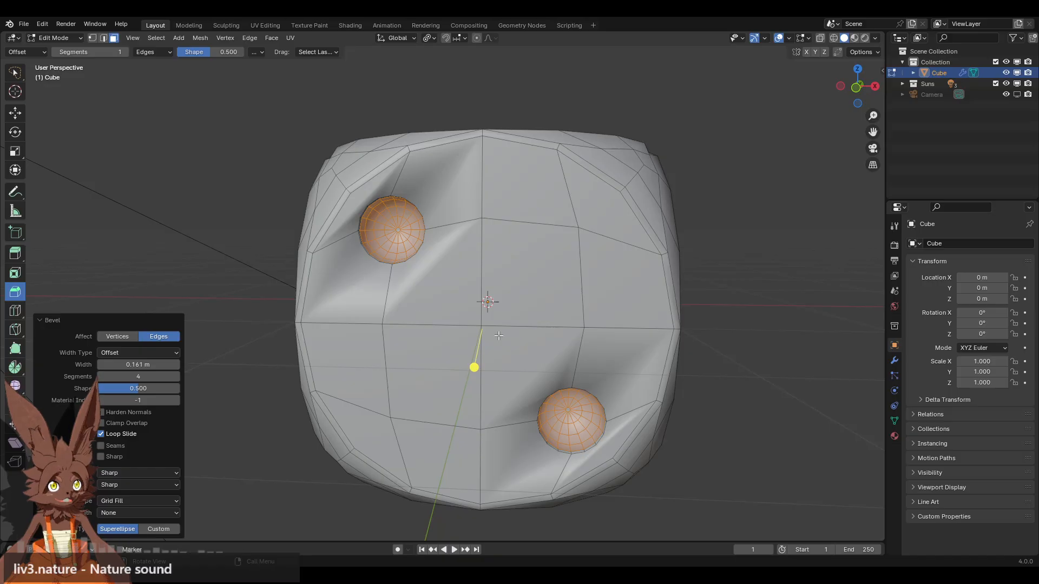
pyautogui.moveTo(491, 177); pyautogui.dragTo(598, 190, button='middle')
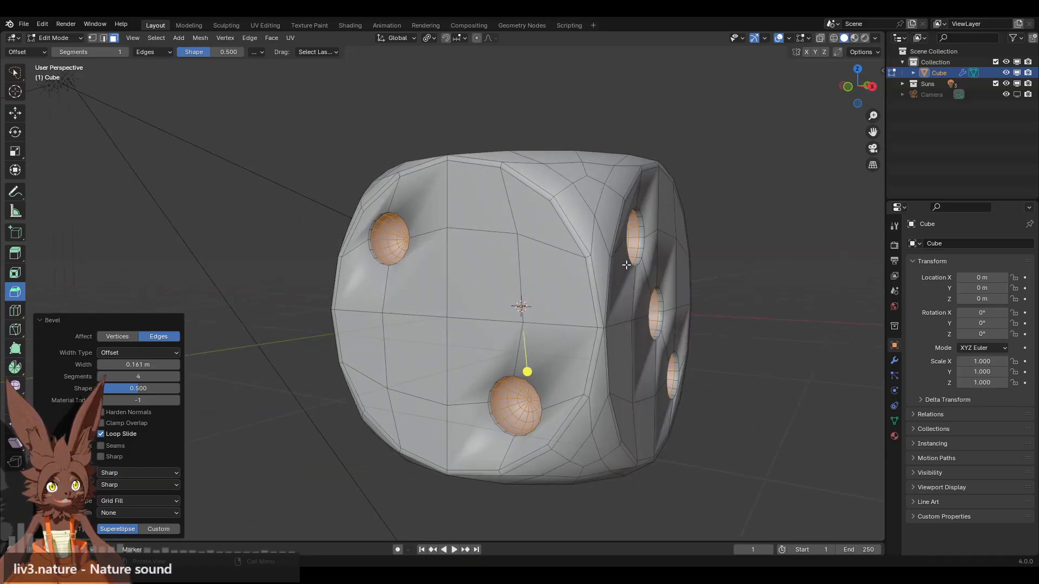
pyautogui.moveTo(626, 265); pyautogui.dragTo(608, 259, button='middle')
pyautogui.moveTo(527, 274); pyautogui.dragTo(615, 363, button='middle')
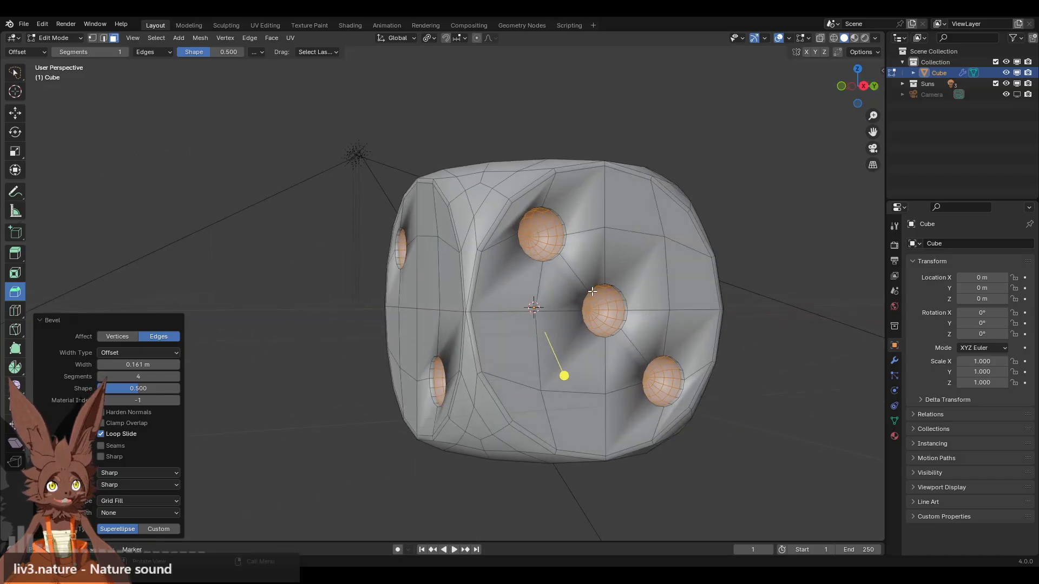
pyautogui.moveTo(592, 291); pyautogui.dragTo(437, 240, button='middle')
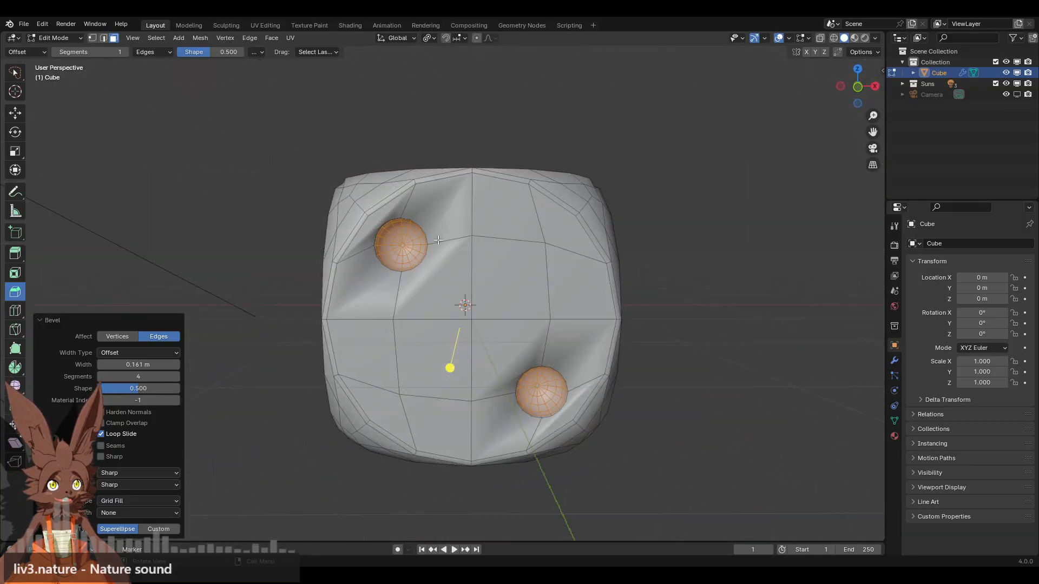
pyautogui.moveTo(560, 317); pyautogui.dragTo(373, 307, button='middle')
# Return to Object Mode and turn on the Subdivision modifier's viewport display for the die
pyautogui.click(61, 37)
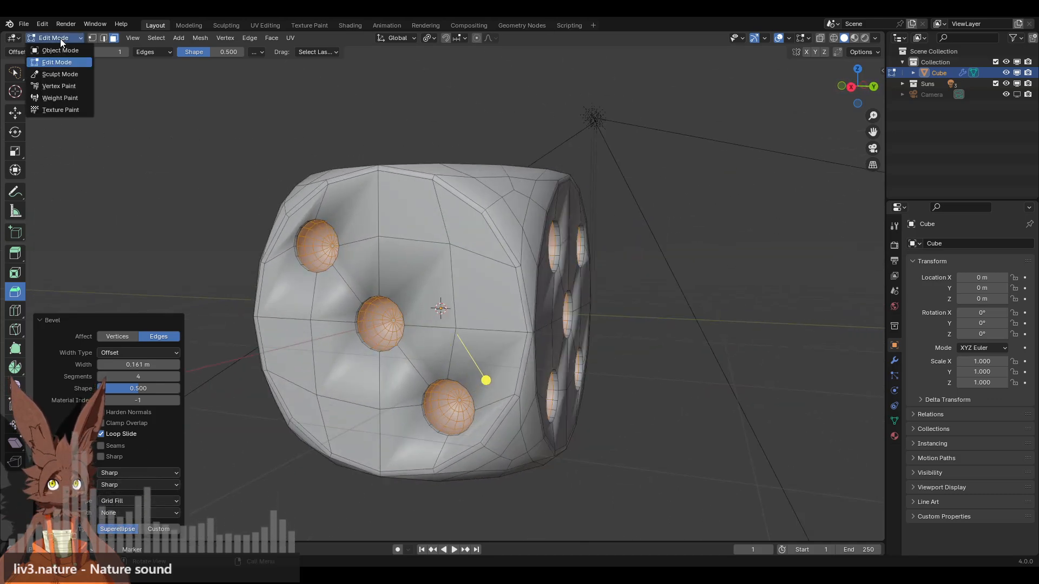
pyautogui.click(54, 48)
pyautogui.scroll(-2, 471, 254)
pyautogui.moveTo(473, 259); pyautogui.dragTo(489, 240, button='middle')
pyautogui.click(893, 361)
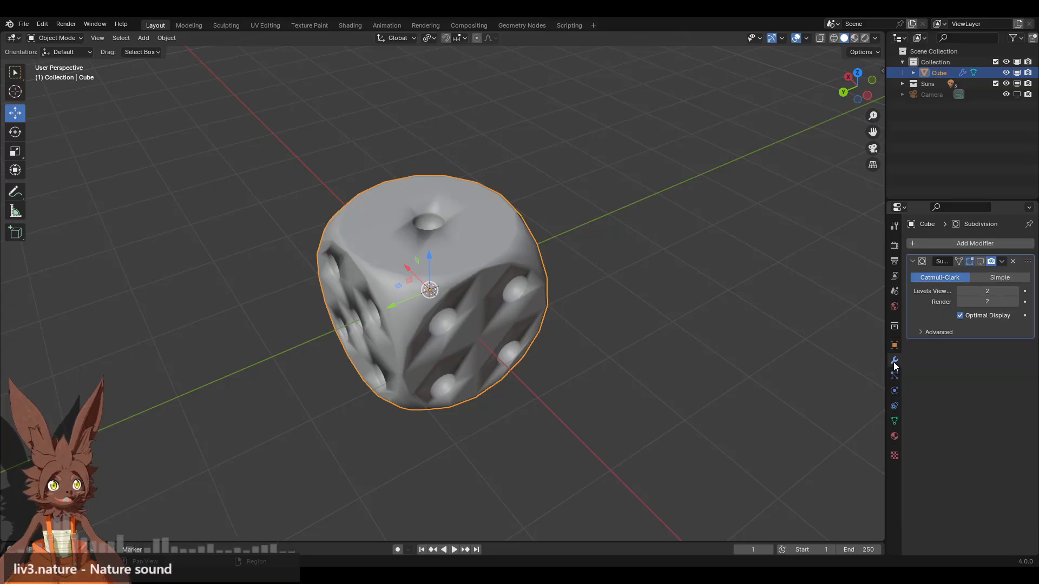
pyautogui.click(980, 262)
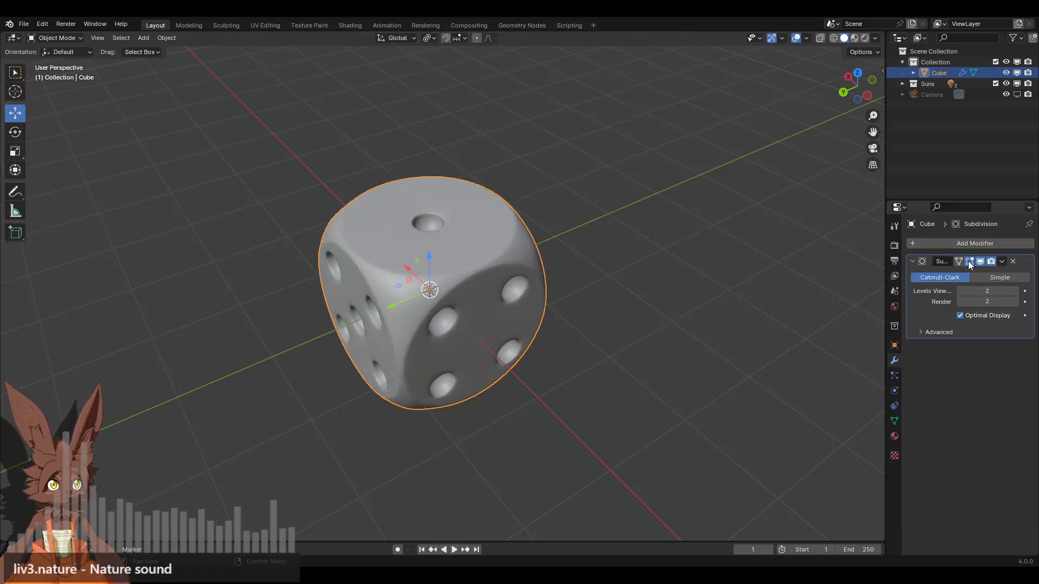
# Examine the subdivided die's rounded pips on its different faces
pyautogui.moveTo(546, 267); pyautogui.dragTo(477, 298, button='middle')
pyautogui.scroll(3, 477, 302)
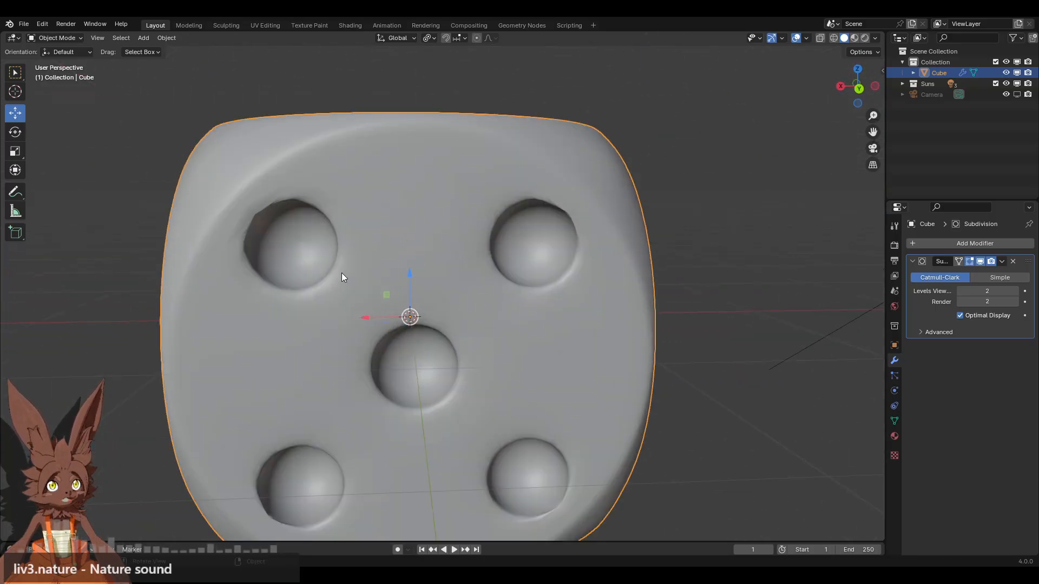
pyautogui.moveTo(342, 274); pyautogui.dragTo(361, 244, button='middle')
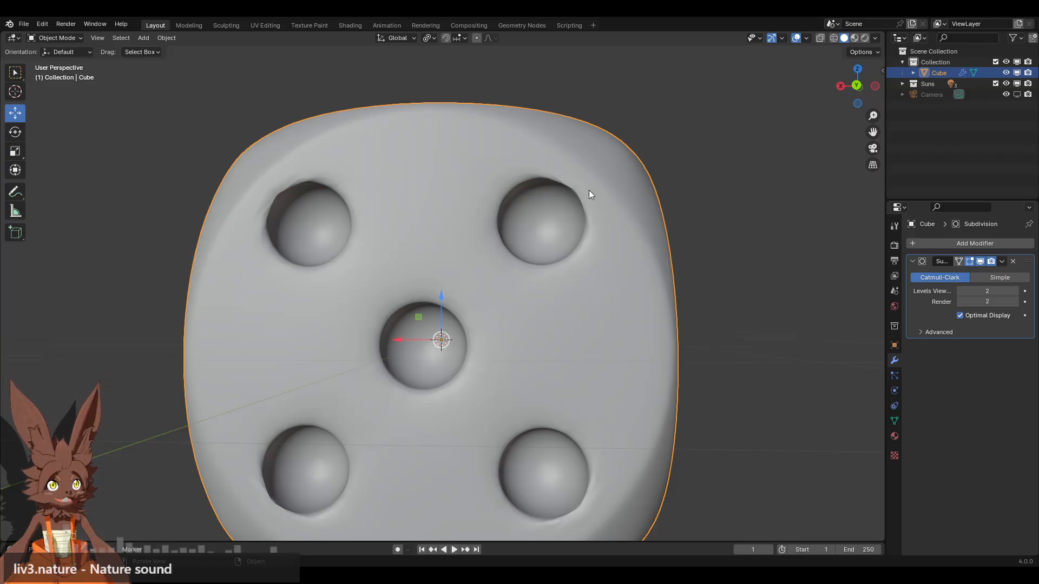
pyautogui.scroll(-6, 540, 249)
pyautogui.moveTo(497, 281); pyautogui.dragTo(448, 343, button='middle')
pyautogui.scroll(4, 443, 326)
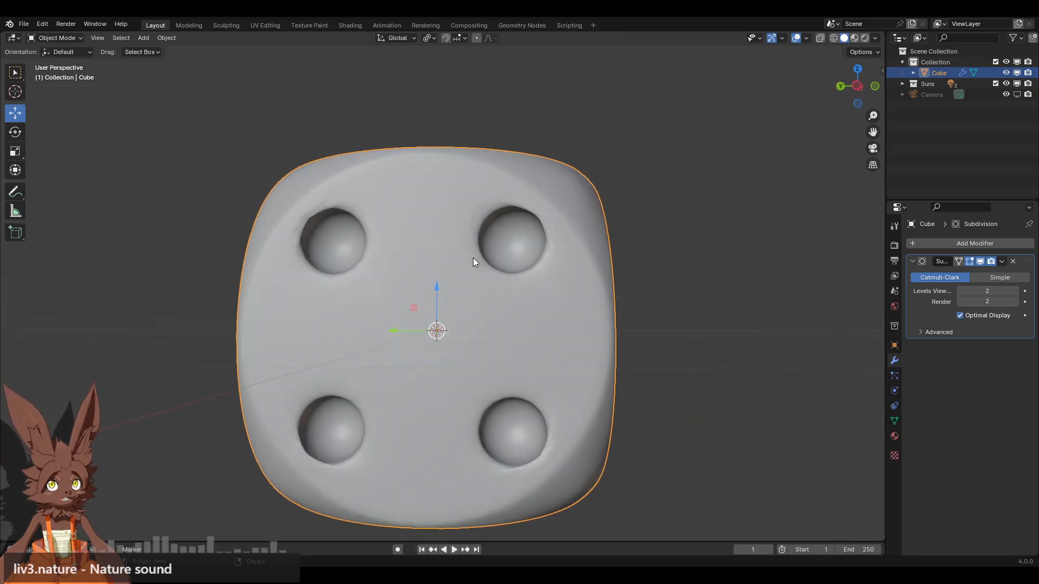
pyautogui.moveTo(473, 259); pyautogui.dragTo(484, 293, button='middle')
pyautogui.click(501, 280)
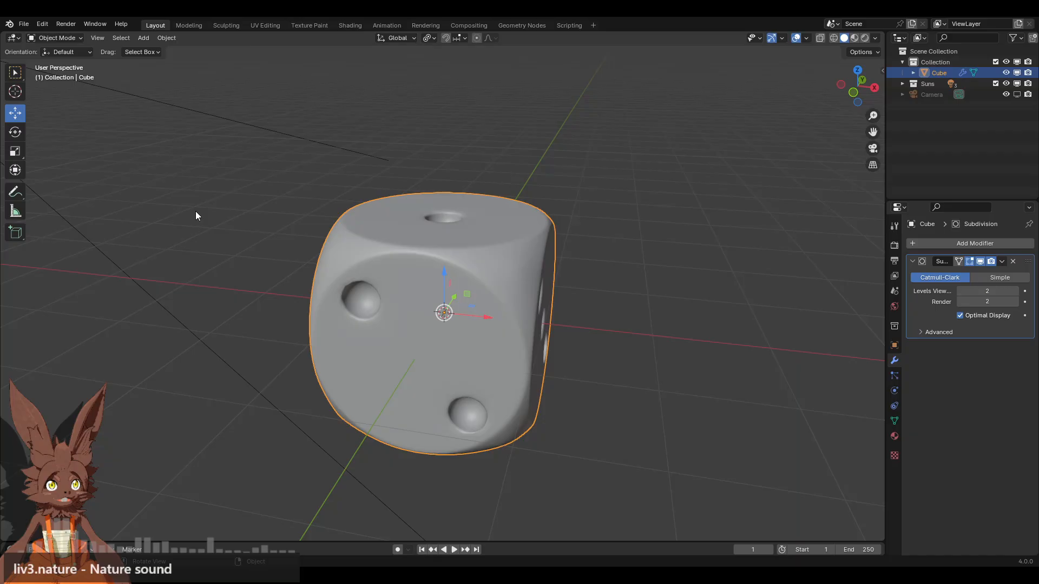
# In Edit Mode, hide the Subdivision modifier in the viewport and grow the pip face selection by one step
pyautogui.click(70, 41)
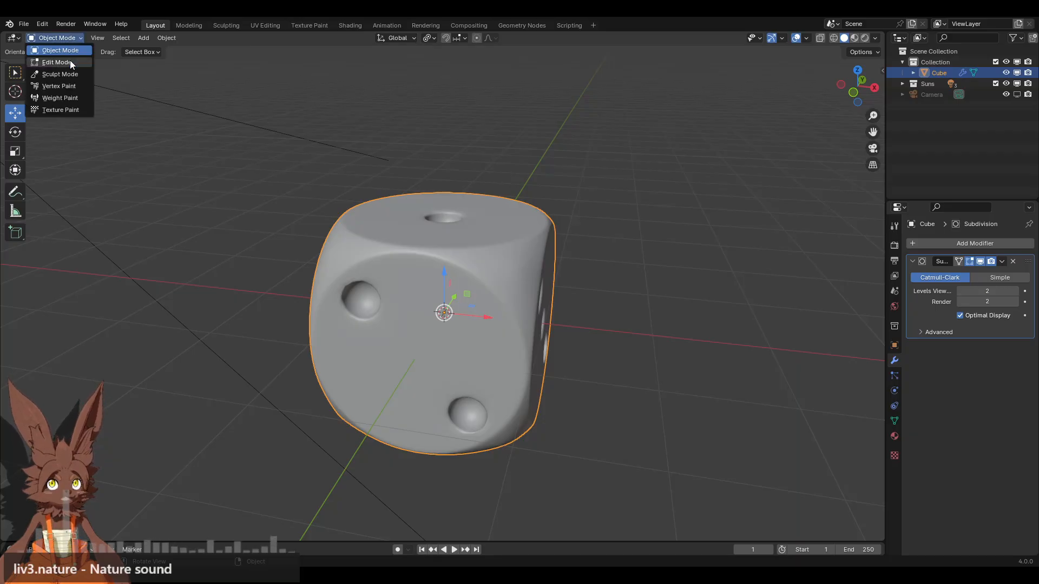
pyautogui.click(70, 60)
pyautogui.moveTo(341, 223); pyautogui.dragTo(390, 216, button='middle')
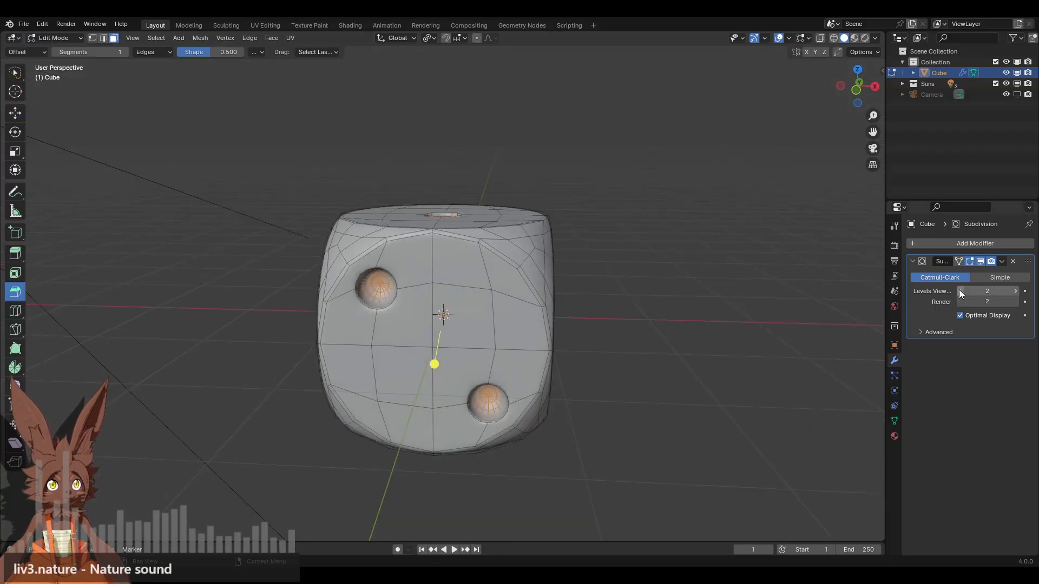
pyautogui.click(980, 261)
pyautogui.press('ctrl+KP_Add')
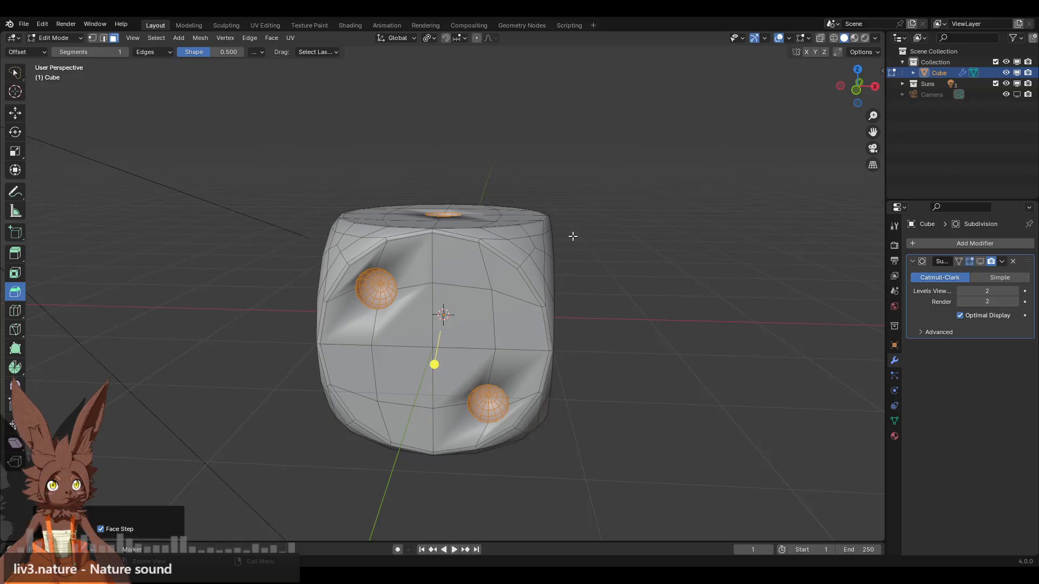
pyautogui.moveTo(508, 297); pyautogui.dragTo(446, 323, button='middle')
pyautogui.moveTo(356, 283); pyautogui.dragTo(357, 304, button='middle')
# Add two material slots to the die and create a new material in the first slot
pyautogui.click(894, 420)
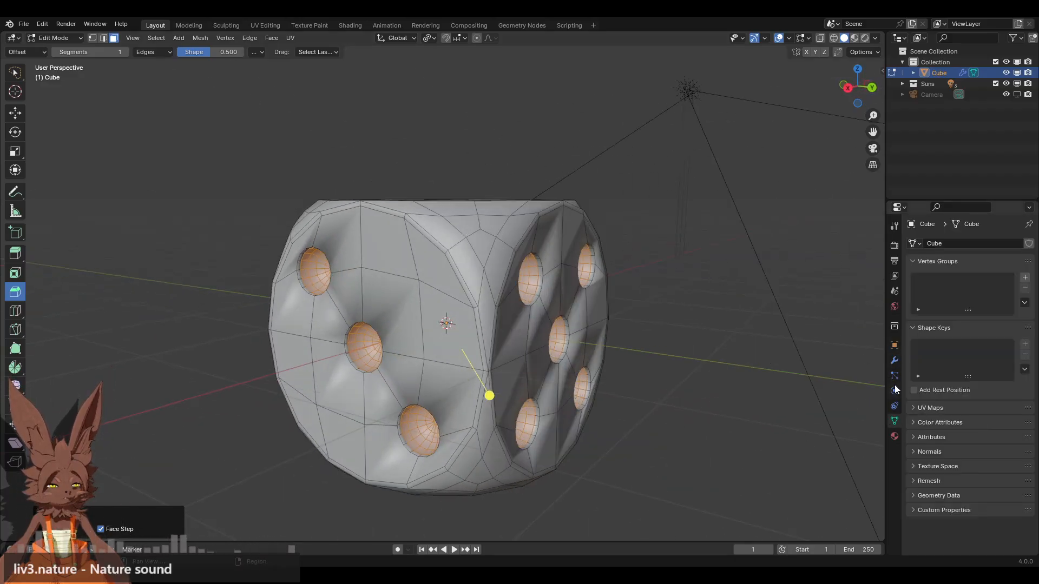
pyautogui.click(894, 436)
pyautogui.click(1029, 244)
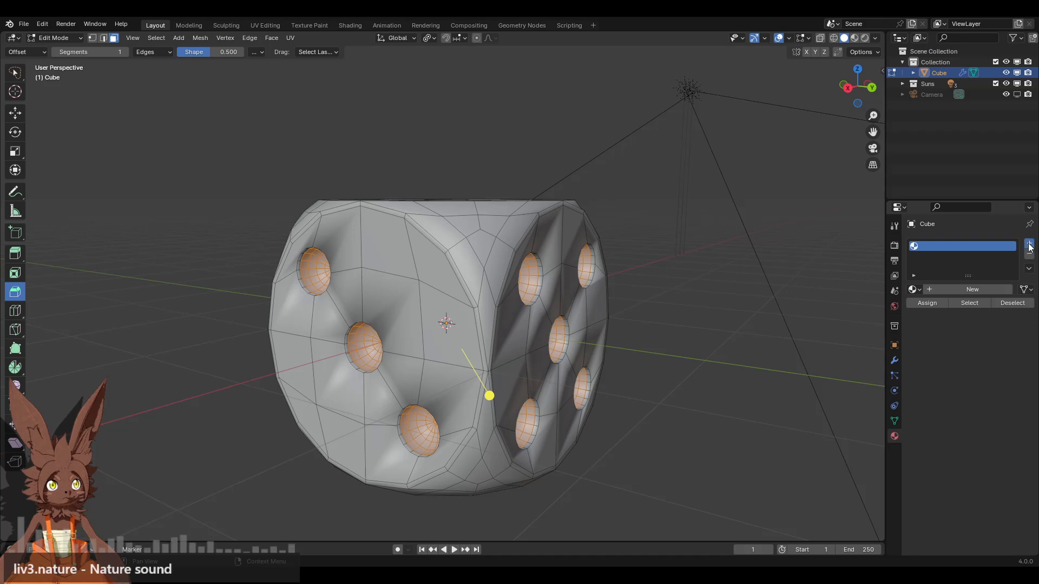
pyautogui.click(1028, 244)
pyautogui.click(958, 246)
pyautogui.click(963, 311)
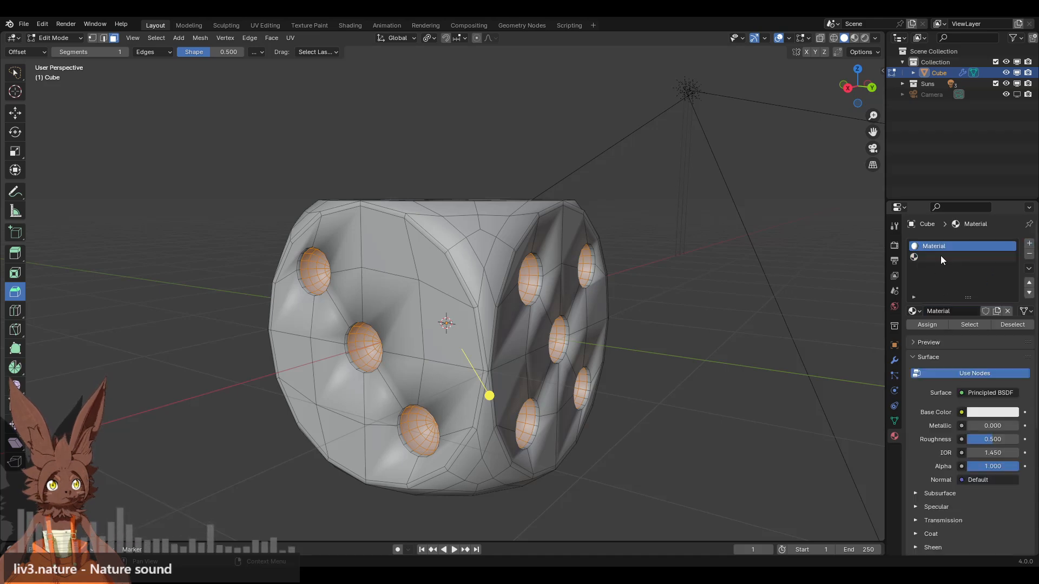
# Rename the first material Cherry Casinos and create a second material named White in the empty slot
pyautogui.doubleClick(936, 247)
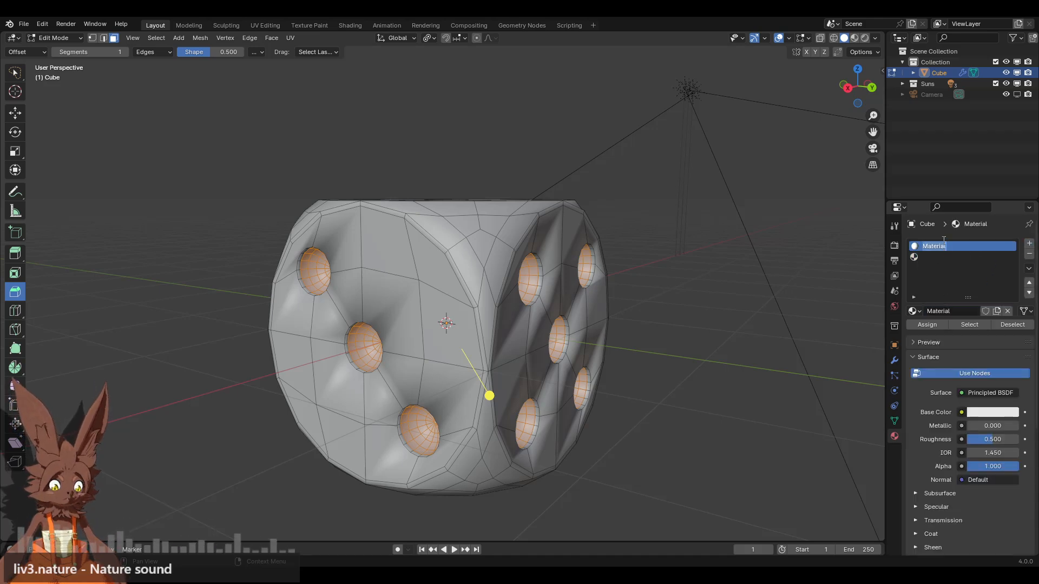
pyautogui.write('Cherry Casinos')
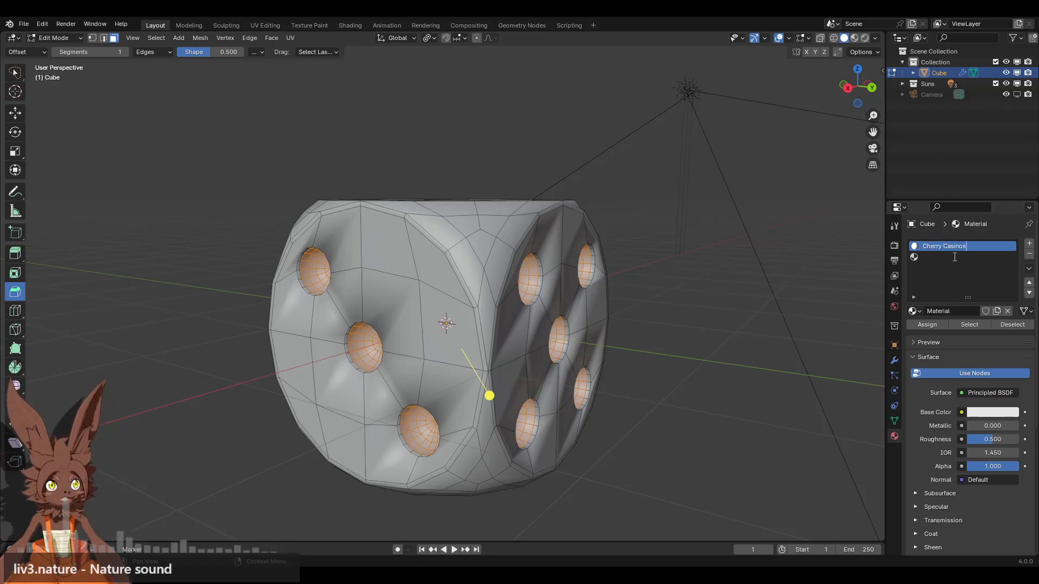
pyautogui.click(944, 257)
pyautogui.click(953, 313)
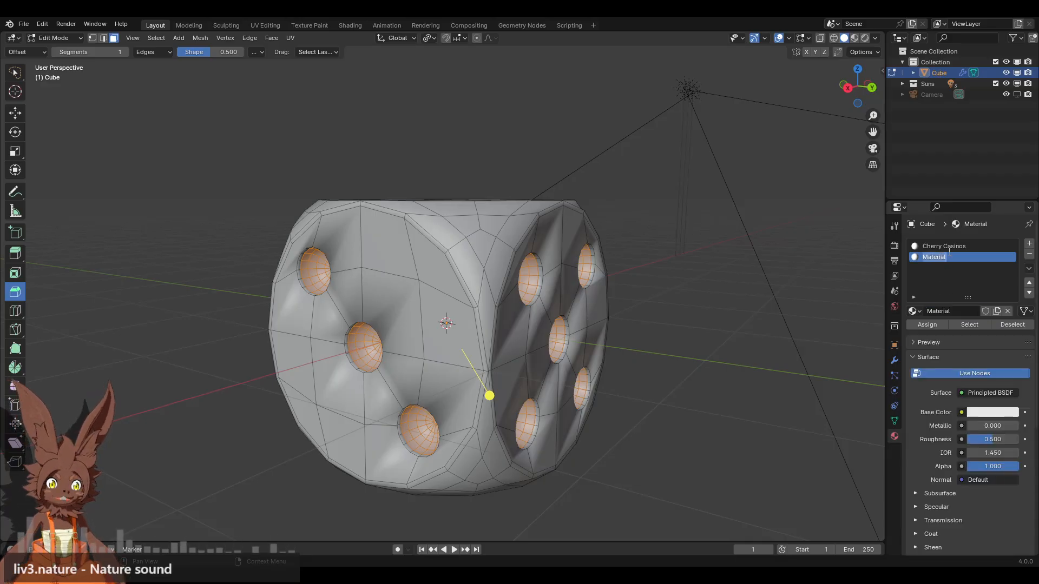
pyautogui.write('White')
pyautogui.press('Return')
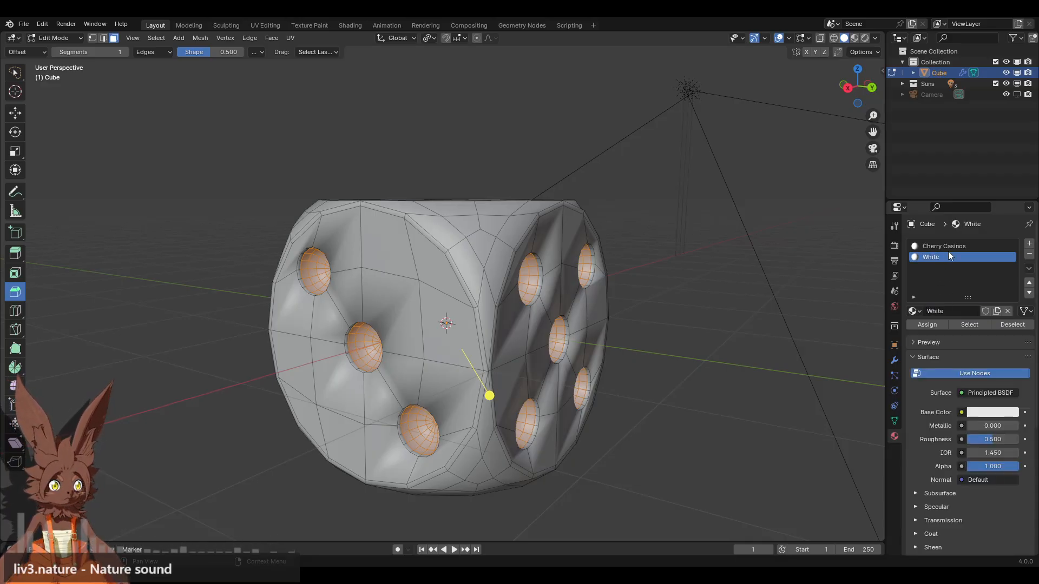
# Assign White to the selected pip faces and, back in Object Mode, turn on the Subdivision modifier's viewport display
pyautogui.click(930, 327)
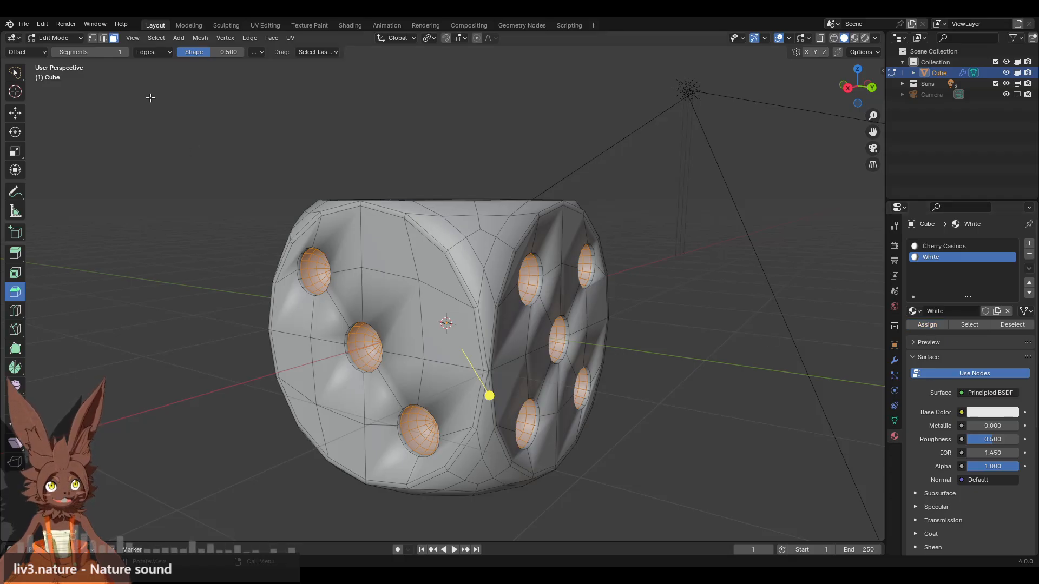
pyautogui.click(48, 37)
pyautogui.click(51, 47)
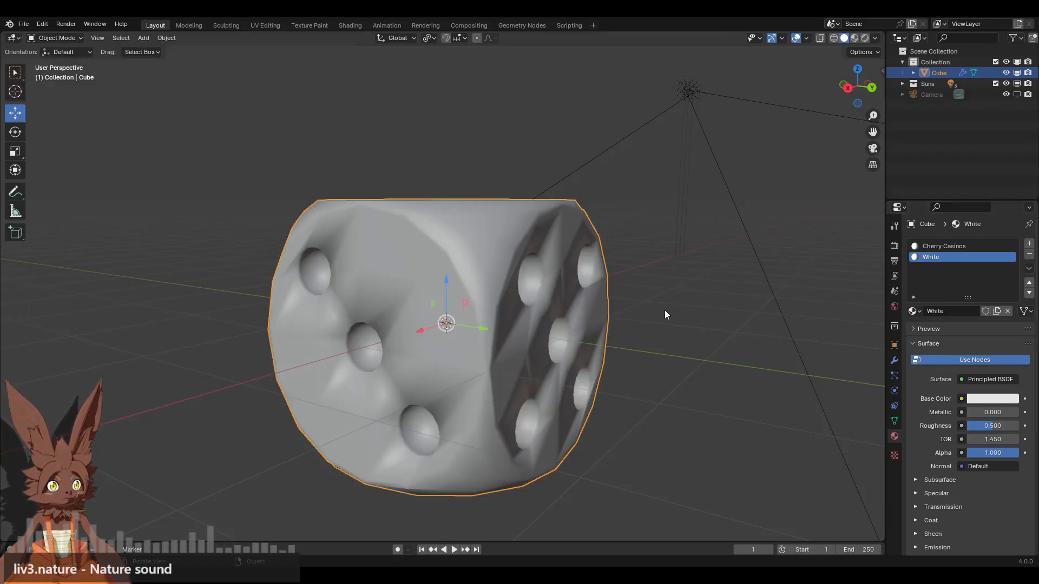
pyautogui.click(894, 360)
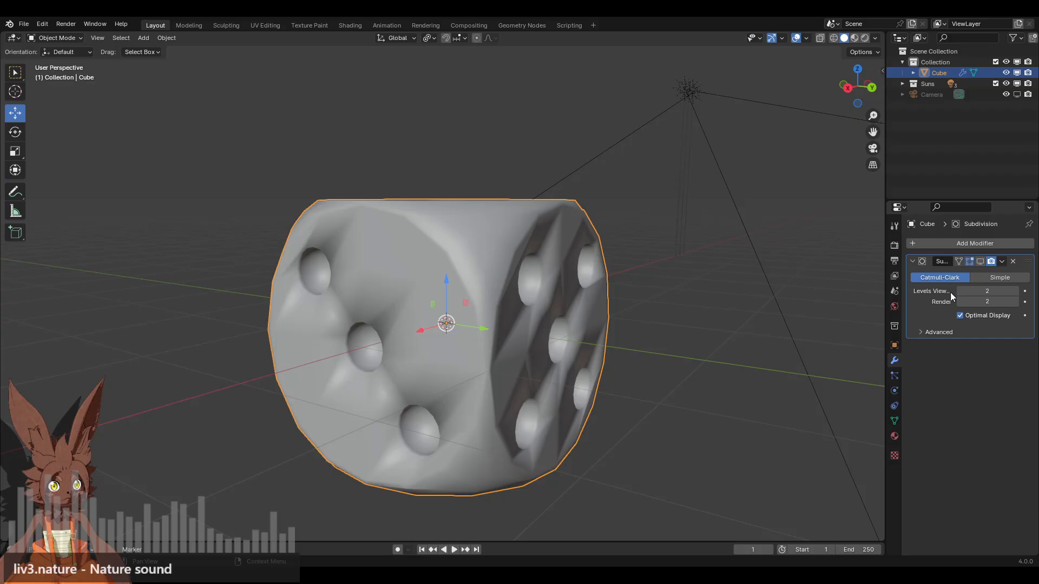
pyautogui.click(980, 261)
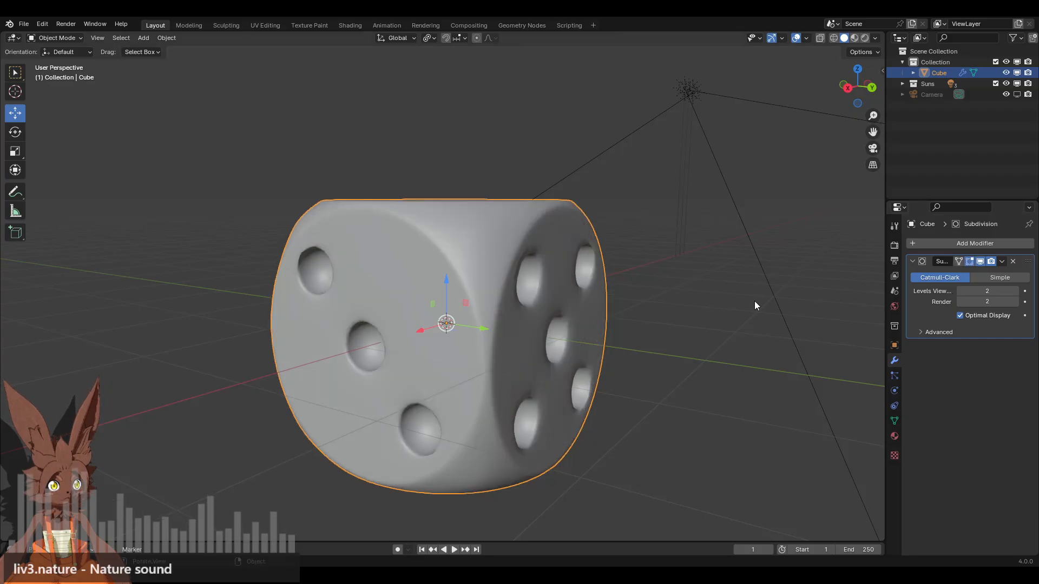
# Select the Cherry Casinos material and open the Shading workspace with a taller 3D viewport showing the die in rendered shading
pyautogui.click(894, 436)
pyautogui.click(950, 245)
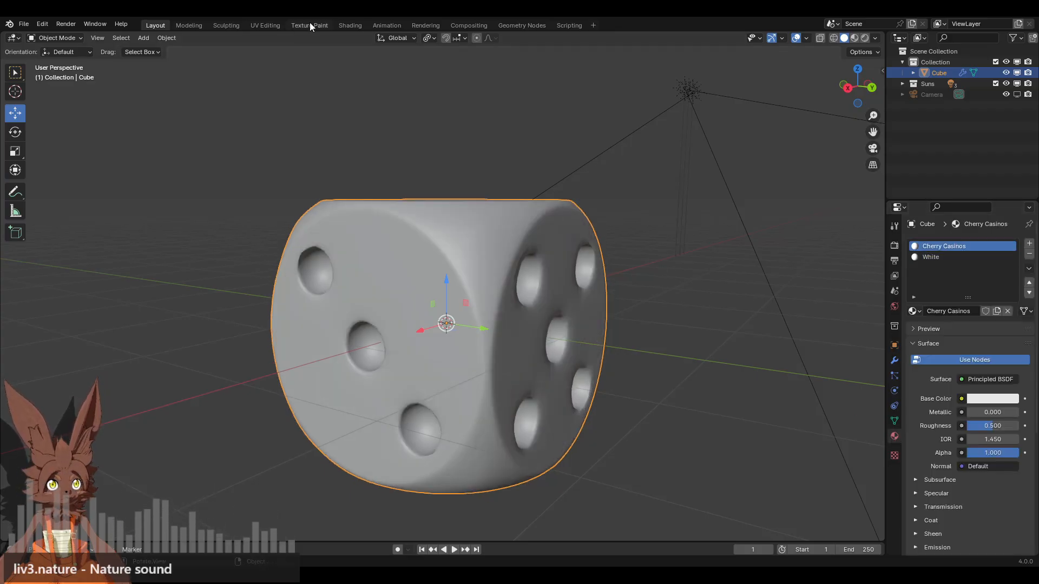
pyautogui.click(350, 25)
pyautogui.scroll(5, 563, 225)
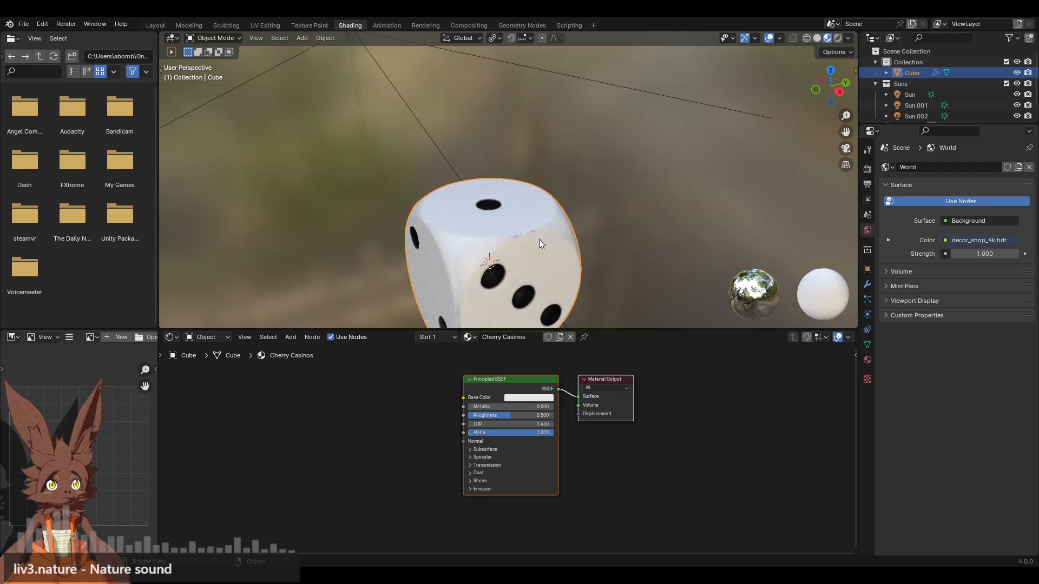
pyautogui.scroll(-2, 539, 239)
pyautogui.moveTo(399, 222); pyautogui.dragTo(514, 209, button='middle')
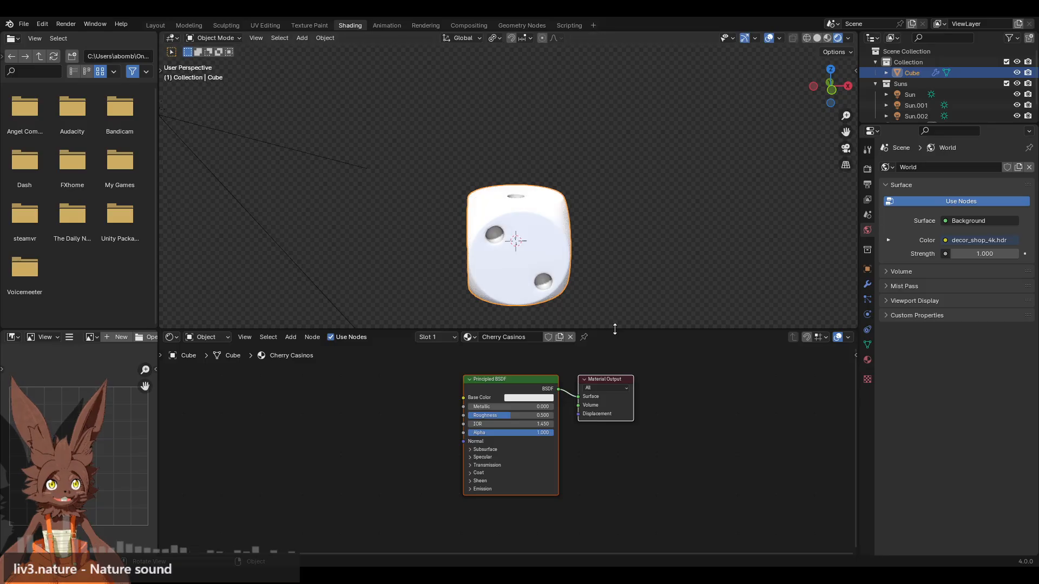
pyautogui.moveTo(614, 329); pyautogui.dragTo(613, 396)
pyautogui.moveTo(604, 327); pyautogui.dragTo(575, 313, button='middle')
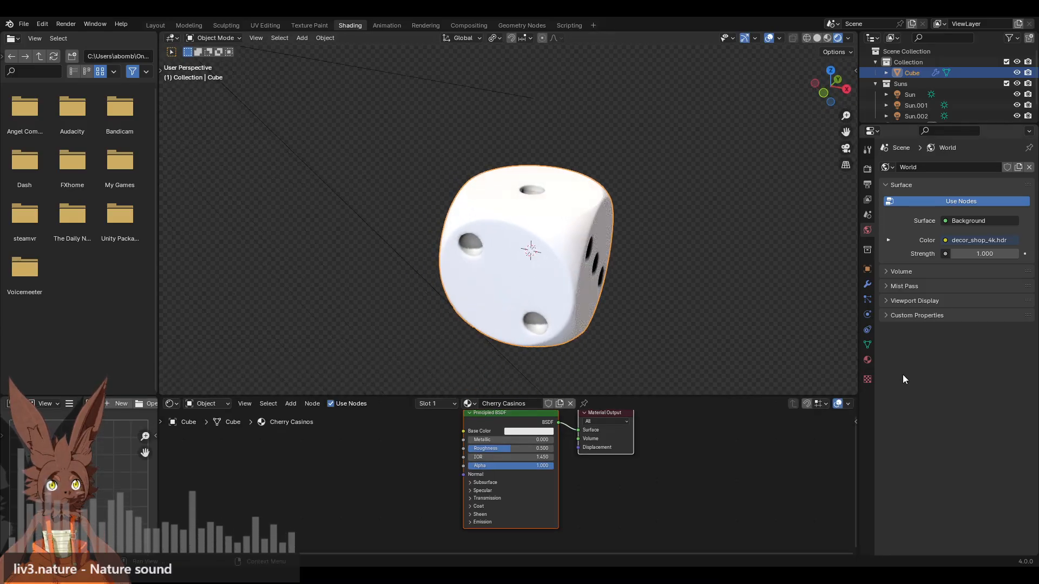
# Give Cherry Casinos a fully saturated bright red base color and a roughness of 0
pyautogui.click(867, 360)
pyautogui.click(983, 322)
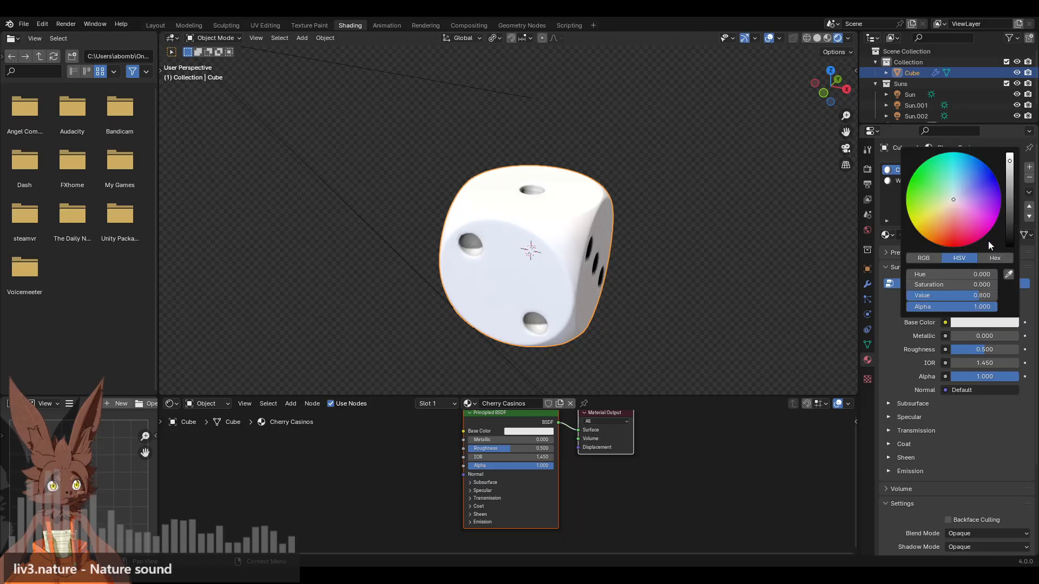
pyautogui.moveTo(956, 208)
pyautogui.mouseDown()
pyautogui.moveTo(954, 246)
pyautogui.moveTo(958, 238)
pyautogui.mouseUp()
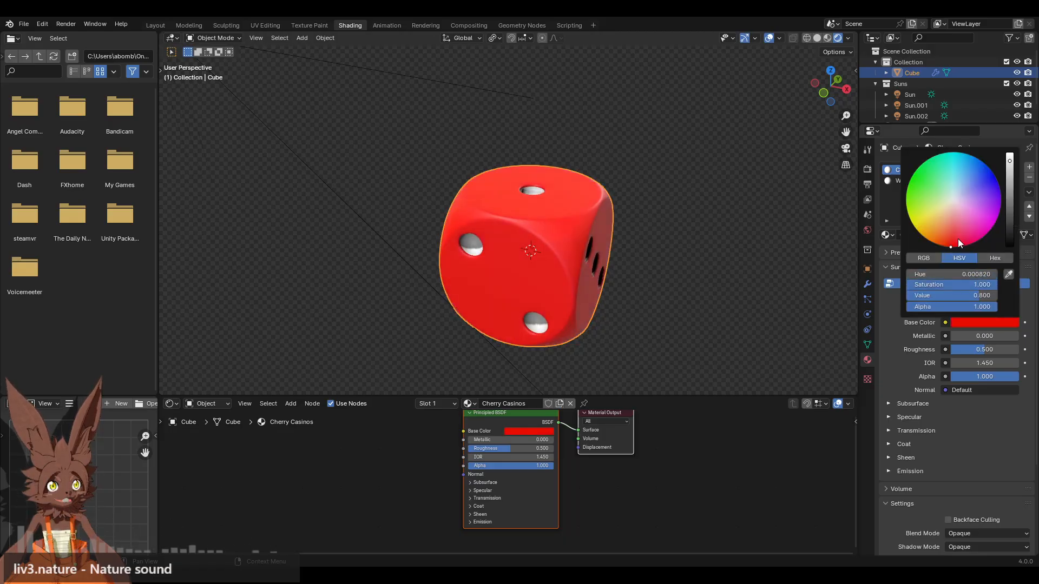
pyautogui.click(1008, 163)
pyautogui.moveTo(709, 205); pyautogui.dragTo(661, 219, button='middle')
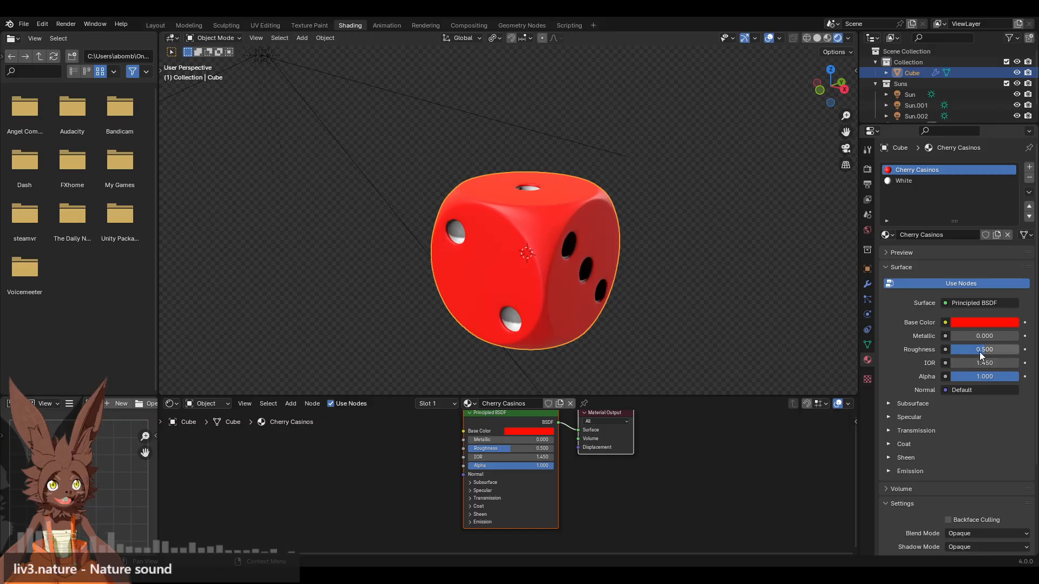
pyautogui.moveTo(979, 351); pyautogui.dragTo(919, 350)
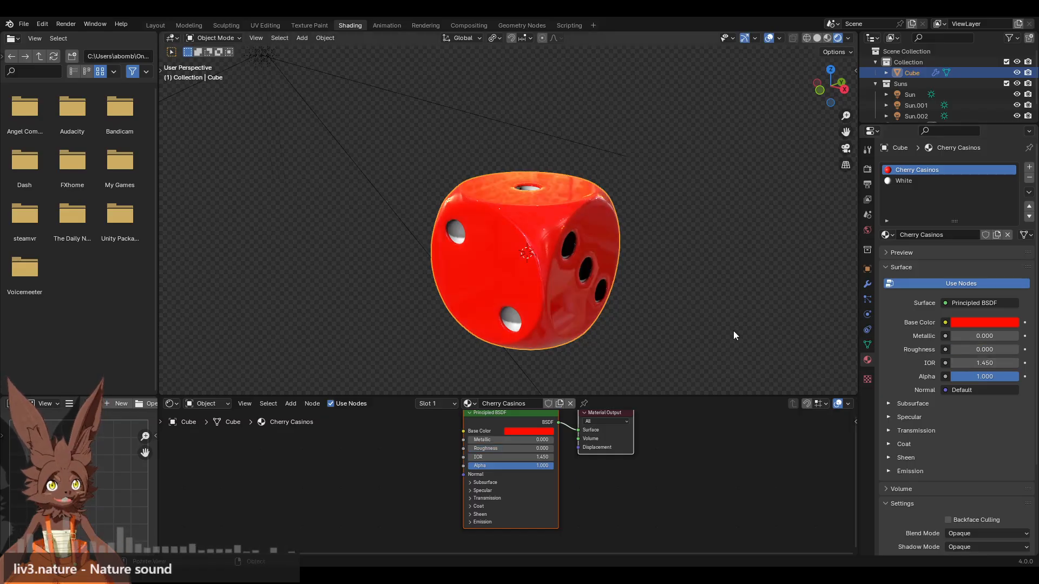
# Inspect the material's Transmission and Screen Space Refraction settings and the Refraction option in EEVEE's Screen Space Reflections
pyautogui.click(888, 431)
pyautogui.scroll(-5, 917, 353)
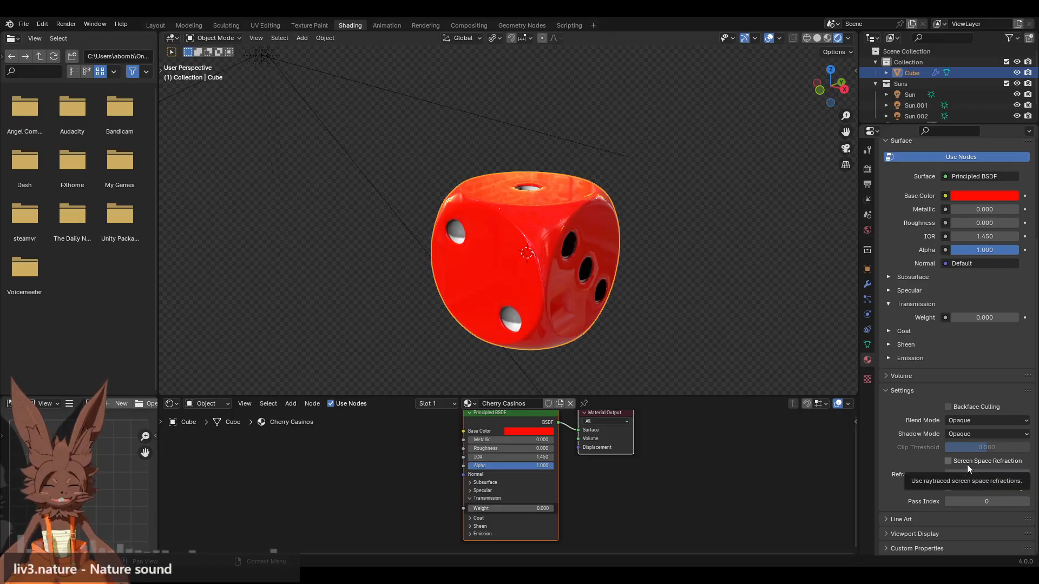
pyautogui.click(867, 170)
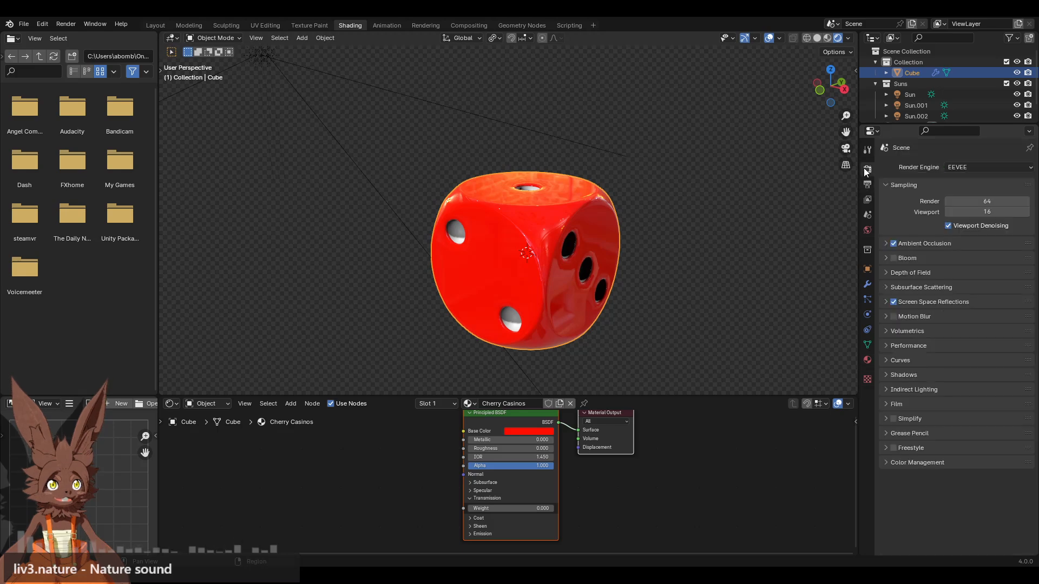
pyautogui.click(892, 305)
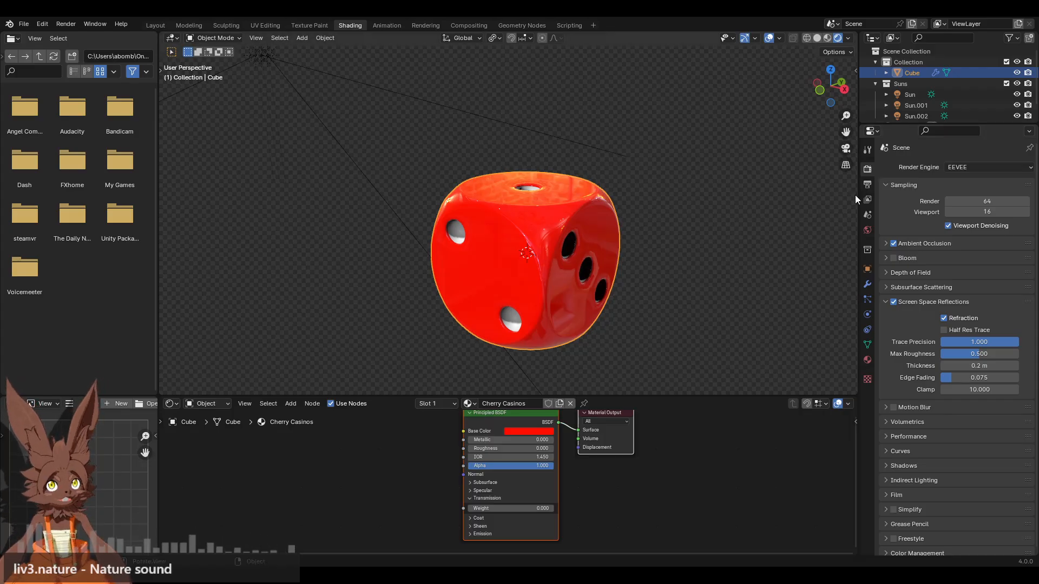
# Set the transmission weight of Cherry Casinos to 1 and enable Screen Space Refraction for the material
pyautogui.click(865, 361)
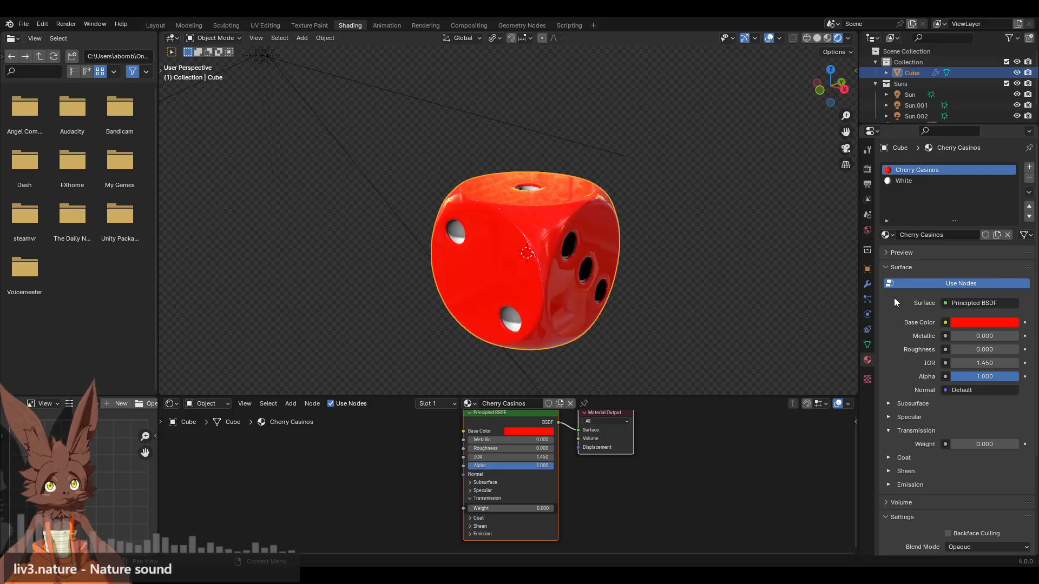
pyautogui.moveTo(638, 306)
pyautogui.mouseDown(button='middle')
pyautogui.moveTo(642, 298)
pyautogui.moveTo(638, 306)
pyautogui.mouseUp(button='middle')
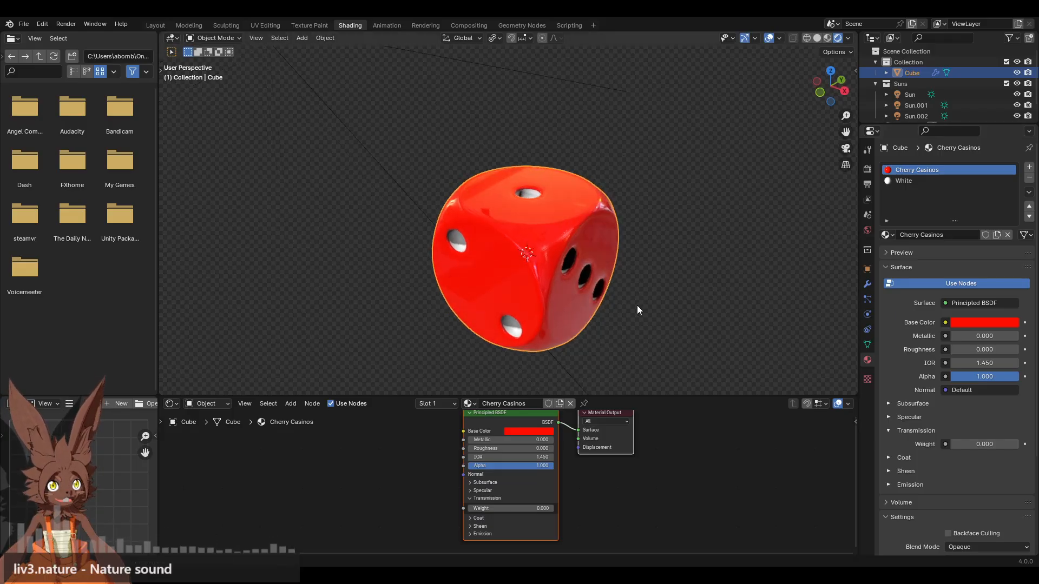
pyautogui.scroll(-2, 895, 329)
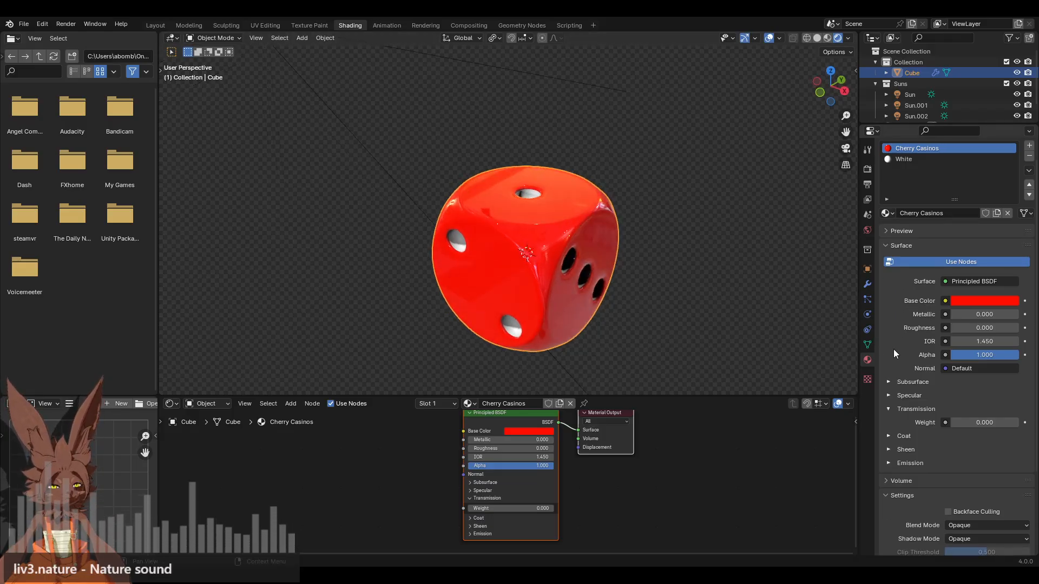
pyautogui.scroll(-1, 912, 318)
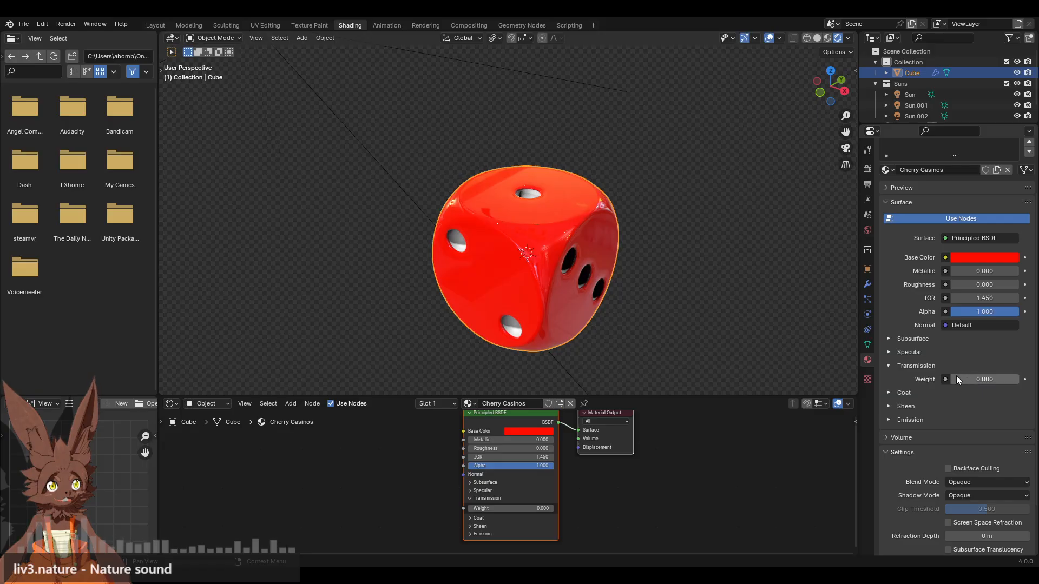
pyautogui.moveTo(955, 379); pyautogui.dragTo(1019, 378)
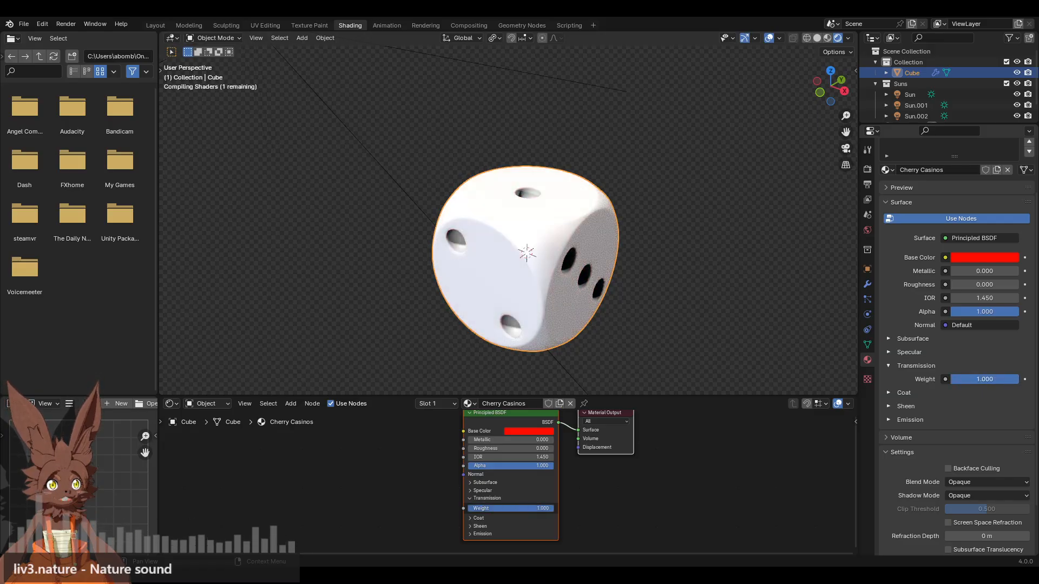
pyautogui.moveTo(692, 286); pyautogui.dragTo(674, 258, button='middle')
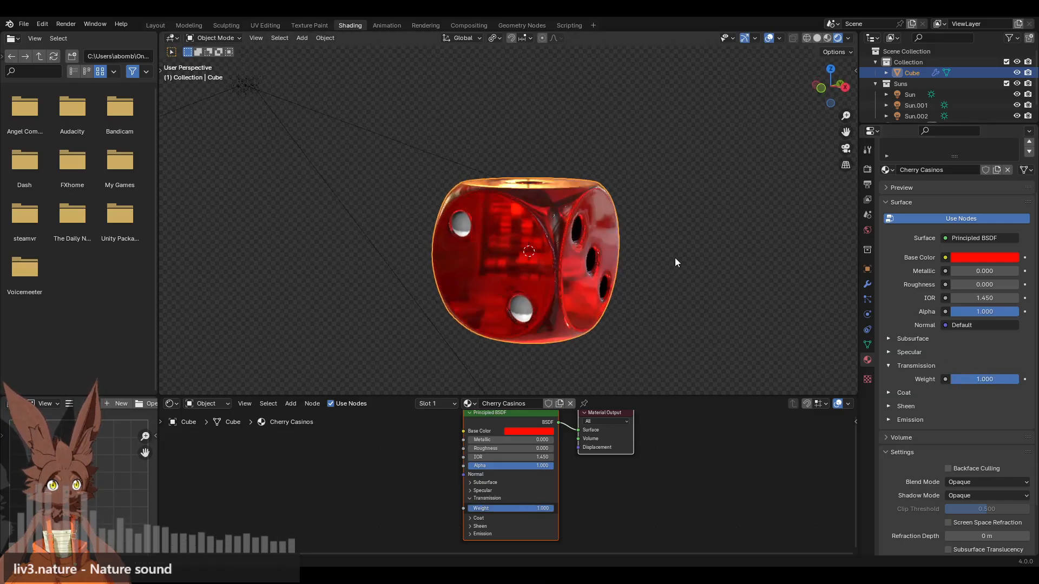
pyautogui.scroll(-3, 946, 502)
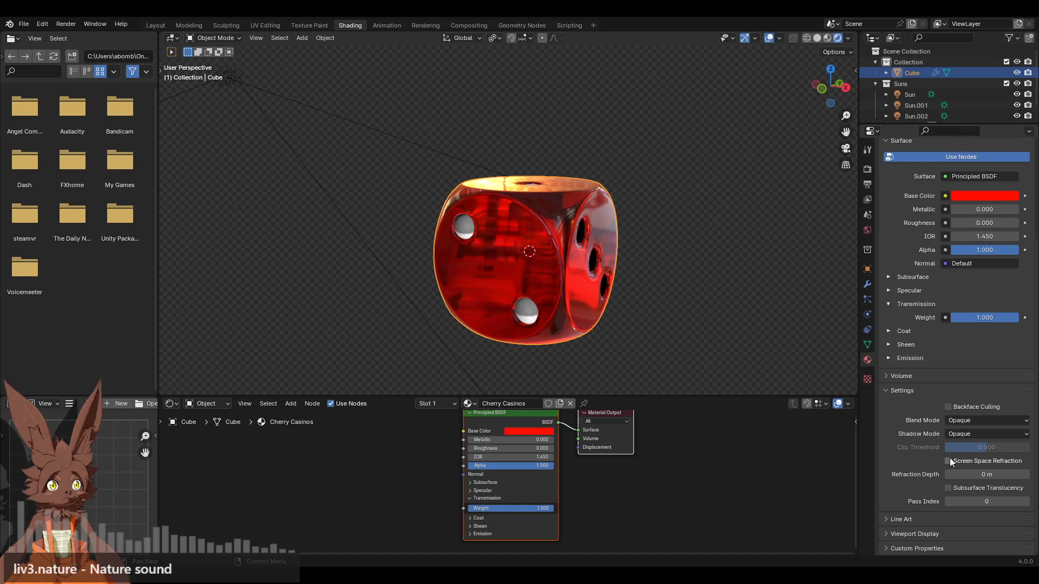
pyautogui.click(948, 460)
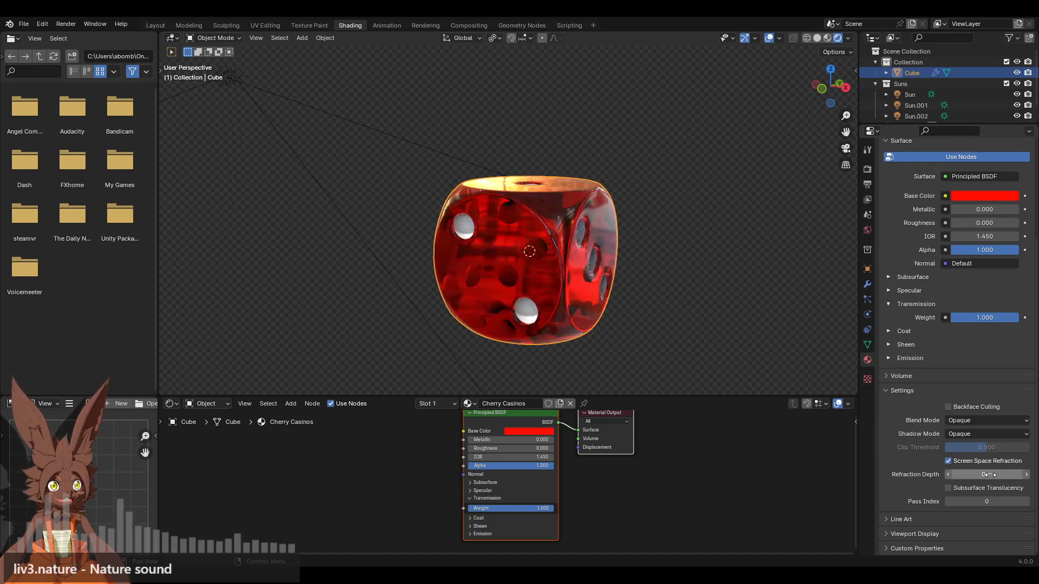
# Try refraction depths of 0.1 m and 1 m on Cherry Casinos, and return the depth to 0 m
pyautogui.click(1026, 474)
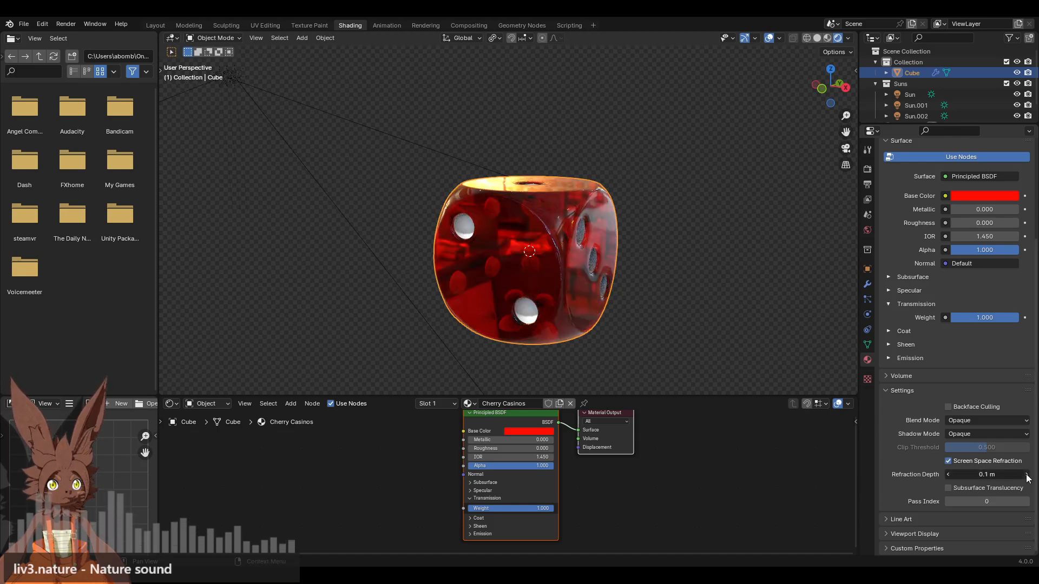
pyautogui.moveTo(977, 475); pyautogui.dragTo(964, 475)
pyautogui.click(990, 472)
pyautogui.write('1')
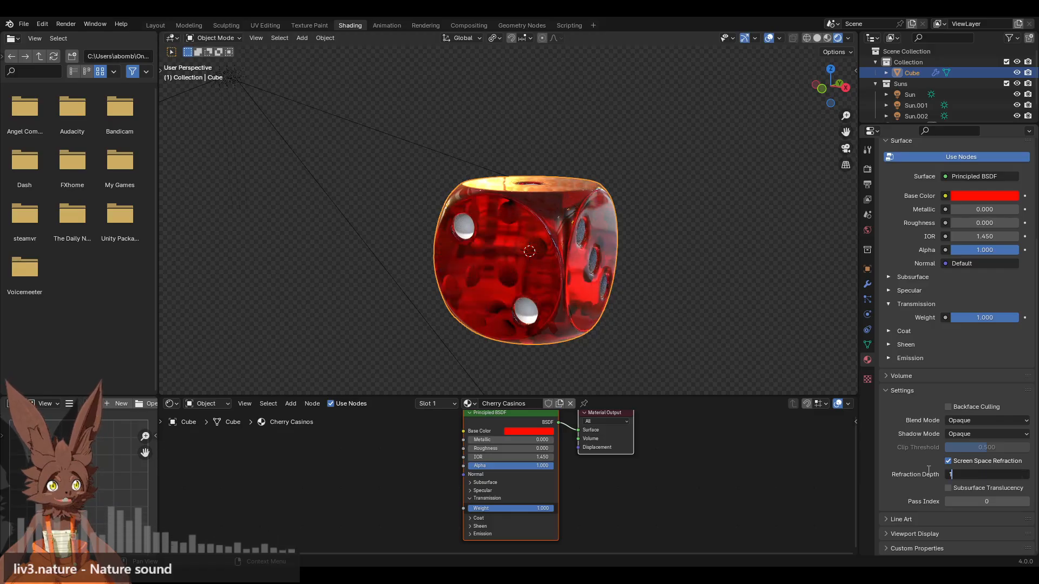
pyautogui.press('Return')
pyautogui.moveTo(559, 259)
pyautogui.mouseDown(button='middle')
pyautogui.moveTo(533, 263)
pyautogui.moveTo(574, 311)
pyautogui.moveTo(559, 256)
pyautogui.mouseUp(button='middle')
pyautogui.scroll(1, 558, 256)
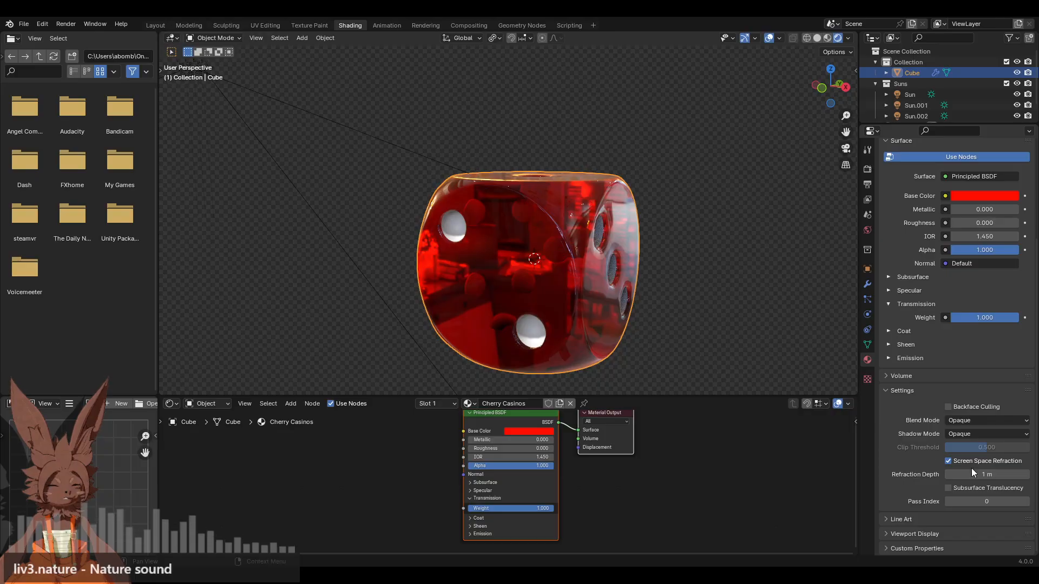
pyautogui.moveTo(979, 474); pyautogui.dragTo(955, 474)
# Examine the translucent red die from different angles and review the White and Cherry Casinos material settings
pyautogui.moveTo(585, 239); pyautogui.dragTo(458, 241, button='middle')
pyautogui.moveTo(569, 260); pyautogui.dragTo(534, 256, button='middle')
pyautogui.scroll(3, 513, 266)
pyautogui.scroll(-2, 544, 238)
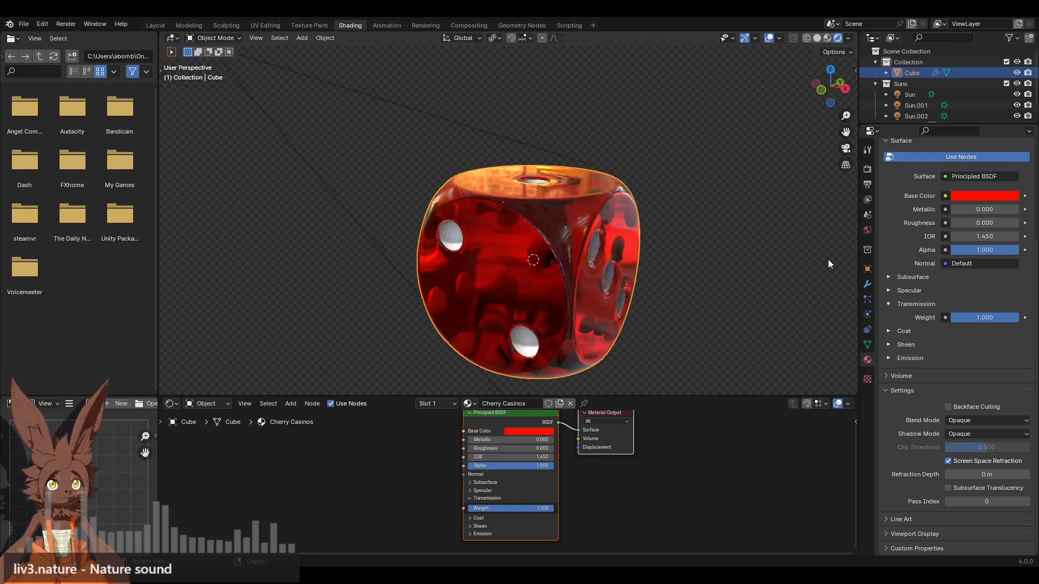
pyautogui.scroll(5, 908, 174)
pyautogui.click(914, 181)
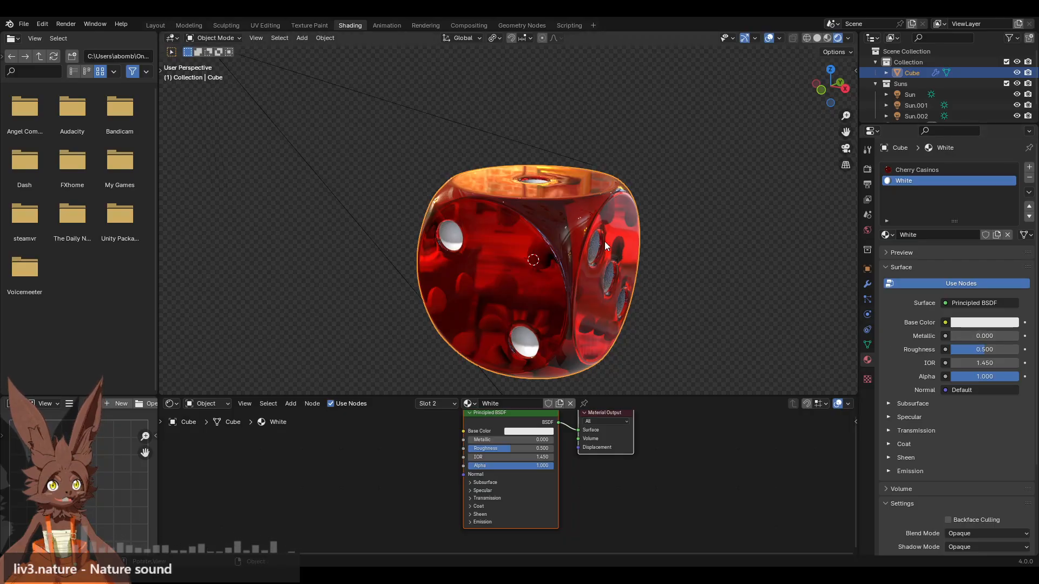
pyautogui.click(960, 169)
pyautogui.moveTo(540, 291); pyautogui.dragTo(494, 219, button='middle')
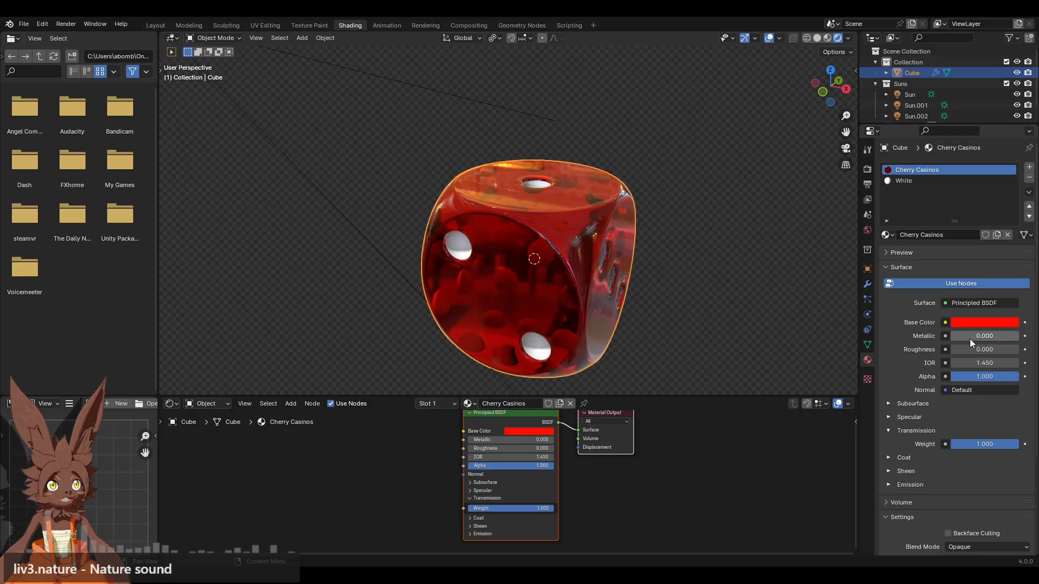
# Try a metallic value of 1 on Cherry Casinos and set it back to 0
pyautogui.moveTo(957, 335); pyautogui.dragTo(1019, 335)
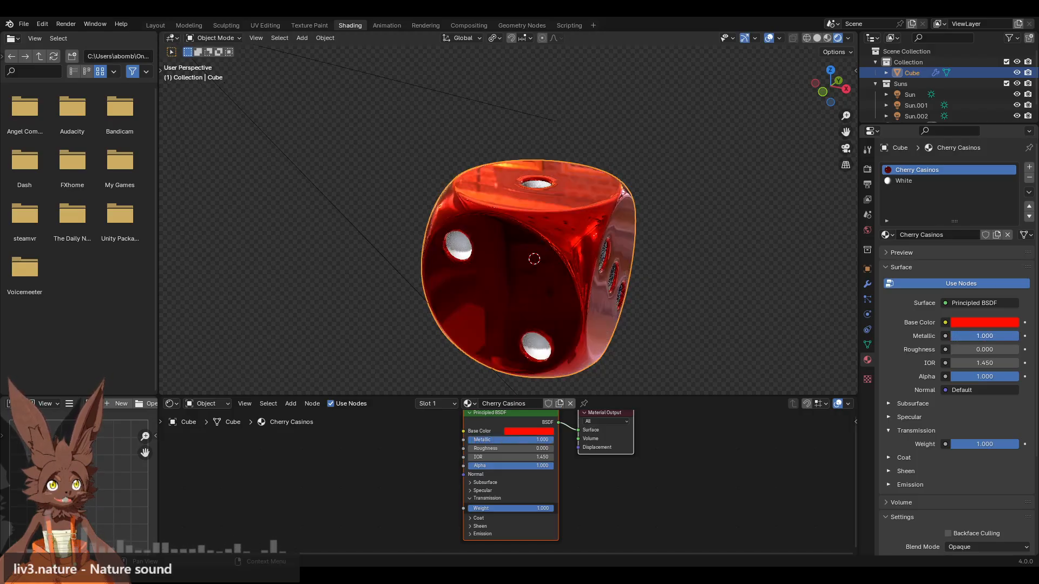
pyautogui.moveTo(680, 297); pyautogui.dragTo(753, 311, button='middle')
pyautogui.moveTo(1007, 336); pyautogui.dragTo(942, 336)
pyautogui.moveTo(650, 292); pyautogui.dragTo(674, 285, button='middle')
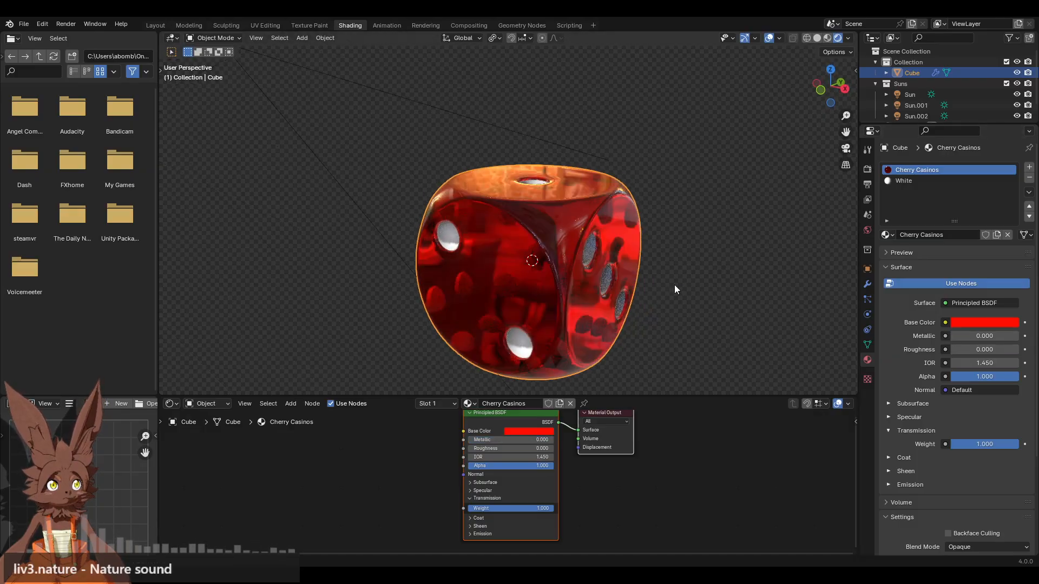
# Try an IOR of 1.33 on Cherry Casinos, check the die from another angle, and undo the change
pyautogui.click(980, 363)
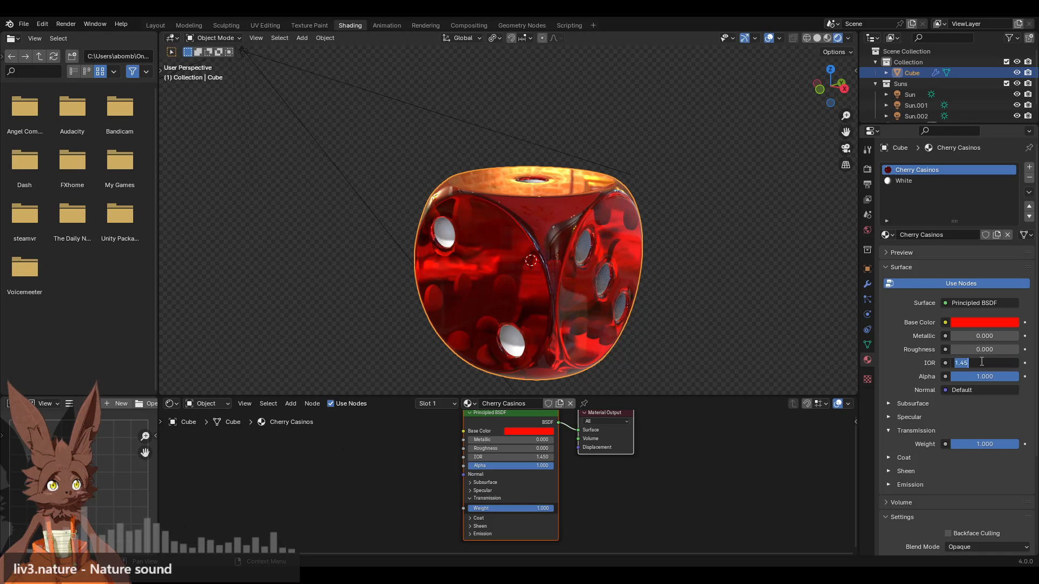
pyautogui.write('1.33')
pyautogui.press('Return')
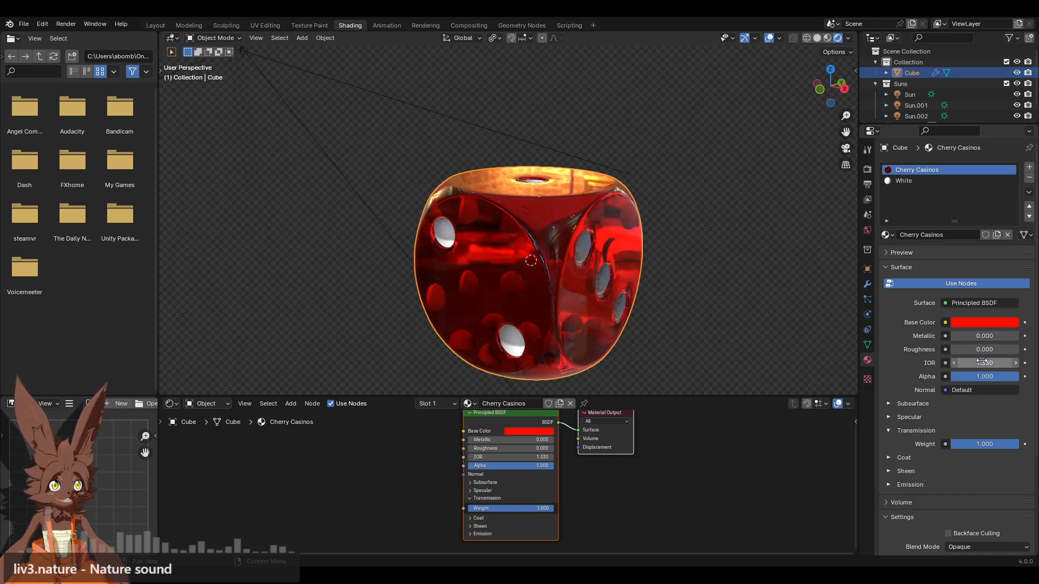
pyautogui.moveTo(606, 317); pyautogui.dragTo(704, 334, button='middle')
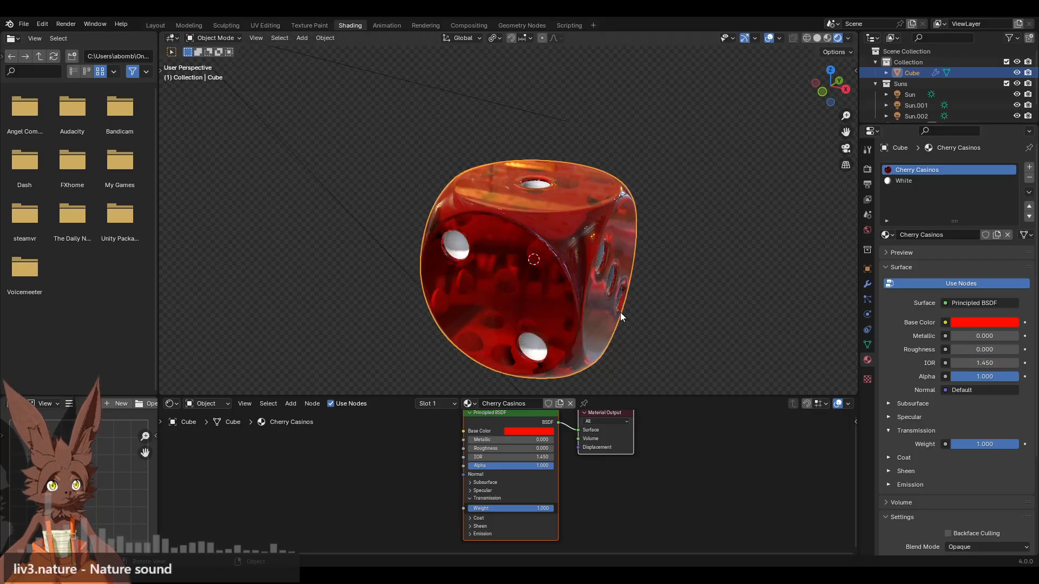
pyautogui.hotkey('ctrl', 'z')
# Set the White material's base color to pure white and its roughness to 0
pyautogui.moveTo(620, 312); pyautogui.dragTo(681, 288, button='middle')
pyautogui.click(917, 180)
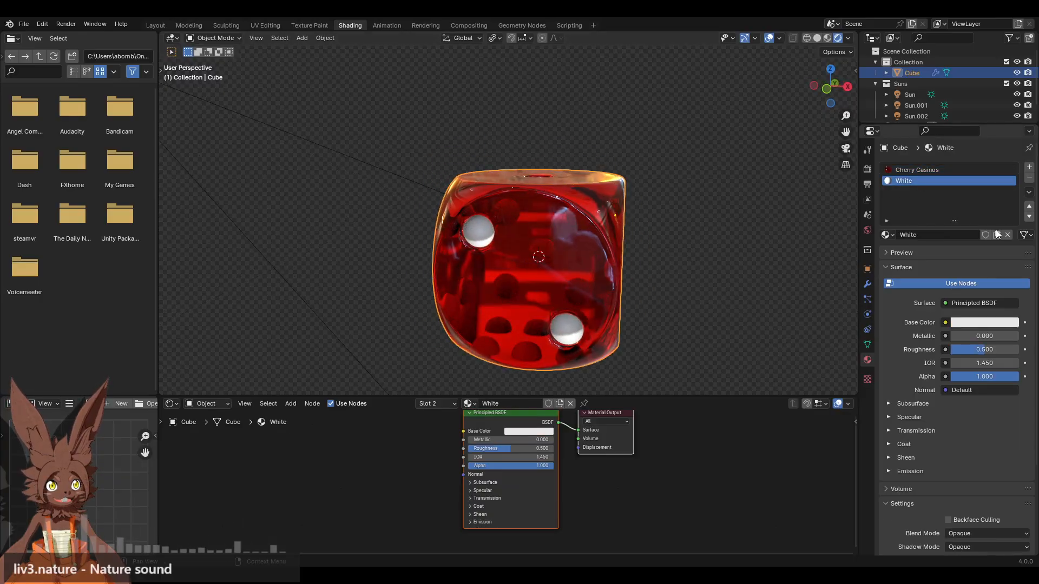
pyautogui.click(991, 323)
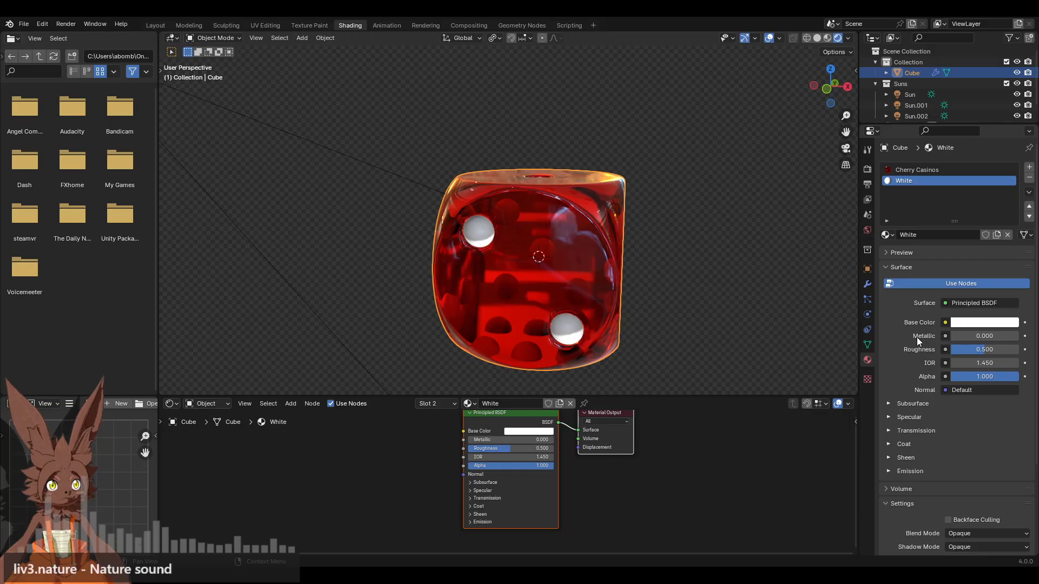
pyautogui.moveTo(982, 352); pyautogui.dragTo(941, 351)
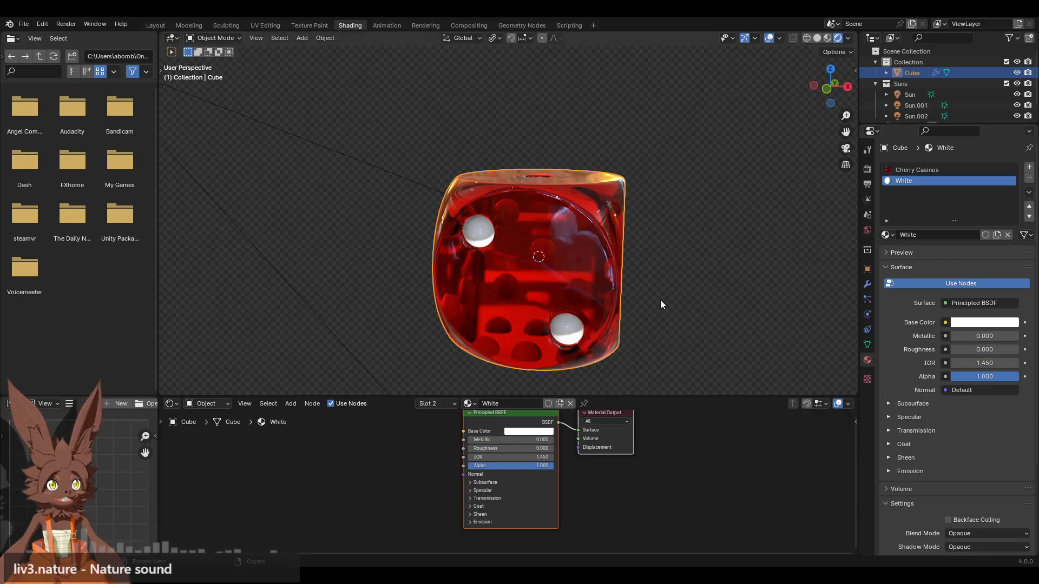
pyautogui.moveTo(660, 299); pyautogui.dragTo(589, 277, button='middle')
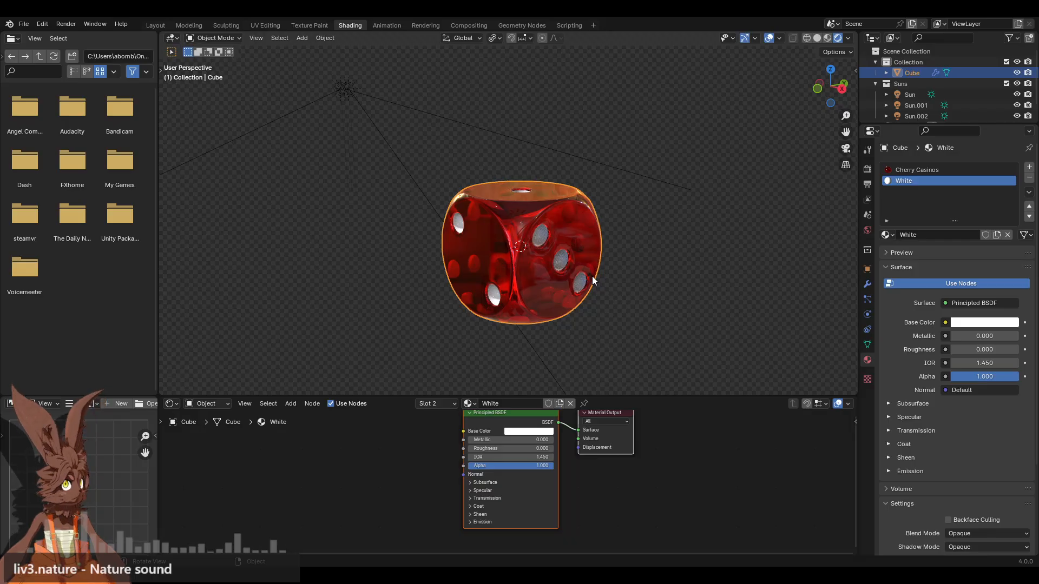
pyautogui.moveTo(547, 282); pyautogui.dragTo(605, 287, button='middle')
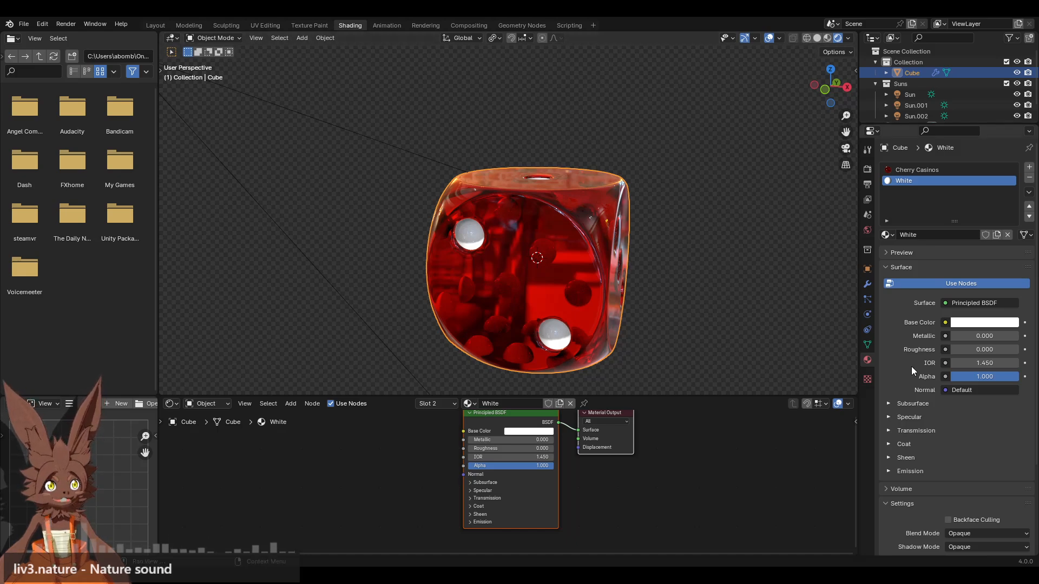
# Enable Subsurface Translucency on the Cherry Casinos material and set its pass index to 1
pyautogui.scroll(-4, 907, 359)
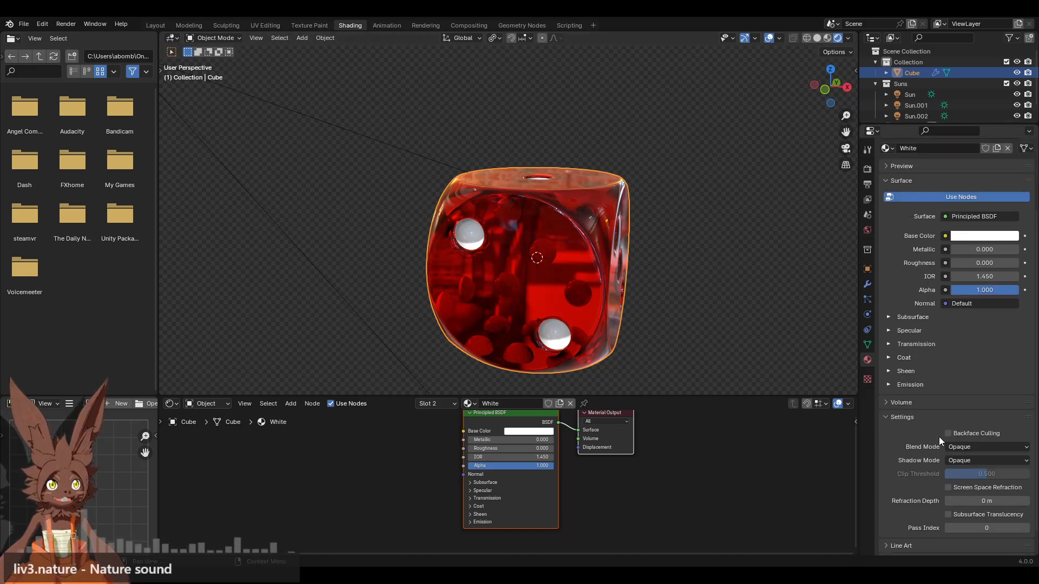
pyautogui.scroll(5, 894, 324)
pyautogui.click(925, 169)
pyautogui.scroll(-3, 921, 383)
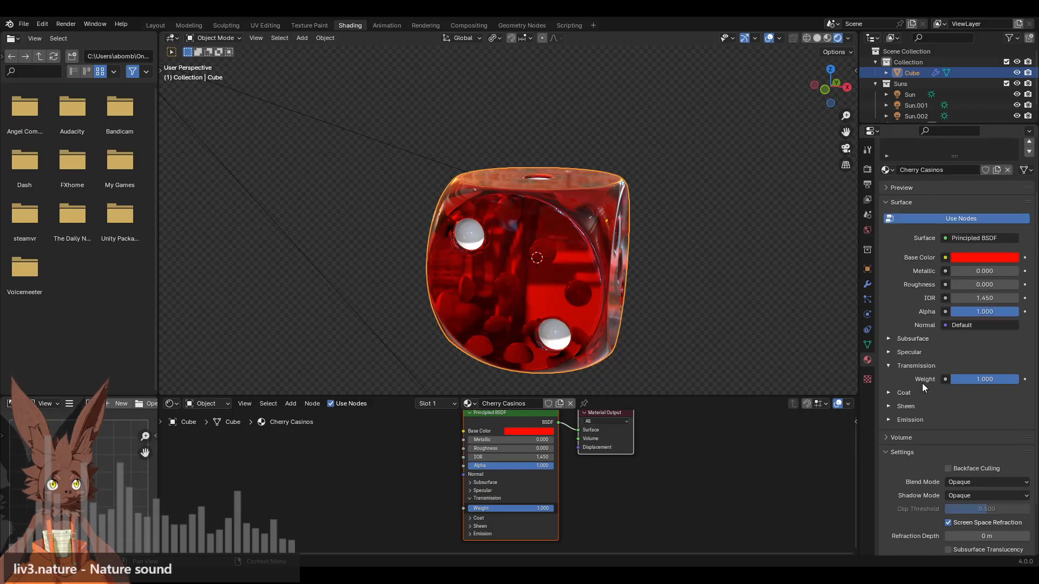
pyautogui.scroll(-3, 922, 383)
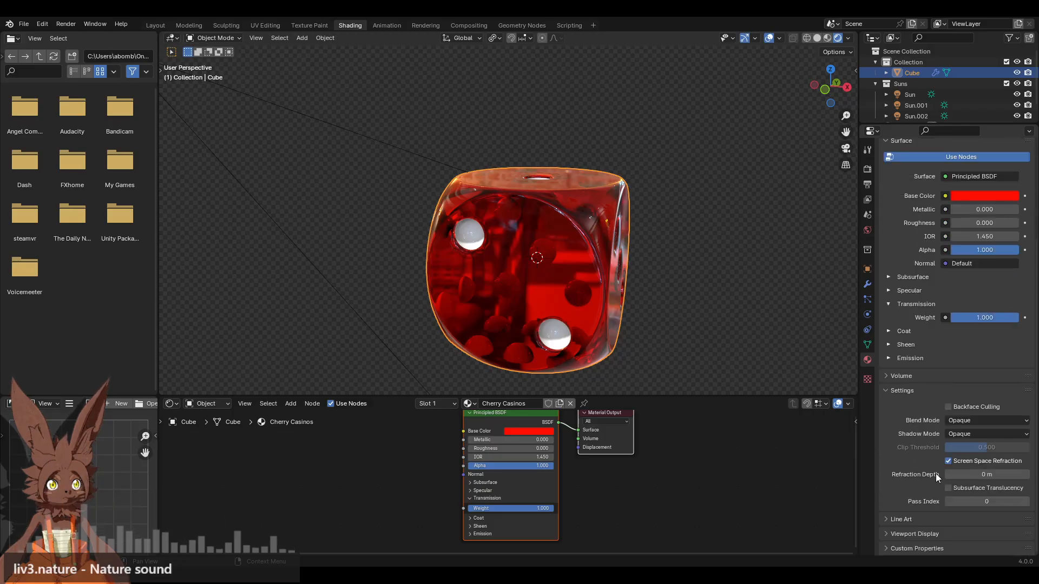
pyautogui.click(1027, 501)
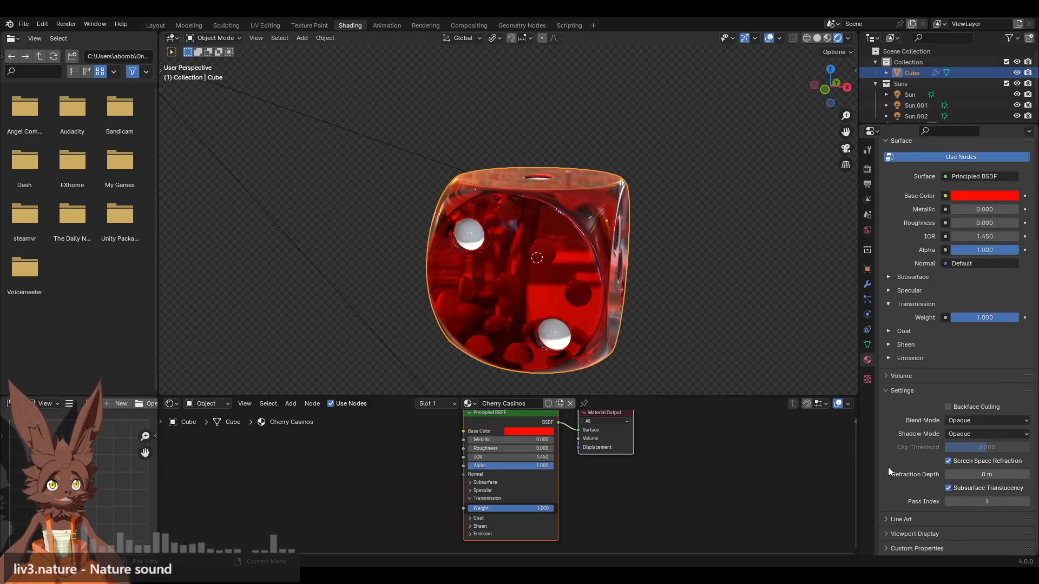
pyautogui.click(947, 502)
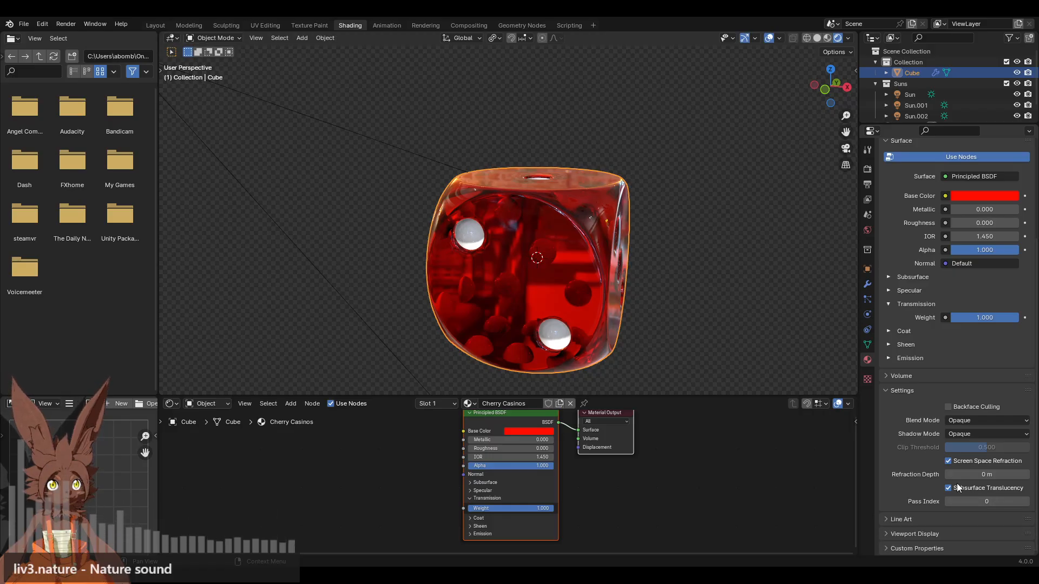
pyautogui.click(1024, 502)
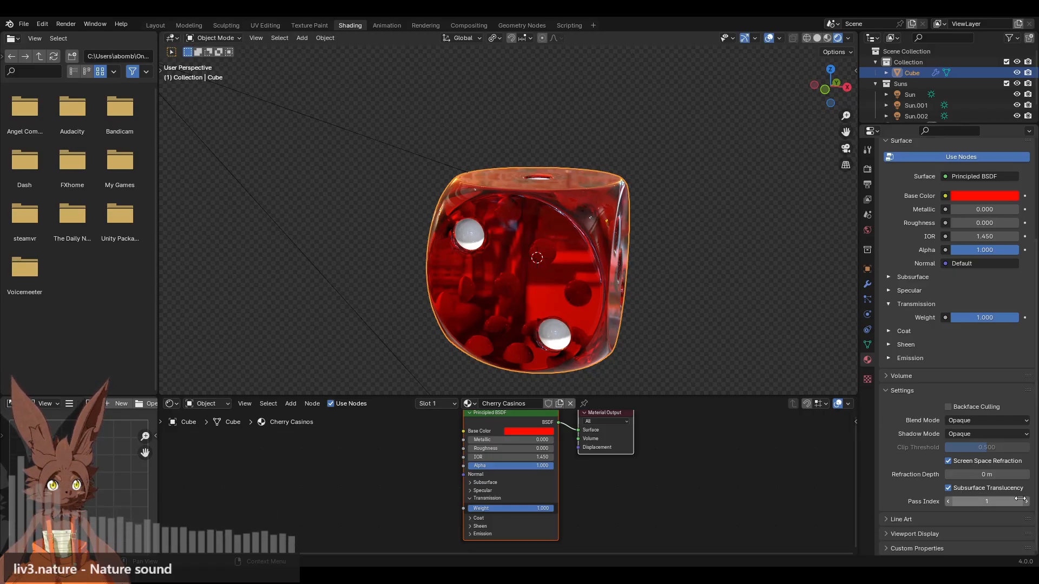
pyautogui.scroll(-2, 599, 309)
pyautogui.moveTo(581, 304); pyautogui.dragTo(546, 299, button='middle')
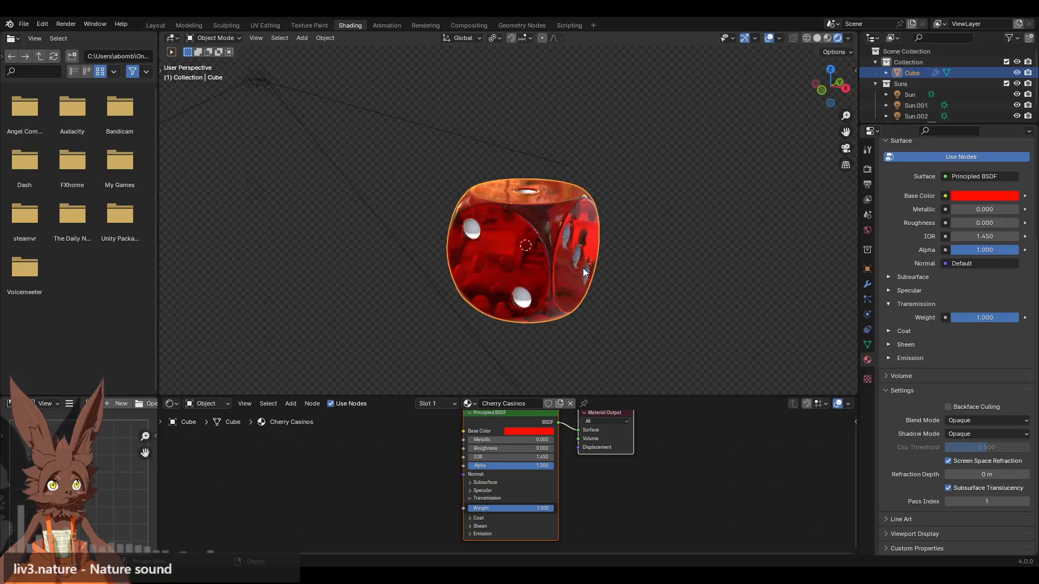
pyautogui.moveTo(584, 271); pyautogui.dragTo(589, 278, button='middle')
# Switch to the Layout workspace, show the die in rendered shading, and hide the viewport overlays and gizmos
pyautogui.click(155, 25)
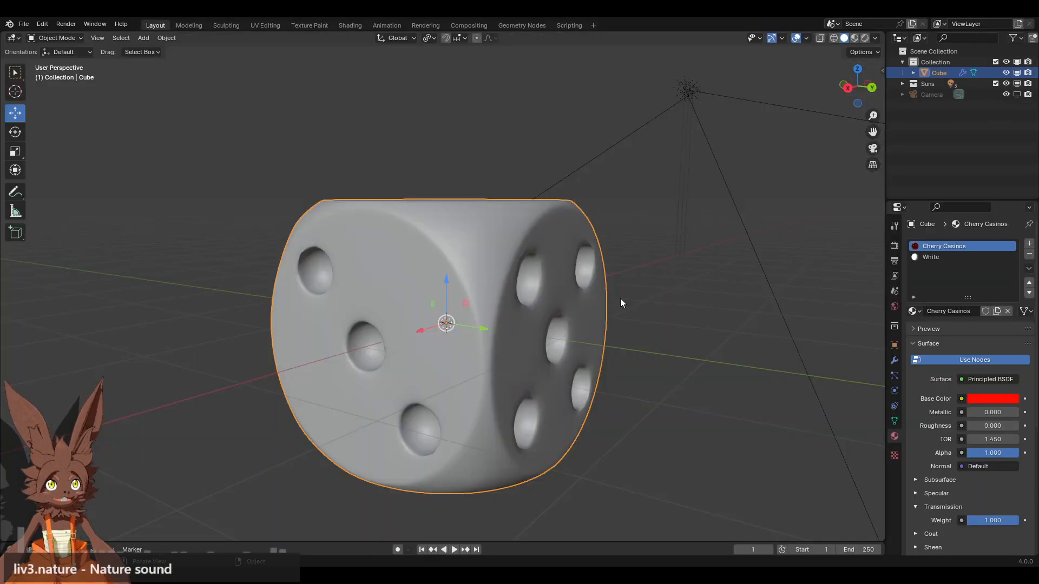
pyautogui.scroll(-2, 620, 298)
pyautogui.click(864, 38)
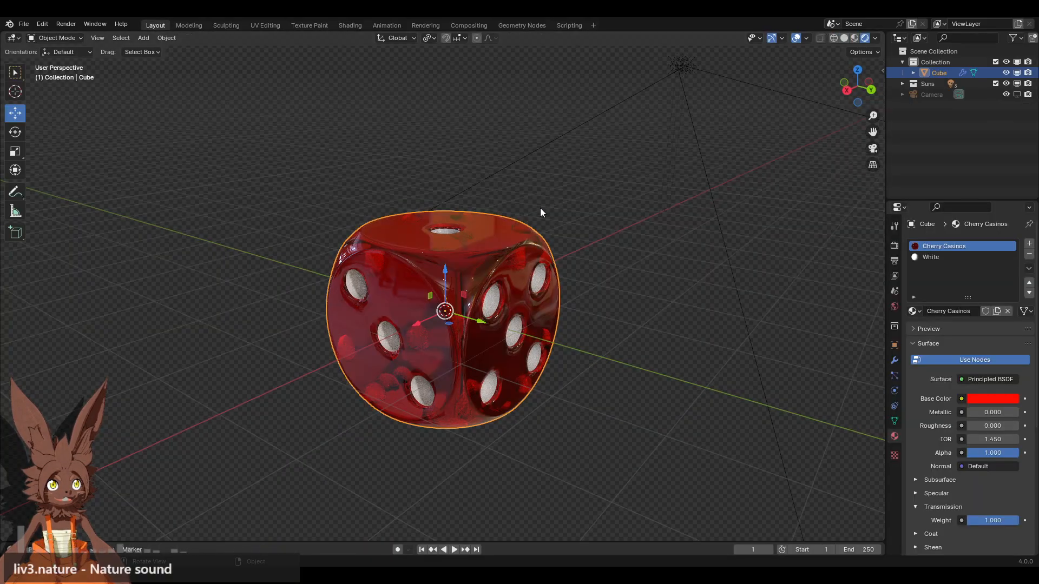
pyautogui.scroll(-3, 540, 208)
pyautogui.moveTo(501, 192); pyautogui.dragTo(513, 189, button='middle')
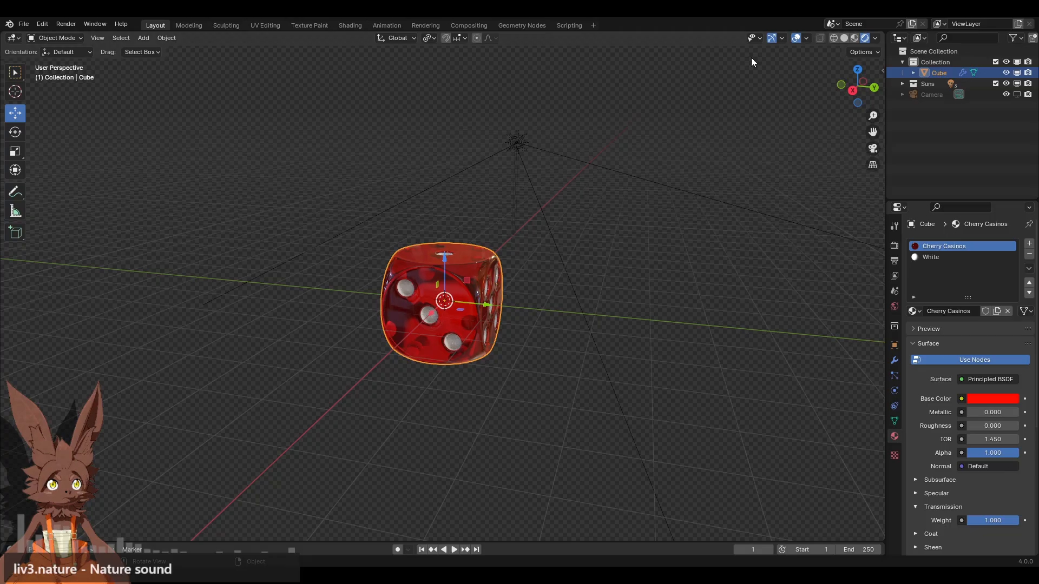
pyautogui.click(793, 38)
pyautogui.scroll(2, 558, 259)
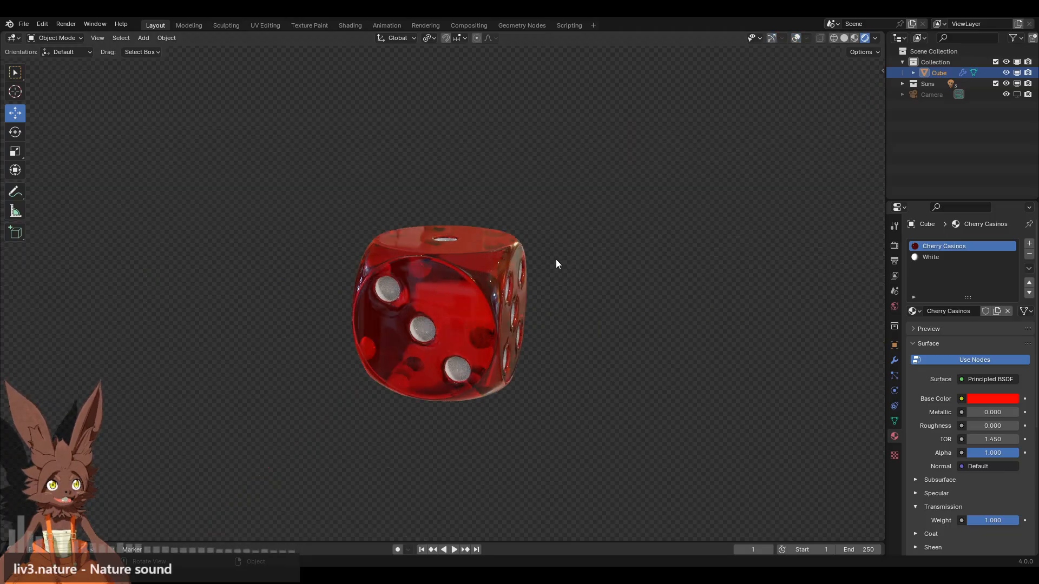
pyautogui.moveTo(532, 267); pyautogui.dragTo(615, 253, button='middle')
pyautogui.scroll(1, 632, 238)
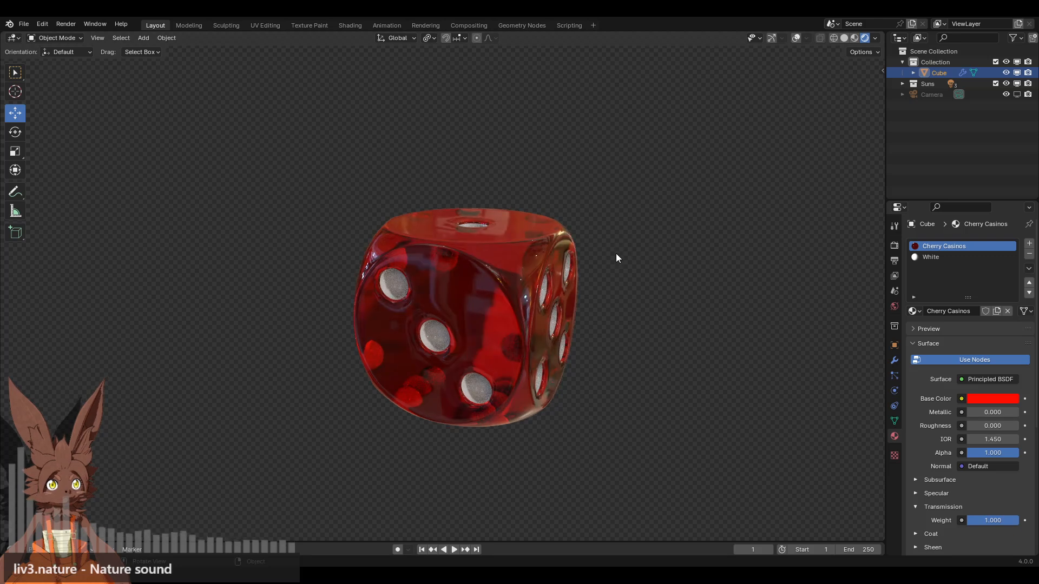
pyautogui.scroll(-2, 633, 190)
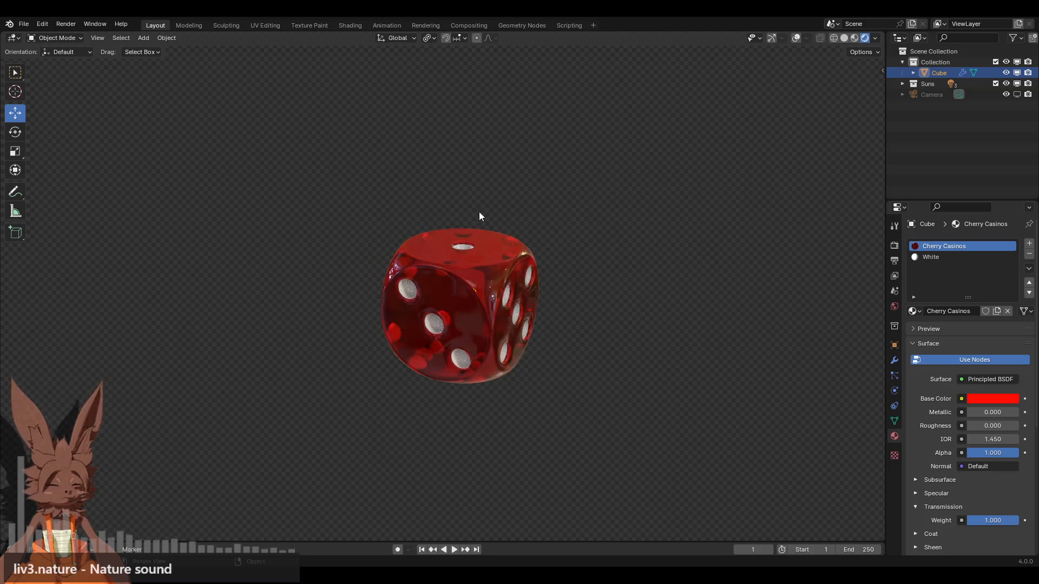
pyautogui.hotkey('shift', 'd')
pyautogui.click(784, 40)
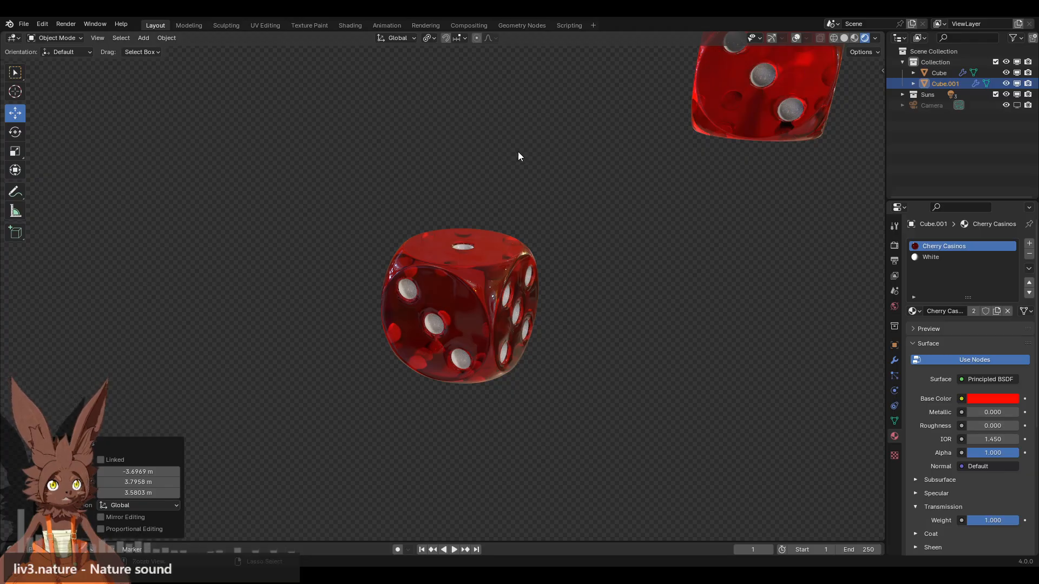
pyautogui.hotkey('ctrl', 'z')
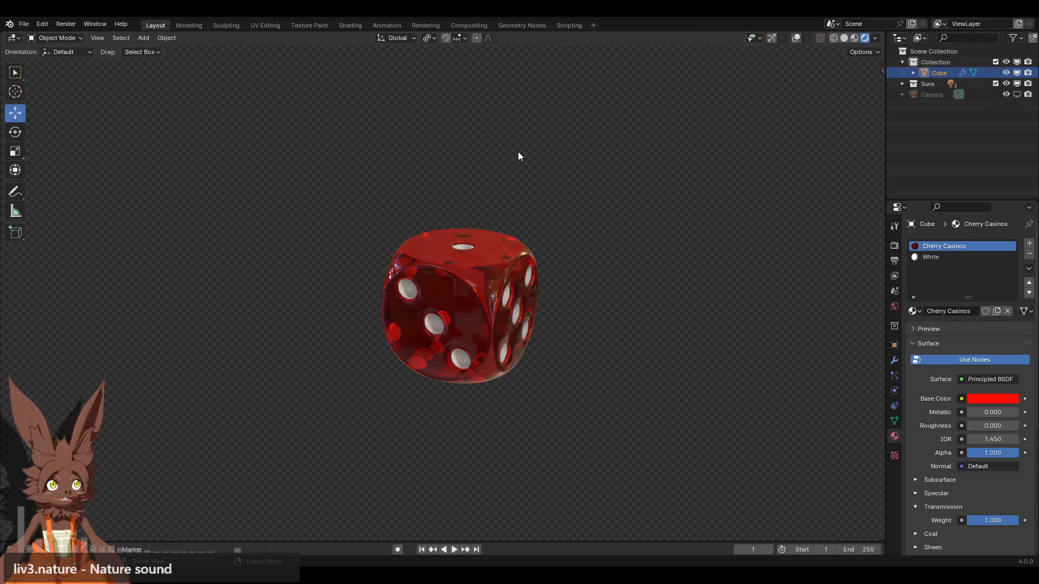
# Duplicate the die and place the copy beside the original, offset about -1.08 m in X, 2.99 m in Y and -1.05 m in Z
pyautogui.keyDown('shift'); pyautogui.moveTo(514, 156); pyautogui.dragTo(481, 188, button='middle'); pyautogui.keyUp('shift')
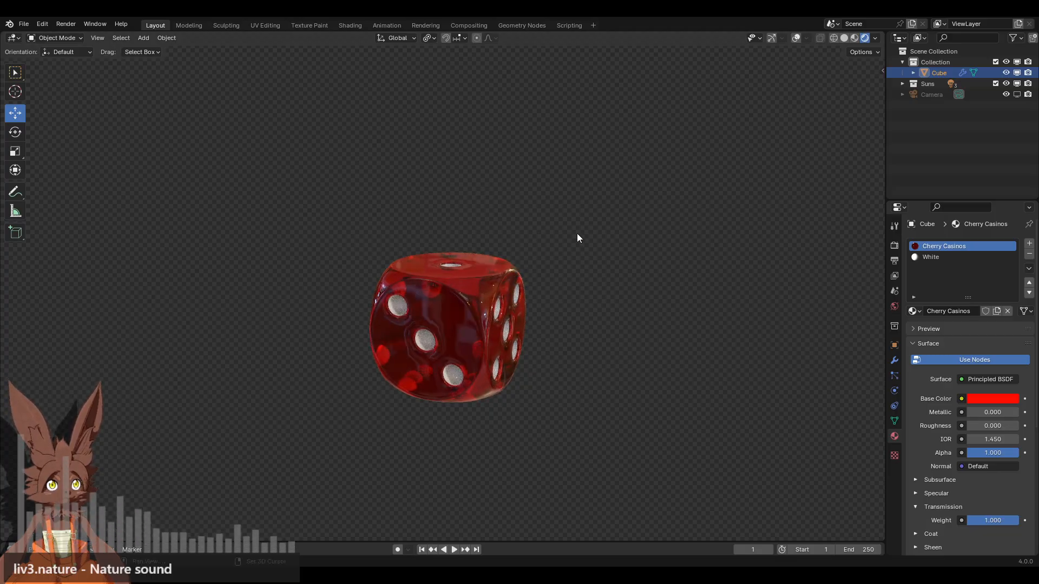
pyautogui.hotkey('shift', 'd')
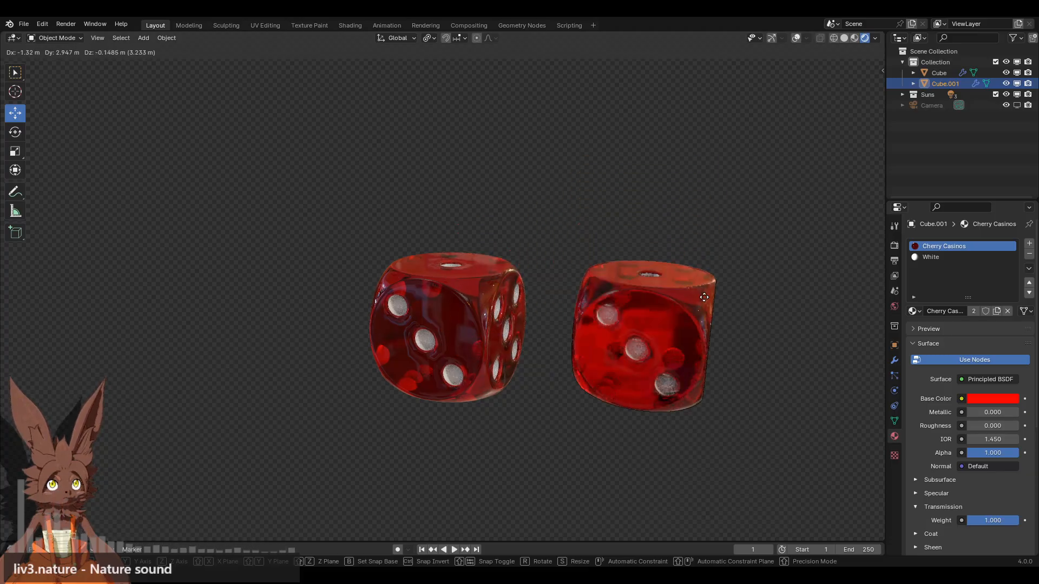
pyautogui.click(704, 333)
pyautogui.moveTo(702, 329); pyautogui.dragTo(592, 188, button='middle')
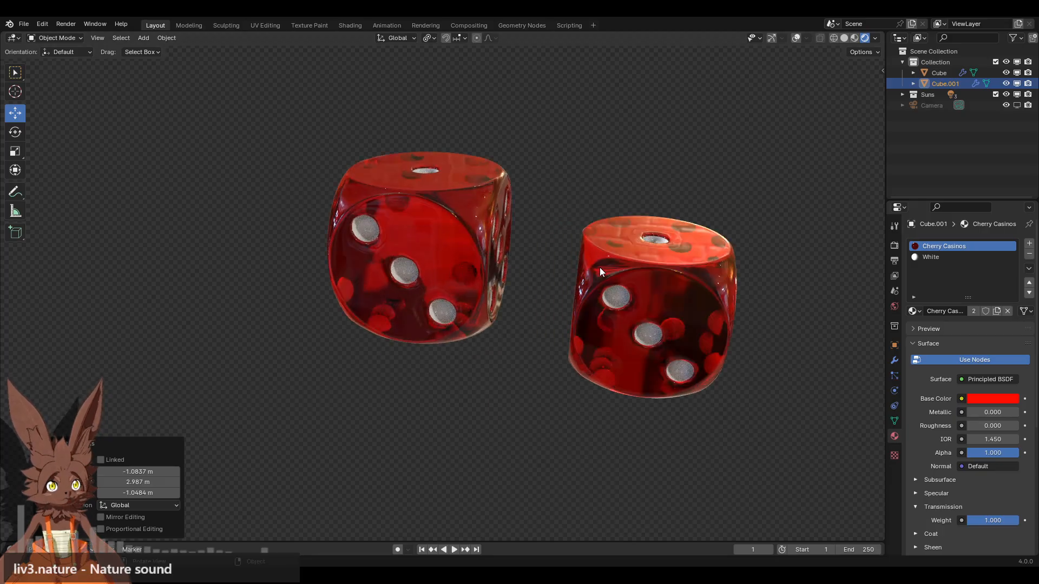
# Show the viewport gizmos again and freely rotate the original die by about 13.2° and -16.6° with the Rotate tool
pyautogui.click(470, 212)
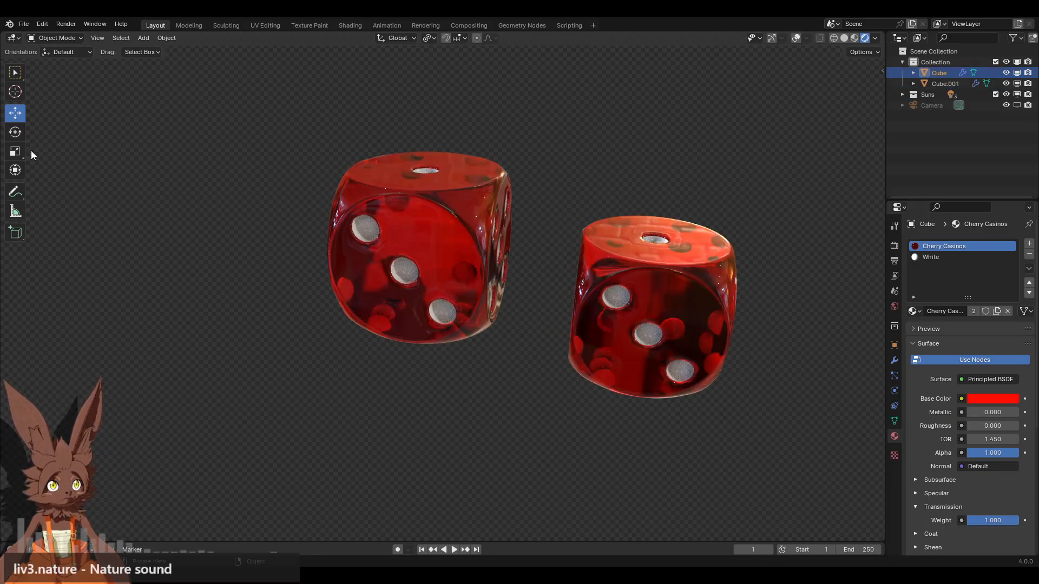
pyautogui.click(15, 131)
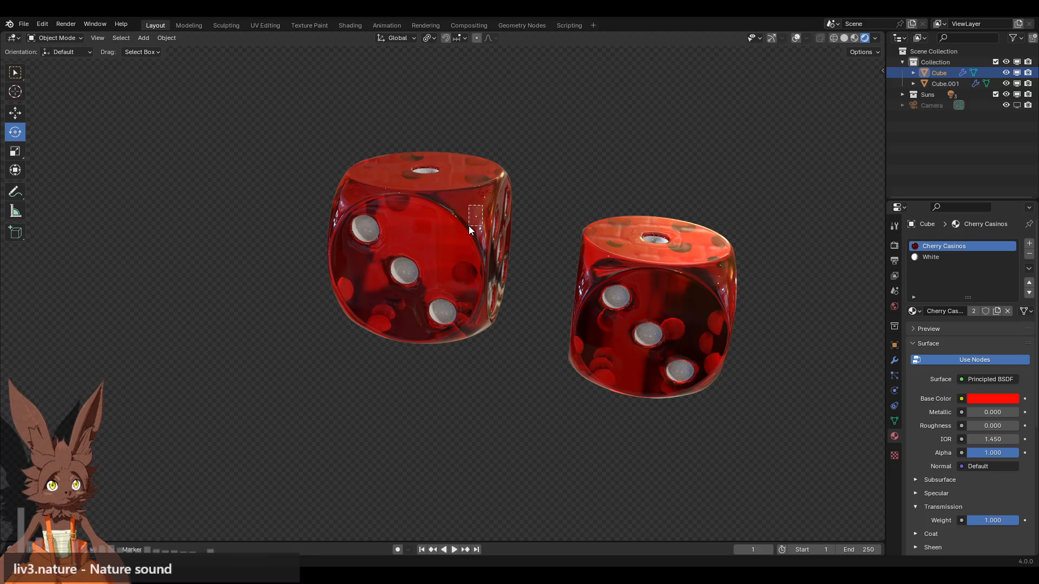
pyautogui.moveTo(482, 205); pyautogui.dragTo(465, 229)
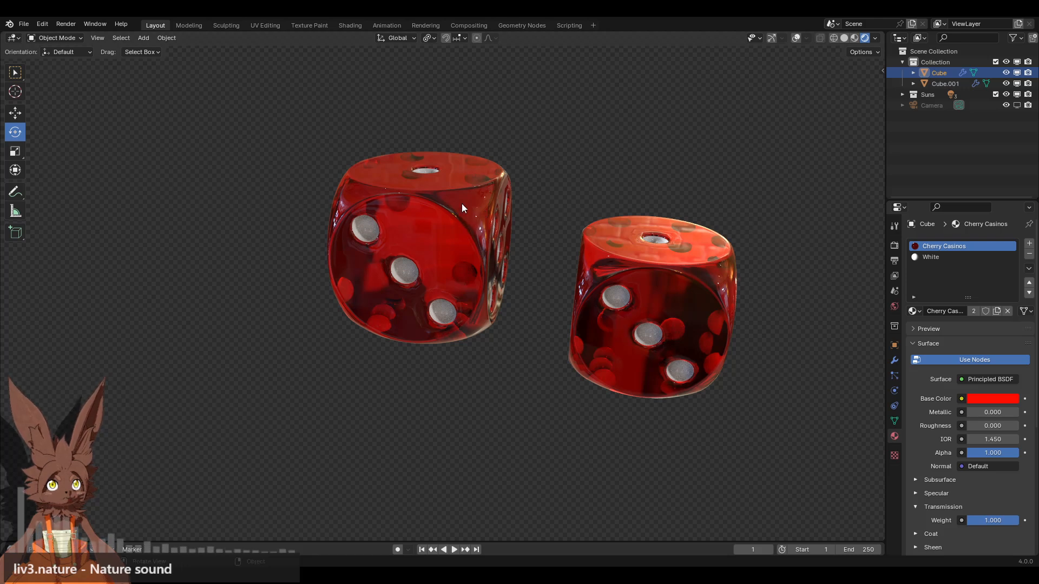
pyautogui.click(246, 136)
pyautogui.click(611, 259)
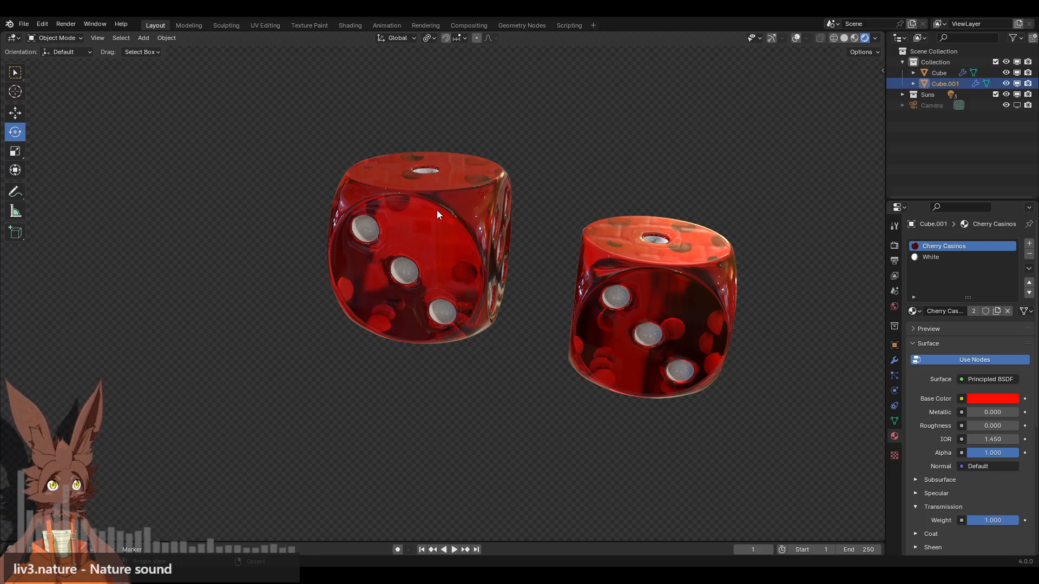
pyautogui.click(439, 211)
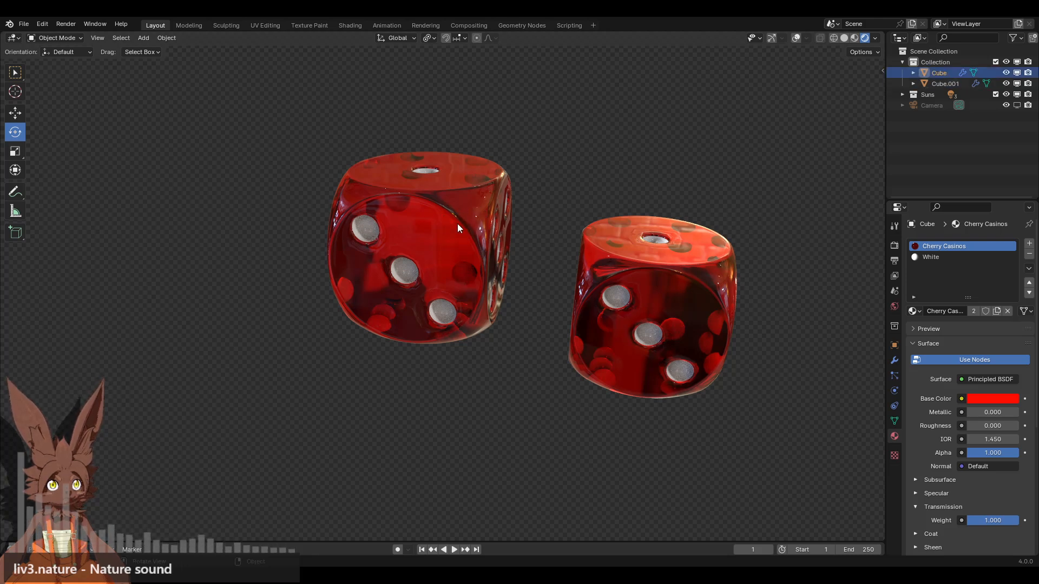
pyautogui.click(796, 37)
pyautogui.click(795, 38)
pyautogui.click(772, 38)
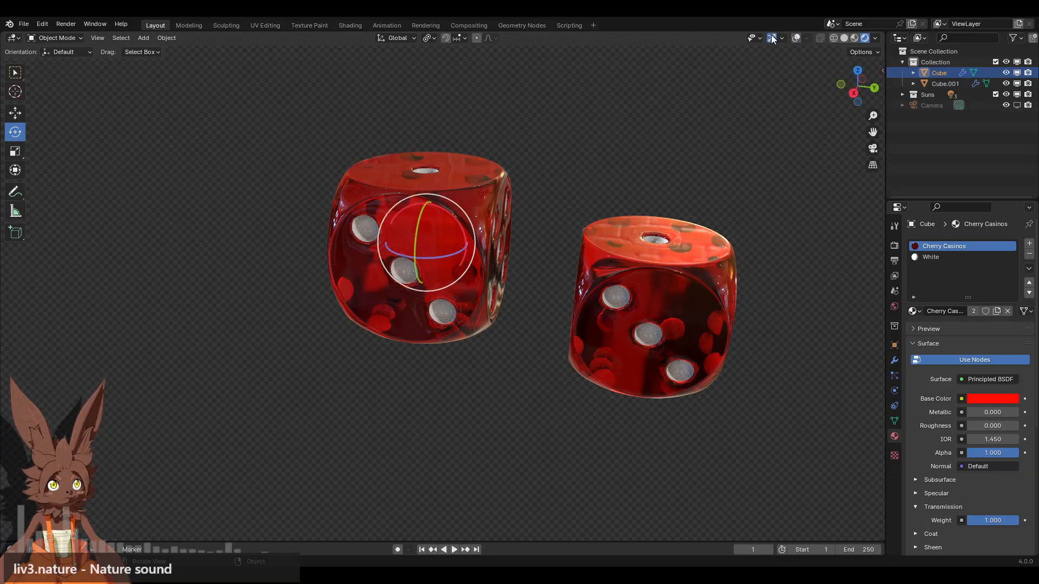
pyautogui.moveTo(450, 238); pyautogui.dragTo(436, 249)
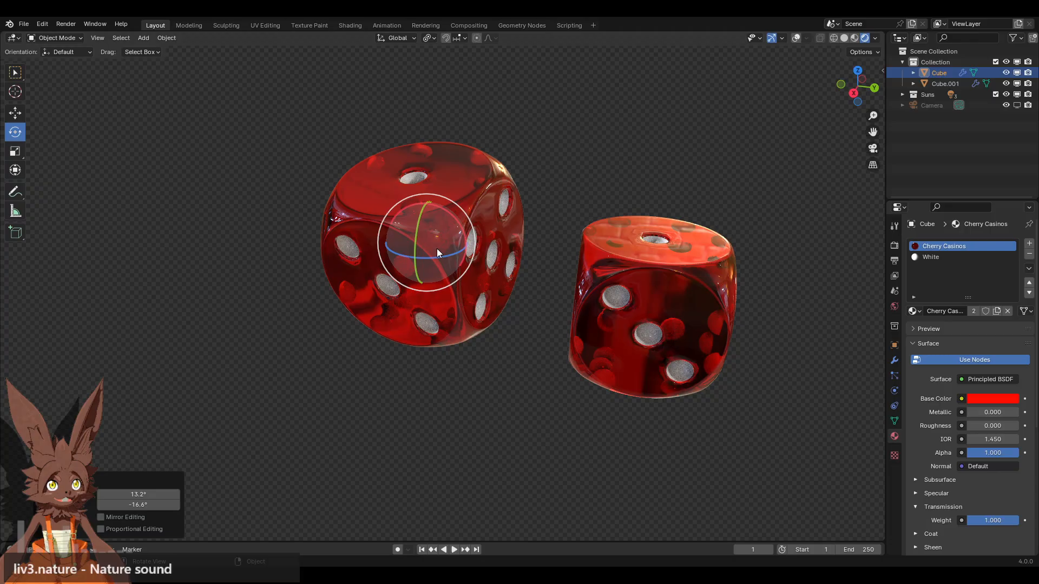
# Freely rotate the duplicate die until its six-pip face turns forward, finishing with about 13.2° and 17.2°, and activate the Move tool
pyautogui.click(656, 294)
pyautogui.moveTo(635, 287); pyautogui.dragTo(631, 176)
pyautogui.moveTo(664, 297); pyautogui.dragTo(638, 250)
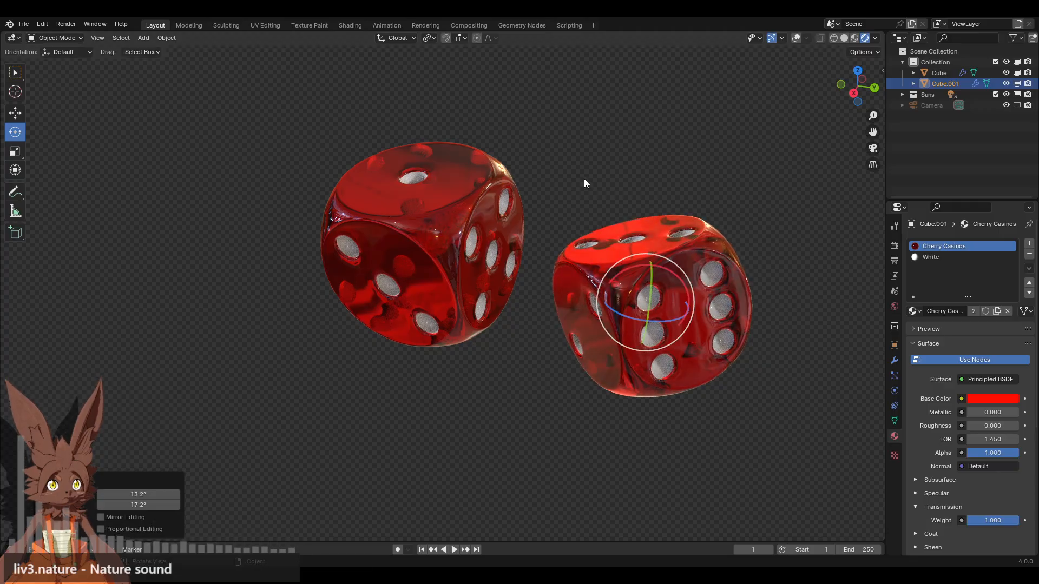
pyautogui.click(15, 113)
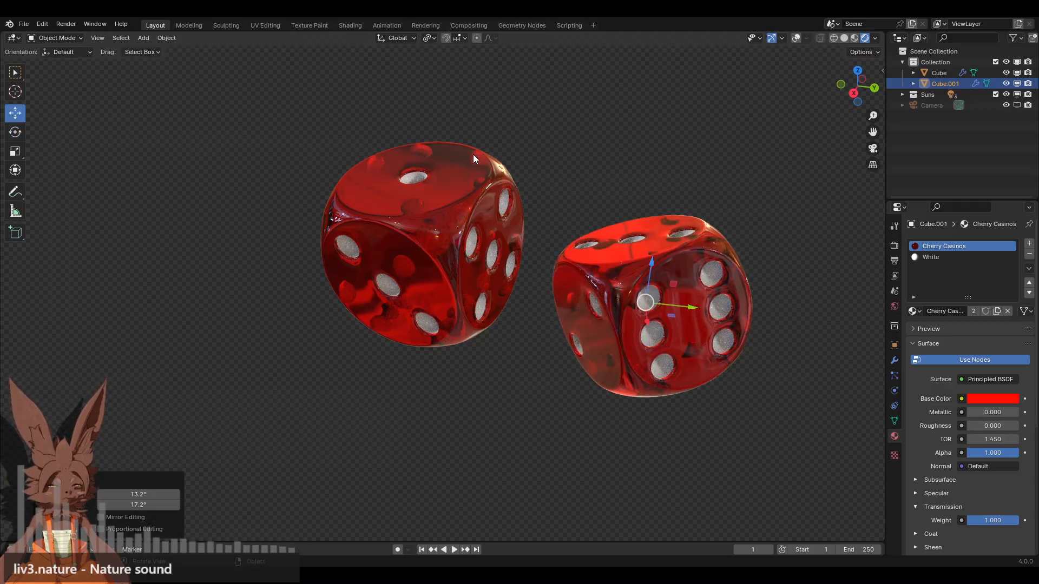
# Move the original die up and closer to the duplicate, activate the Rotate tool, and leave both dice deselected
pyautogui.click(771, 37)
pyautogui.moveTo(873, 116); pyautogui.dragTo(903, 215)
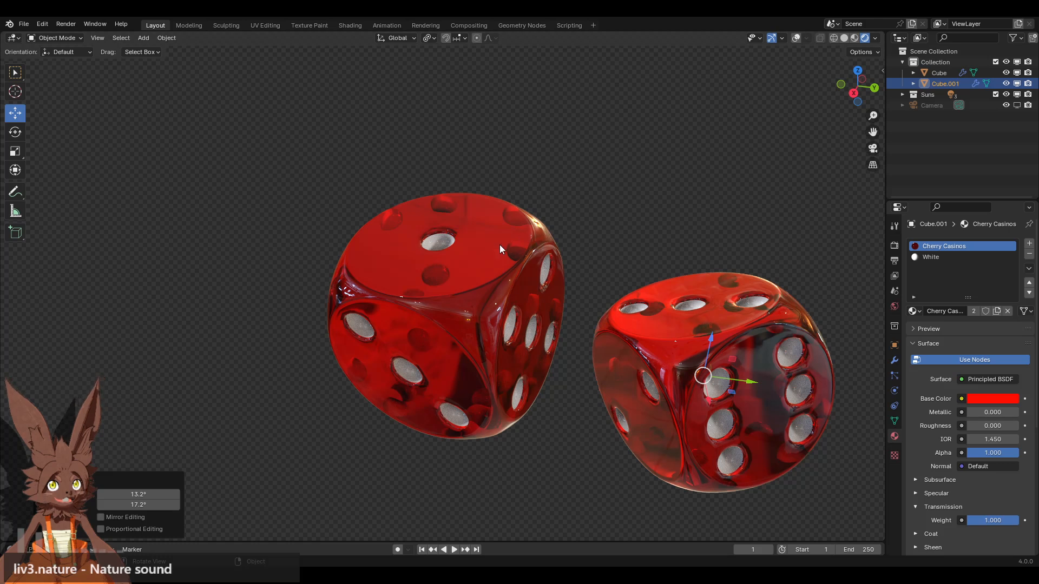
pyautogui.click(481, 298)
pyautogui.moveTo(452, 311); pyautogui.dragTo(519, 227)
pyautogui.click(15, 131)
pyautogui.click(674, 199)
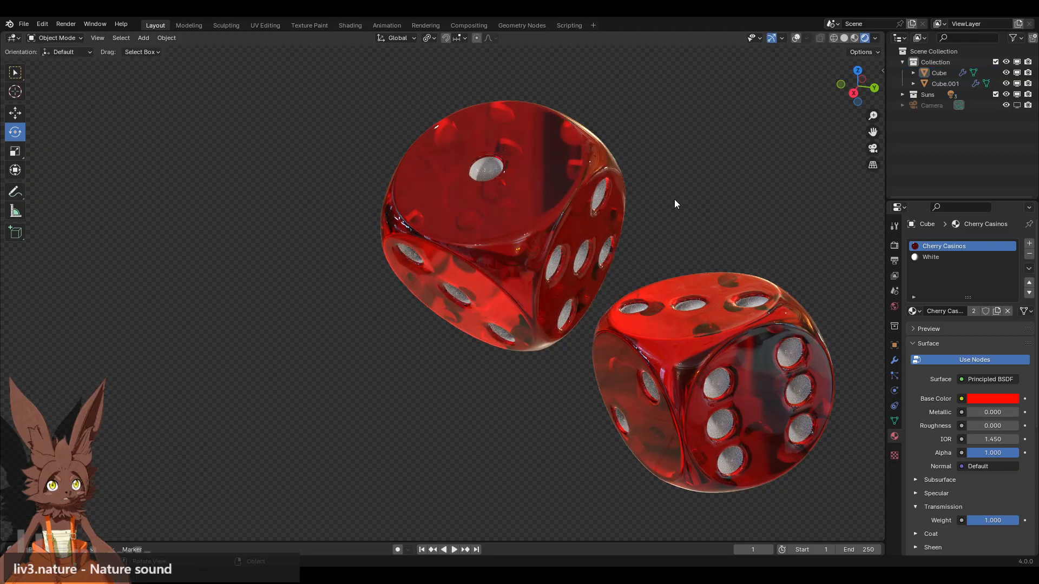
pyautogui.click(736, 362)
pyautogui.click(728, 185)
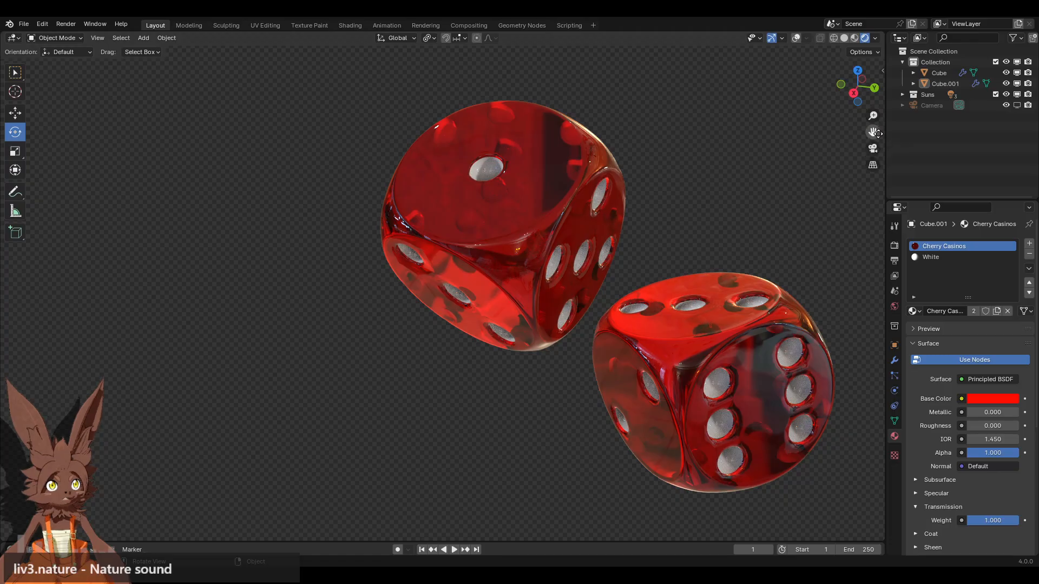
pyautogui.moveTo(873, 132); pyautogui.dragTo(864, 133)
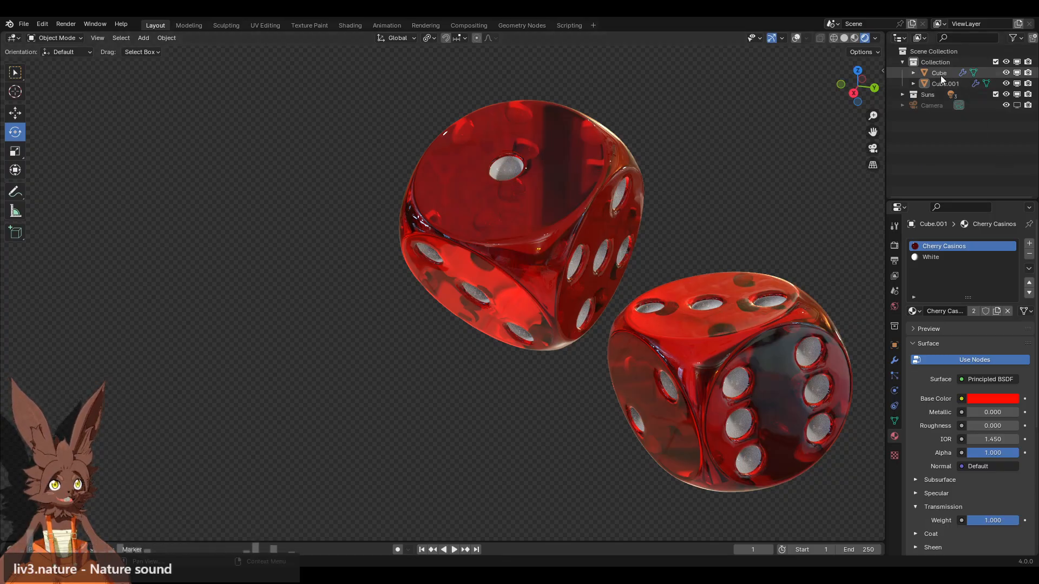
# Expand the Suns collection and try strengths of 4 and about 5.41 on the first sun light, returning it to 3
pyautogui.click(902, 95)
pyautogui.click(934, 106)
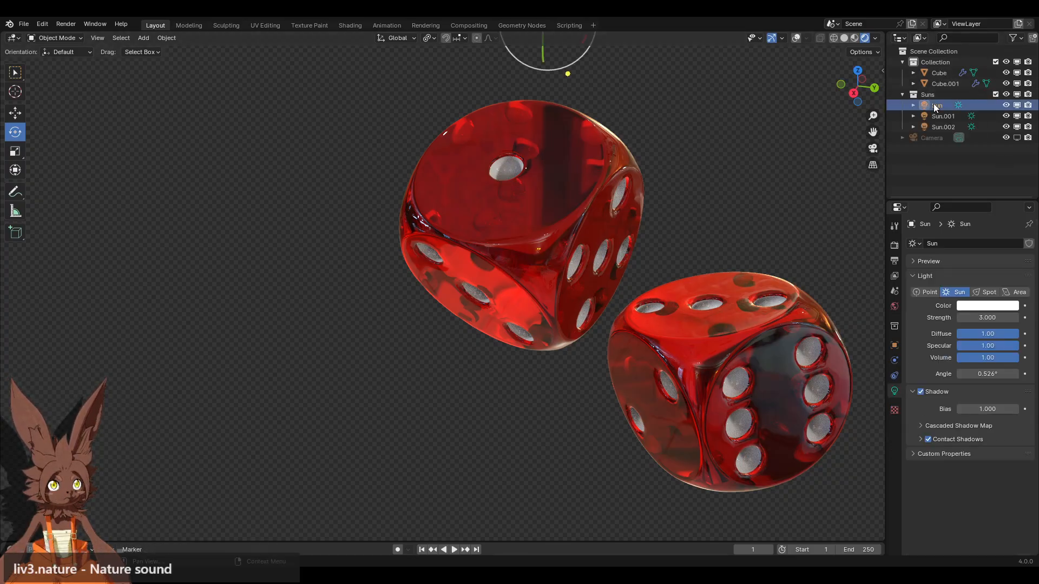
pyautogui.click(986, 316)
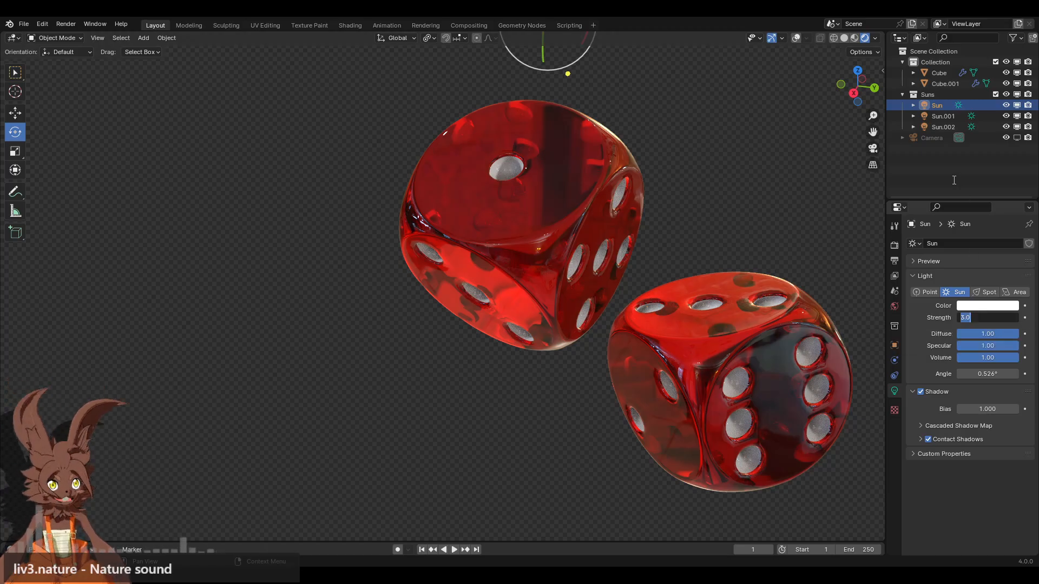
pyautogui.write('4')
pyautogui.press('Return')
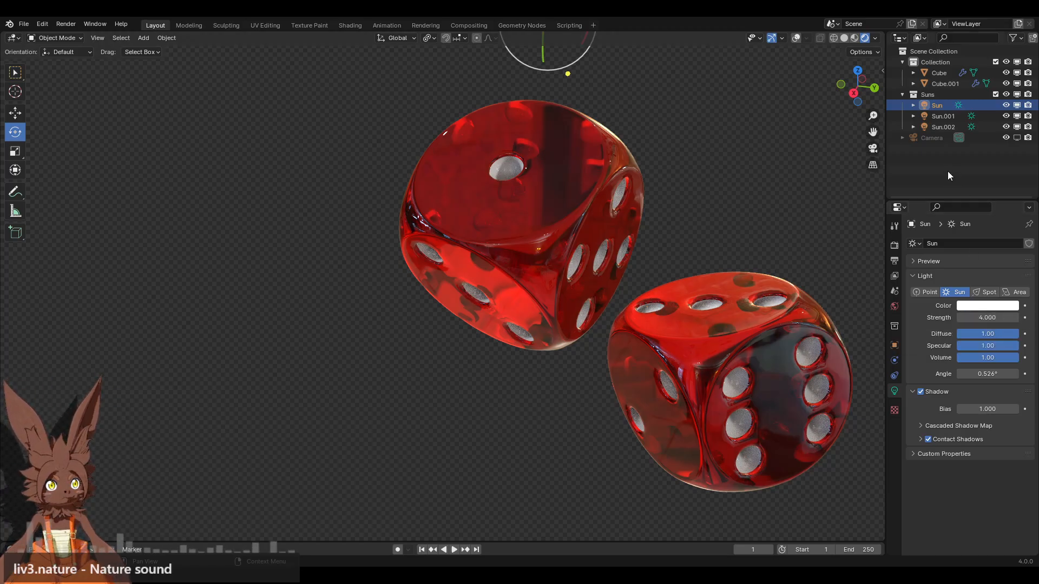
pyautogui.moveTo(987, 318); pyautogui.dragTo(1020, 317)
pyautogui.click(983, 318)
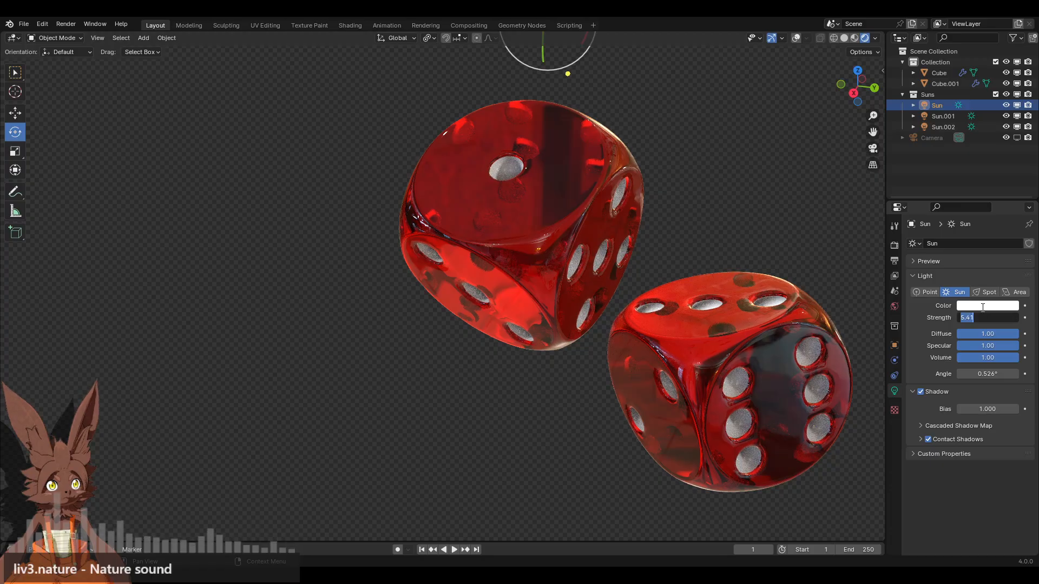
pyautogui.press('Return')
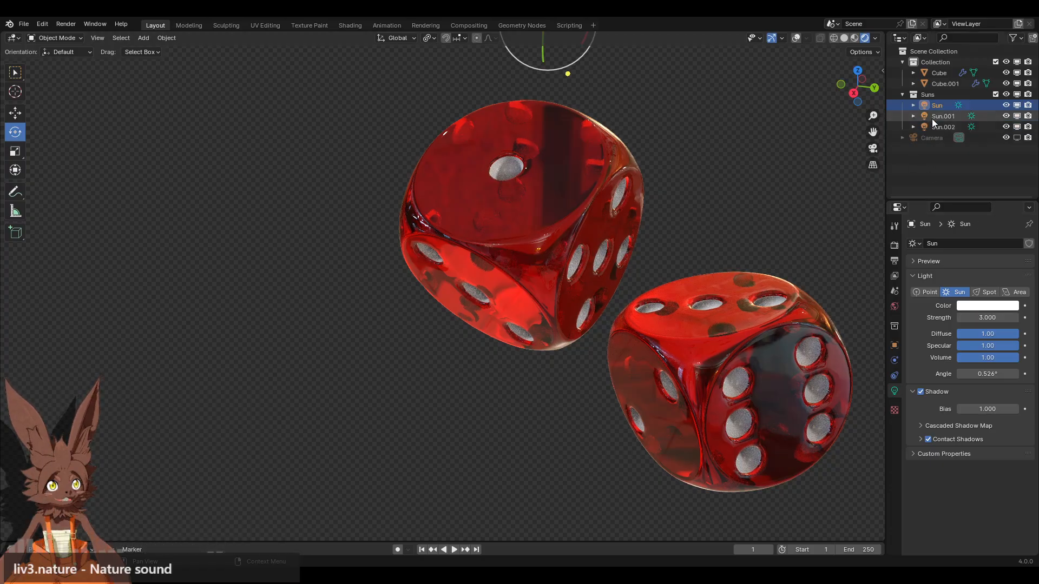
# Try a strength of 4 on the Sun.001 light and settle on 1
pyautogui.click(941, 117)
pyautogui.click(980, 317)
pyautogui.write('4')
pyautogui.press('Return')
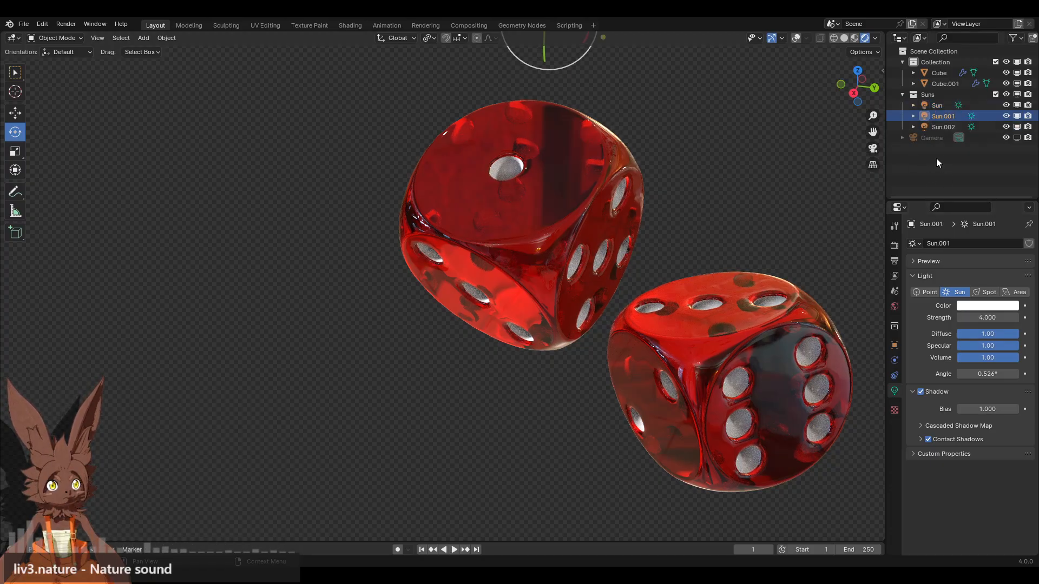
pyautogui.click(985, 318)
pyautogui.write('1')
pyautogui.press('Return')
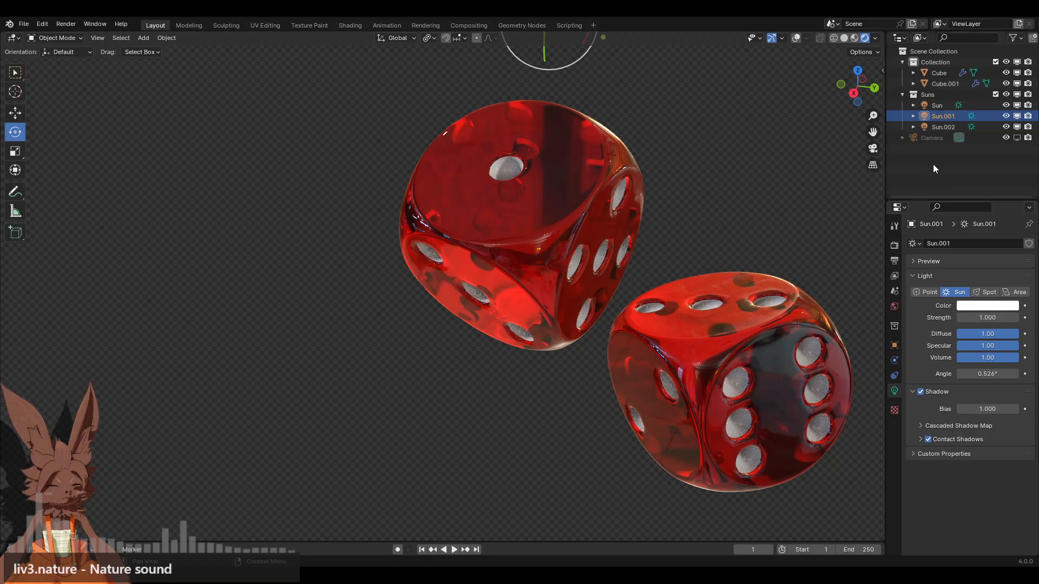
# Compare strengths of 1 and 2 on the Sun.002 light and settle on 4
pyautogui.click(947, 126)
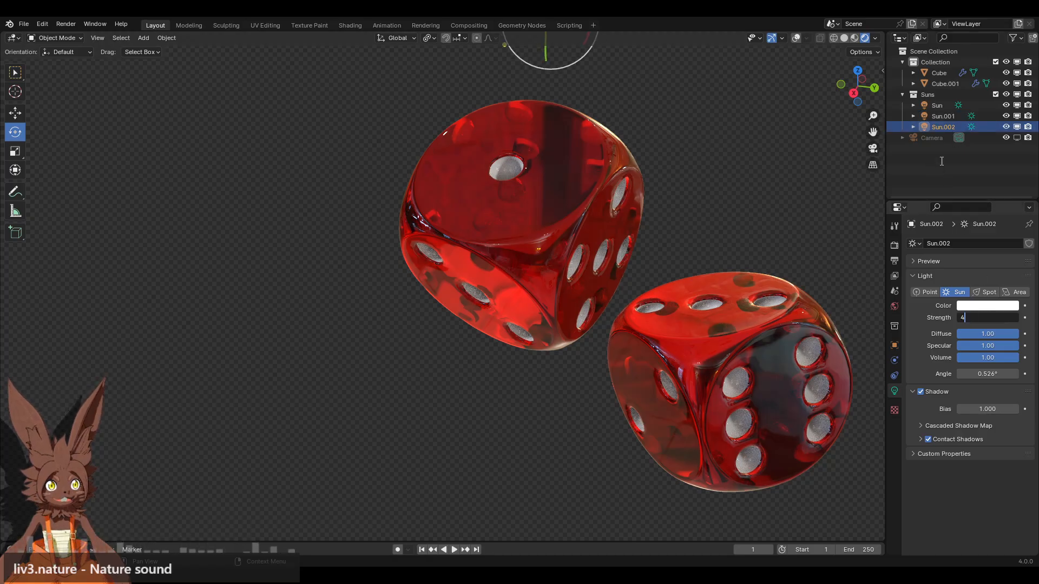
pyautogui.click(987, 315)
pyautogui.write('1')
pyautogui.press('Return')
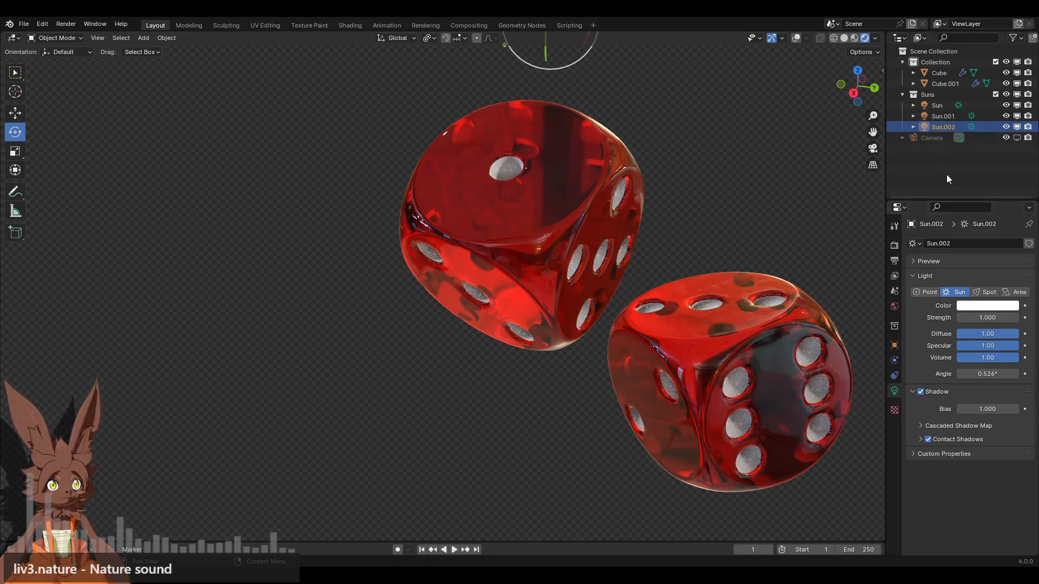
pyautogui.click(988, 316)
pyautogui.write('2')
pyautogui.press('Return')
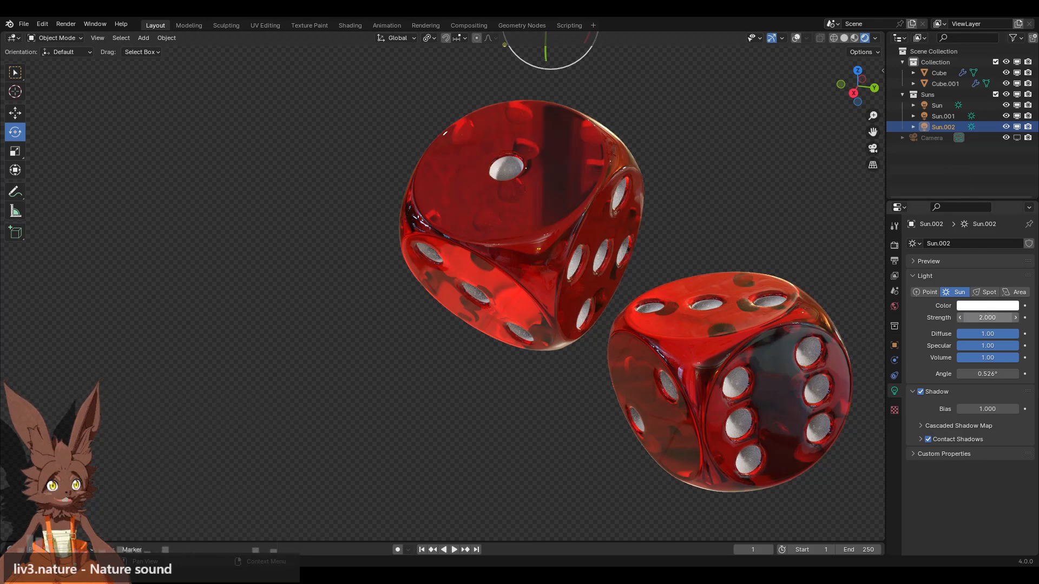
pyautogui.click(988, 317)
pyautogui.write('4')
pyautogui.press('Return')
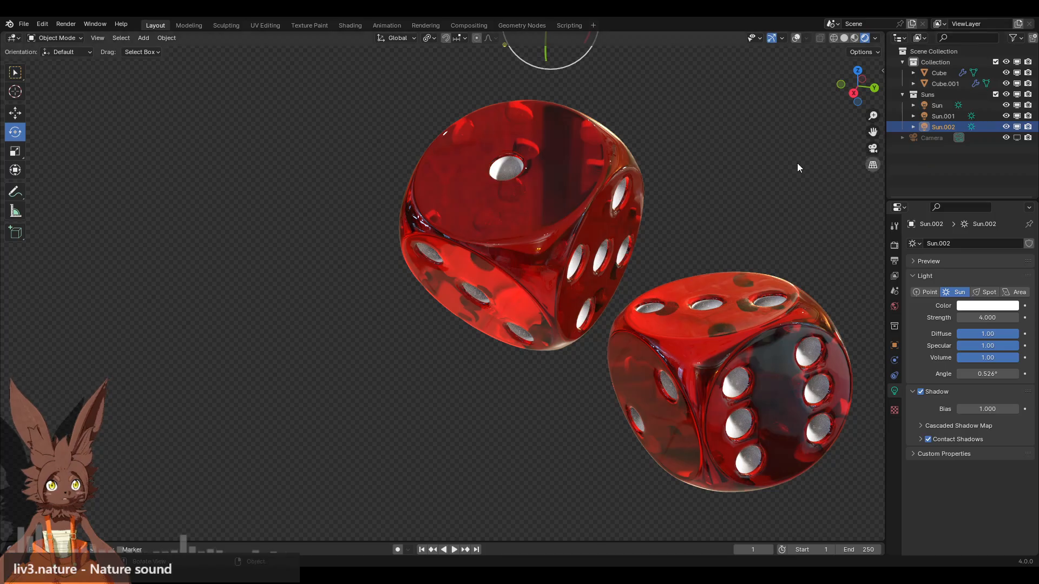
# Save the file and hide the viewport gizmos to show the finished dice
pyautogui.click(24, 23)
pyautogui.click(44, 95)
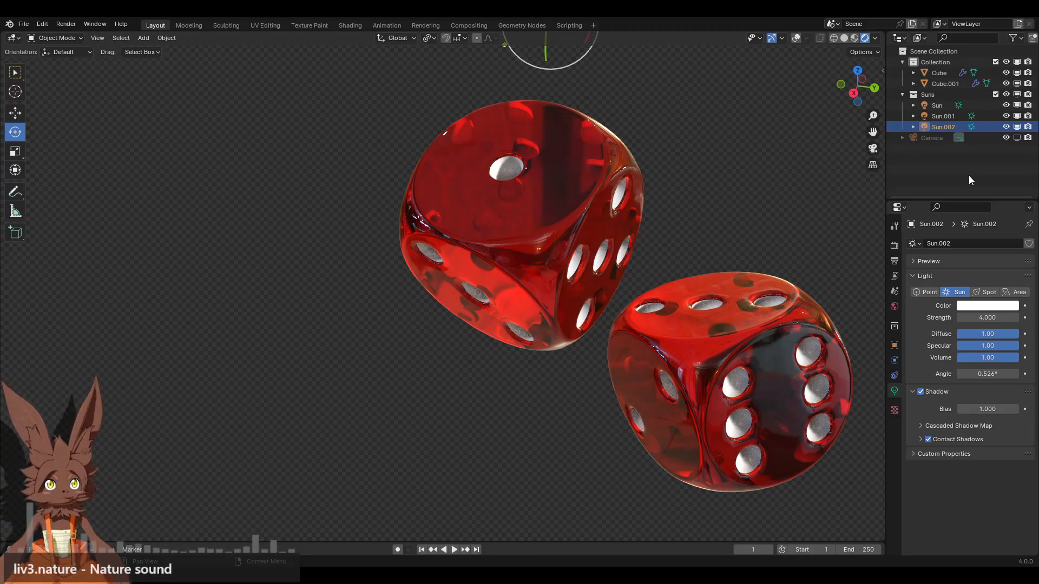
pyautogui.click(771, 38)
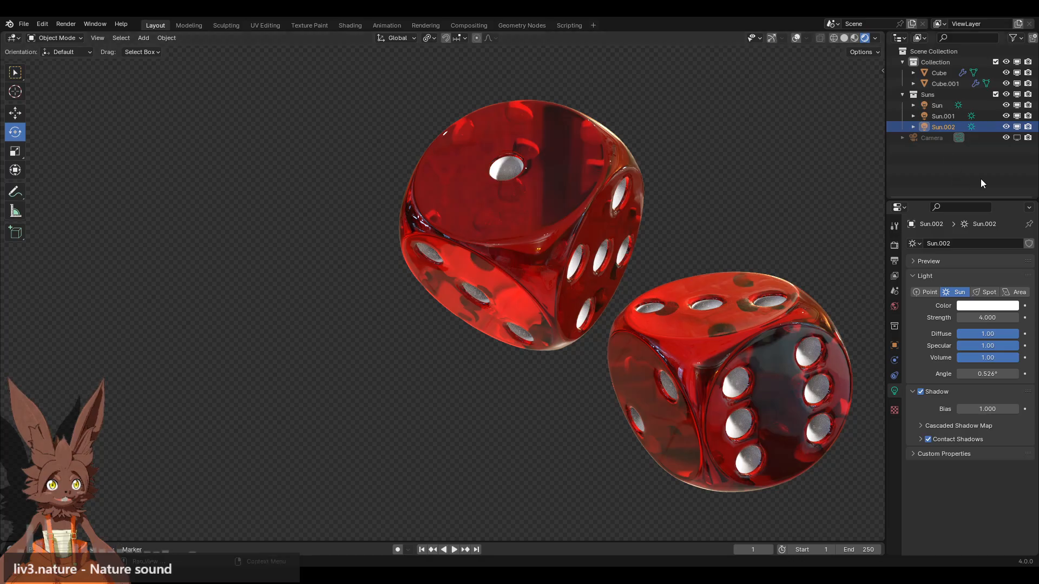